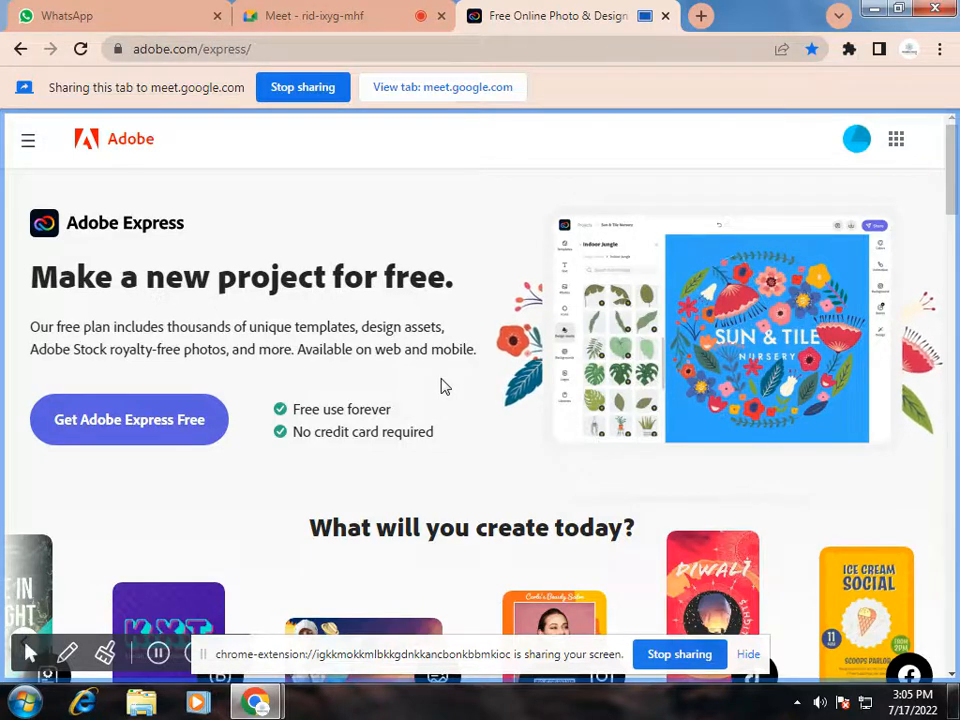
Look through the project types offered on the Adobe Express home page and the site's list of Create categories.
{"action": "scroll", "coordinate": [445, 387], "scroll_direction": "down", "scroll_amount": 1}
{"action": "scroll", "coordinate": [445, 387], "scroll_direction": "down", "scroll_amount": 2}
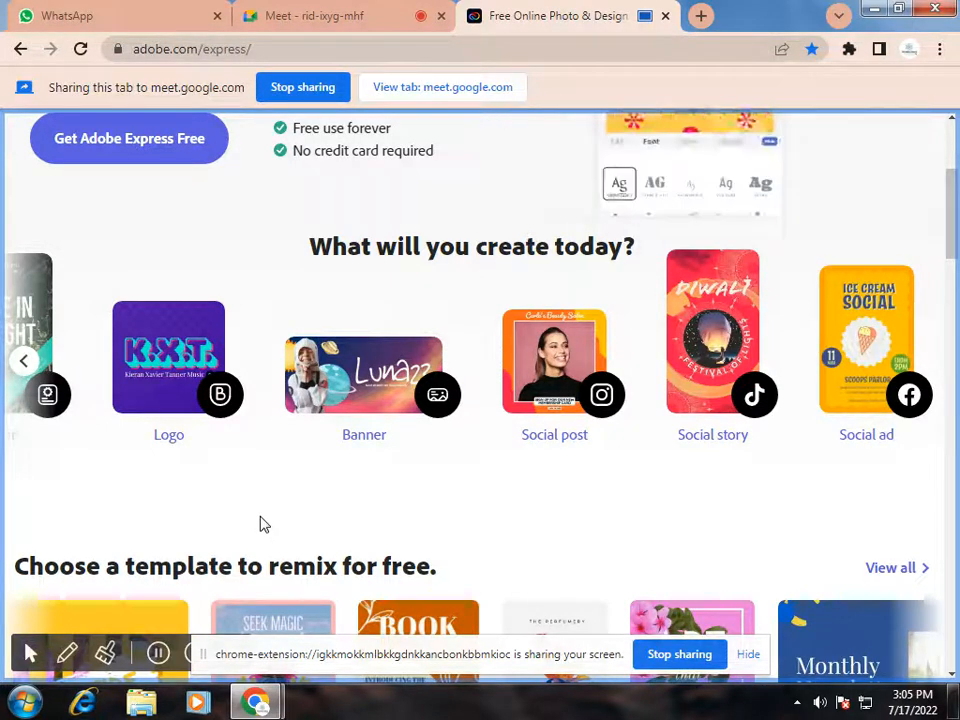
{"action": "left_click", "coordinate": [25, 364]}
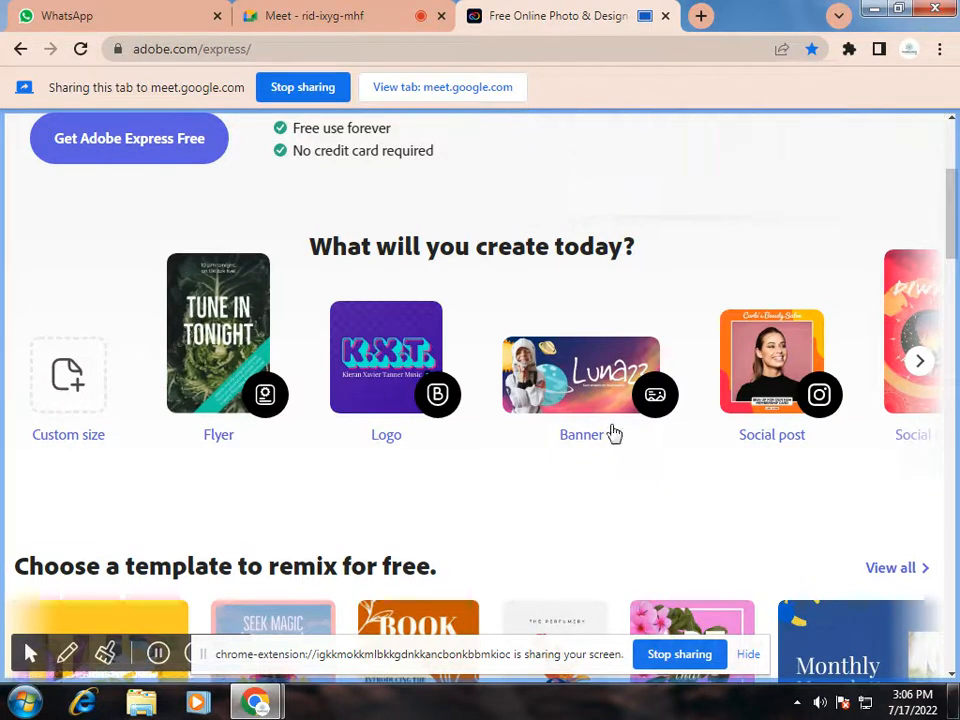
{"action": "left_click", "coordinate": [919, 364]}
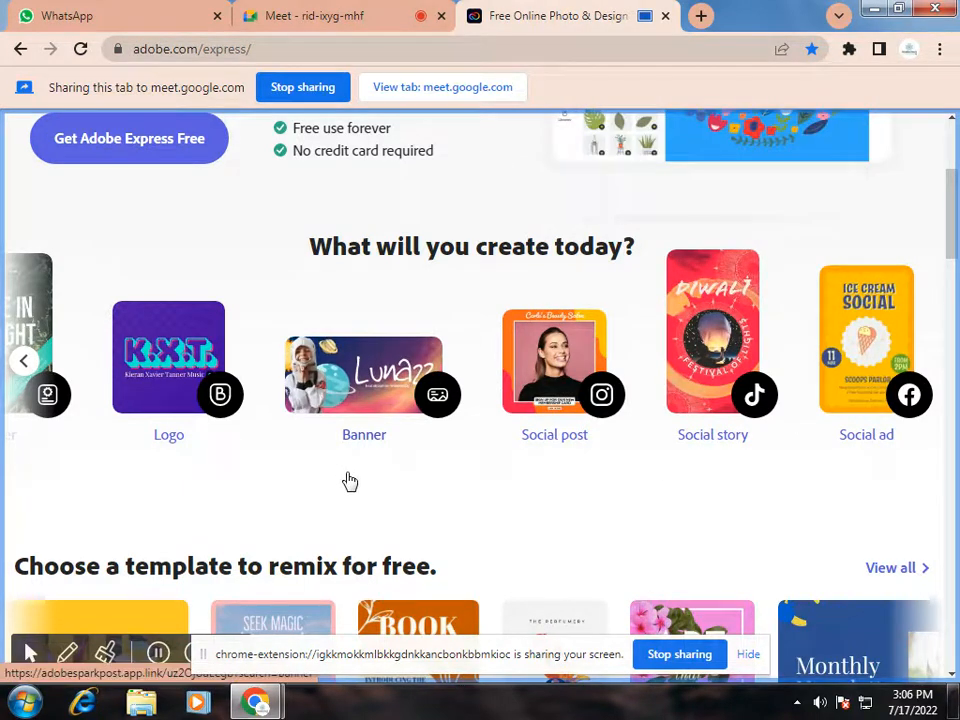
{"action": "scroll", "coordinate": [349, 482], "scroll_direction": "up", "scroll_amount": 2}
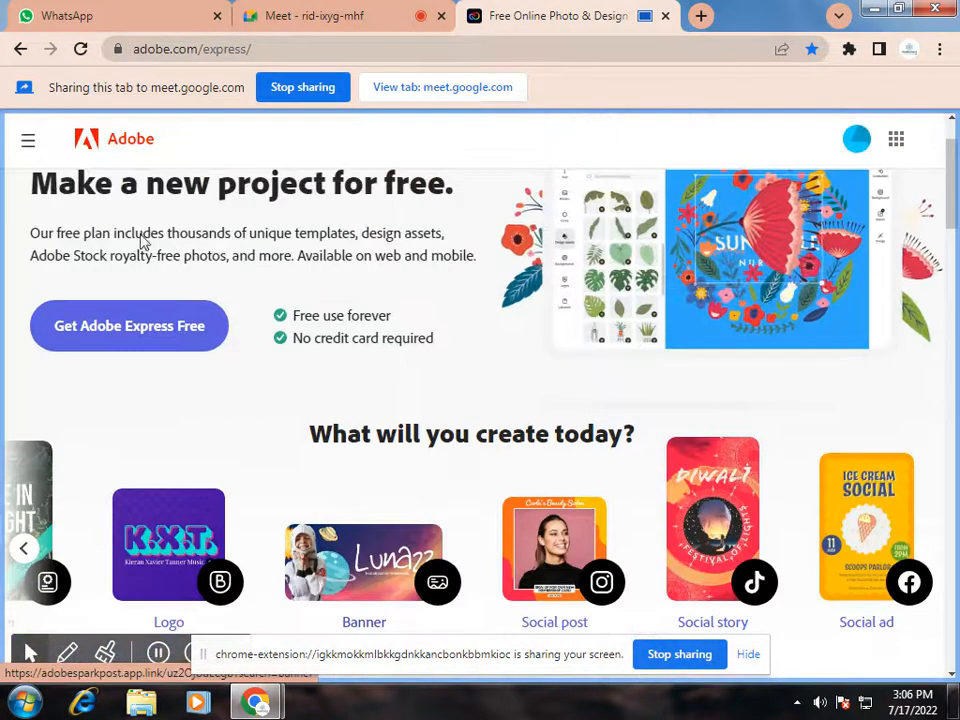
{"action": "left_click", "coordinate": [31, 142]}
{"action": "left_click", "coordinate": [110, 315]}
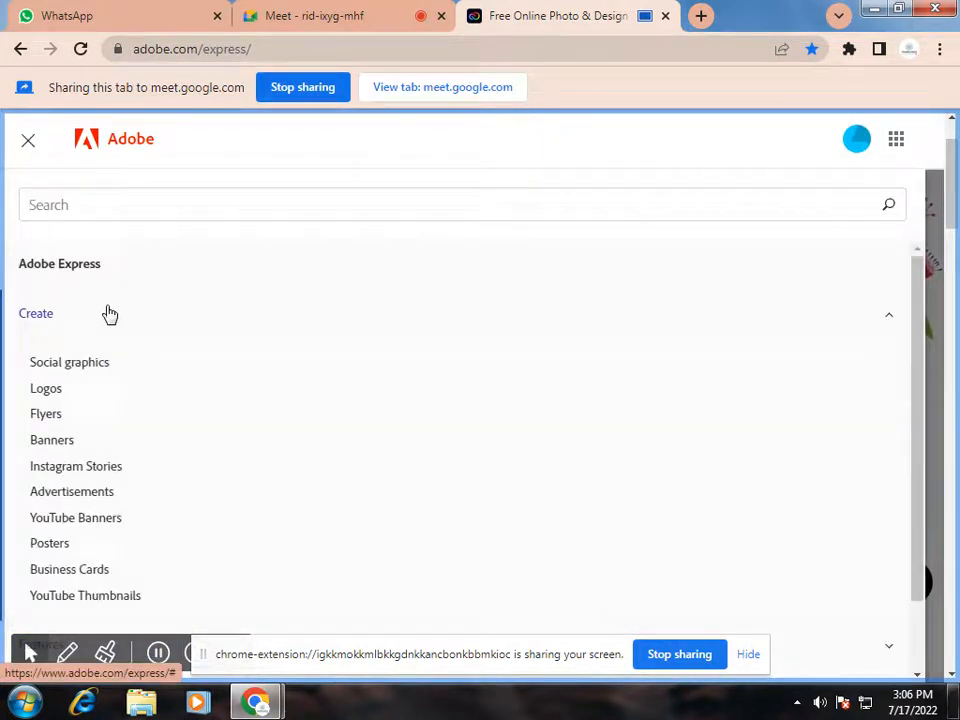
{"action": "scroll", "coordinate": [96, 395], "scroll_direction": "down", "scroll_amount": 1}
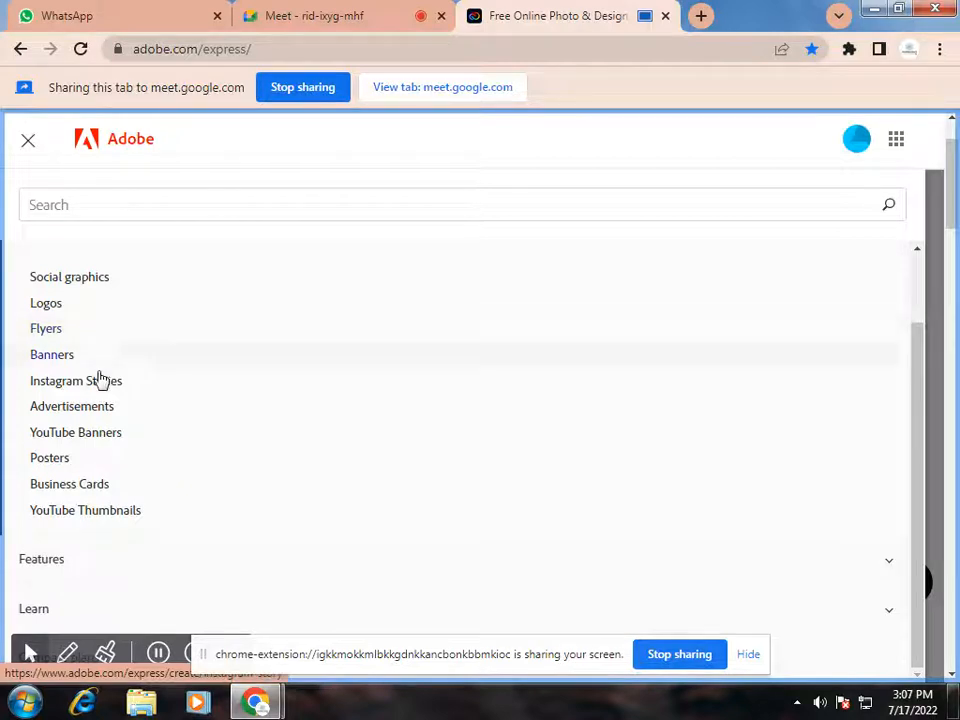
{"action": "scroll", "coordinate": [133, 499], "scroll_direction": "down", "scroll_amount": 3}
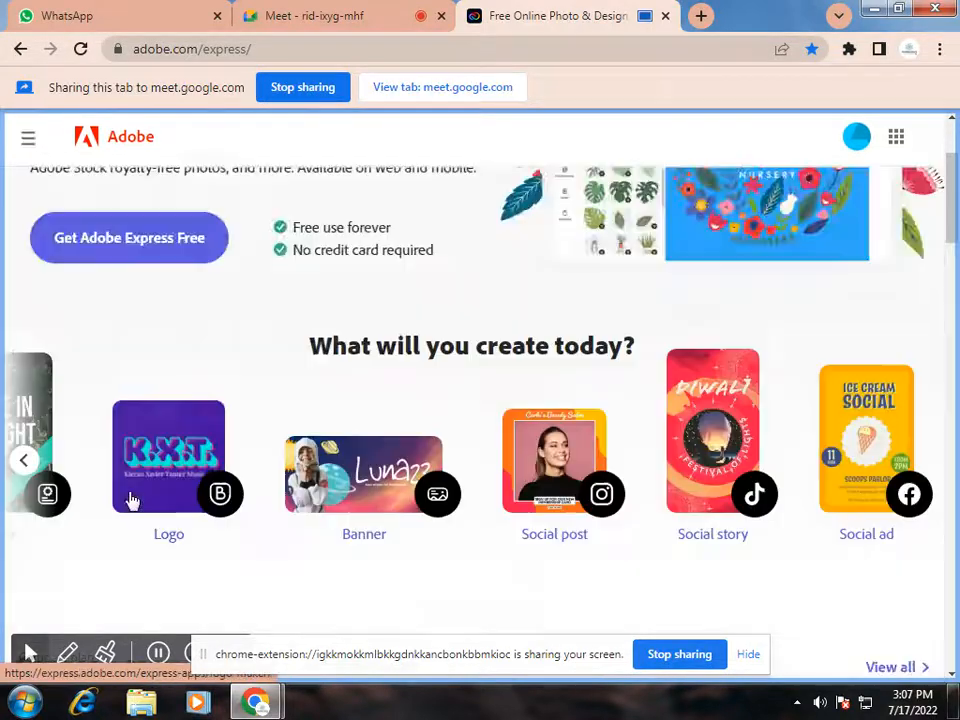
Examine the home page's free templates to remix and the section on saving time with templates.
{"action": "scroll", "coordinate": [150, 530], "scroll_direction": "up", "scroll_amount": 1}
{"action": "scroll", "coordinate": [288, 518], "scroll_direction": "up", "scroll_amount": 2}
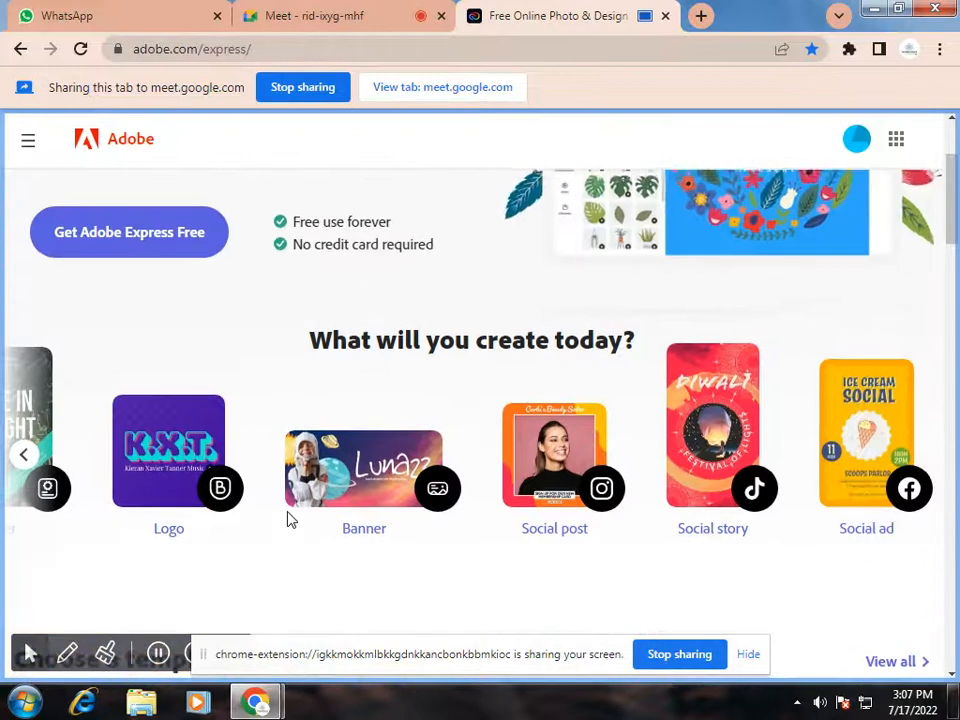
{"action": "scroll", "coordinate": [289, 518], "scroll_direction": "down", "scroll_amount": 2}
{"action": "scroll", "coordinate": [290, 520], "scroll_direction": "down", "scroll_amount": 4}
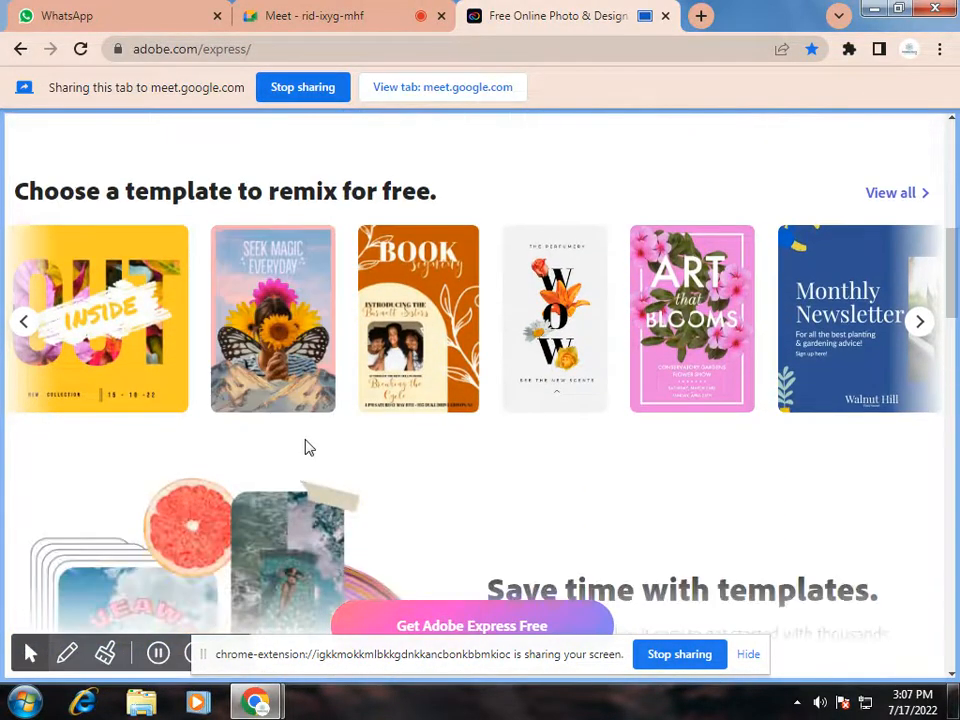
{"action": "scroll", "coordinate": [310, 445], "scroll_direction": "down", "scroll_amount": 5}
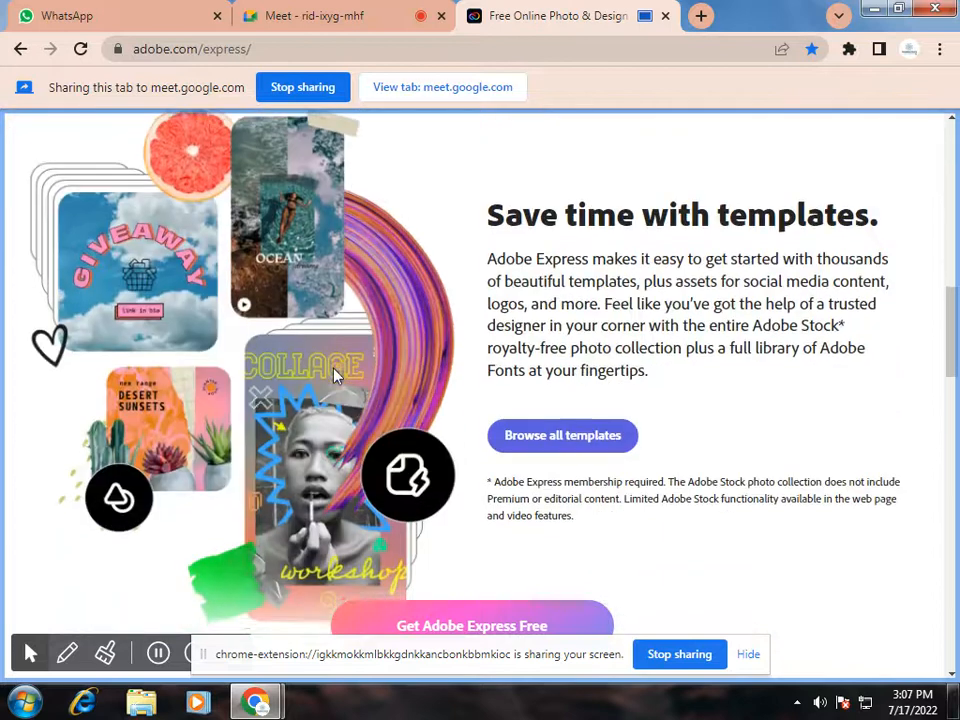
{"action": "scroll", "coordinate": [335, 375], "scroll_direction": "down", "scroll_amount": 5}
{"action": "scroll", "coordinate": [335, 370], "scroll_direction": "up", "scroll_amount": 4}
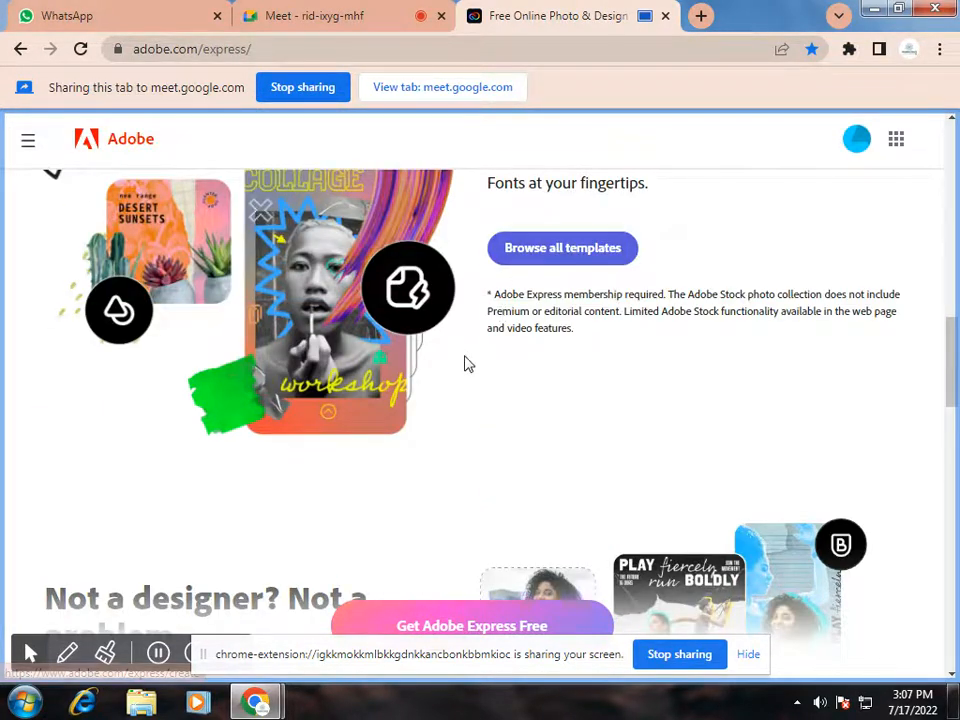
{"action": "scroll", "coordinate": [469, 364], "scroll_direction": "up", "scroll_amount": 6}
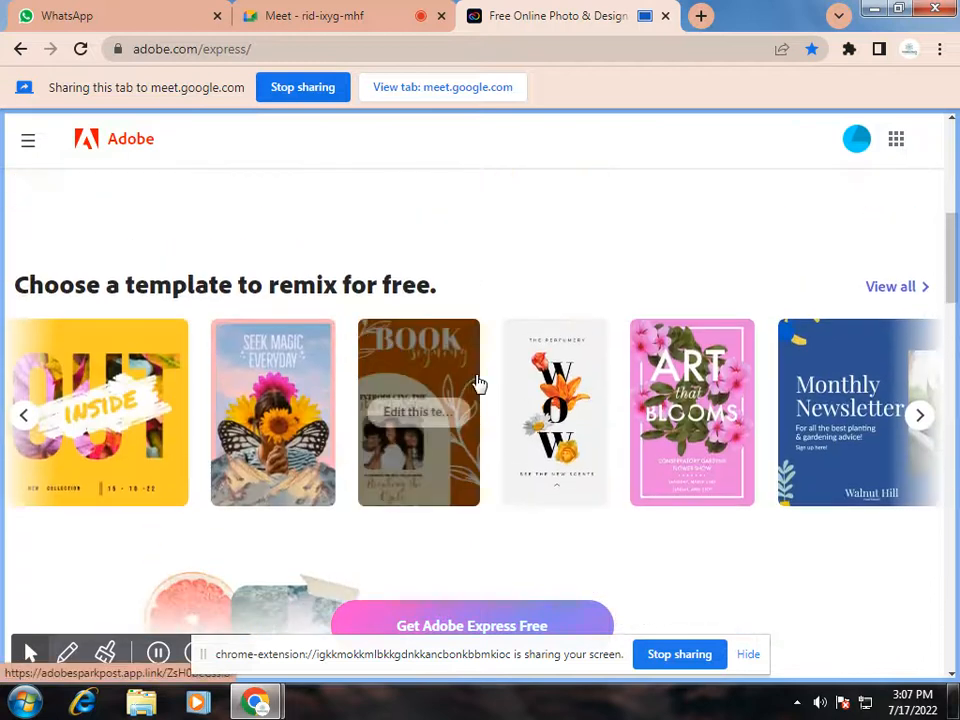
{"action": "scroll", "coordinate": [478, 384], "scroll_direction": "up", "scroll_amount": 3}
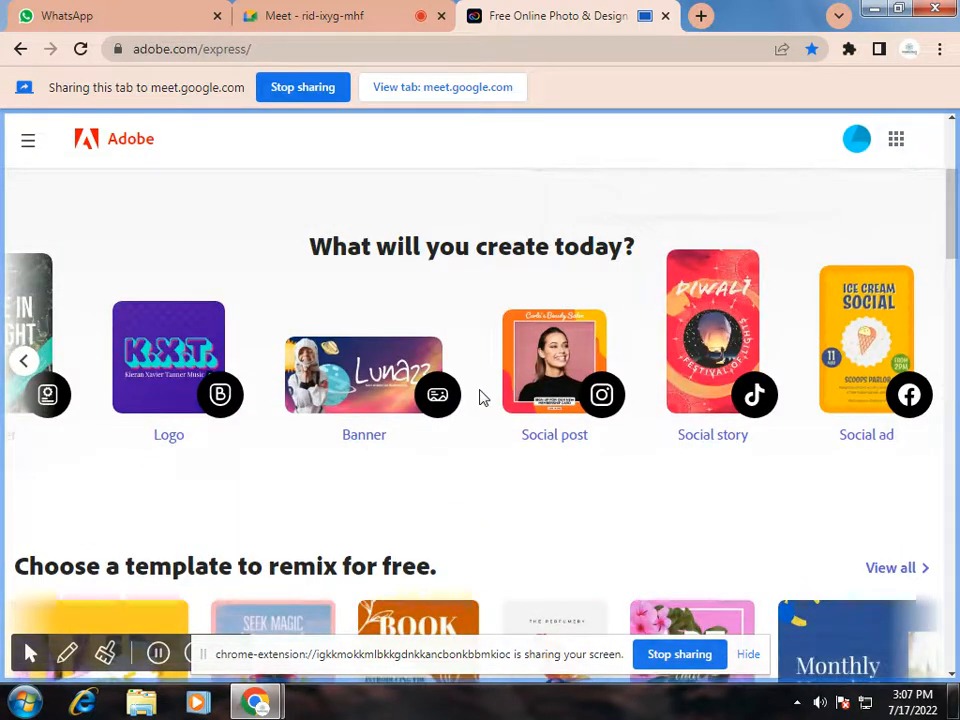
{"action": "scroll", "coordinate": [479, 398], "scroll_direction": "up", "scroll_amount": 1}
{"action": "scroll", "coordinate": [479, 400], "scroll_direction": "up", "scroll_amount": 2}
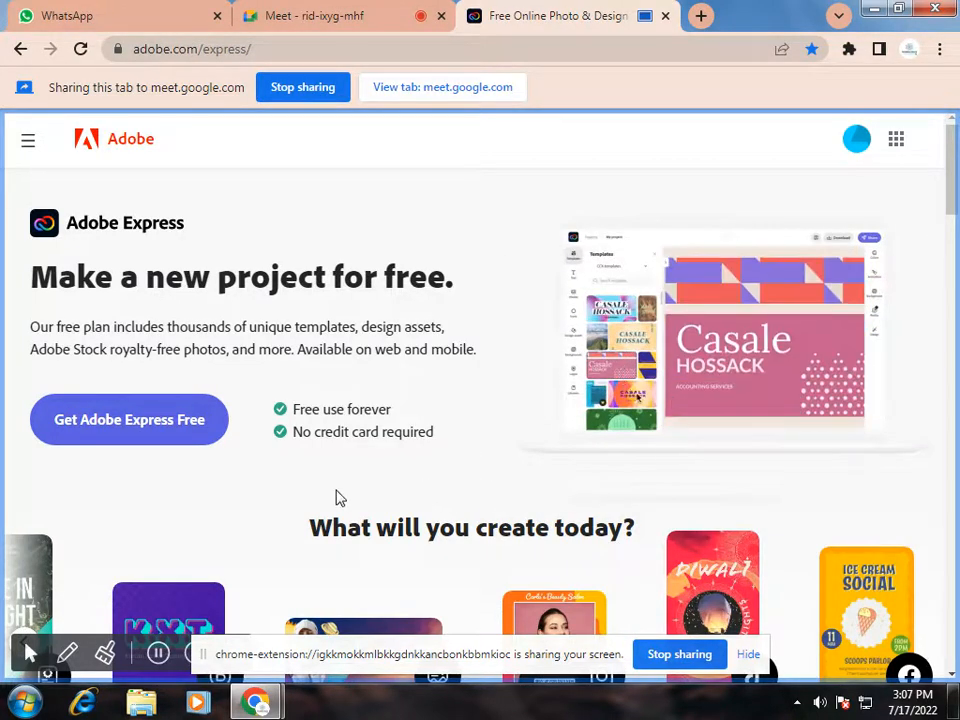
Start a new project with the Custom size option and close the text options beside the canvas.
{"action": "scroll", "coordinate": [337, 495], "scroll_direction": "down", "scroll_amount": 2}
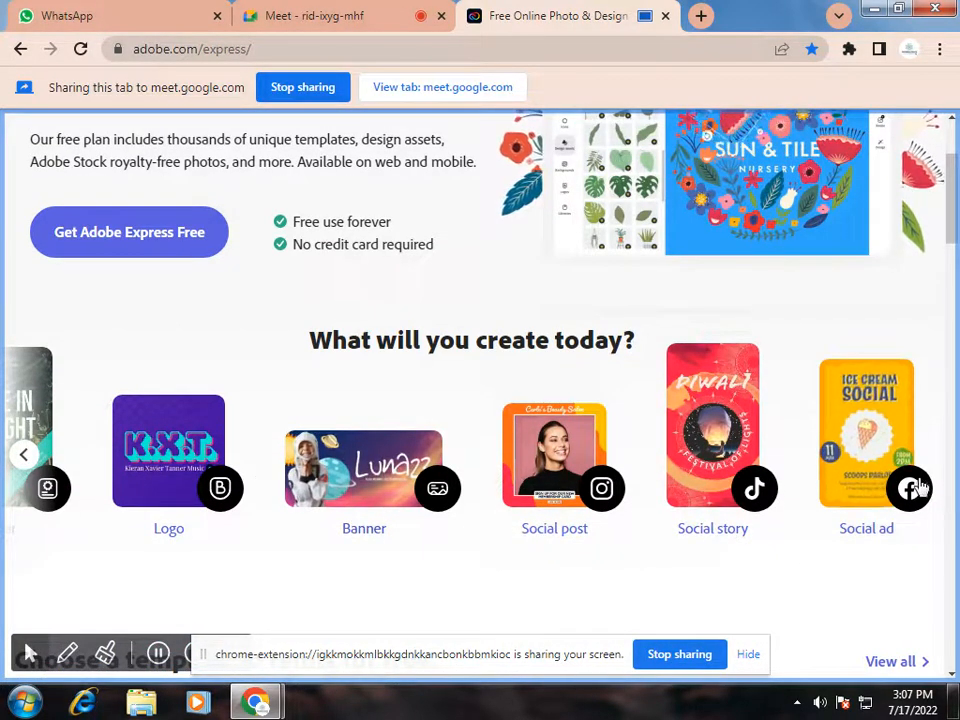
{"action": "scroll", "coordinate": [815, 543], "scroll_direction": "down", "scroll_amount": 1}
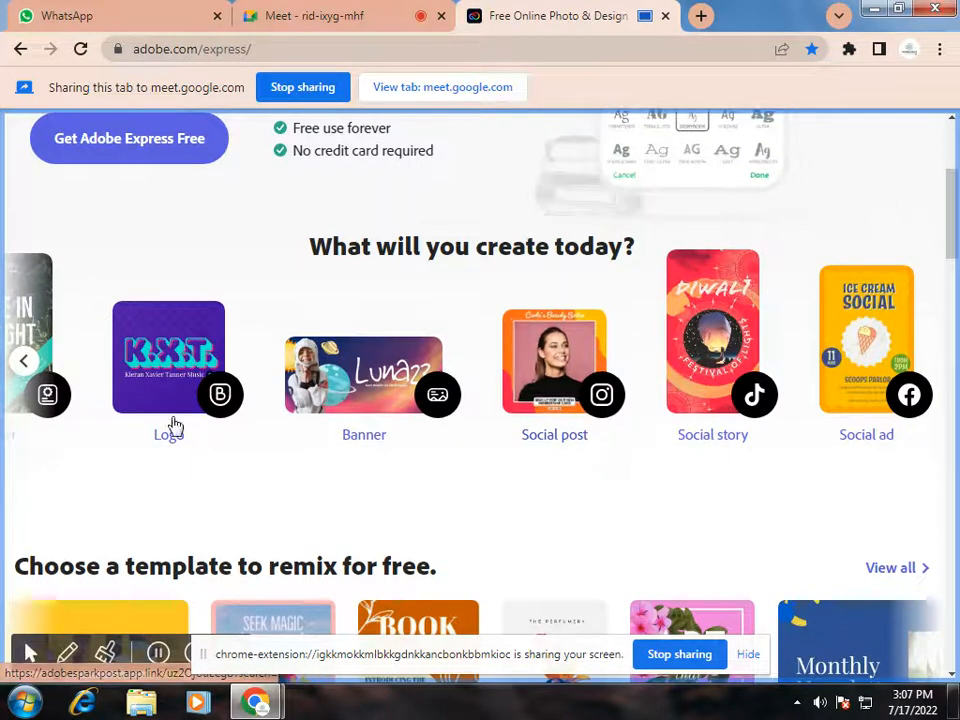
{"action": "left_click", "coordinate": [28, 362]}
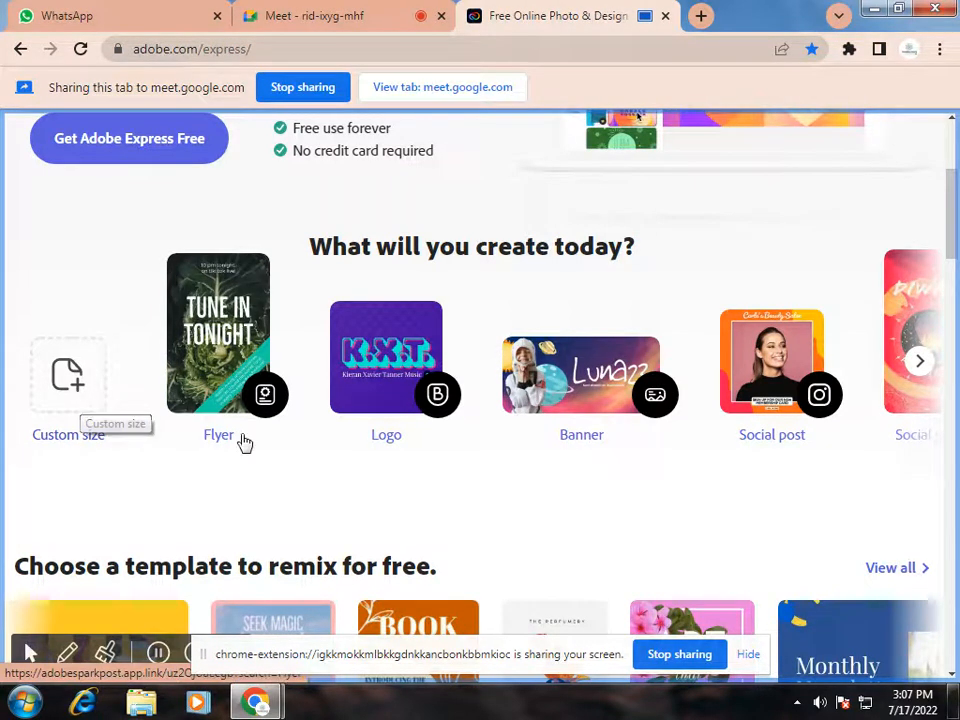
{"action": "left_click", "coordinate": [87, 393]}
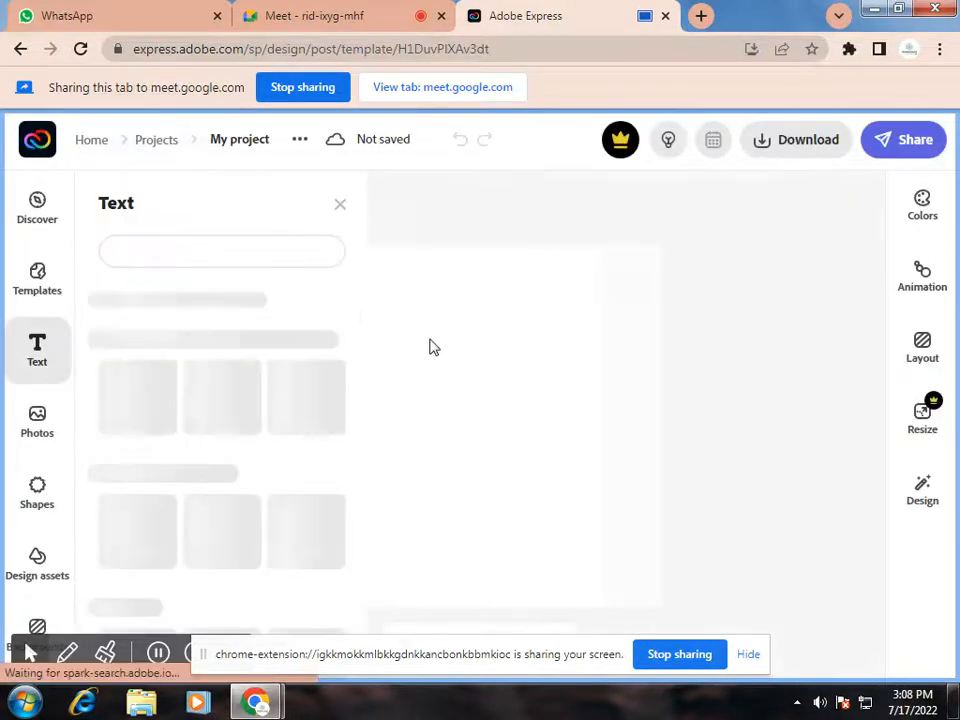
{"action": "left_click", "coordinate": [340, 207]}
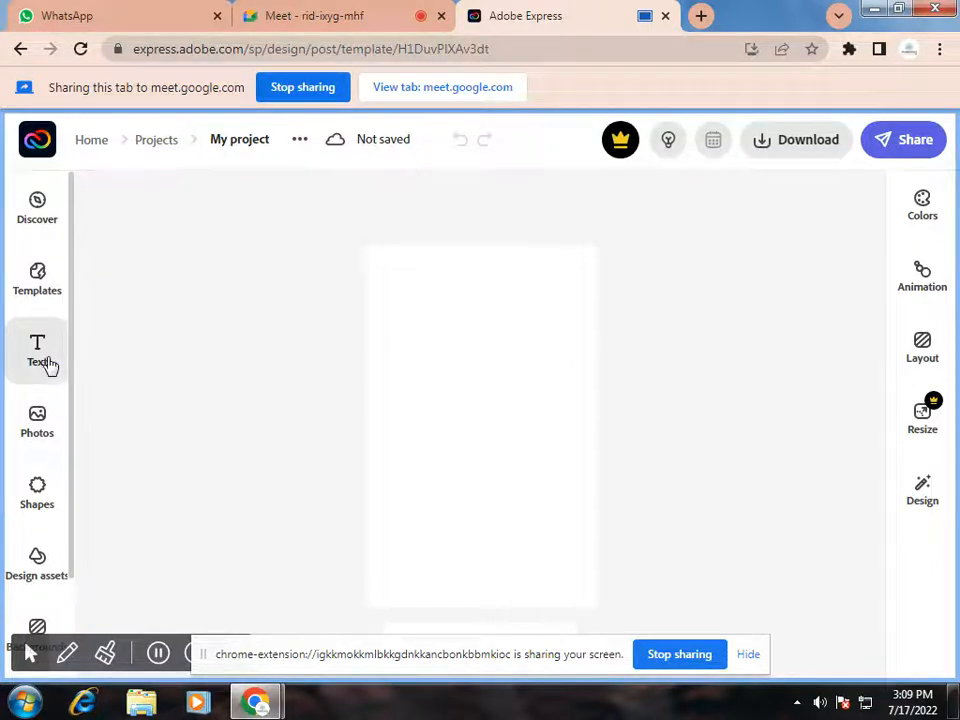
Search all templates for "TECHNOLOGY".
{"action": "left_click", "coordinate": [50, 286]}
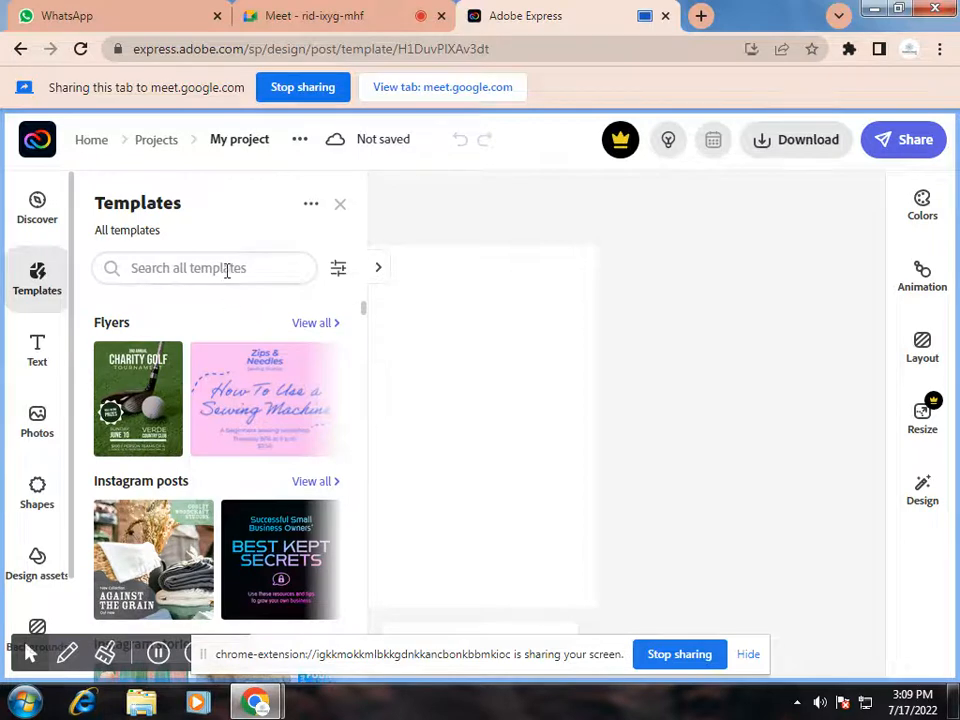
{"action": "left_click", "coordinate": [227, 269]}
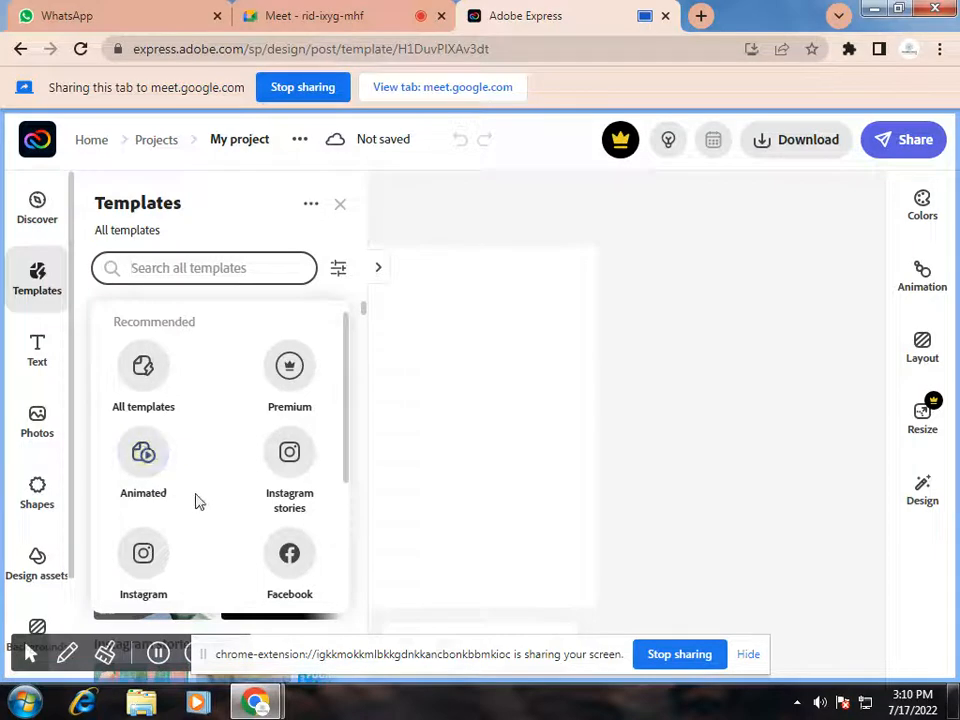
{"action": "scroll", "coordinate": [196, 500], "scroll_direction": "down", "scroll_amount": 2}
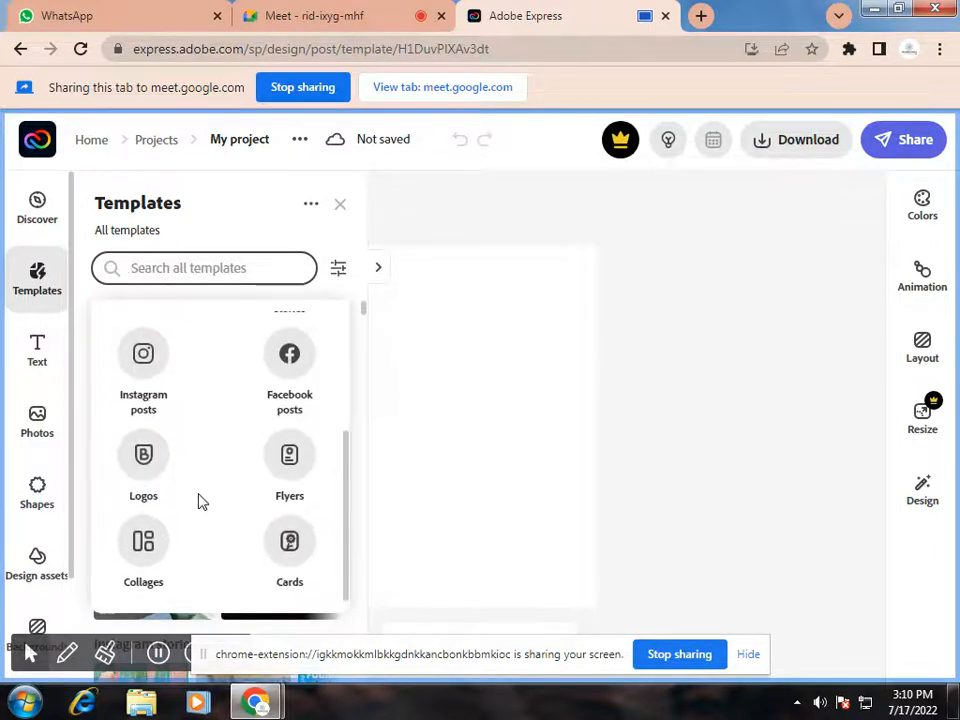
{"action": "scroll", "coordinate": [201, 470], "scroll_direction": "up", "scroll_amount": 3}
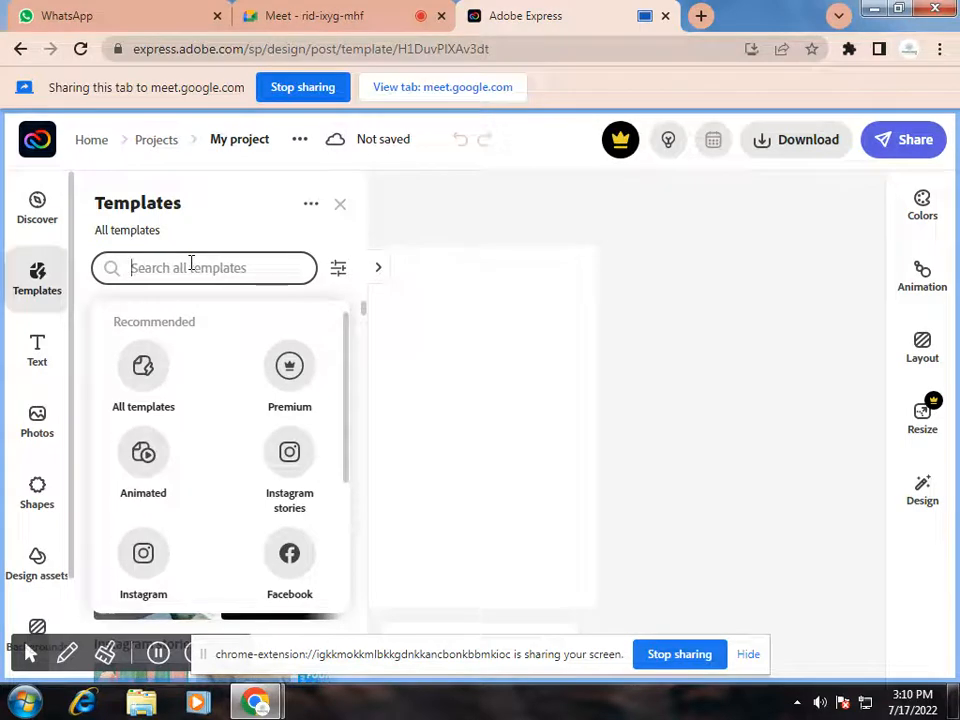
{"action": "type", "text": "TECHN"}
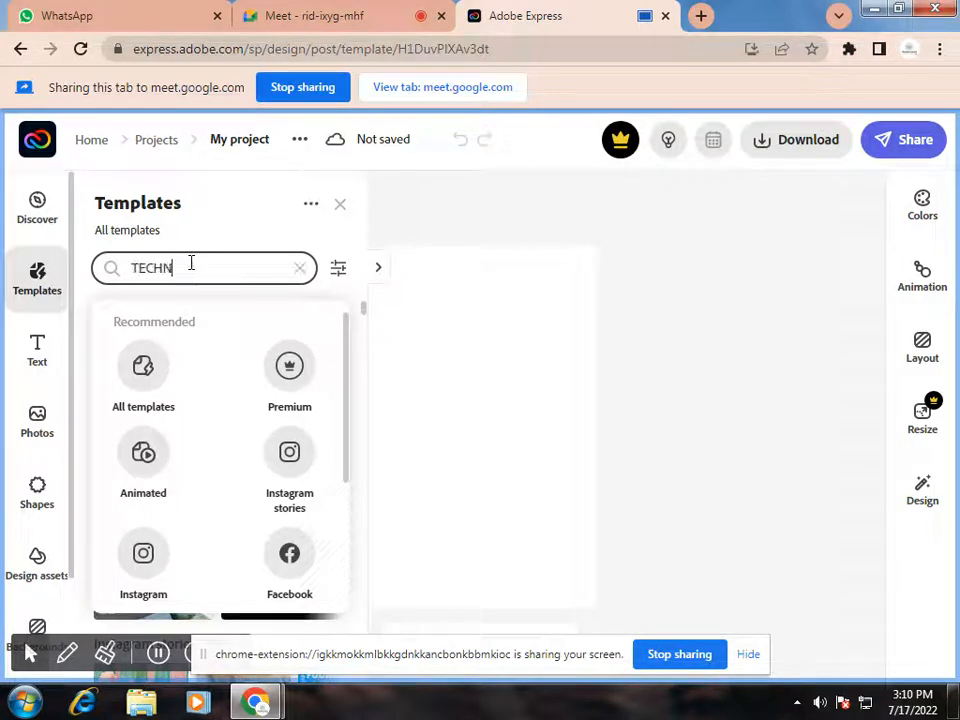
{"action": "type", "text": "OLOGY"}
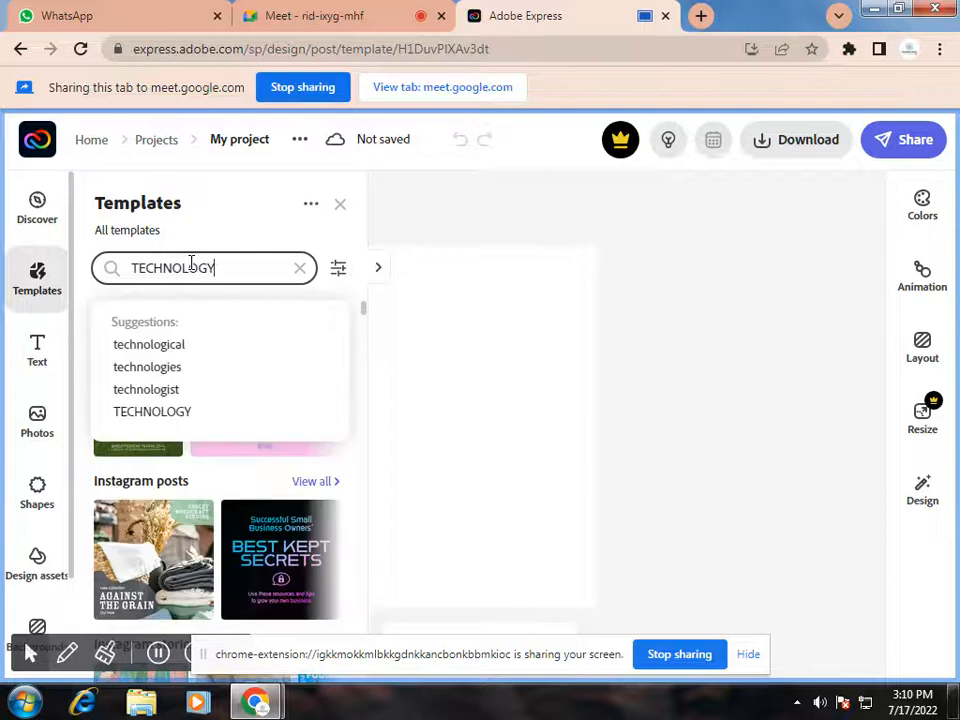
{"action": "key", "text": "Return"}
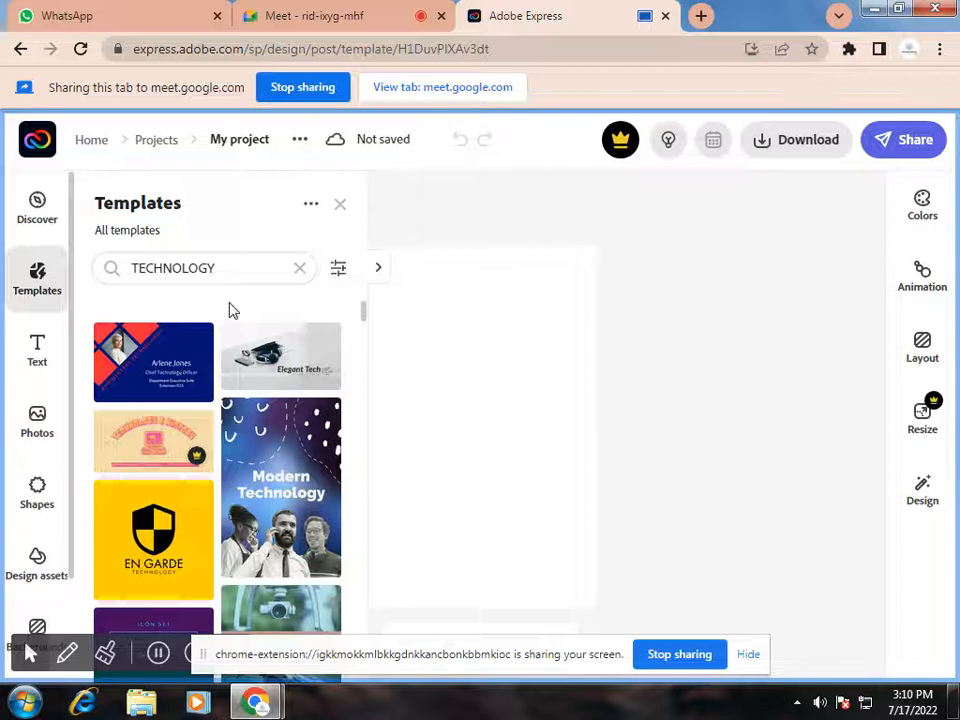
Apply the black "The Tech-Know" template from the search results to the canvas and close the template list.
{"action": "scroll", "coordinate": [230, 310], "scroll_direction": "down", "scroll_amount": 5}
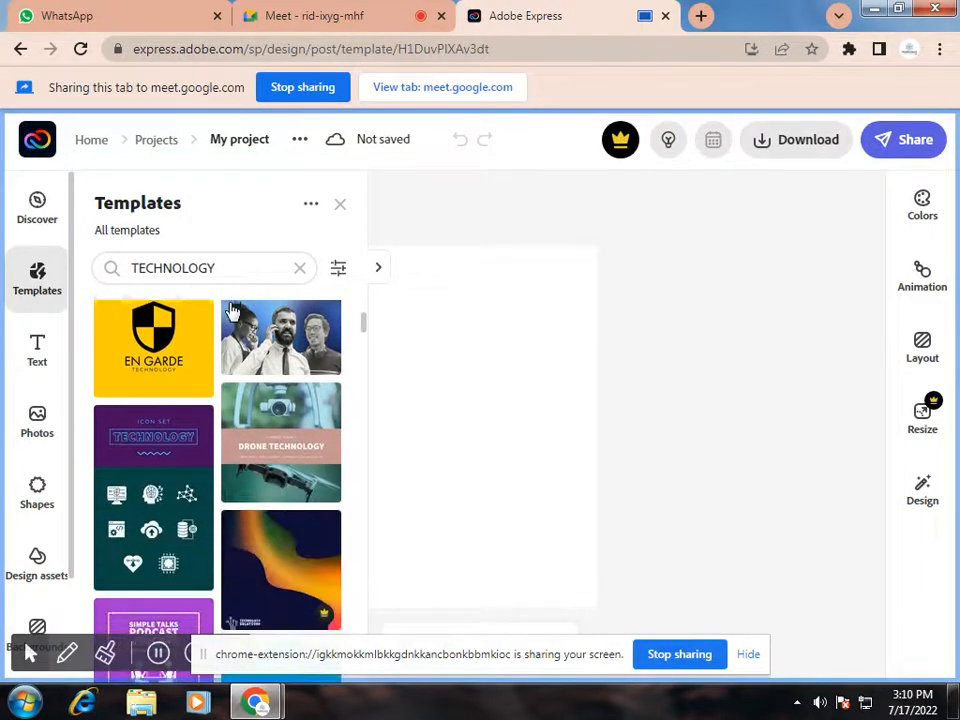
{"action": "scroll", "coordinate": [229, 370], "scroll_direction": "down", "scroll_amount": 2}
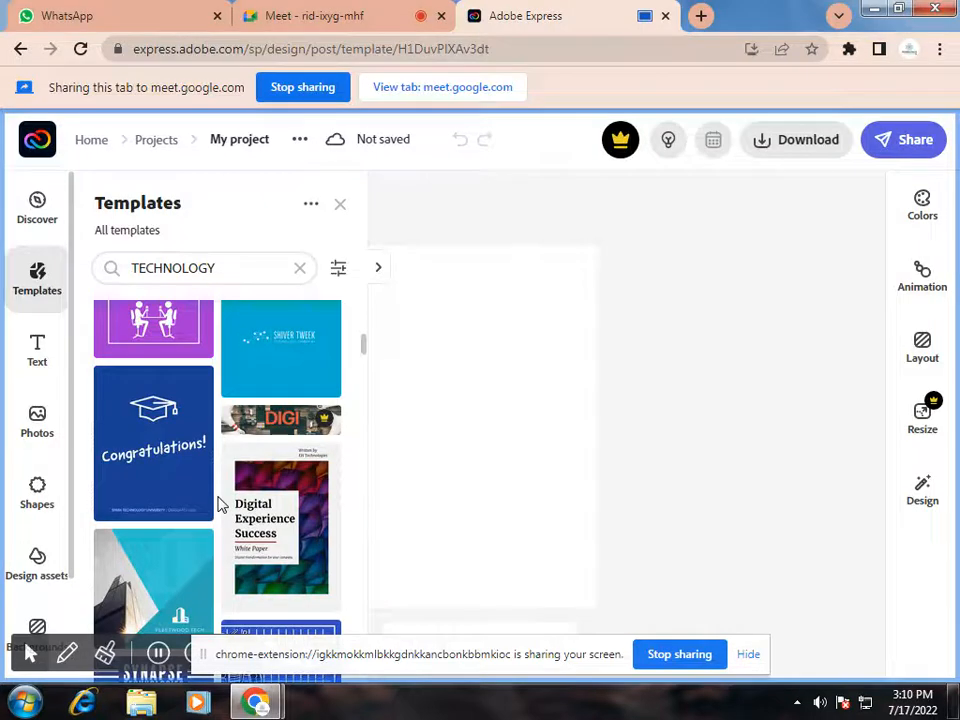
{"action": "scroll", "coordinate": [220, 505], "scroll_direction": "down", "scroll_amount": 3}
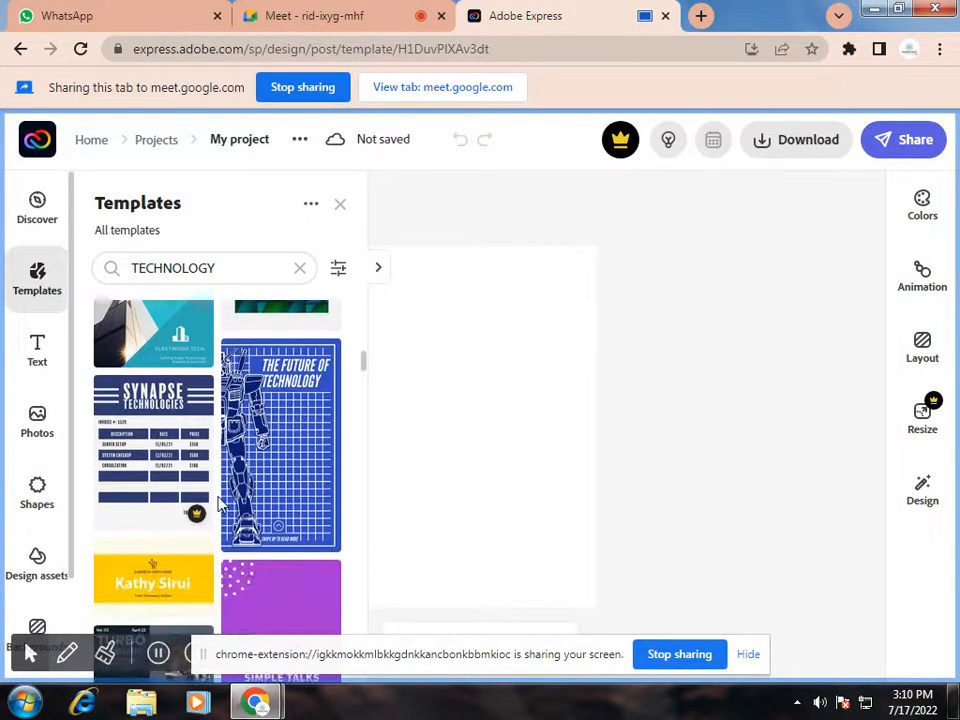
{"action": "scroll", "coordinate": [220, 505], "scroll_direction": "down", "scroll_amount": 2}
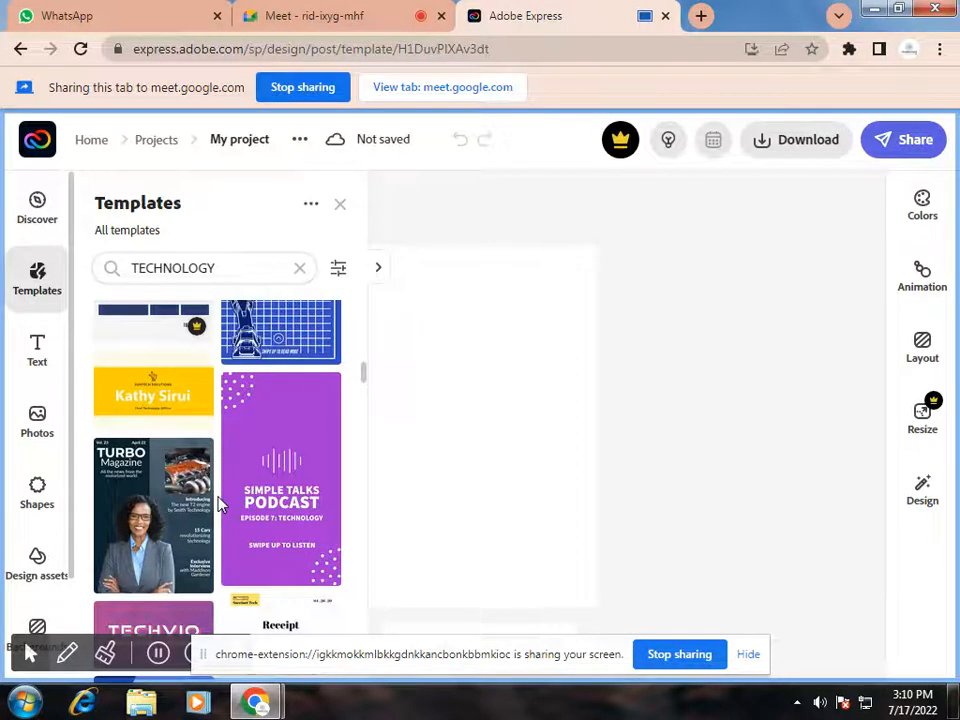
{"action": "scroll", "coordinate": [220, 505], "scroll_direction": "down", "scroll_amount": 2}
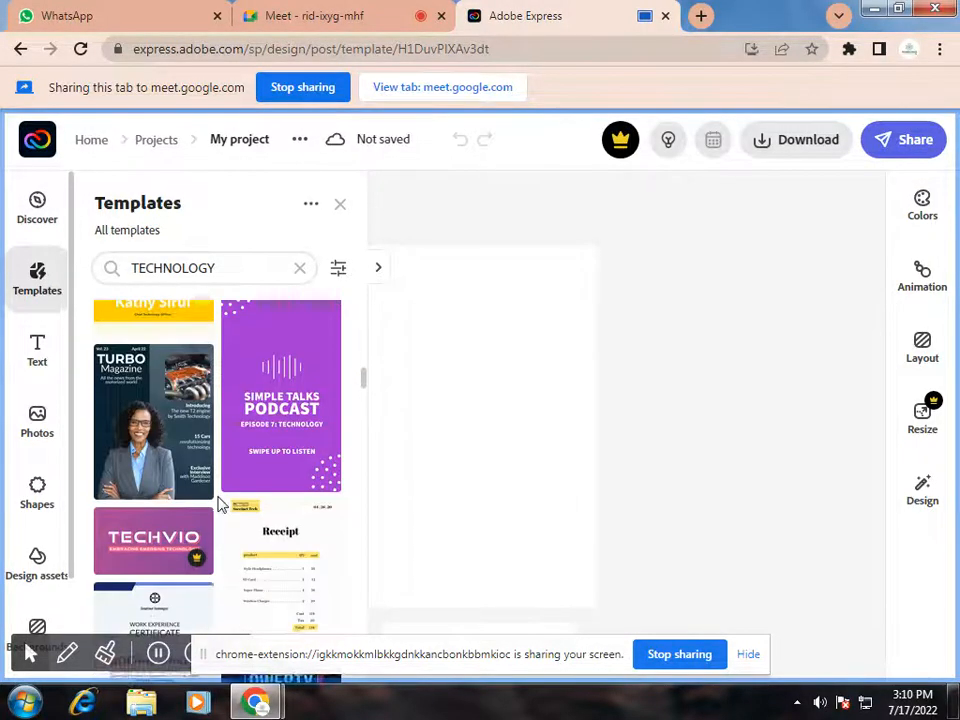
{"action": "scroll", "coordinate": [220, 505], "scroll_direction": "down", "scroll_amount": 4}
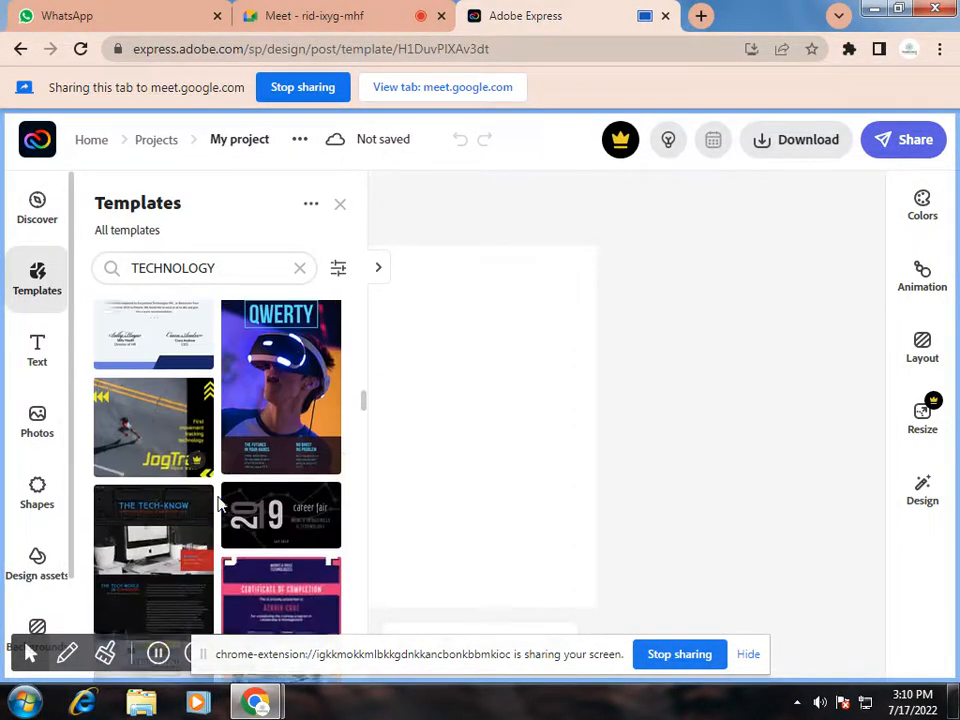
{"action": "scroll", "coordinate": [220, 505], "scroll_direction": "down", "scroll_amount": 1}
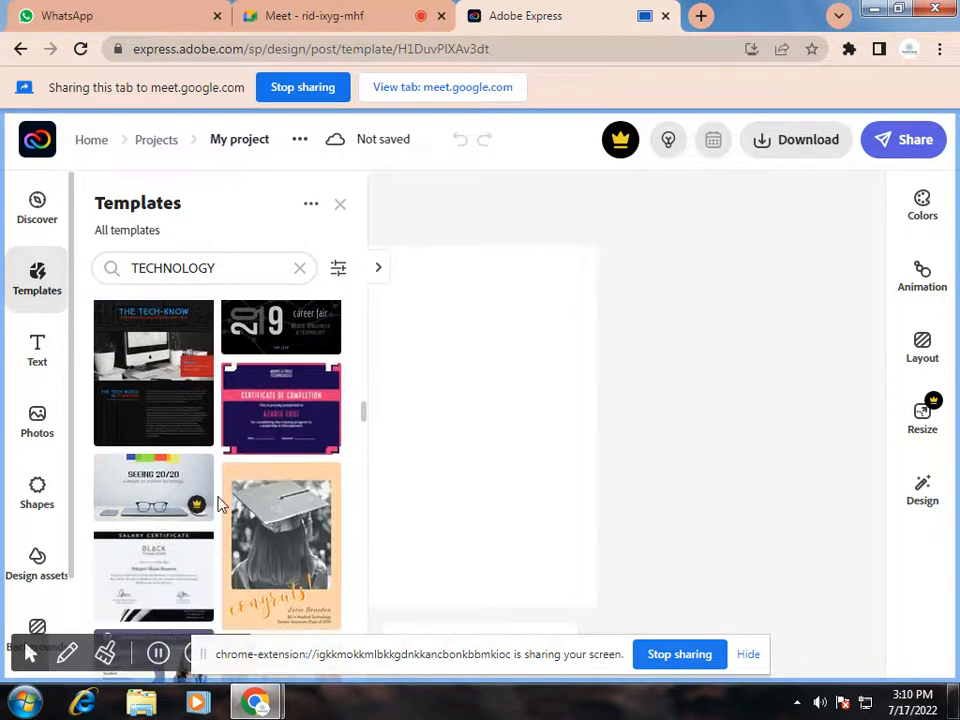
{"action": "left_click", "coordinate": [167, 384]}
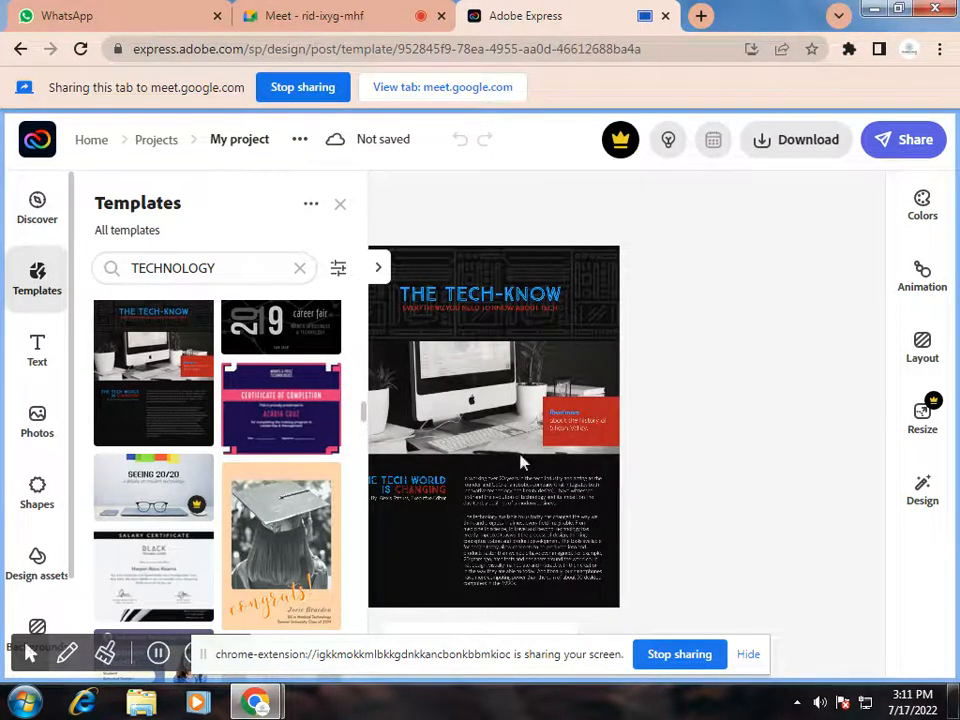
{"action": "left_click", "coordinate": [340, 205]}
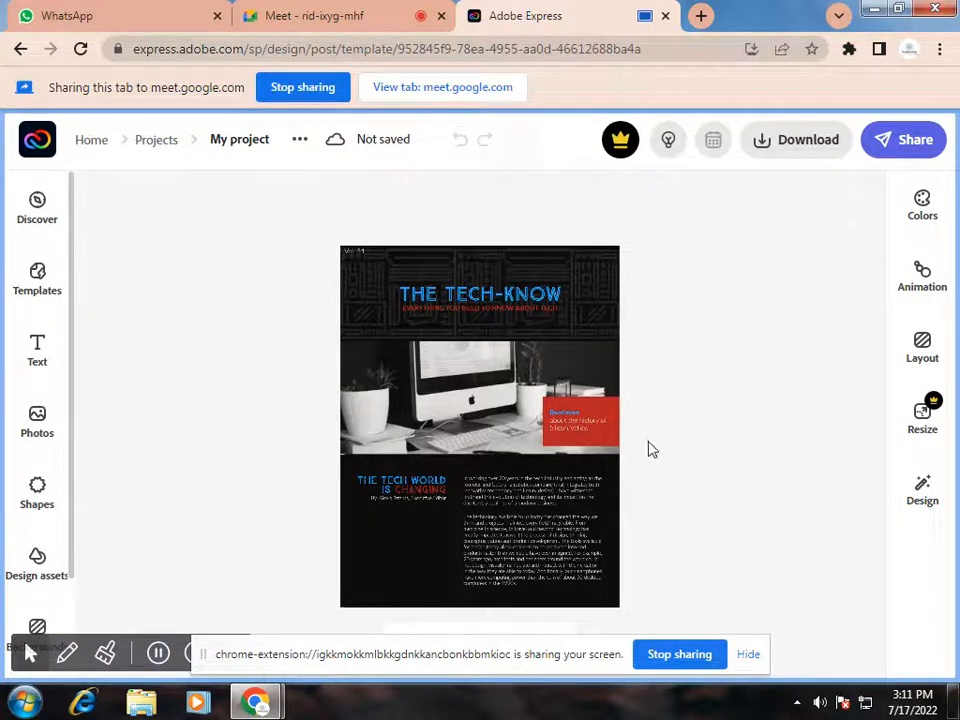
Add a new text box to the design and replace its placeholder text with "COMPUTER".
{"action": "left_click", "coordinate": [496, 519]}
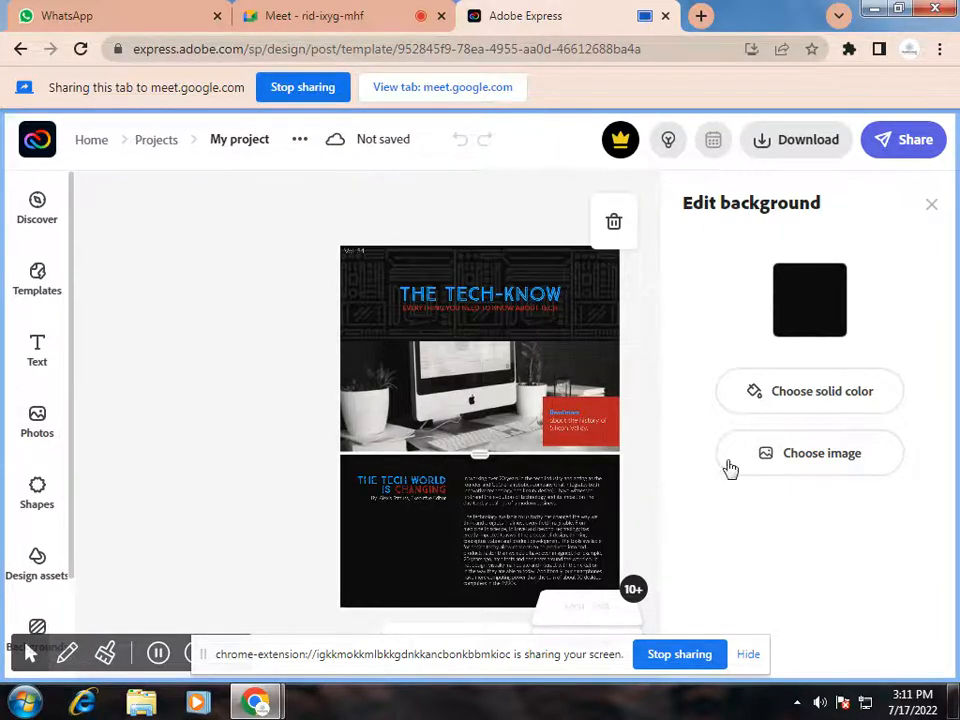
{"action": "left_click", "coordinate": [45, 362]}
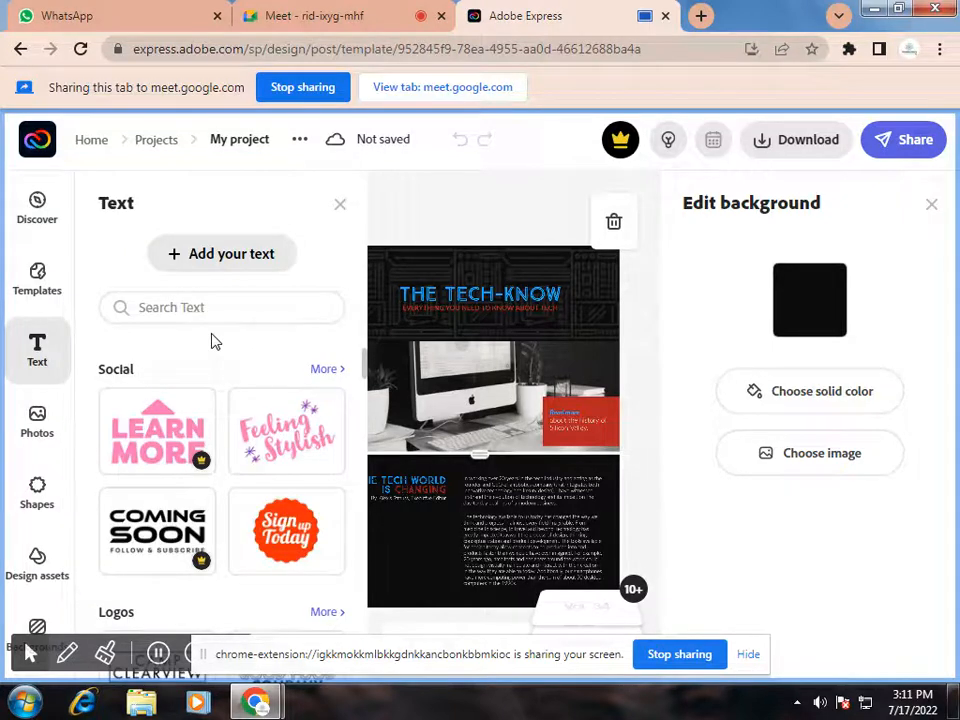
{"action": "left_click", "coordinate": [228, 256]}
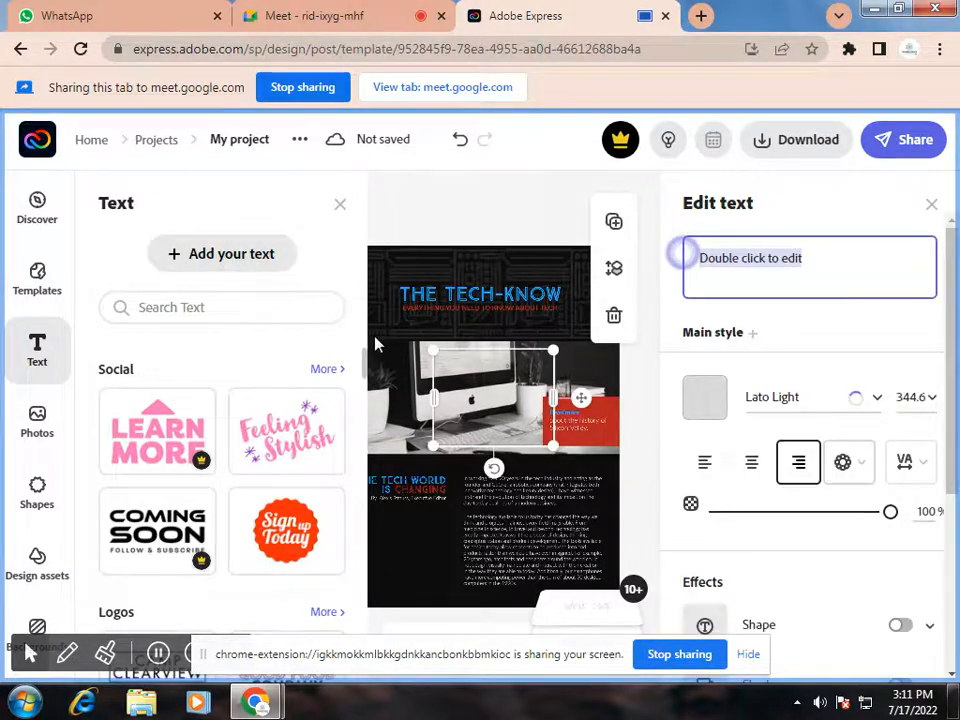
{"action": "left_click", "coordinate": [790, 257]}
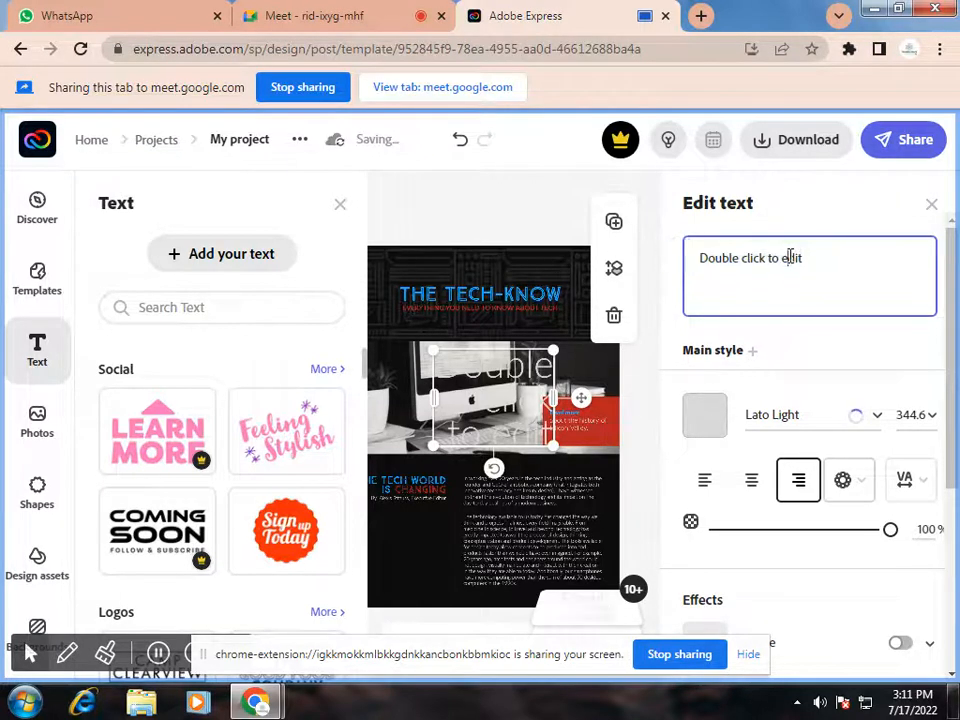
{"action": "key", "text": "shift+Home"}
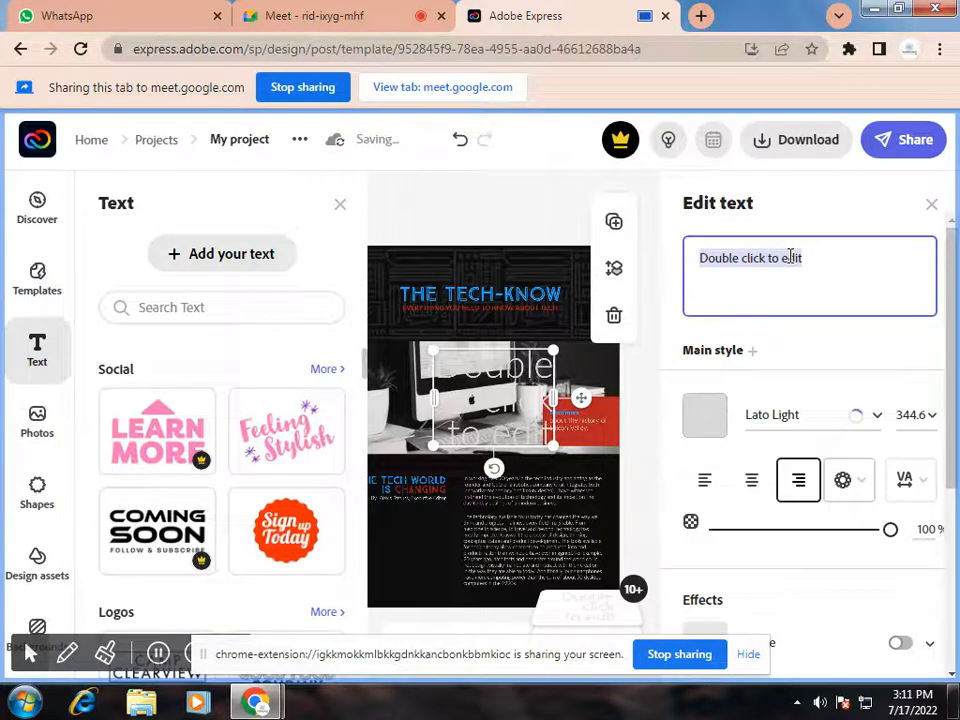
{"action": "type", "text": "COMPUTER"}
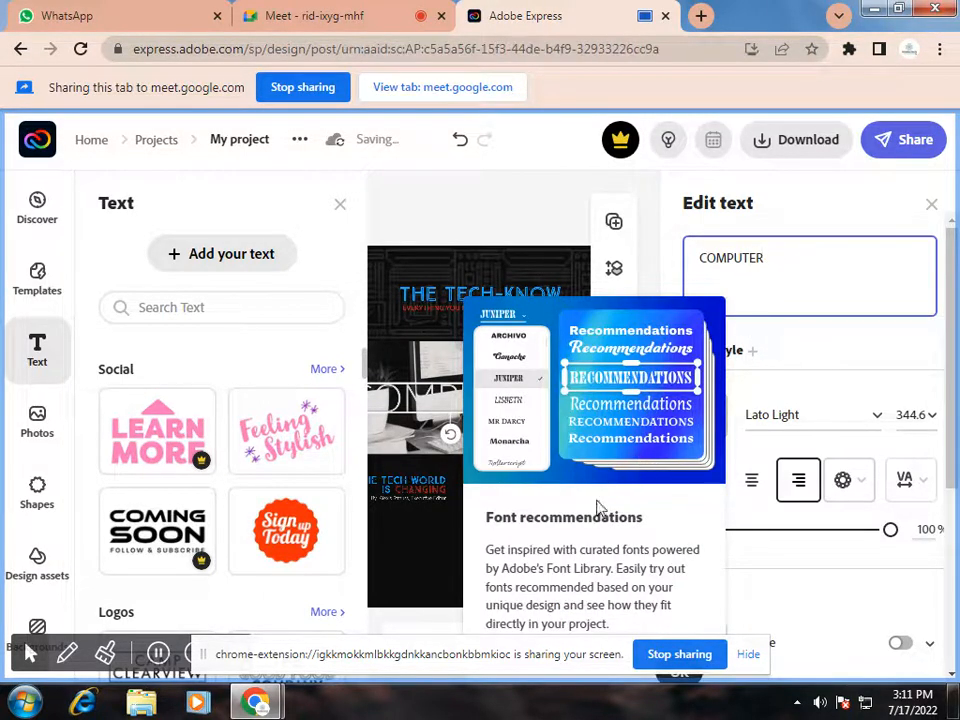
{"action": "left_click", "coordinate": [574, 529]}
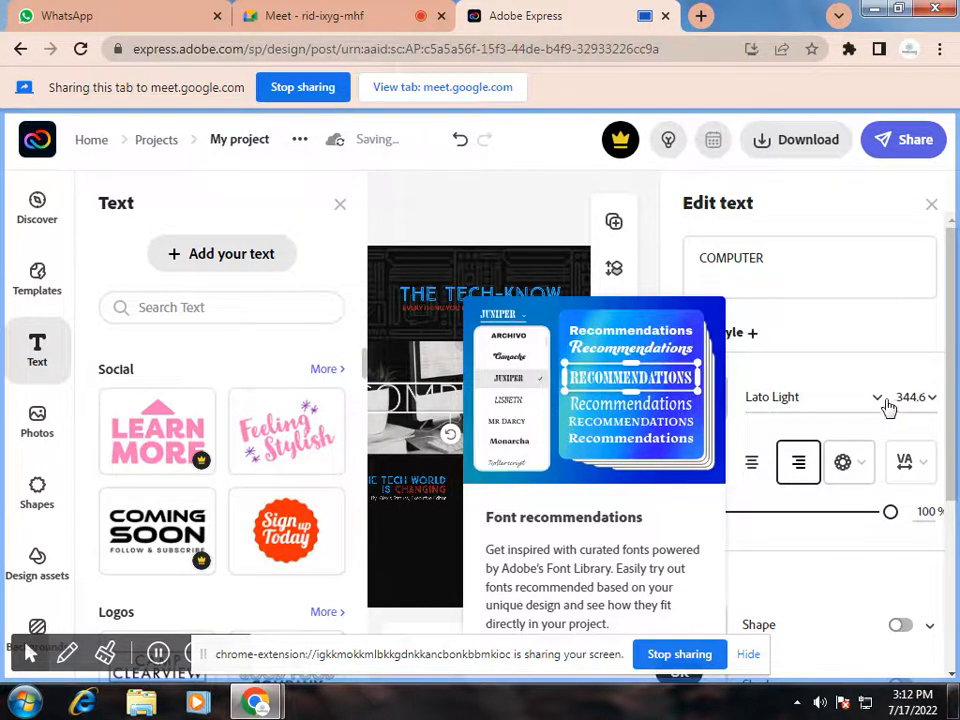
Add a Highlight style to the COMPUTER text and set its font to GoodDog New Regular at 100% opacity.
{"action": "scroll", "coordinate": [865, 425], "scroll_direction": "down", "scroll_amount": 1}
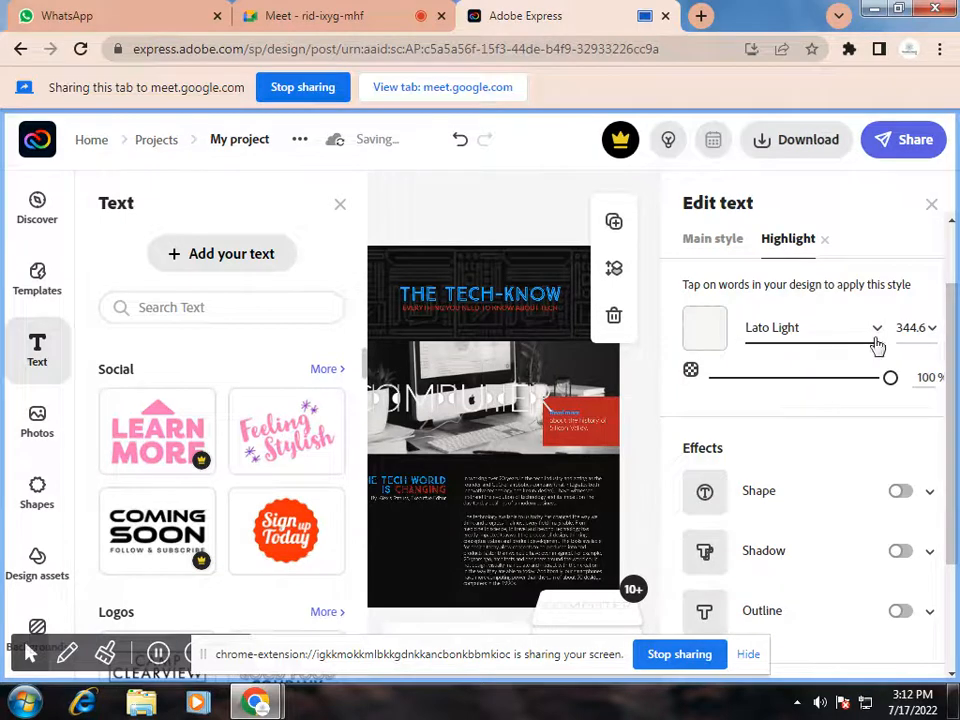
{"action": "left_click", "coordinate": [878, 337]}
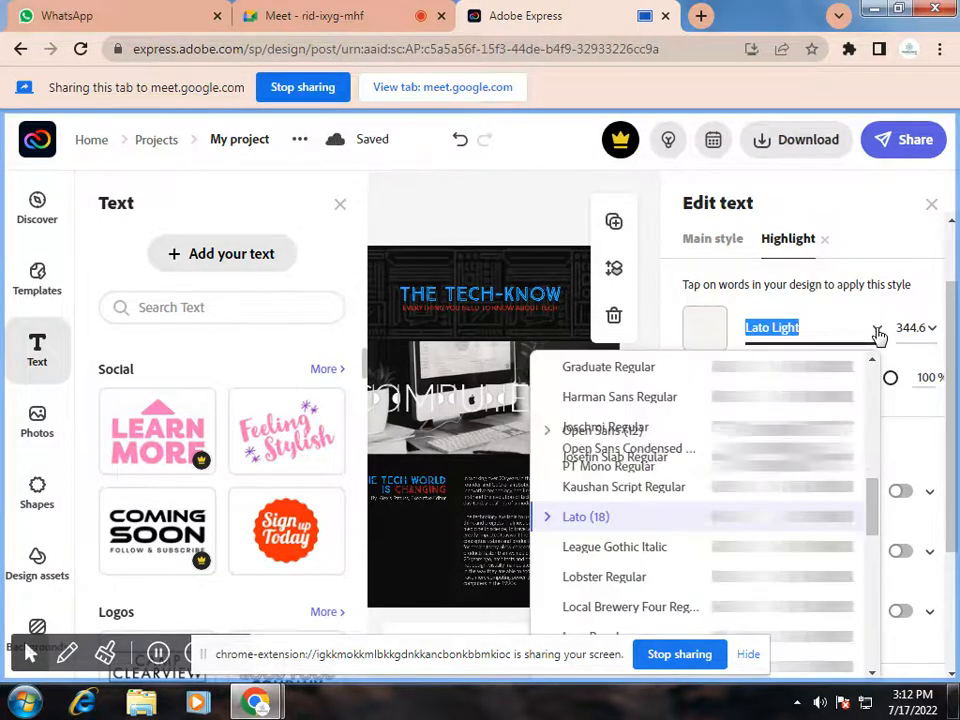
{"action": "scroll", "coordinate": [634, 540], "scroll_direction": "down", "scroll_amount": 1}
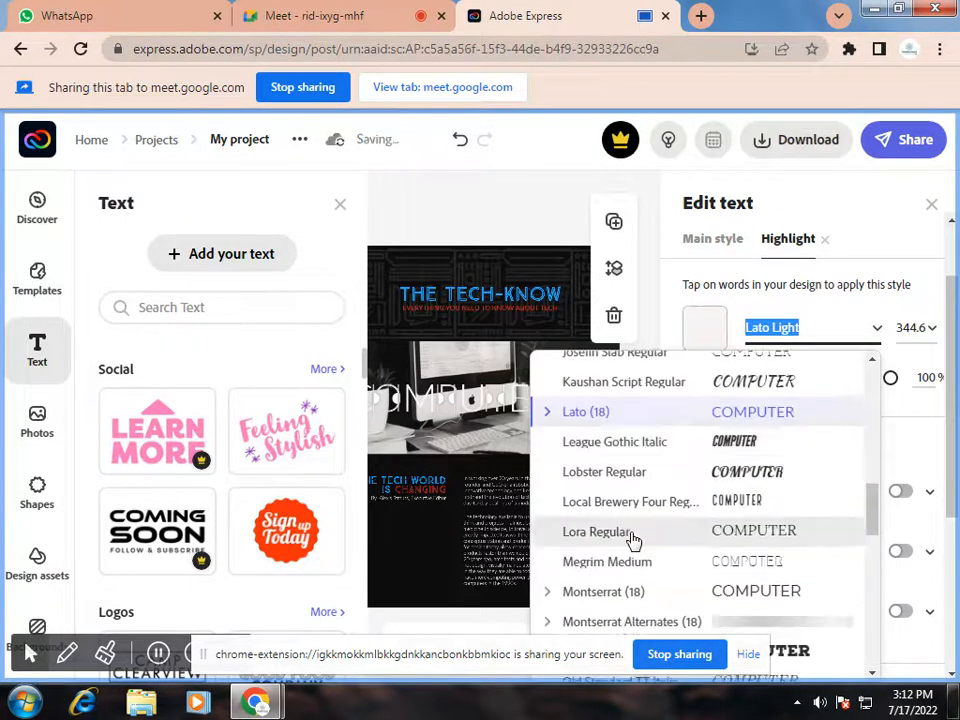
{"action": "scroll", "coordinate": [634, 540], "scroll_direction": "down", "scroll_amount": 6}
{"action": "scroll", "coordinate": [634, 540], "scroll_direction": "down", "scroll_amount": 1}
{"action": "scroll", "coordinate": [634, 540], "scroll_direction": "up", "scroll_amount": 4}
{"action": "scroll", "coordinate": [634, 541], "scroll_direction": "up", "scroll_amount": 5}
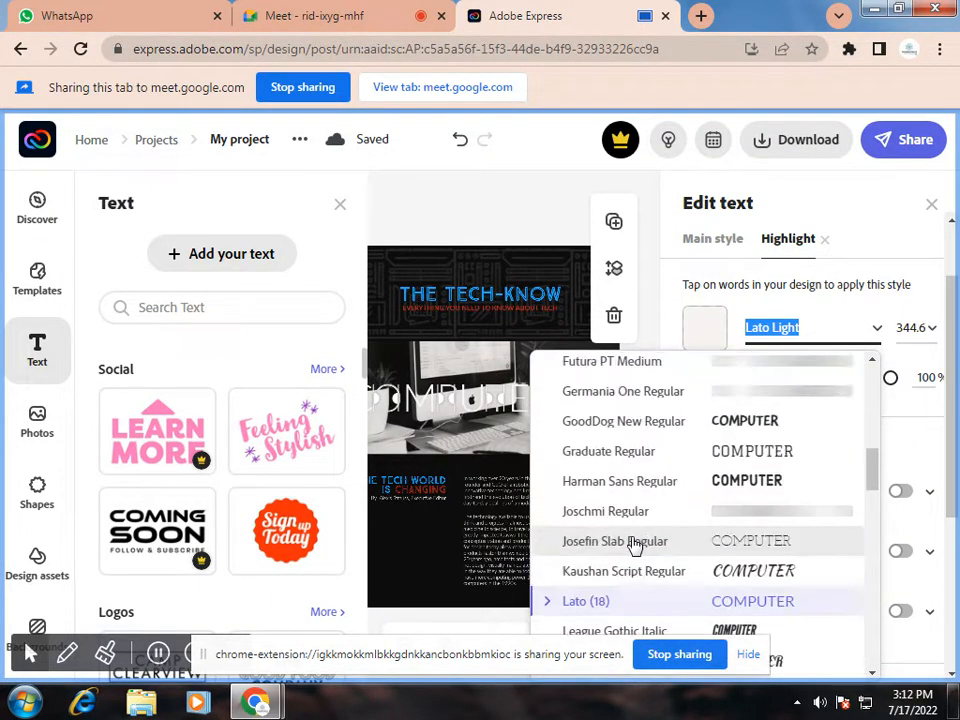
{"action": "left_click", "coordinate": [671, 421]}
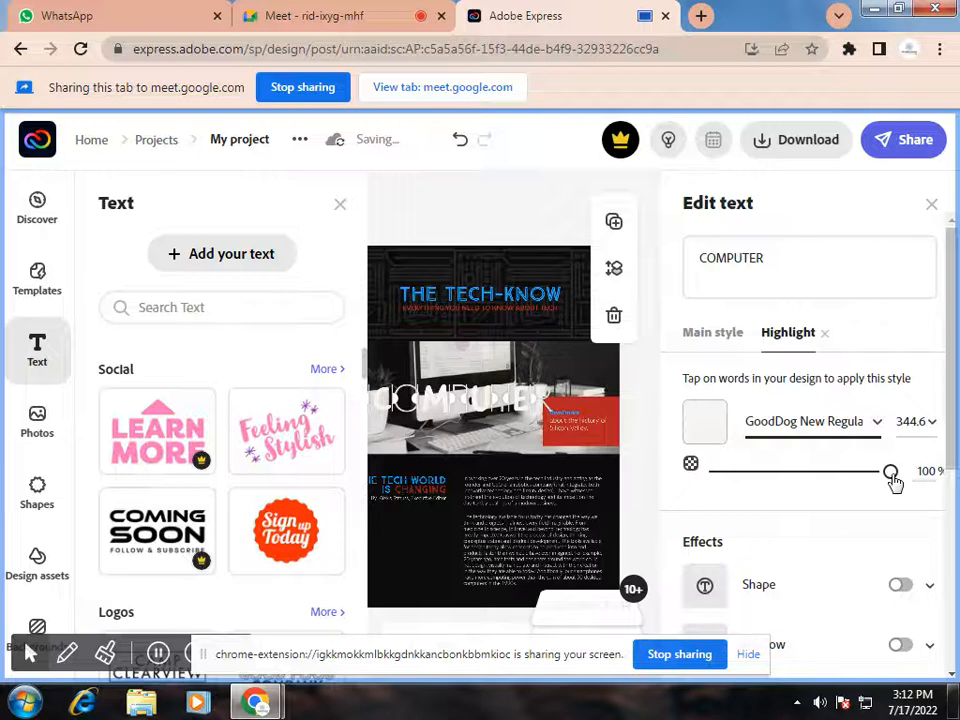
{"action": "mouse_move", "coordinate": [896, 484]}
{"action": "left_mouse_down"}
{"action": "mouse_move", "coordinate": [750, 482]}
{"action": "mouse_move", "coordinate": [909, 482]}
{"action": "left_mouse_up"}
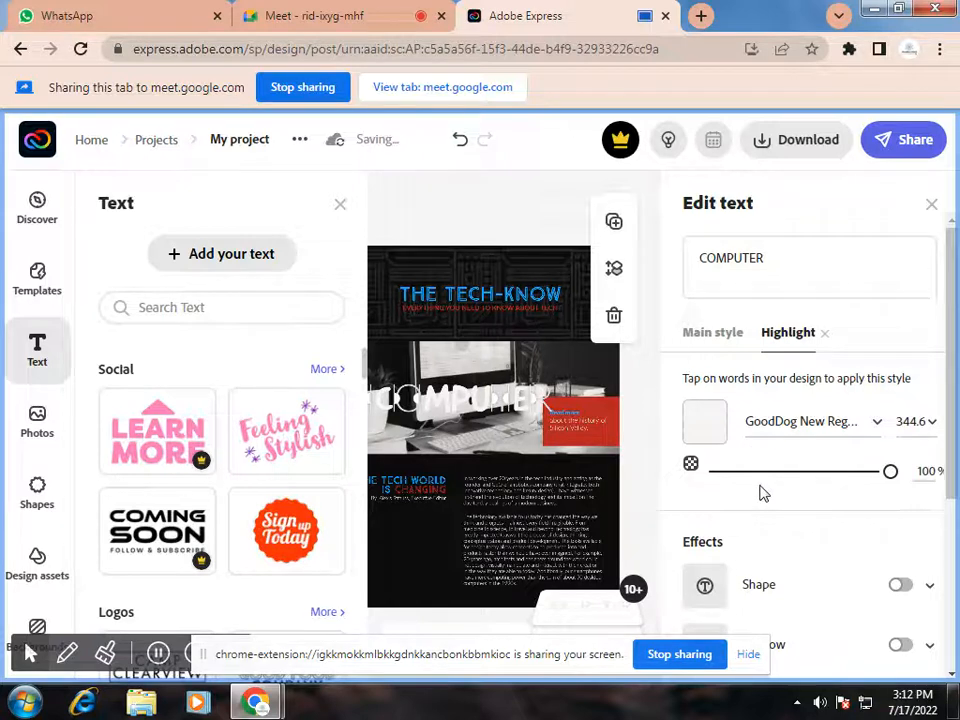
Set the Highlight text color to the custom blue #1210CD and close the text options beside the canvas.
{"action": "scroll", "coordinate": [763, 493], "scroll_direction": "down", "scroll_amount": 1}
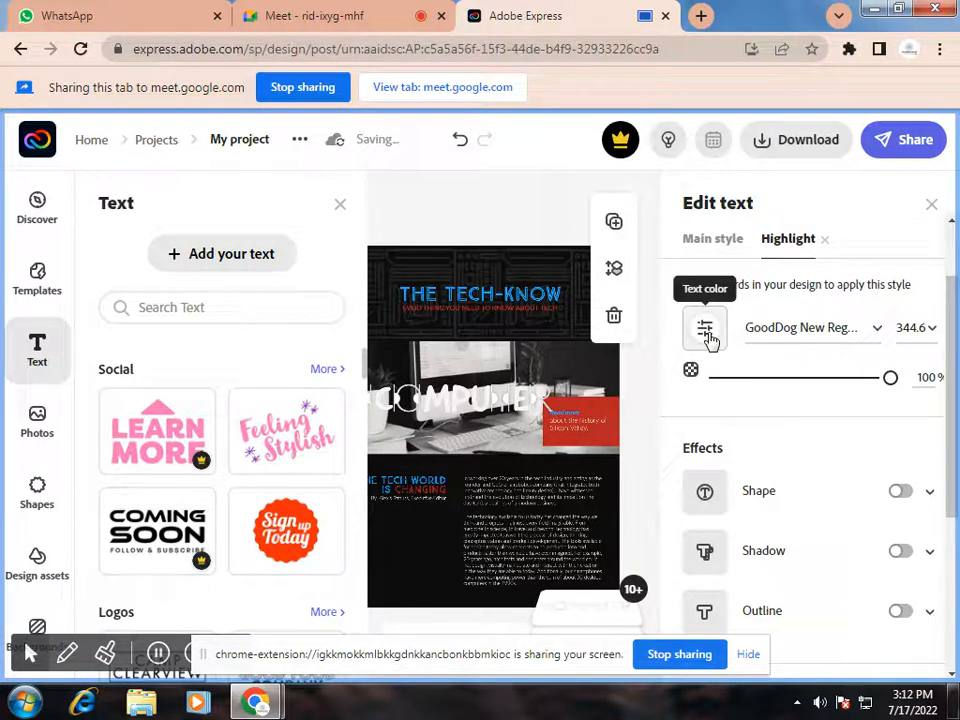
{"action": "left_click", "coordinate": [707, 339]}
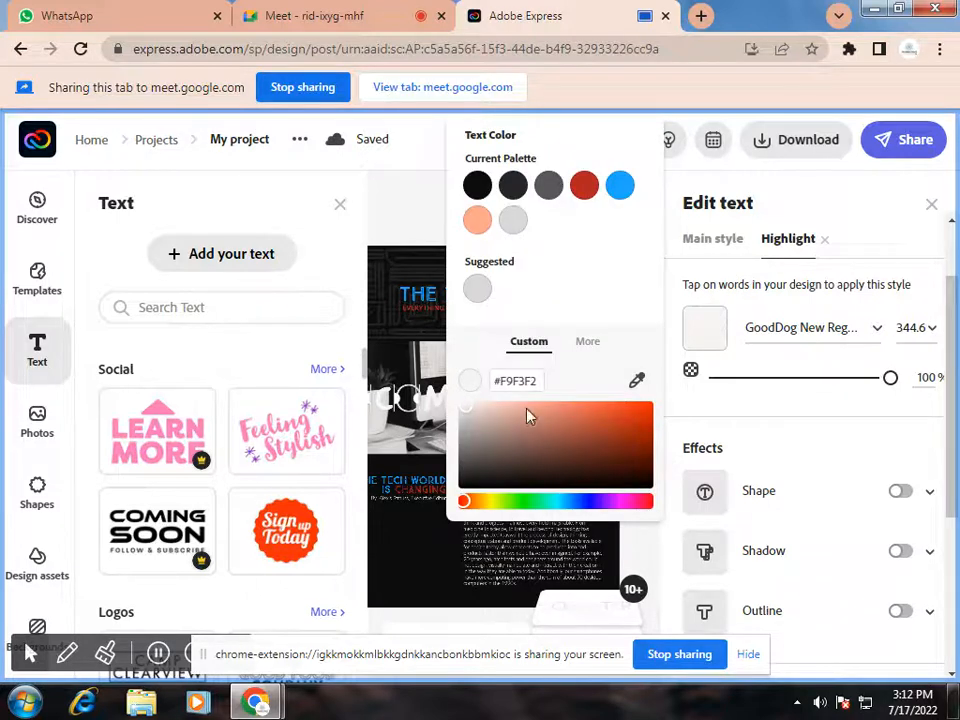
{"action": "left_click", "coordinate": [591, 505]}
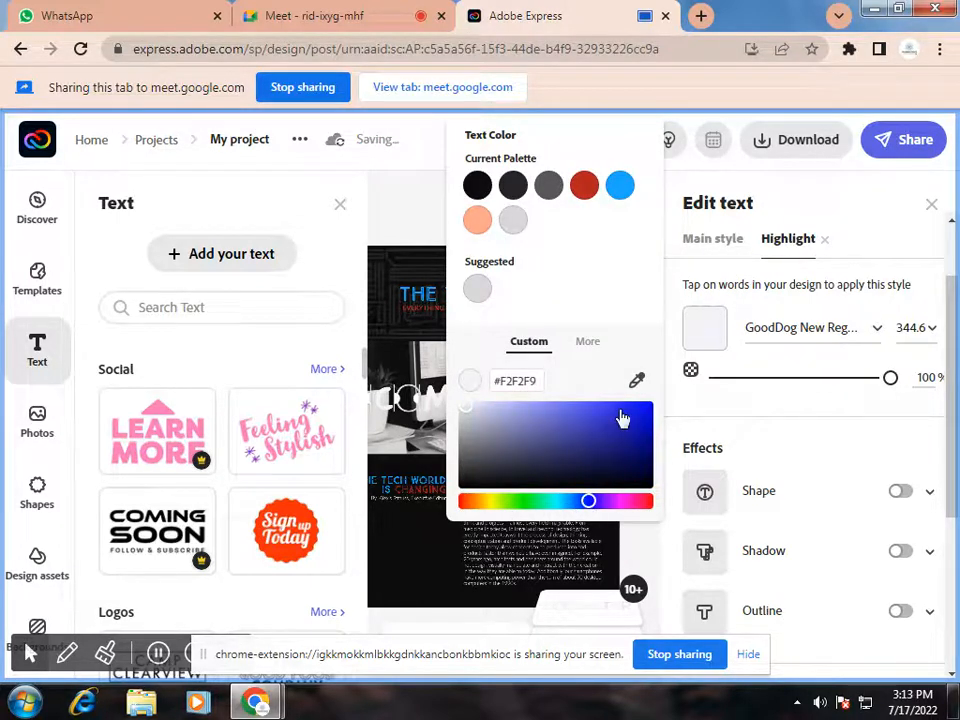
{"action": "left_click", "coordinate": [613, 411]}
{"action": "left_click", "coordinate": [632, 419]}
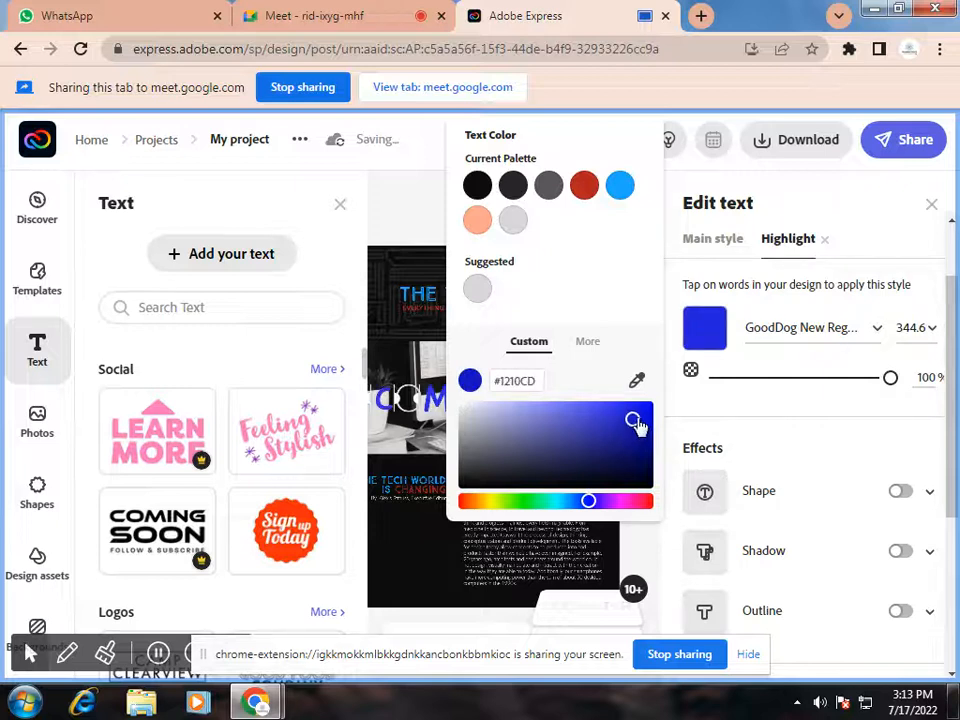
{"action": "left_click", "coordinate": [339, 206]}
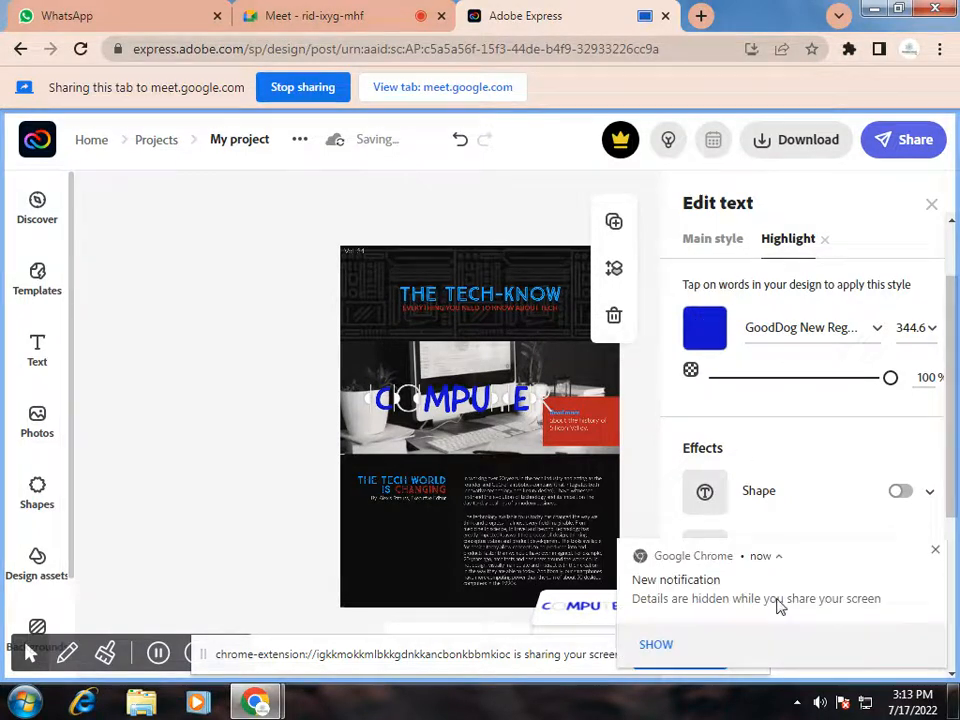
{"action": "left_click", "coordinate": [935, 555]}
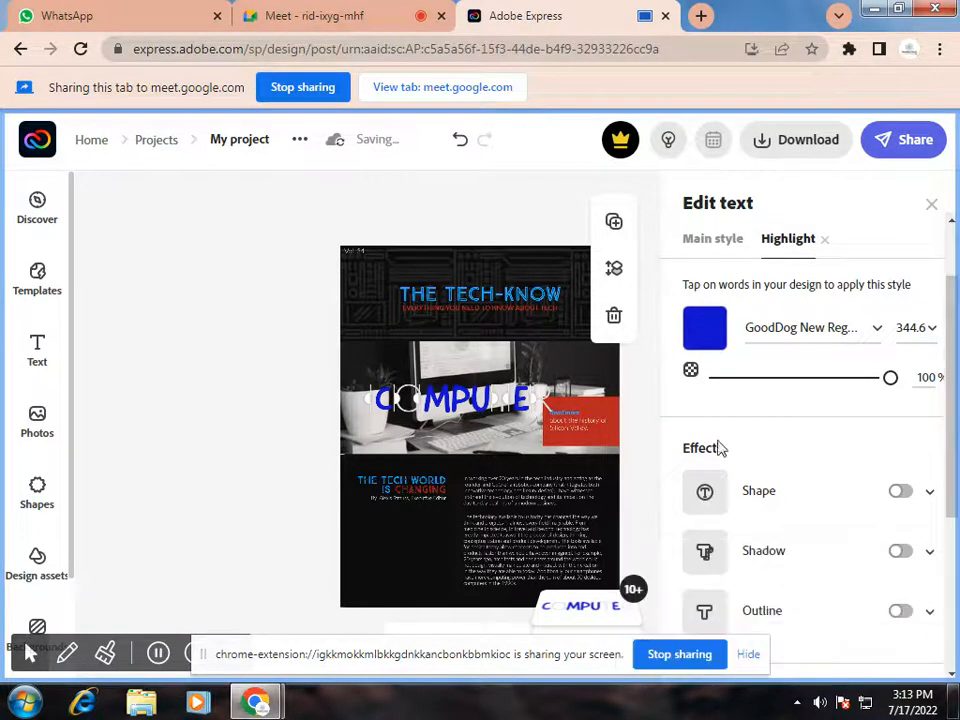
{"action": "left_click", "coordinate": [705, 328]}
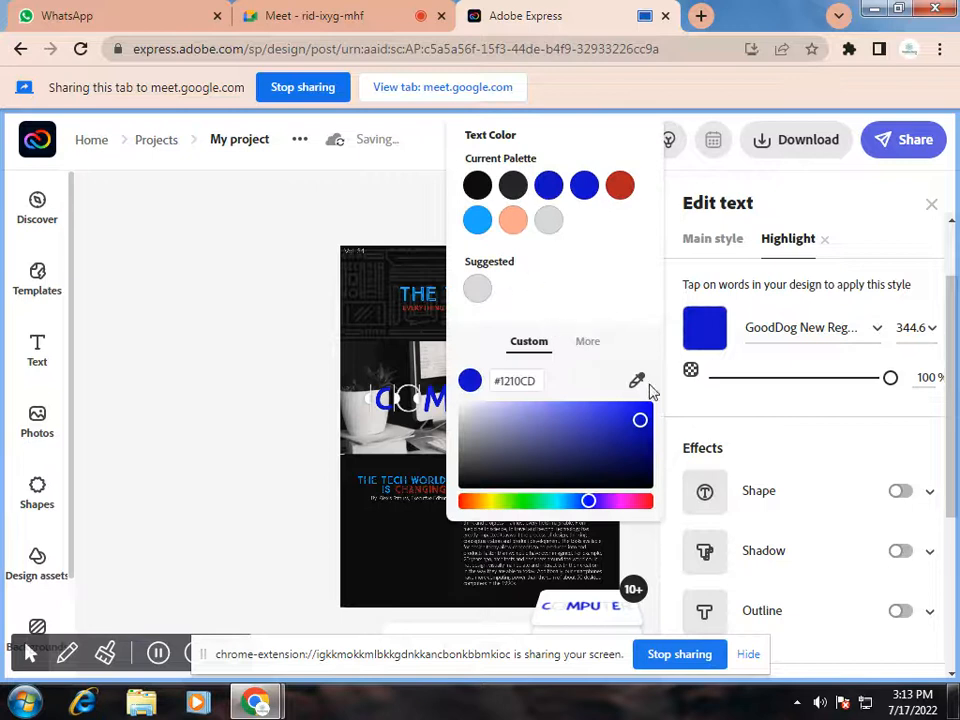
{"action": "left_click", "coordinate": [738, 418]}
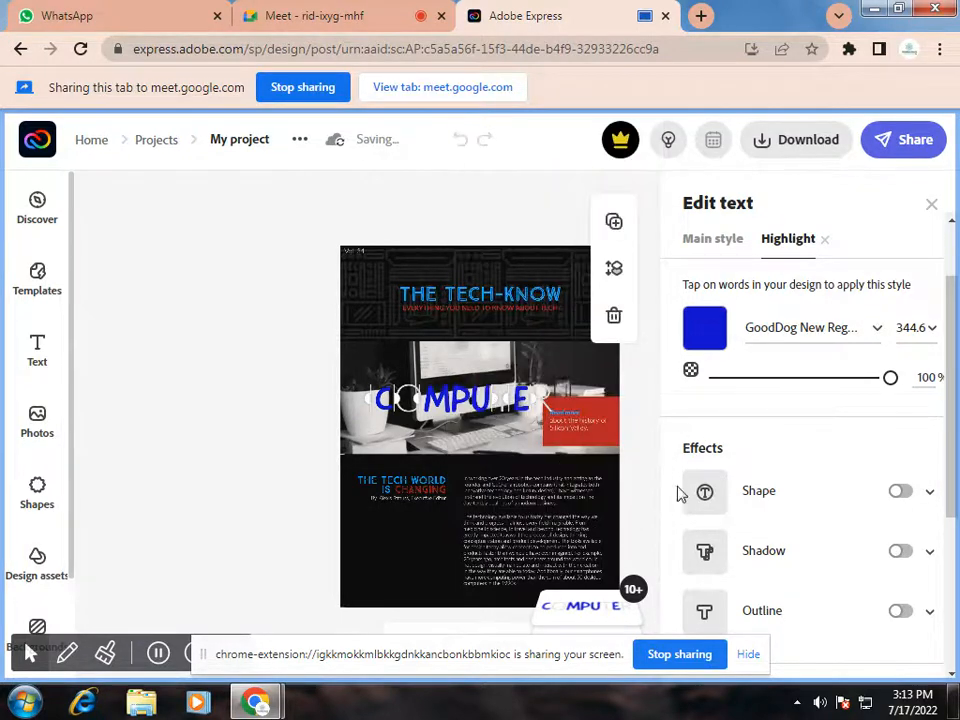
Turn on the Shape effect for the COMPUTER text and choose the solid rectangle with rounded tabs on its sides.
{"action": "scroll", "coordinate": [800, 485], "scroll_direction": "down", "scroll_amount": 1}
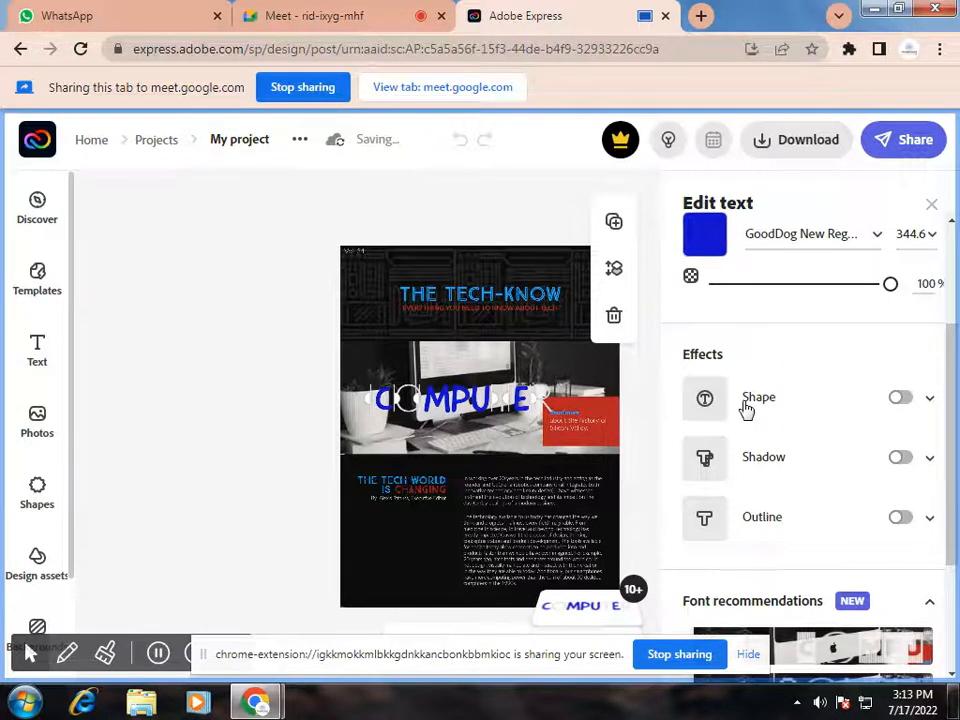
{"action": "left_click", "coordinate": [932, 398]}
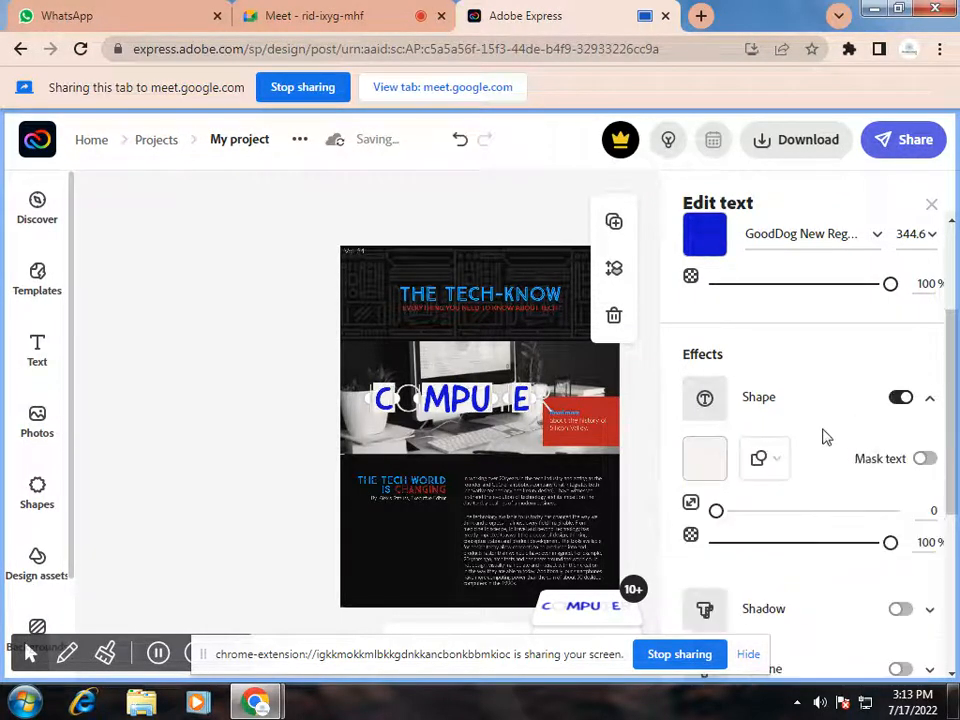
{"action": "left_click", "coordinate": [775, 466]}
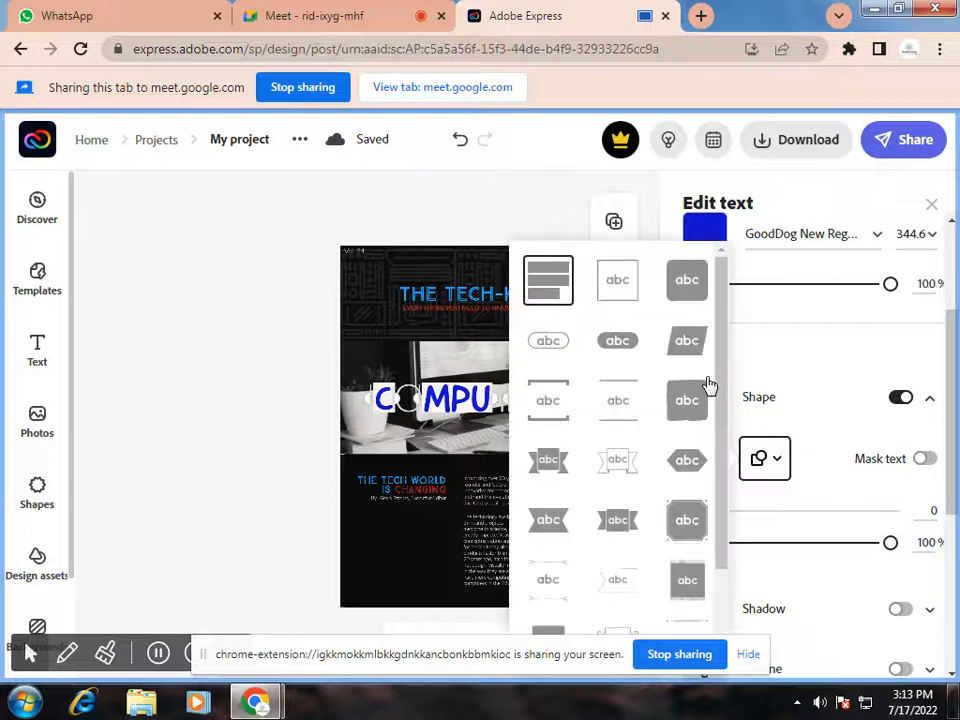
{"action": "scroll", "coordinate": [608, 489], "scroll_direction": "down", "scroll_amount": 2}
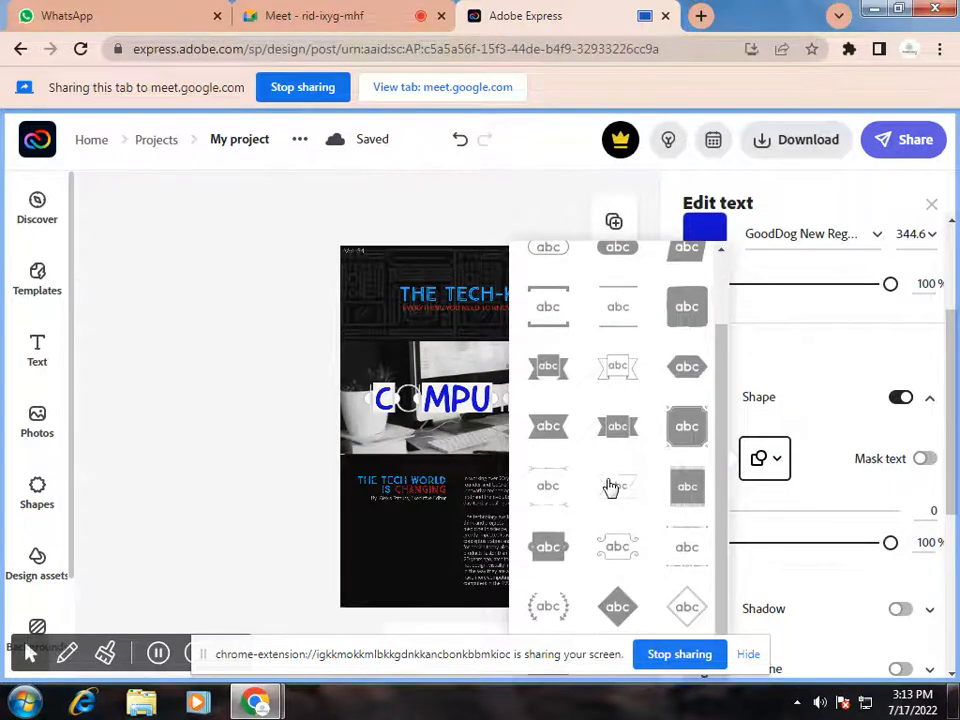
{"action": "scroll", "coordinate": [612, 486], "scroll_direction": "down", "scroll_amount": 1}
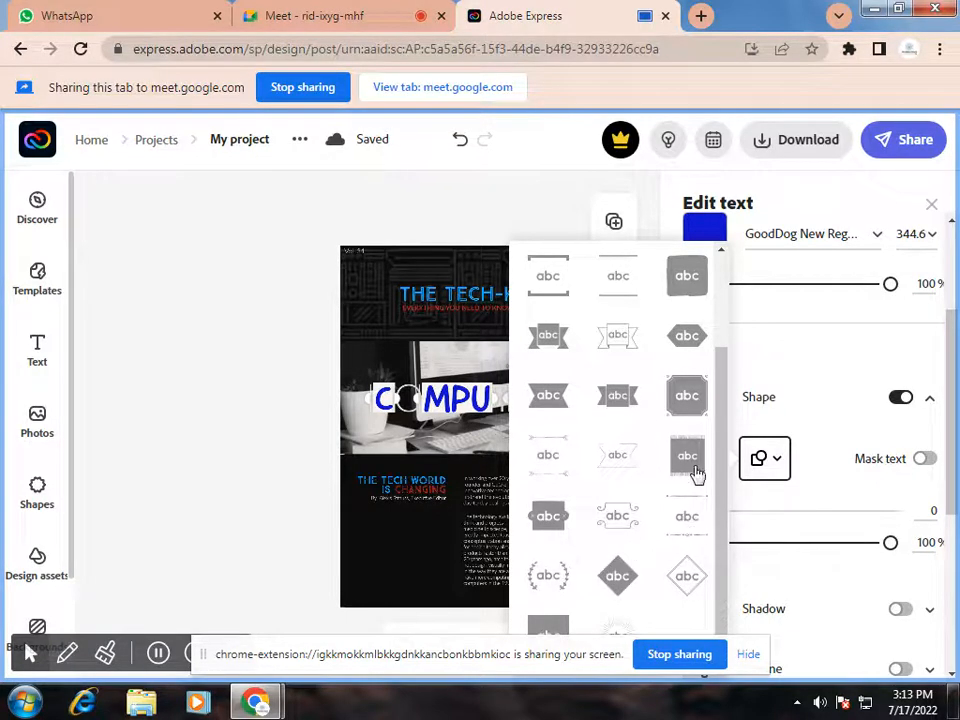
{"action": "scroll", "coordinate": [688, 413], "scroll_direction": "up", "scroll_amount": 4}
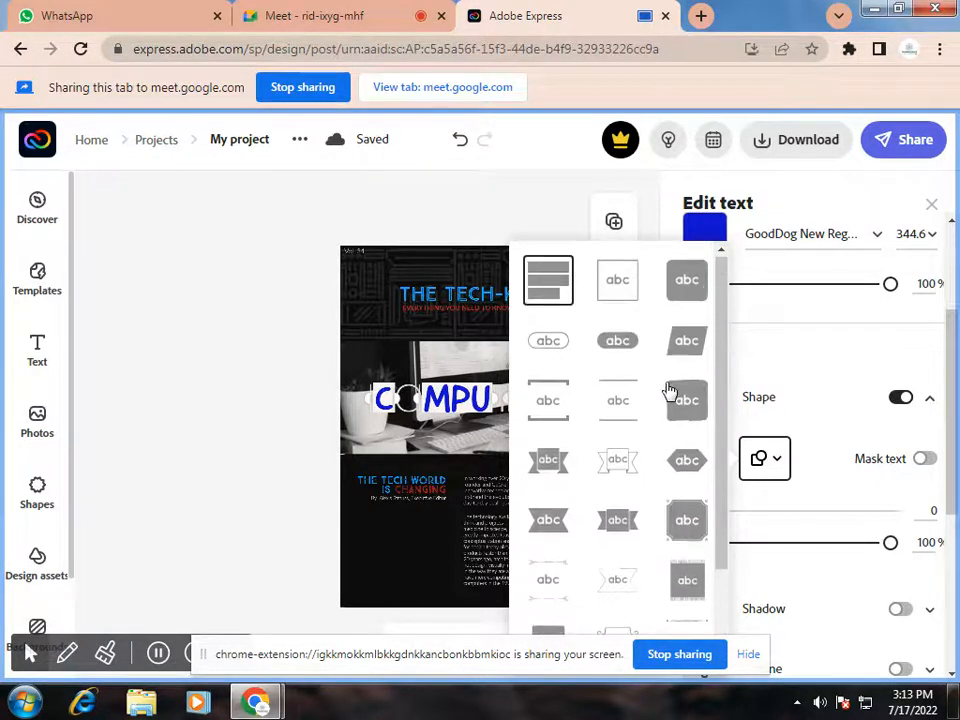
{"action": "left_click", "coordinate": [688, 286]}
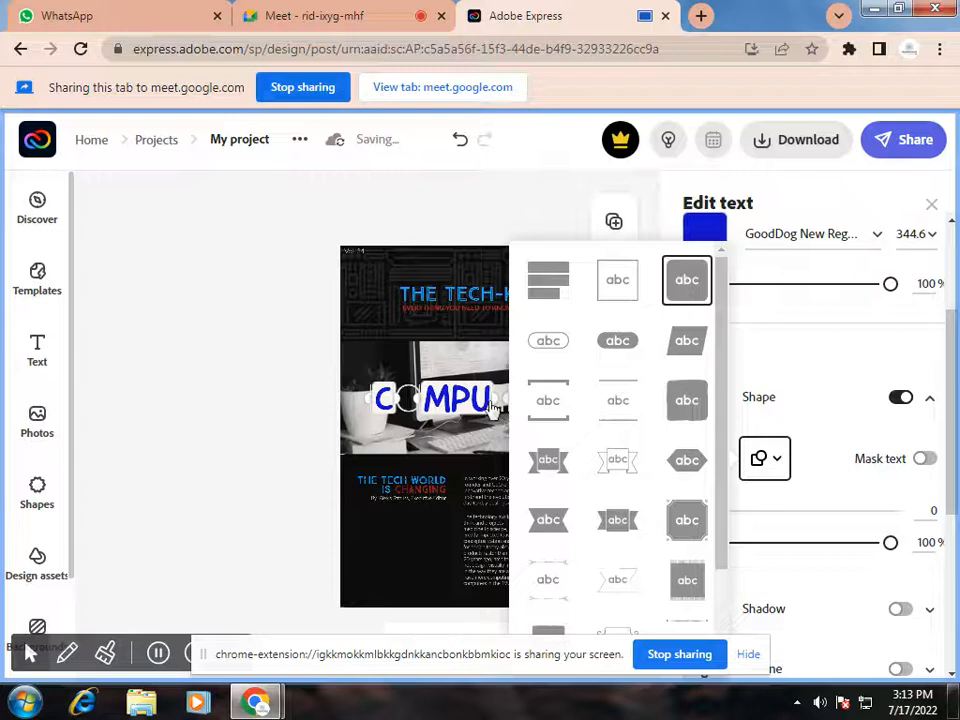
{"action": "left_click", "coordinate": [632, 347]}
{"action": "scroll", "coordinate": [628, 350], "scroll_direction": "down", "scroll_amount": 3}
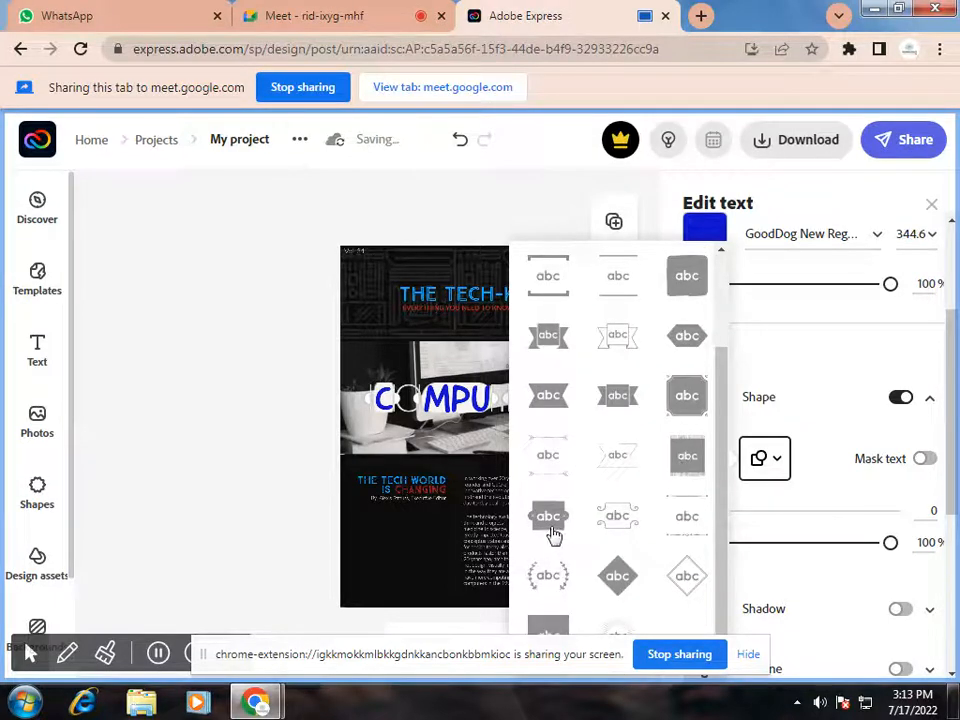
{"action": "left_click", "coordinate": [550, 530]}
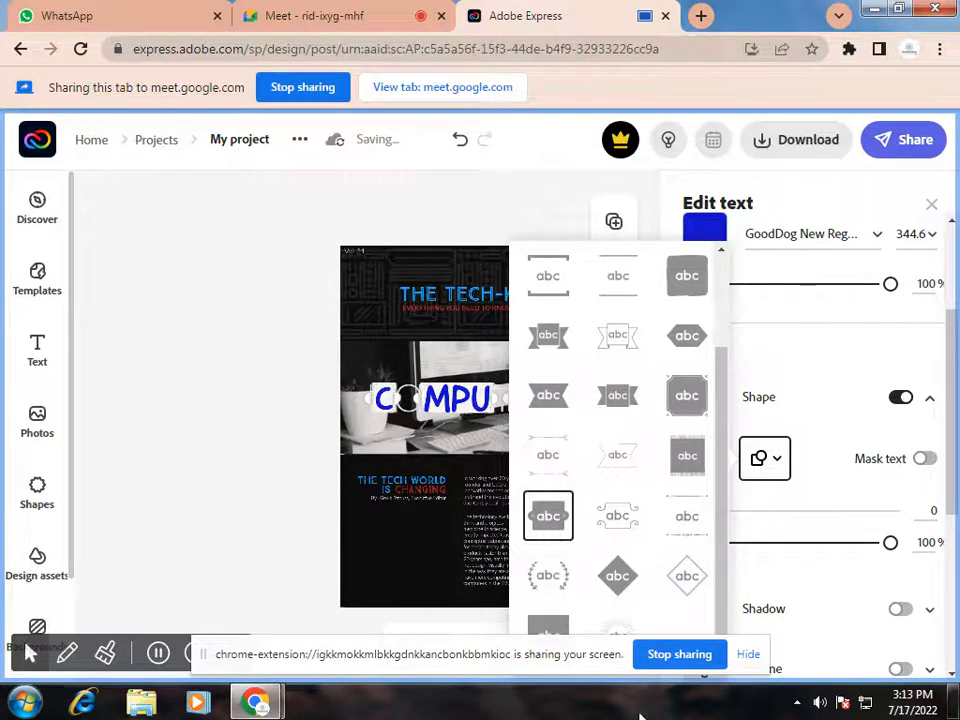
{"action": "left_click", "coordinate": [804, 360]}
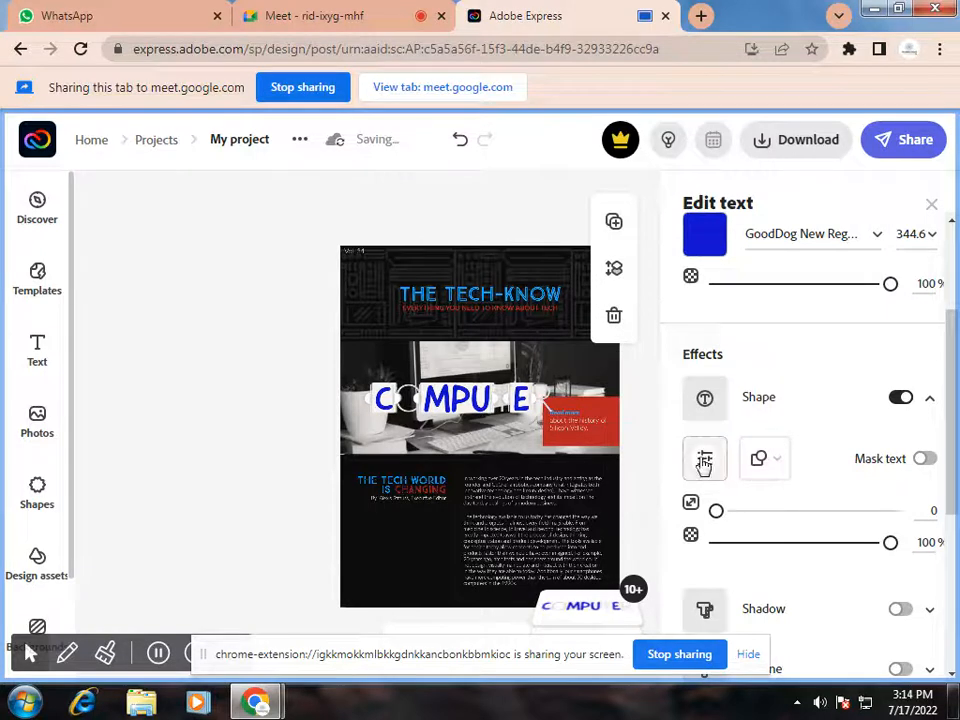
Set the Shape effect color behind the COMPUTER text to the suggested tan #F2CB9B.
{"action": "left_click", "coordinate": [707, 459]}
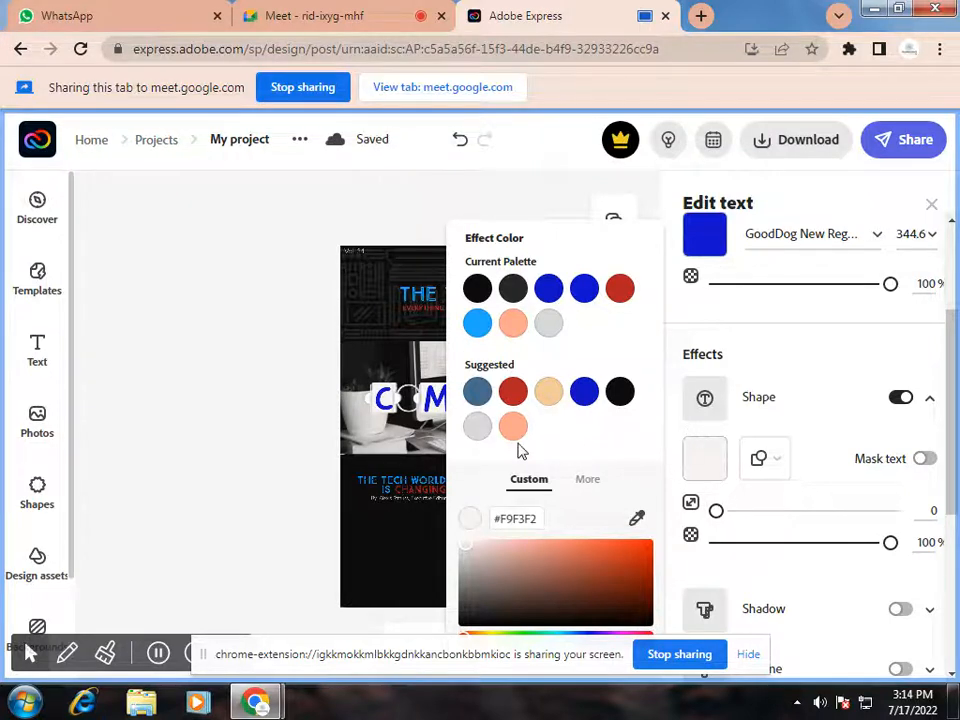
{"action": "left_click", "coordinate": [586, 397]}
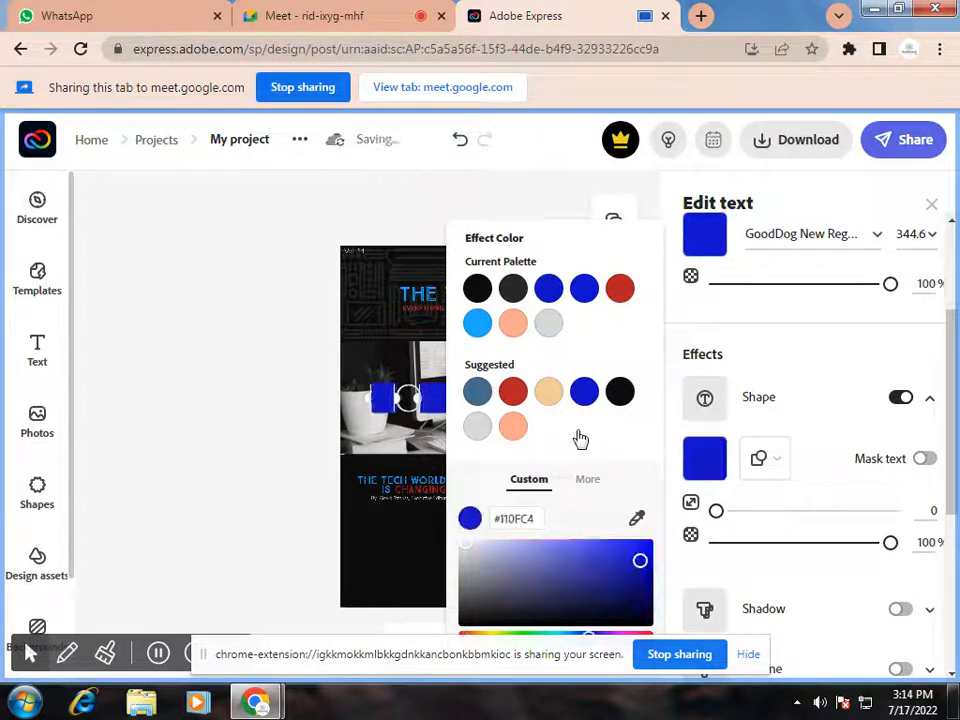
{"action": "left_click", "coordinate": [478, 326]}
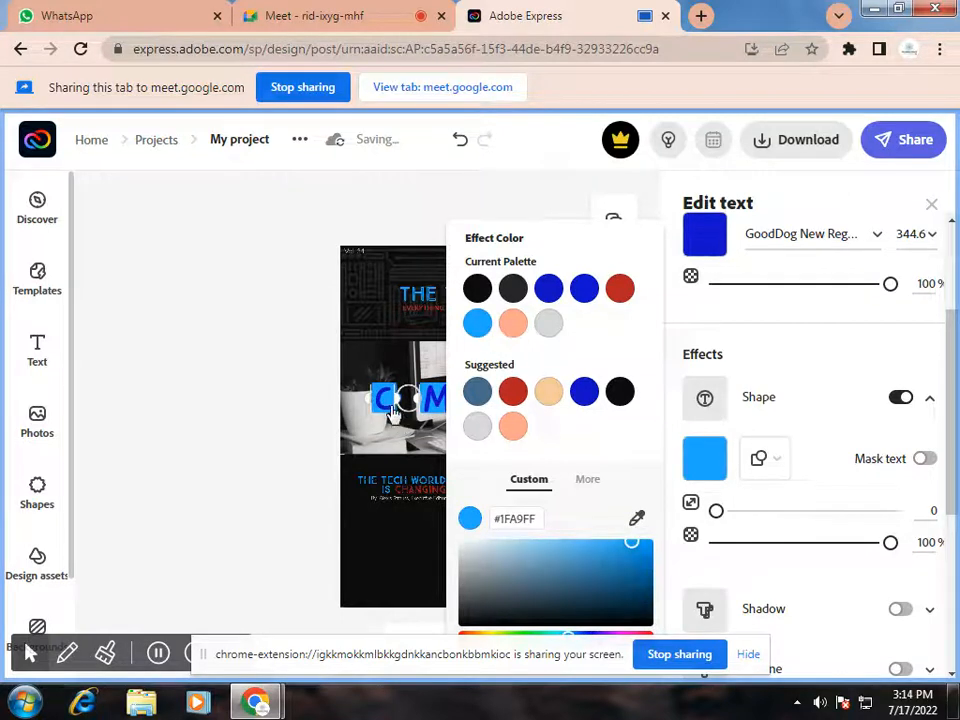
{"action": "left_click", "coordinate": [552, 392]}
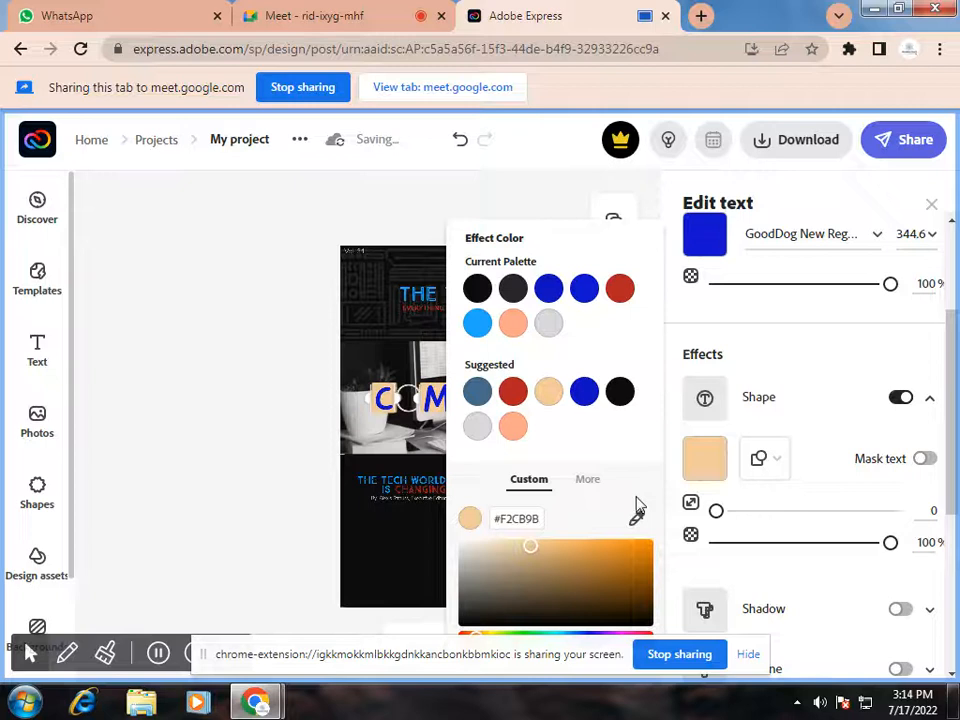
Compare the COMPUTER text with the Shape effect off and on, and leave the effect on.
{"action": "left_click", "coordinate": [814, 410]}
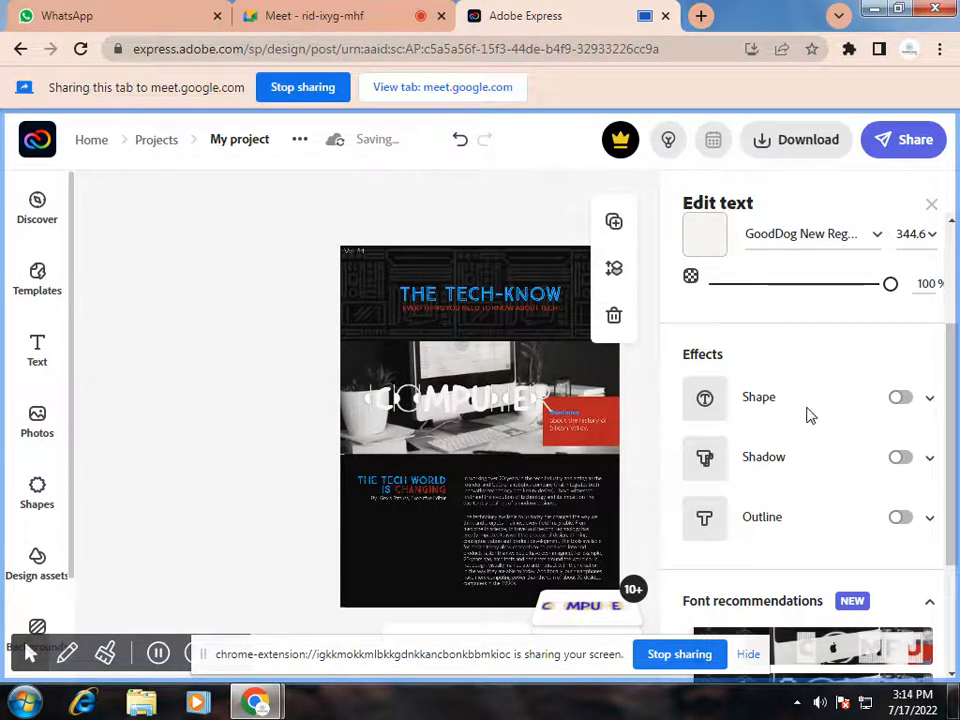
{"action": "left_click", "coordinate": [900, 398]}
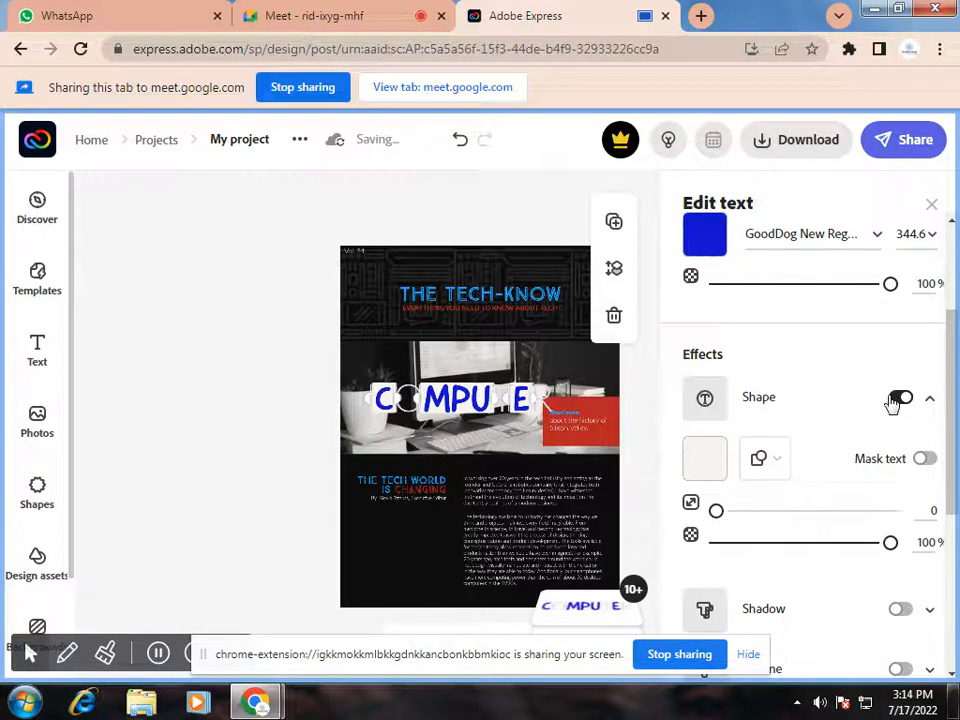
{"action": "left_click", "coordinate": [895, 399]}
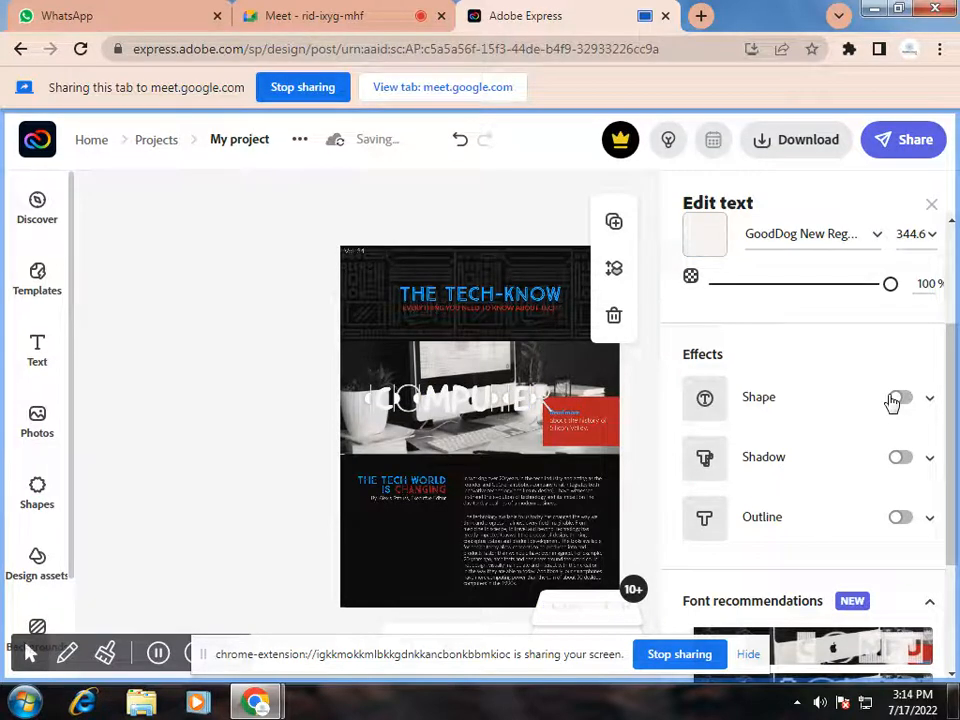
{"action": "left_click", "coordinate": [892, 400]}
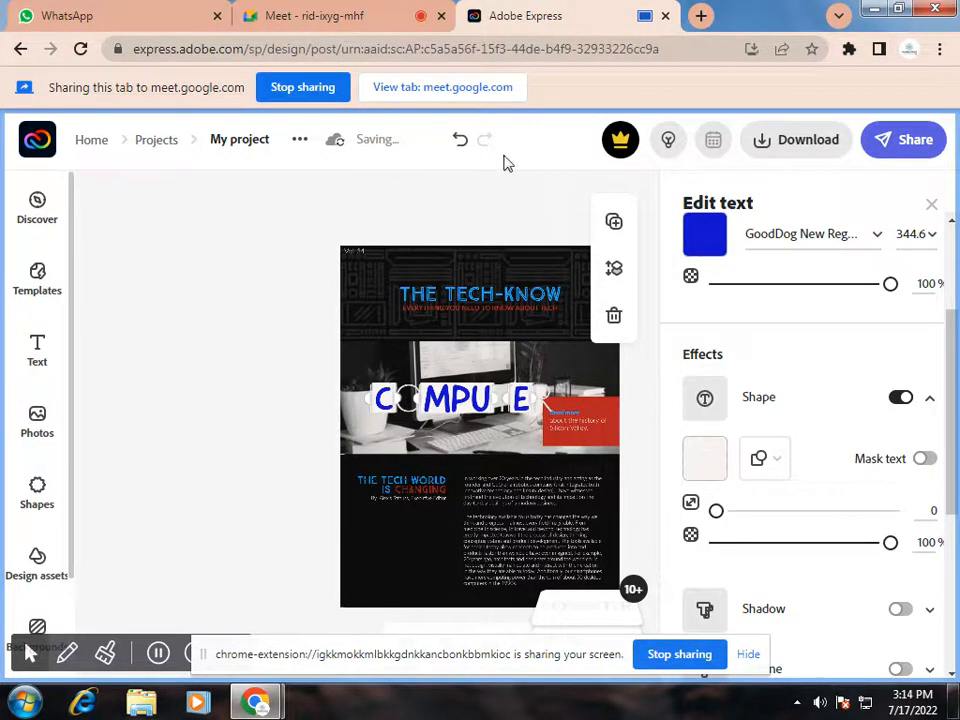
Check the in-call messages in Google Meet and return to the Adobe Express project.
{"action": "left_click", "coordinate": [326, 15]}
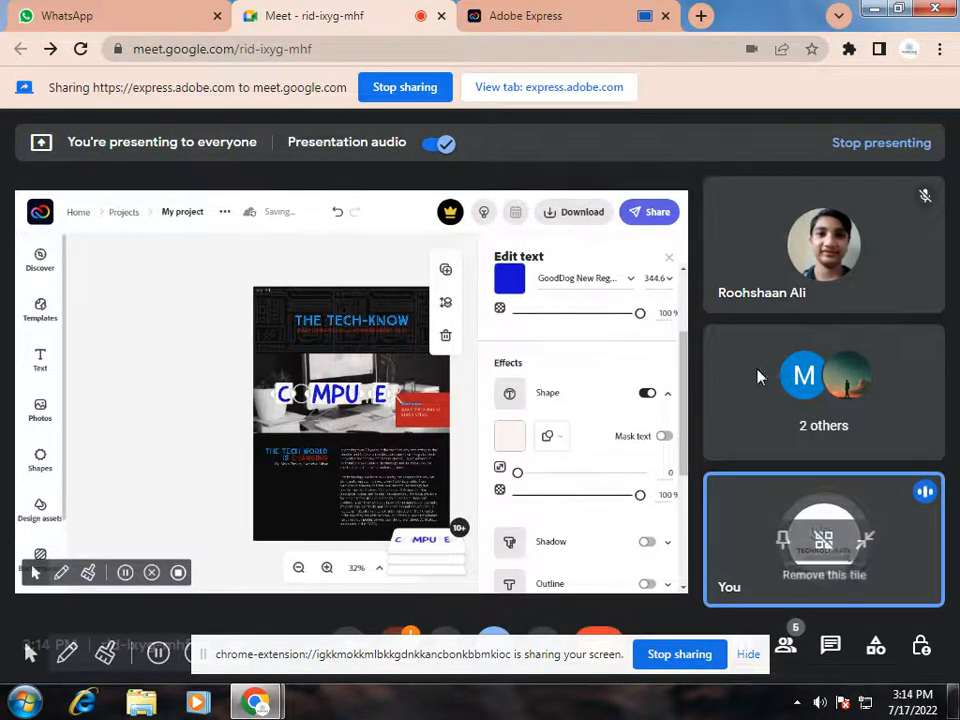
{"action": "left_click", "coordinate": [838, 658]}
{"action": "left_click", "coordinate": [918, 155]}
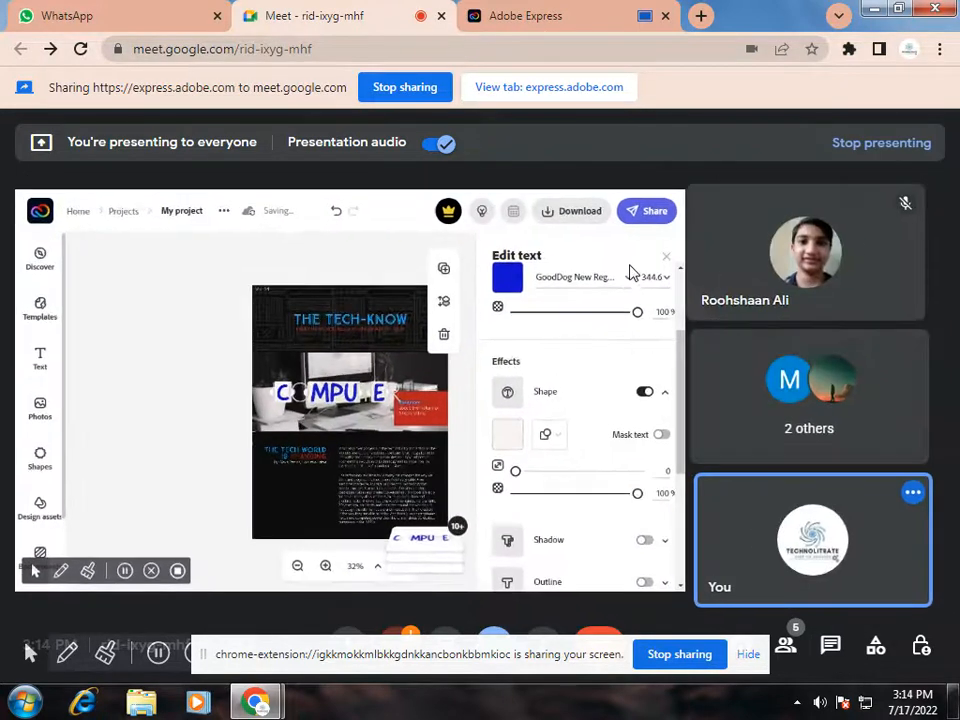
{"action": "left_click", "coordinate": [543, 12]}
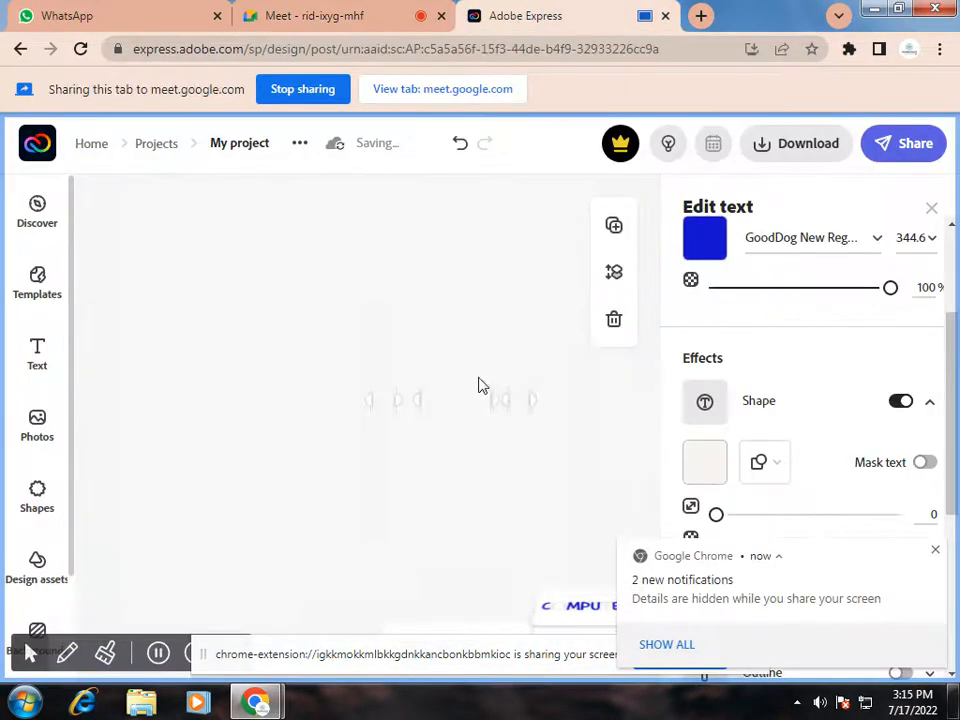
Set the size of the Shape effect behind the COMPUTER text to 2, with its opacity at 100%.
{"action": "scroll", "coordinate": [755, 456], "scroll_direction": "down", "scroll_amount": 1}
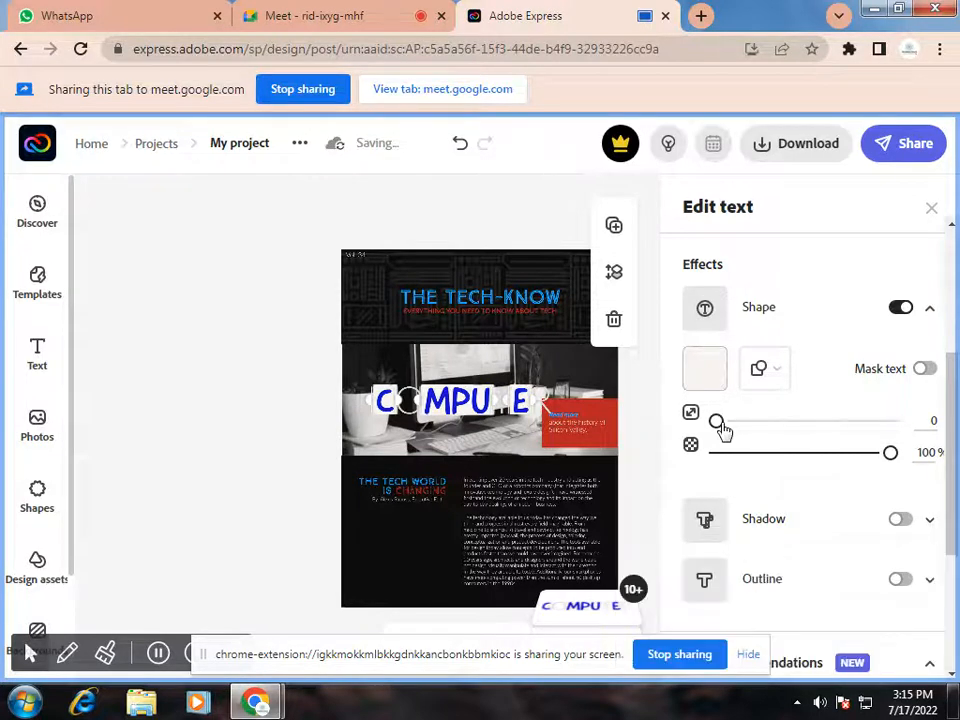
{"action": "left_click_drag", "start_coordinate": [735, 429], "coordinate": [865, 424]}
{"action": "left_click_drag", "start_coordinate": [883, 423], "coordinate": [721, 433]}
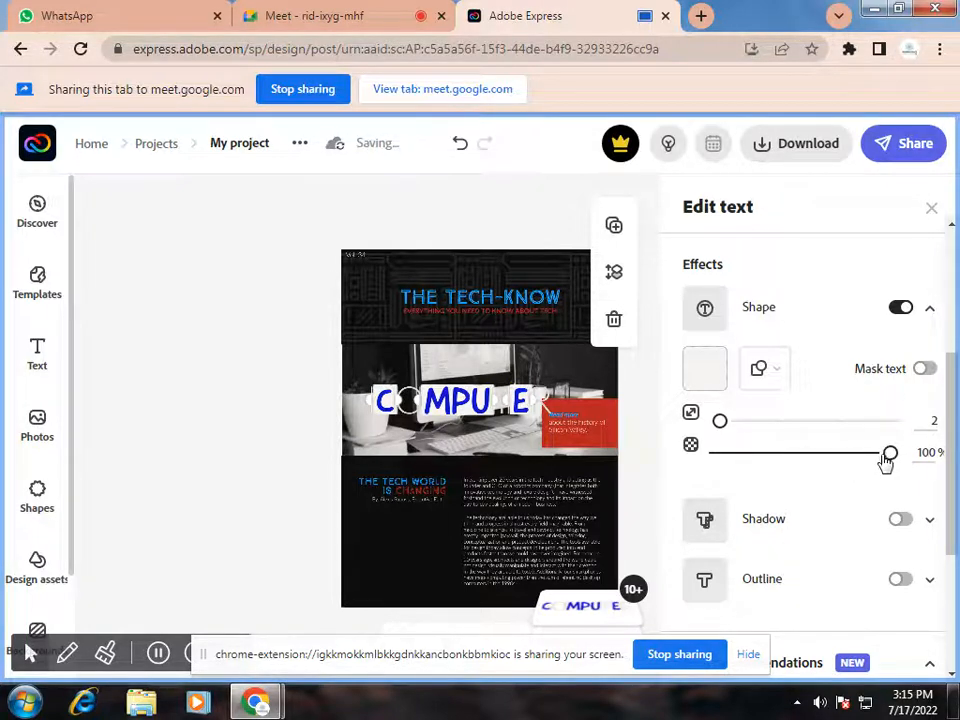
{"action": "left_click_drag", "start_coordinate": [891, 455], "coordinate": [909, 465]}
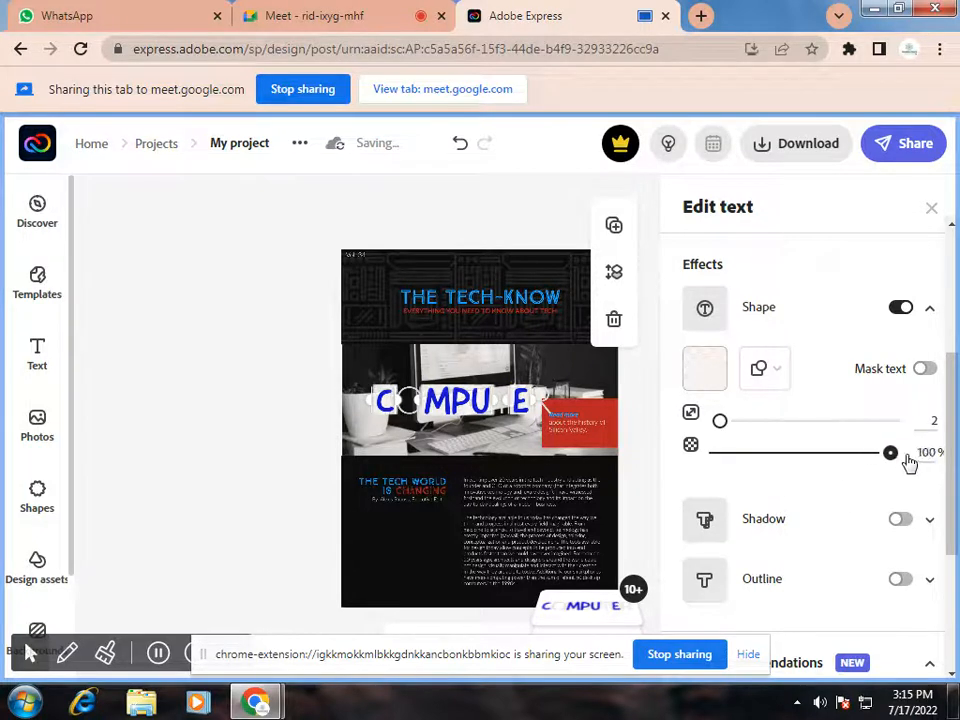
Switch to Google Meet, admit the waiting participant to the call, and return to Adobe Express.
{"action": "left_click", "coordinate": [340, 14]}
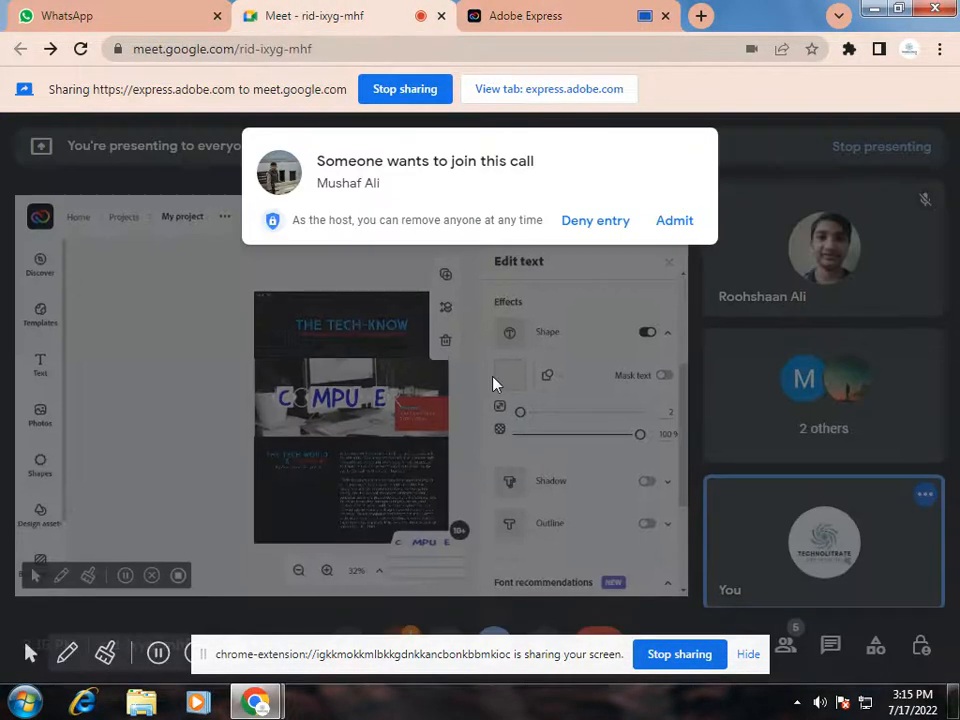
{"action": "left_click", "coordinate": [684, 228]}
{"action": "left_click", "coordinate": [510, 12]}
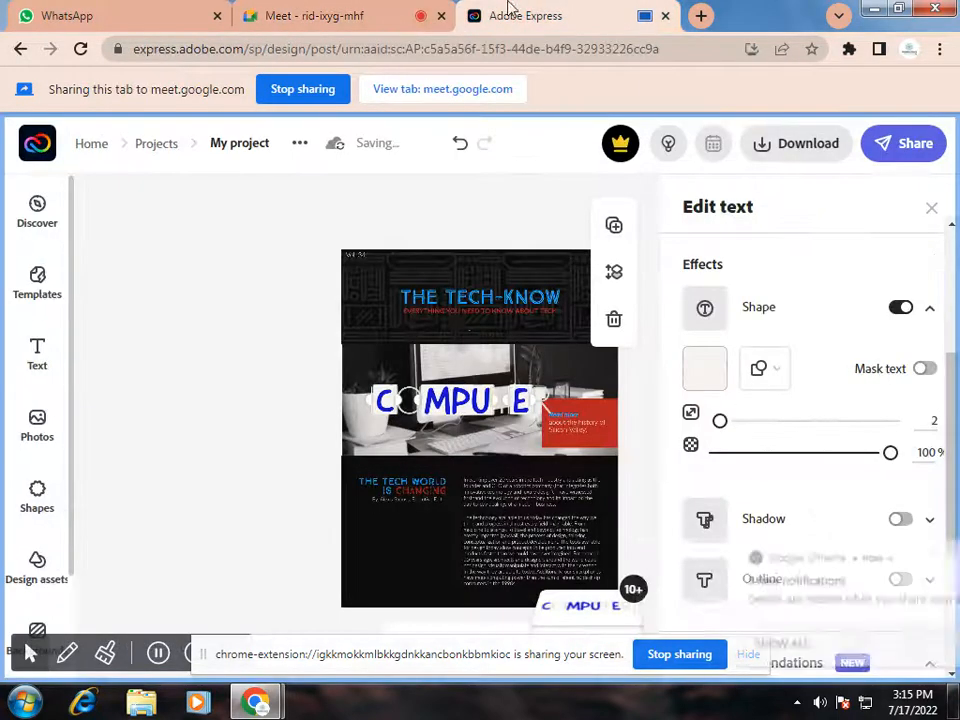
Lower the Shape effect's opacity to 31% and turn on the COMPUTER text's Shadow with angle 96 and distance 100.
{"action": "scroll", "coordinate": [785, 490], "scroll_direction": "down", "scroll_amount": 2}
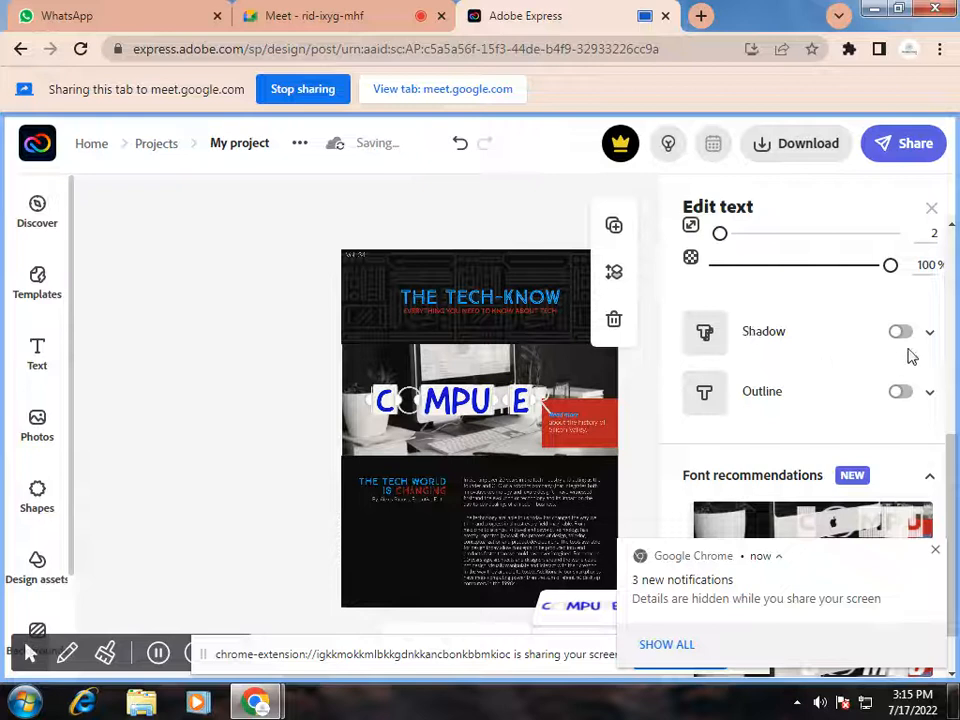
{"action": "left_click", "coordinate": [930, 340]}
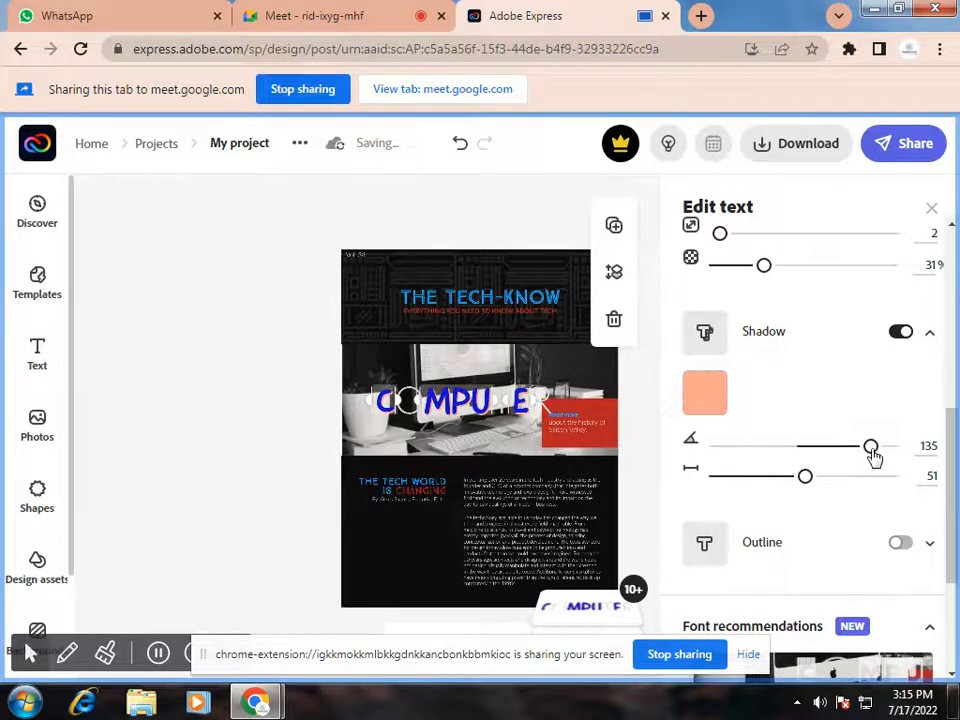
{"action": "mouse_move", "coordinate": [873, 455]}
{"action": "left_mouse_down"}
{"action": "mouse_move", "coordinate": [726, 452]}
{"action": "mouse_move", "coordinate": [894, 461]}
{"action": "mouse_move", "coordinate": [769, 447]}
{"action": "mouse_move", "coordinate": [707, 454]}
{"action": "mouse_move", "coordinate": [855, 455]}
{"action": "left_mouse_up"}
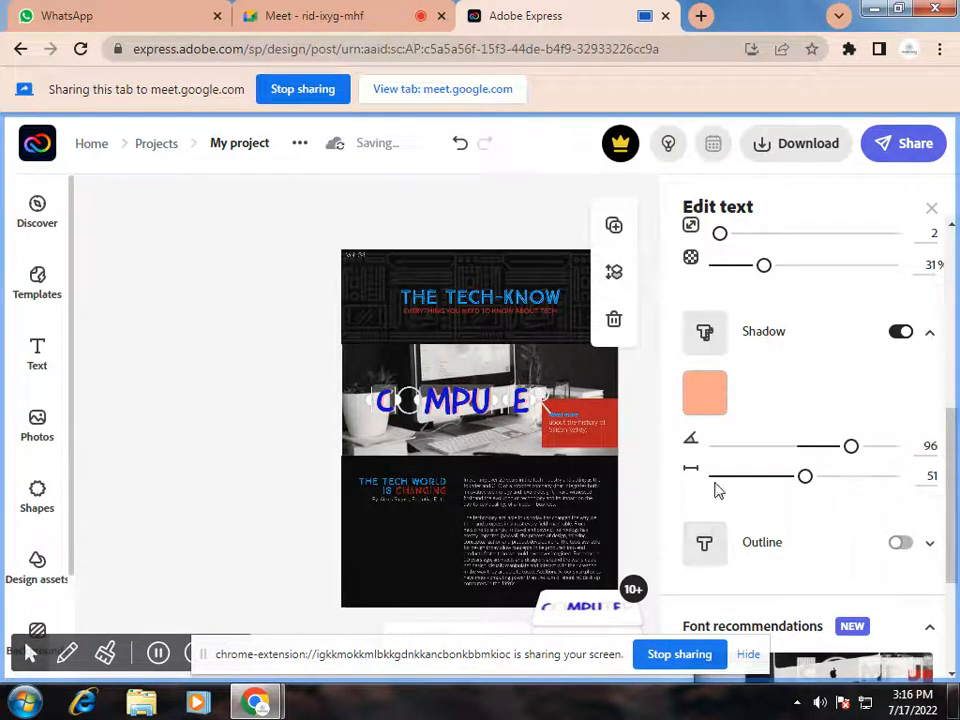
{"action": "left_click_drag", "start_coordinate": [808, 482], "coordinate": [912, 487]}
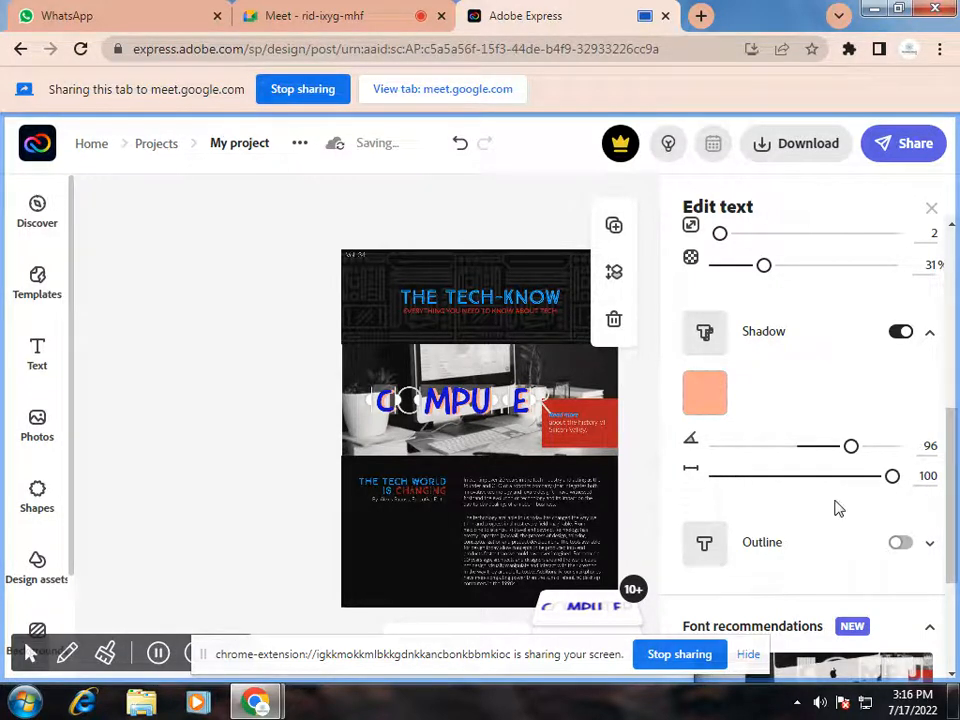
Set the Shadow color of the COMPUTER text to the custom olive green #719A12.
{"action": "left_click", "coordinate": [707, 395]}
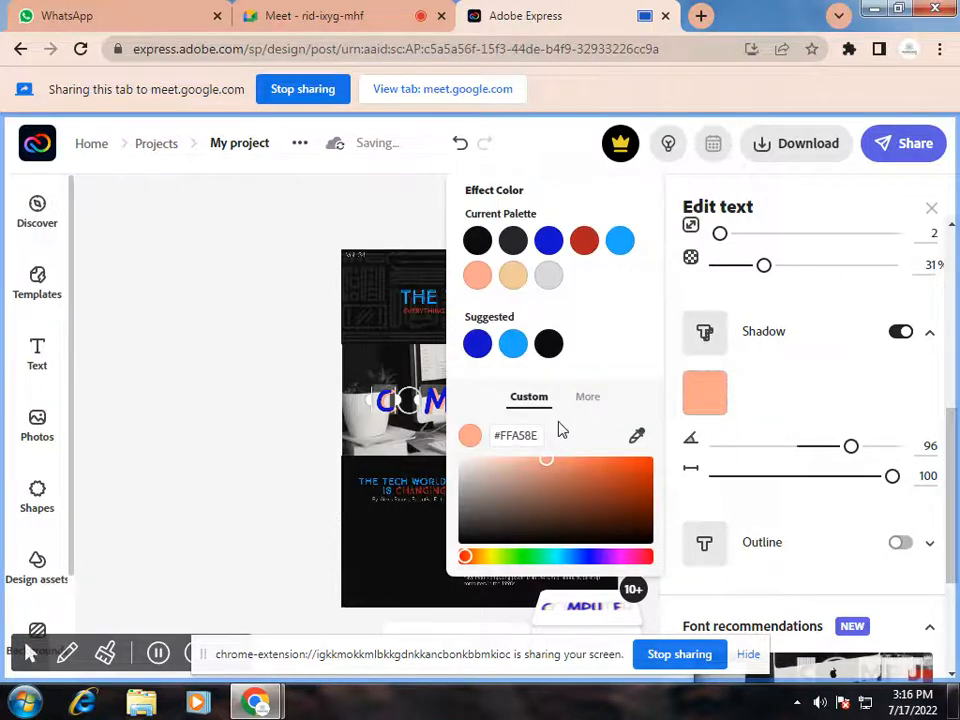
{"action": "left_click", "coordinate": [510, 343]}
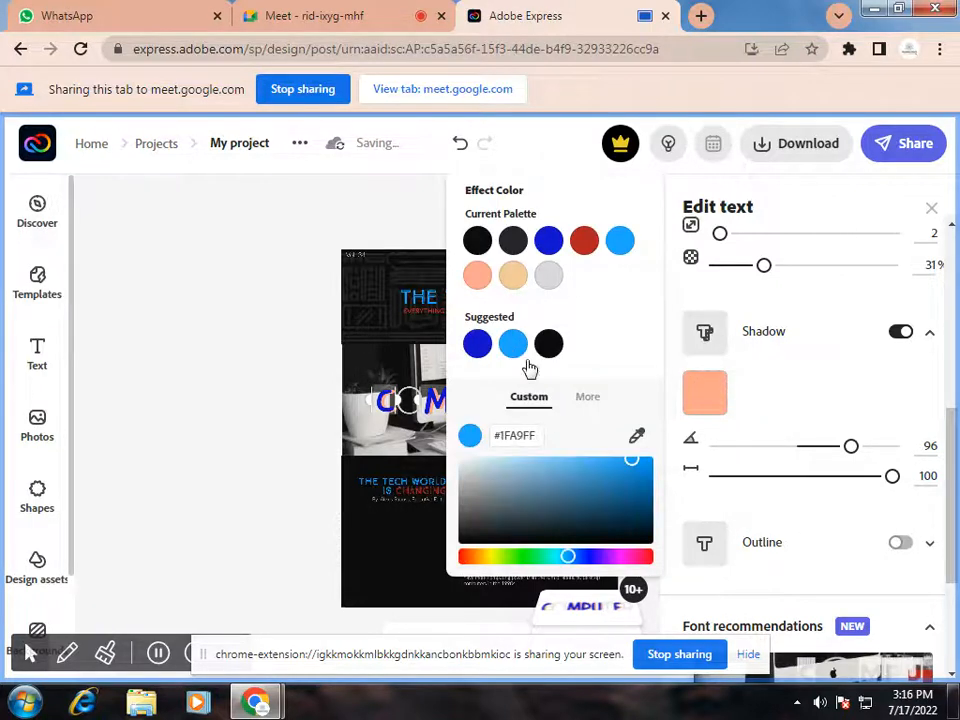
{"action": "left_click", "coordinate": [548, 240]}
{"action": "left_click_drag", "start_coordinate": [531, 562], "coordinate": [498, 566]}
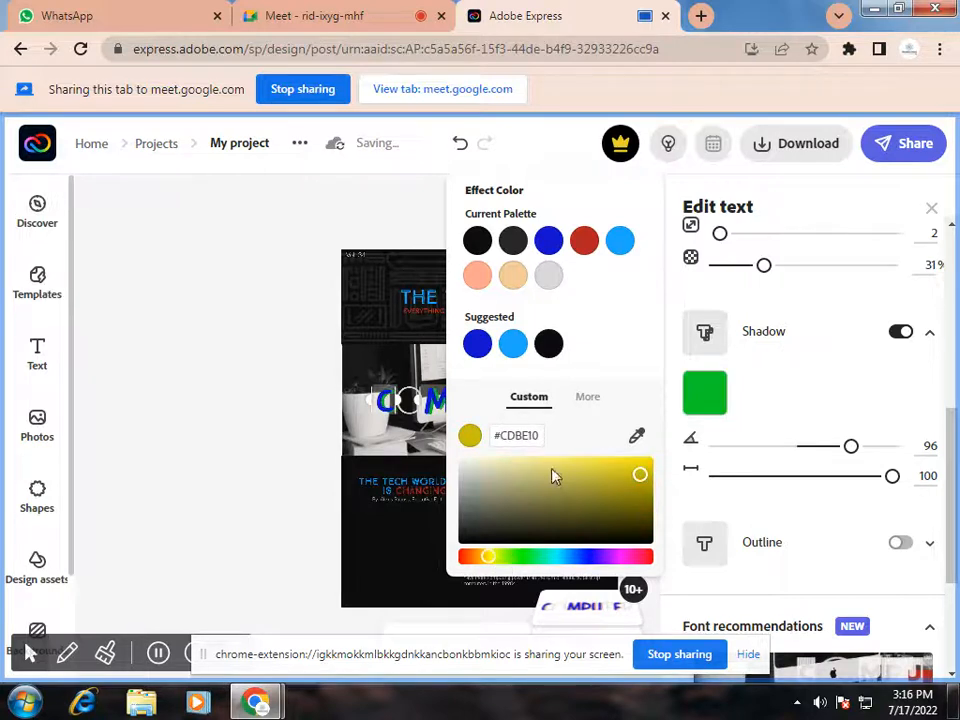
{"action": "left_click_drag", "start_coordinate": [594, 477], "coordinate": [626, 491]}
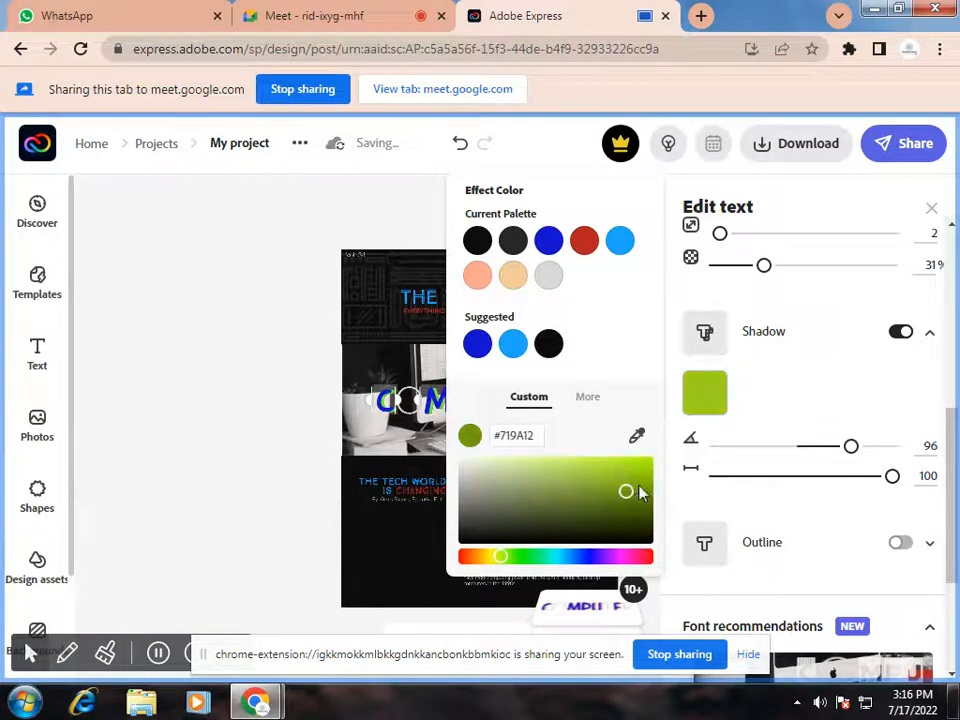
{"action": "left_click", "coordinate": [809, 511]}
Review the Shape and Shadow settings of the COMPUTER text and turn on its Outline effect.
{"action": "scroll", "coordinate": [809, 511], "scroll_direction": "down", "scroll_amount": 1}
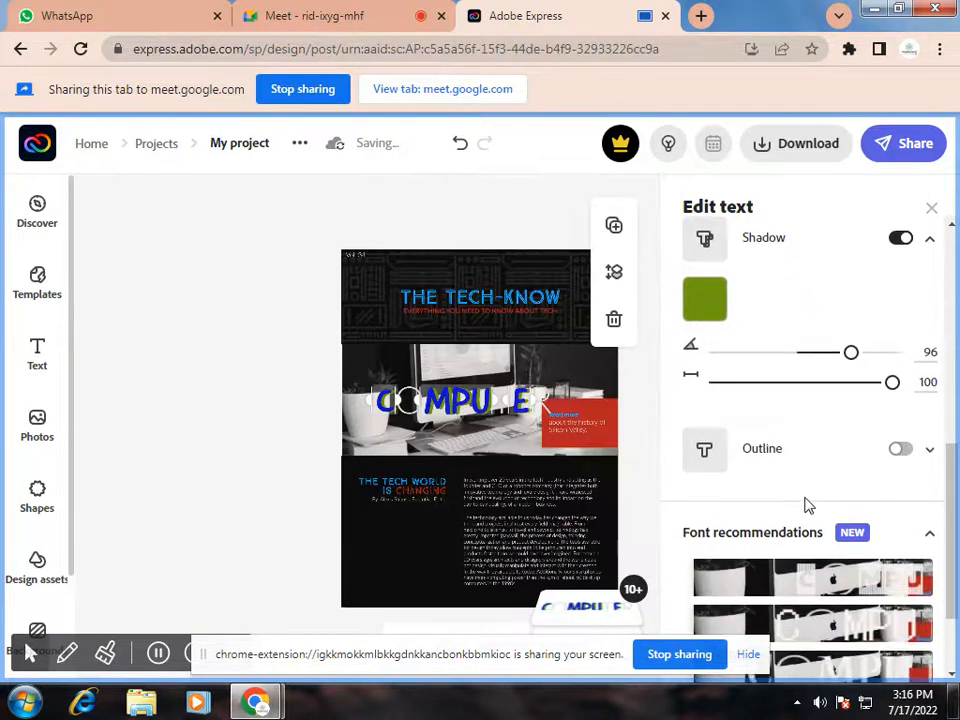
{"action": "scroll", "coordinate": [812, 487], "scroll_direction": "up", "scroll_amount": 6}
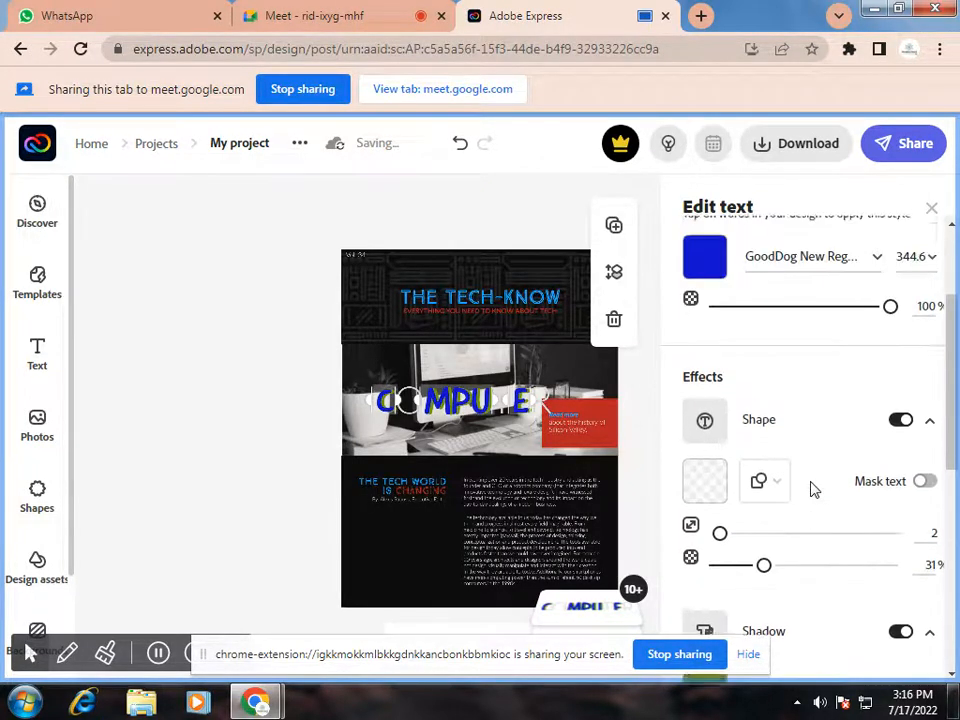
{"action": "scroll", "coordinate": [813, 490], "scroll_direction": "down", "scroll_amount": 6}
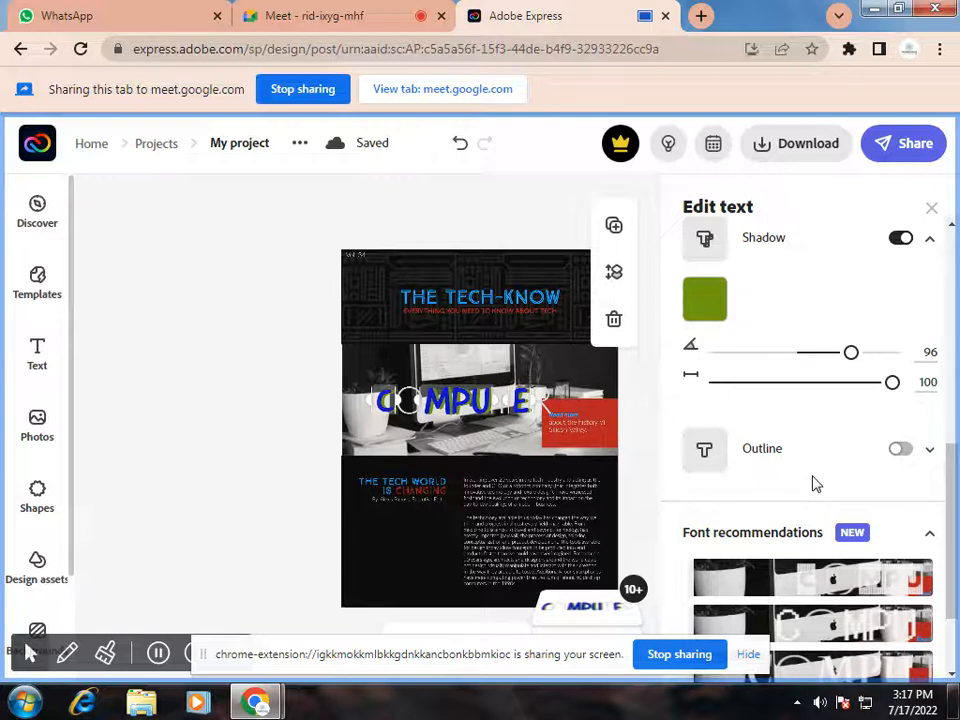
{"action": "left_click", "coordinate": [933, 455]}
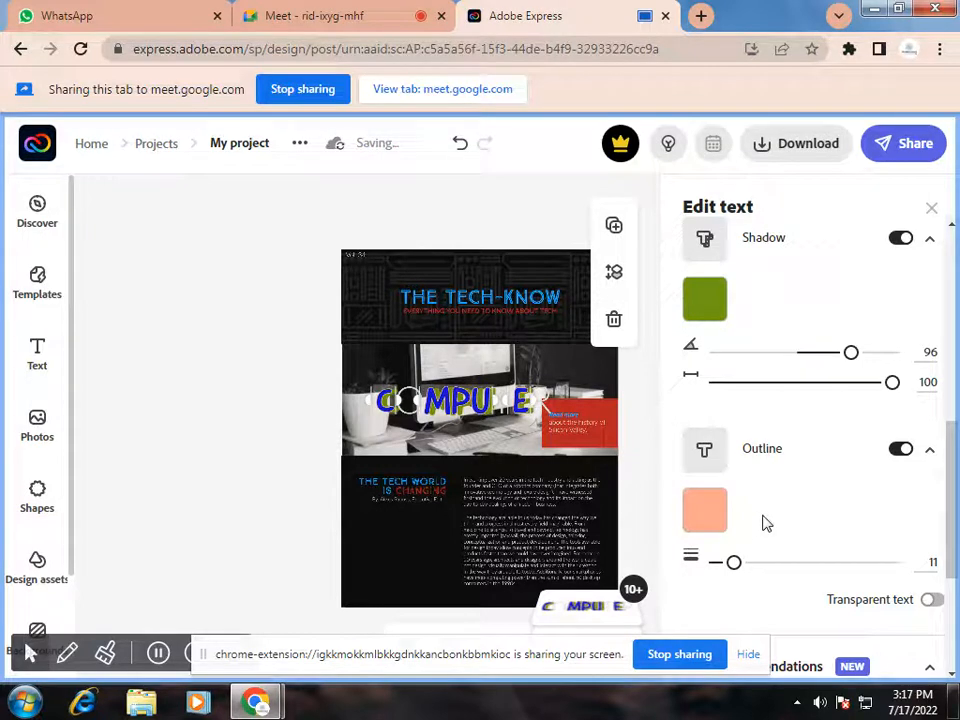
{"action": "scroll", "coordinate": [763, 522], "scroll_direction": "down", "scroll_amount": 2}
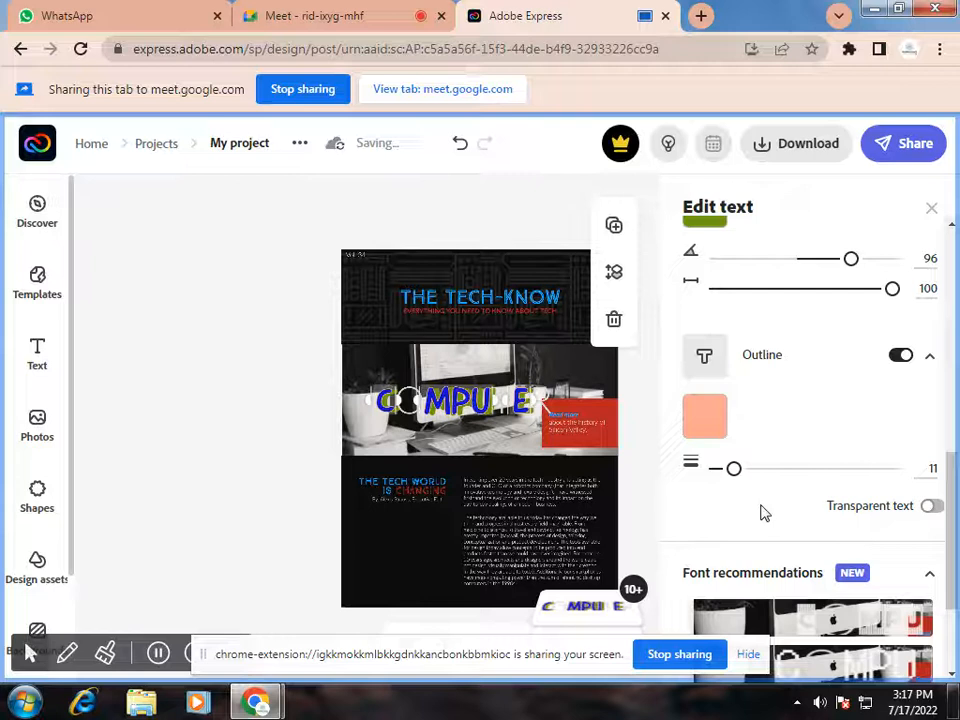
{"action": "scroll", "coordinate": [765, 456], "scroll_direction": "up", "scroll_amount": 4}
{"action": "scroll", "coordinate": [826, 450], "scroll_direction": "down", "scroll_amount": 6}
Switch the Outline off and on to compare, and set the Outline color to the suggested olive green.
{"action": "left_click", "coordinate": [905, 362]}
{"action": "left_click", "coordinate": [904, 362]}
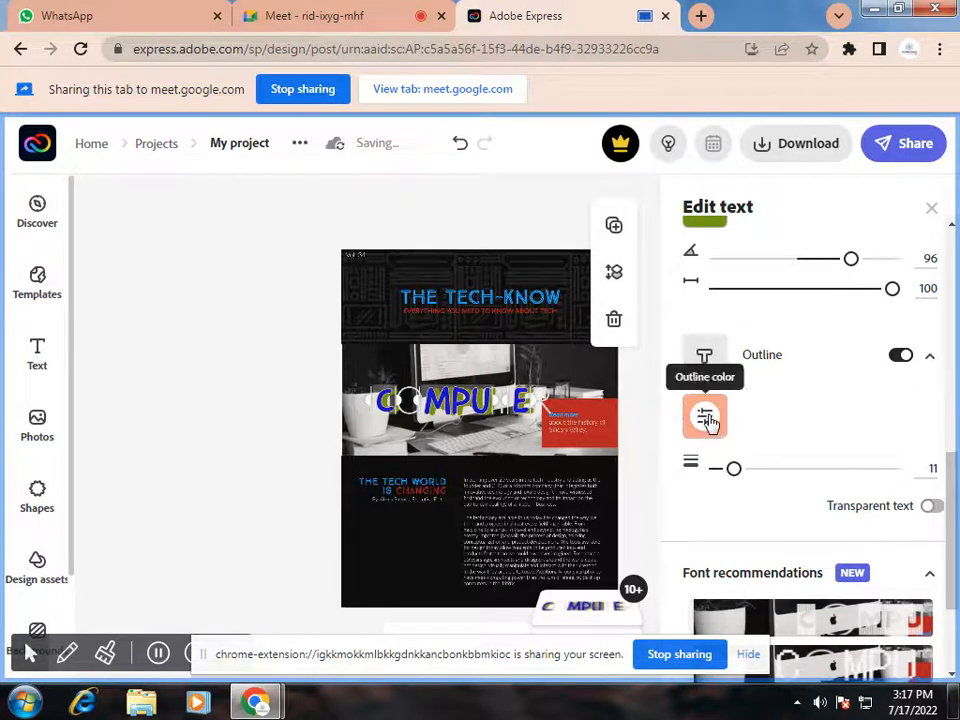
{"action": "left_click", "coordinate": [707, 423]}
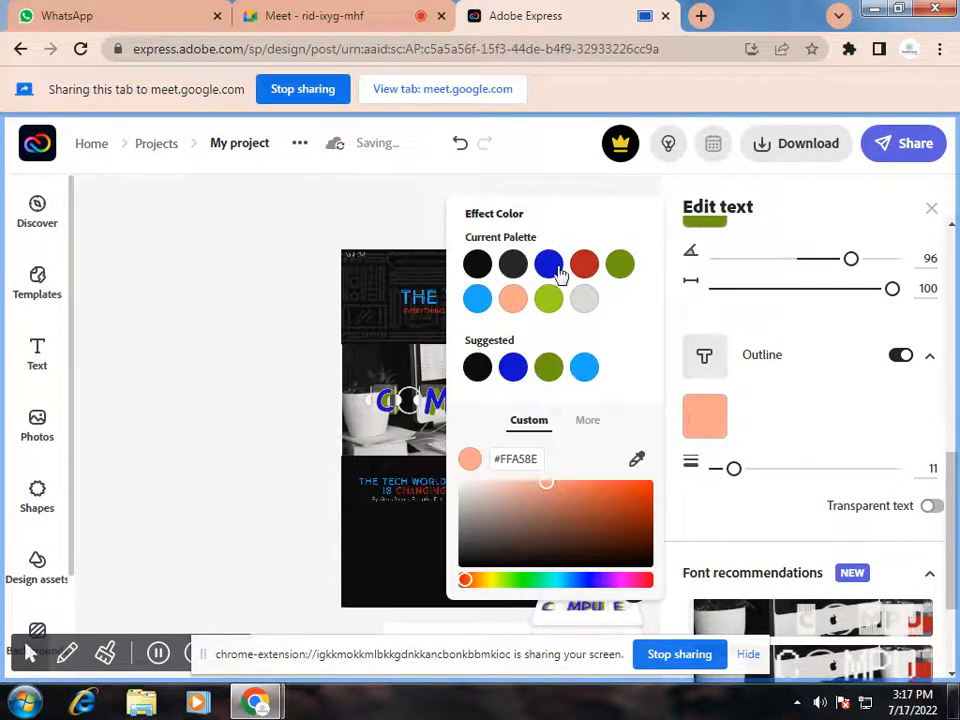
{"action": "left_click", "coordinate": [557, 380]}
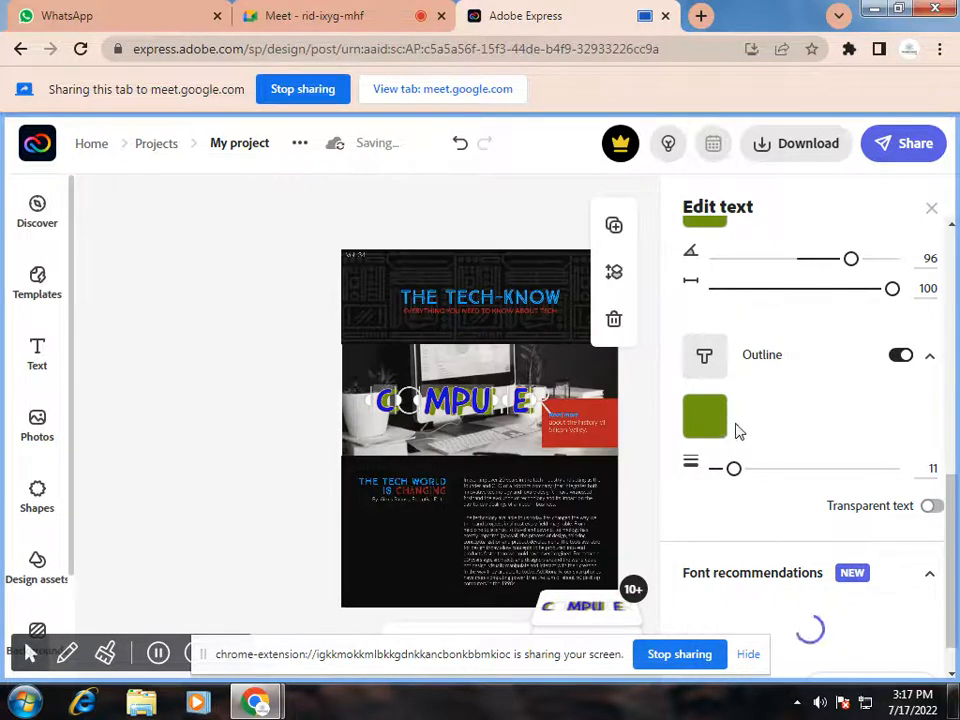
Switch to Google Meet, read the in-call messages, and view the list of people in the call.
{"action": "left_click", "coordinate": [338, 14]}
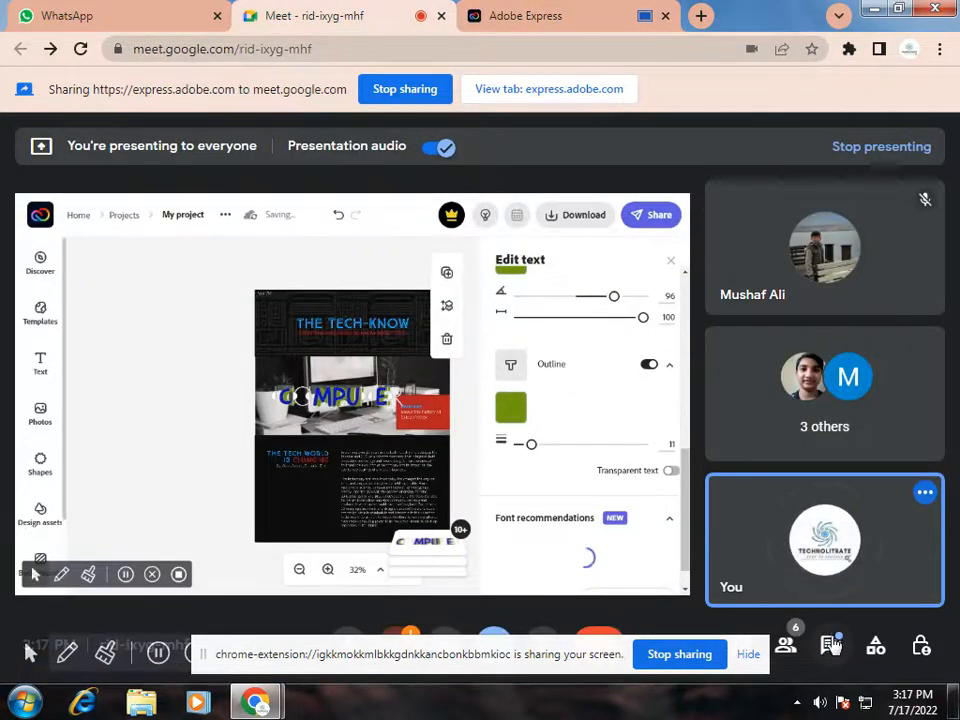
{"action": "left_click", "coordinate": [833, 646]}
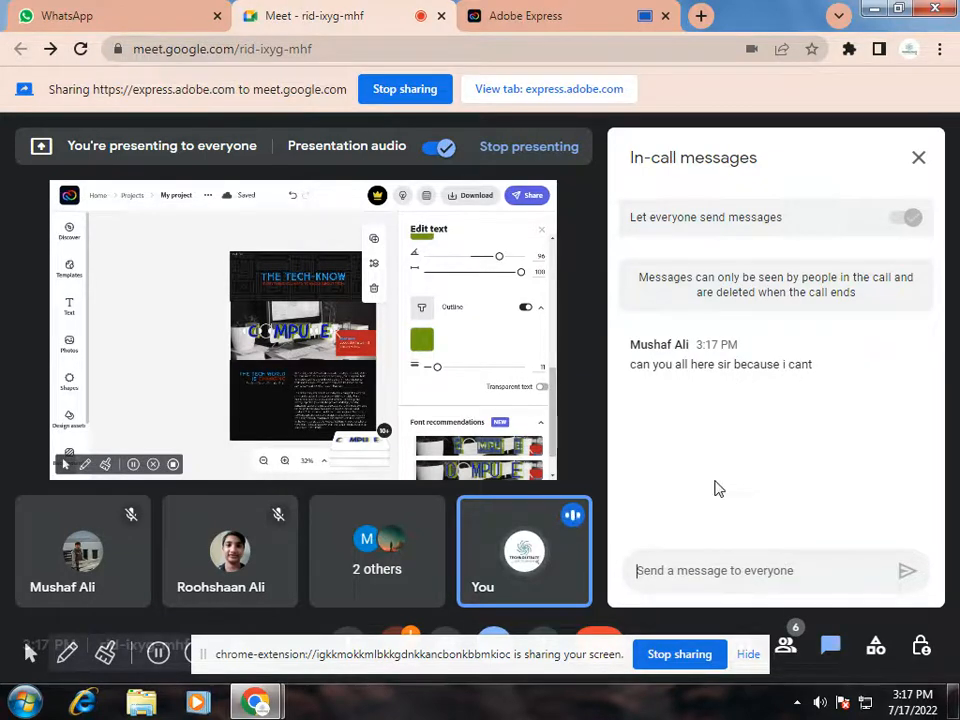
{"action": "left_click", "coordinate": [919, 158]}
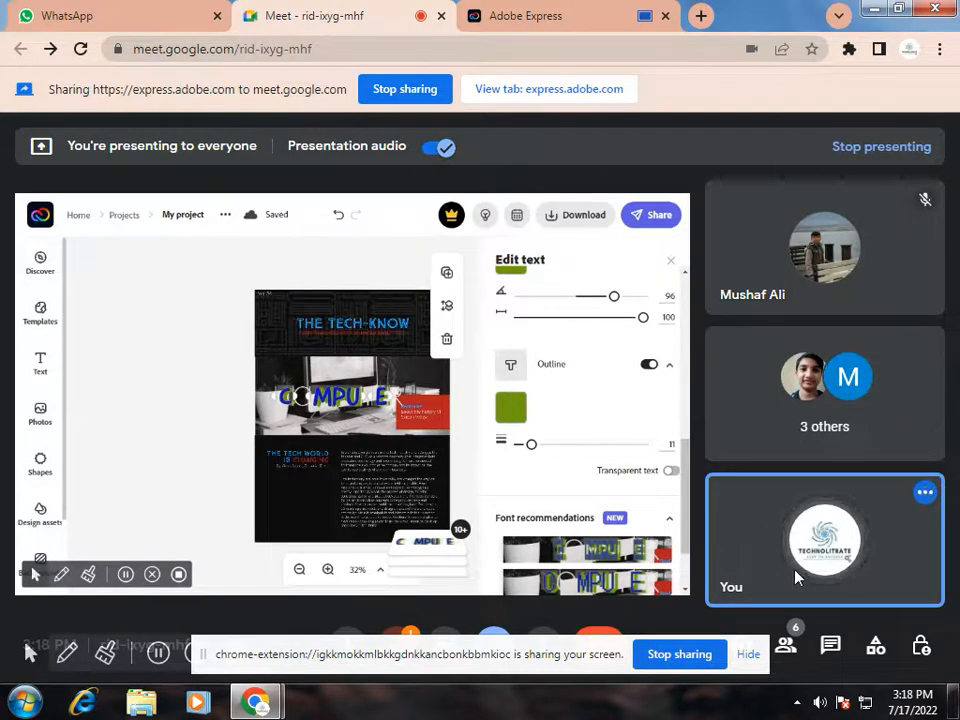
{"action": "left_click", "coordinate": [830, 646]}
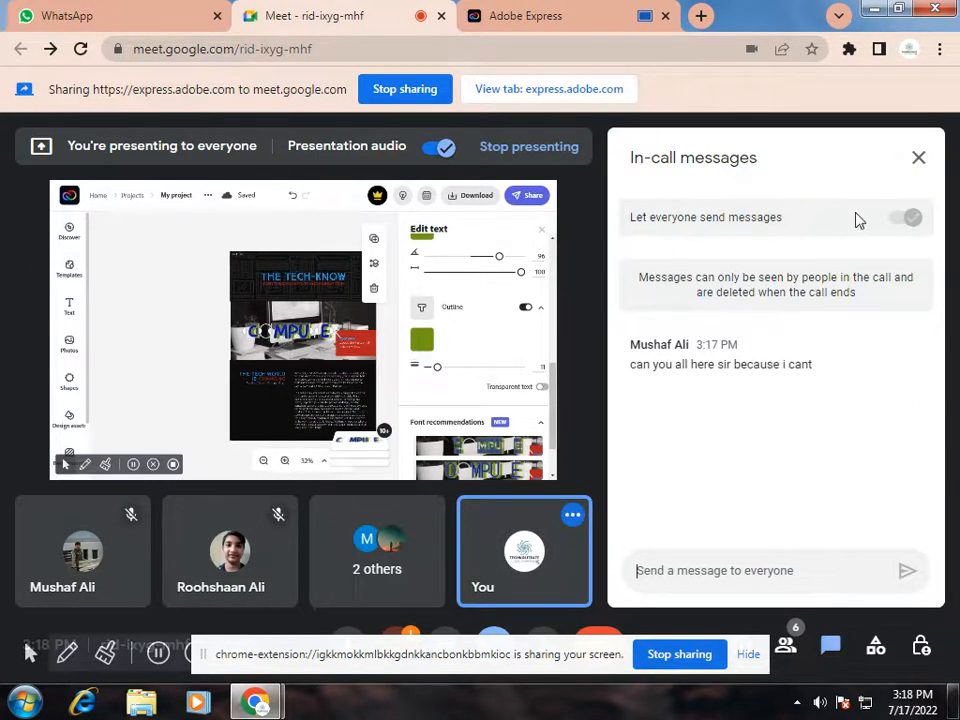
{"action": "left_click", "coordinate": [918, 160]}
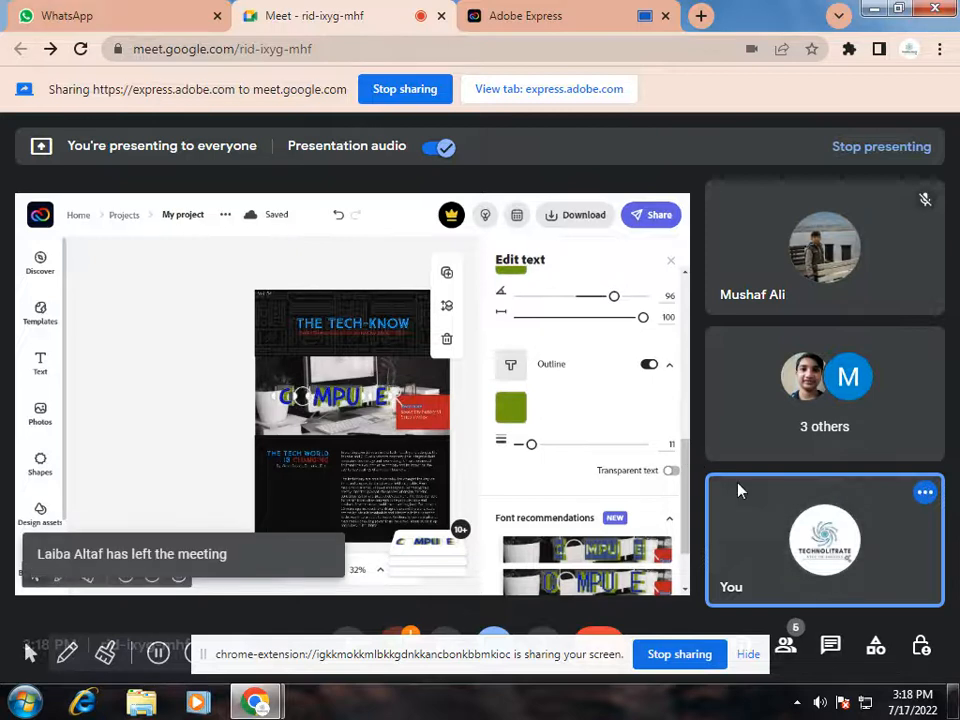
{"action": "left_click", "coordinate": [830, 648]}
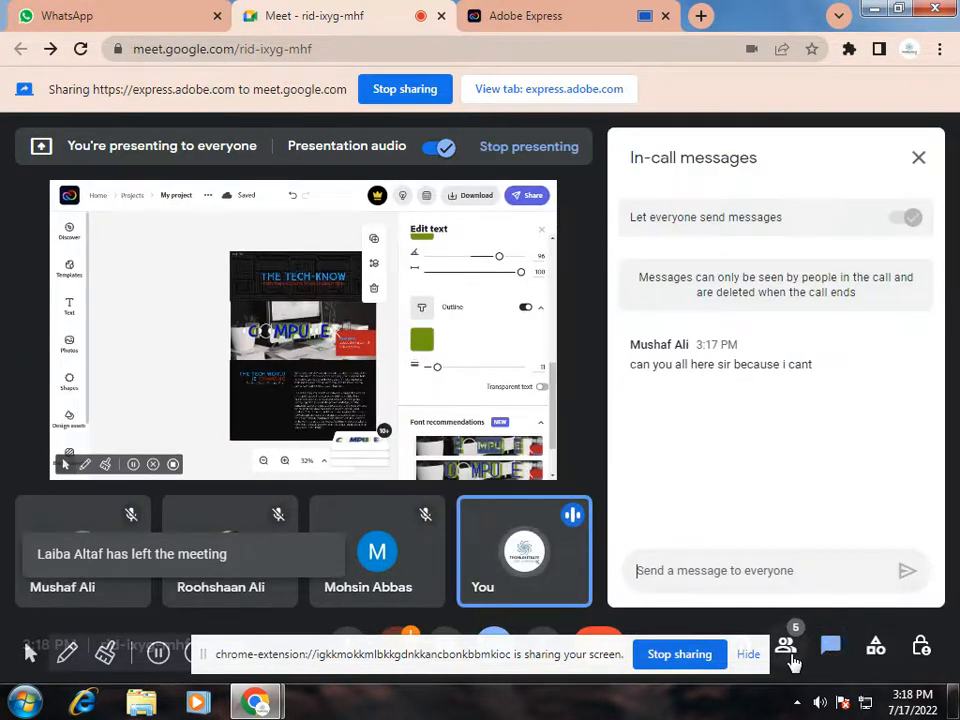
{"action": "left_click", "coordinate": [790, 652]}
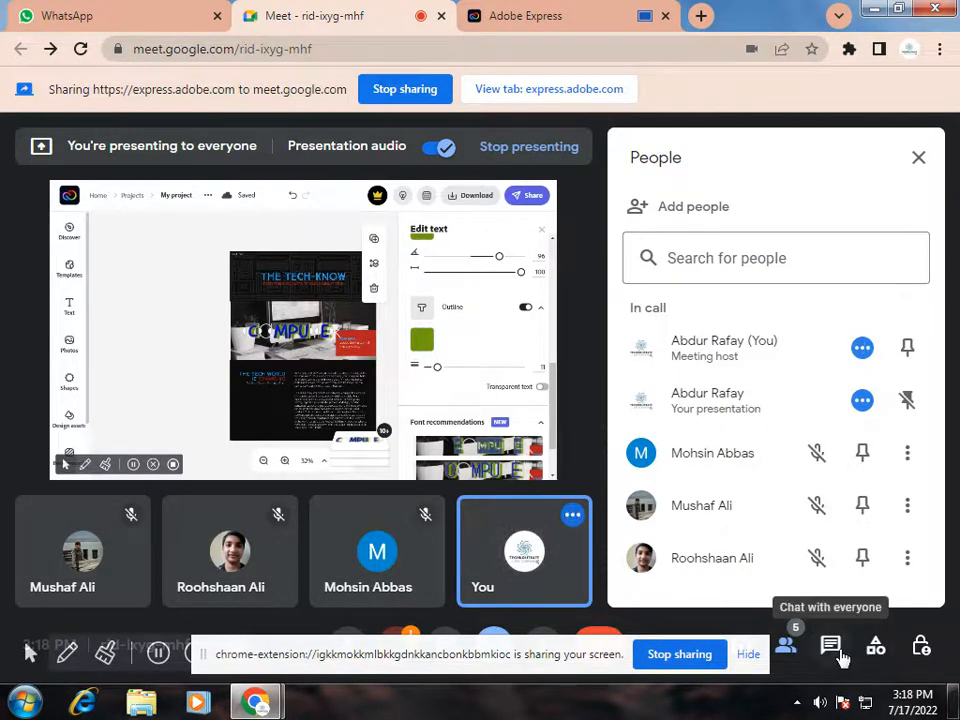
Check the list of people in the call once more and return to the Adobe Express design, dismissing the browser notification.
{"action": "left_click", "coordinate": [916, 158]}
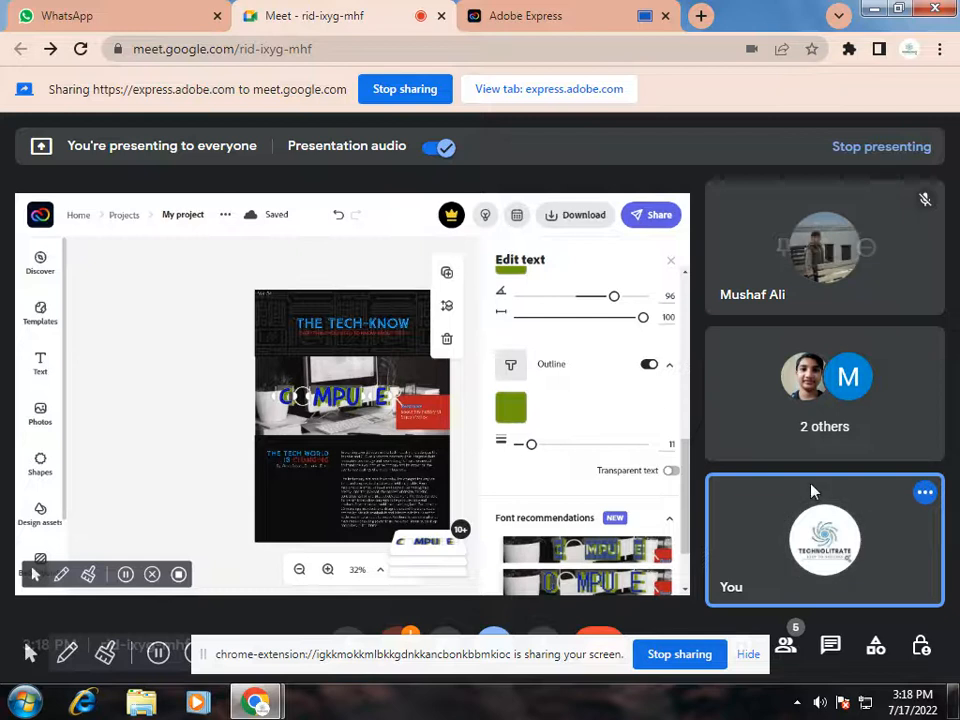
{"action": "left_click", "coordinate": [795, 646]}
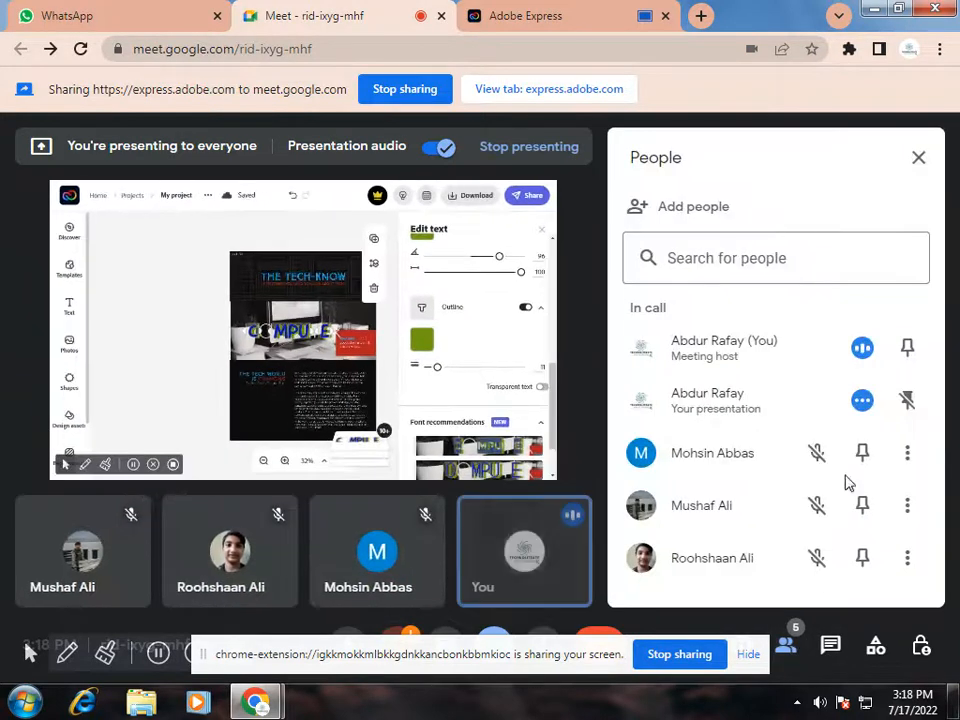
{"action": "left_click", "coordinate": [918, 158]}
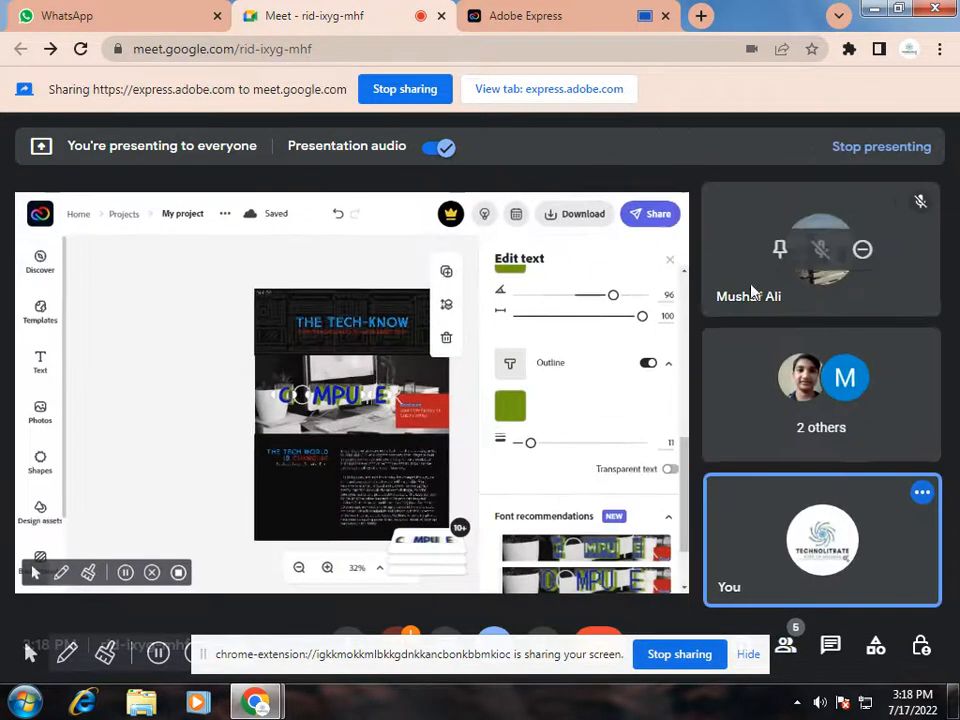
{"action": "left_click", "coordinate": [560, 14]}
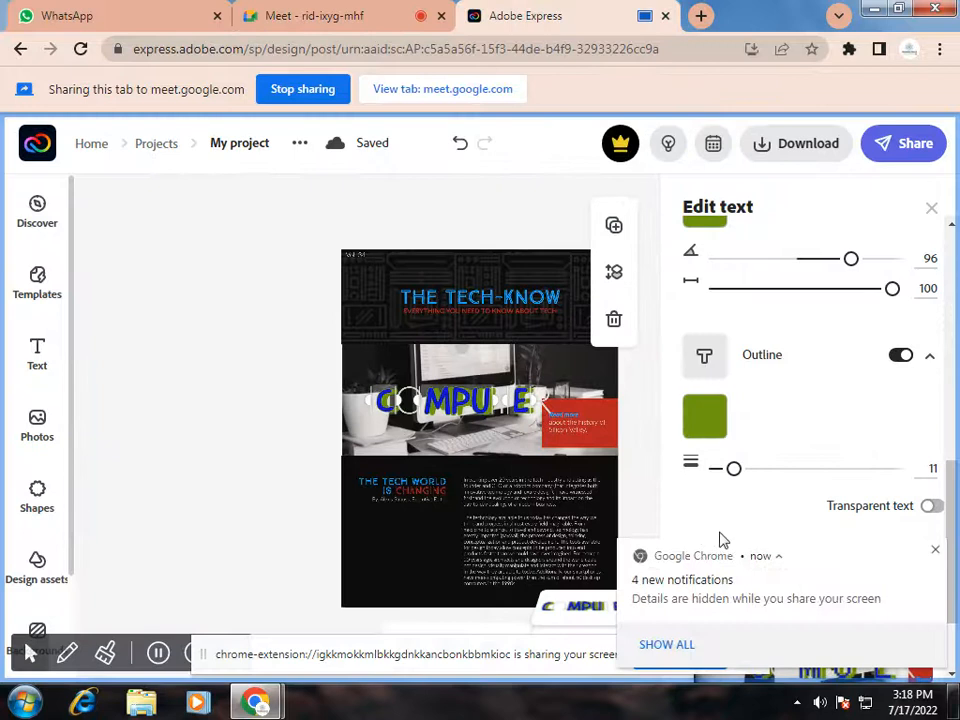
{"action": "left_click", "coordinate": [935, 552]}
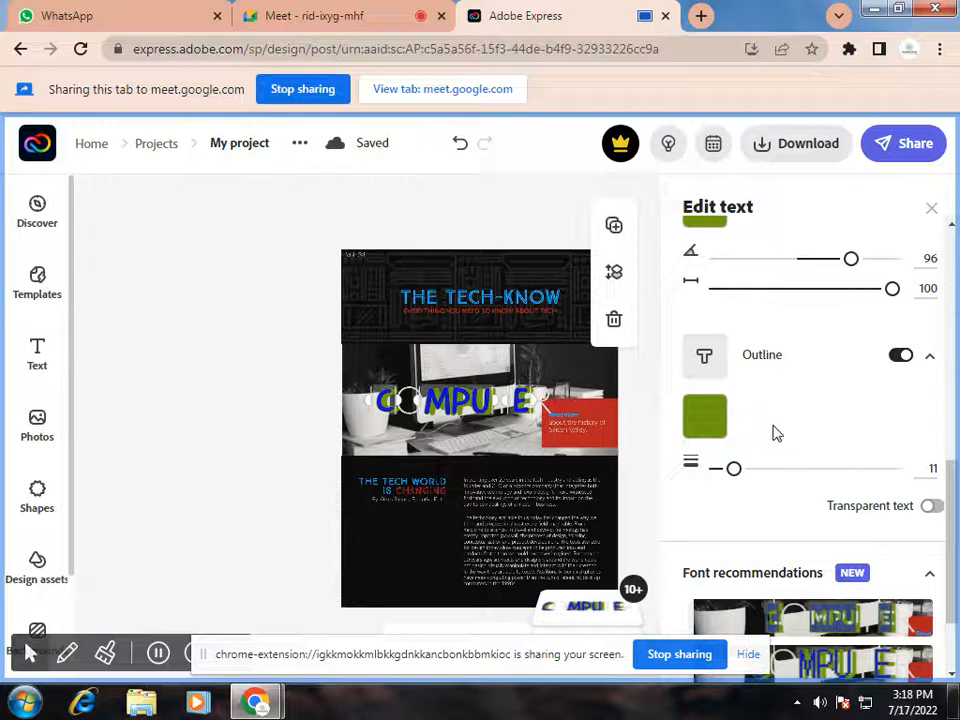
Set the Outline color of the COMPUTER text to the dark blue swatch and its thickness to 1.
{"action": "left_click", "coordinate": [720, 424]}
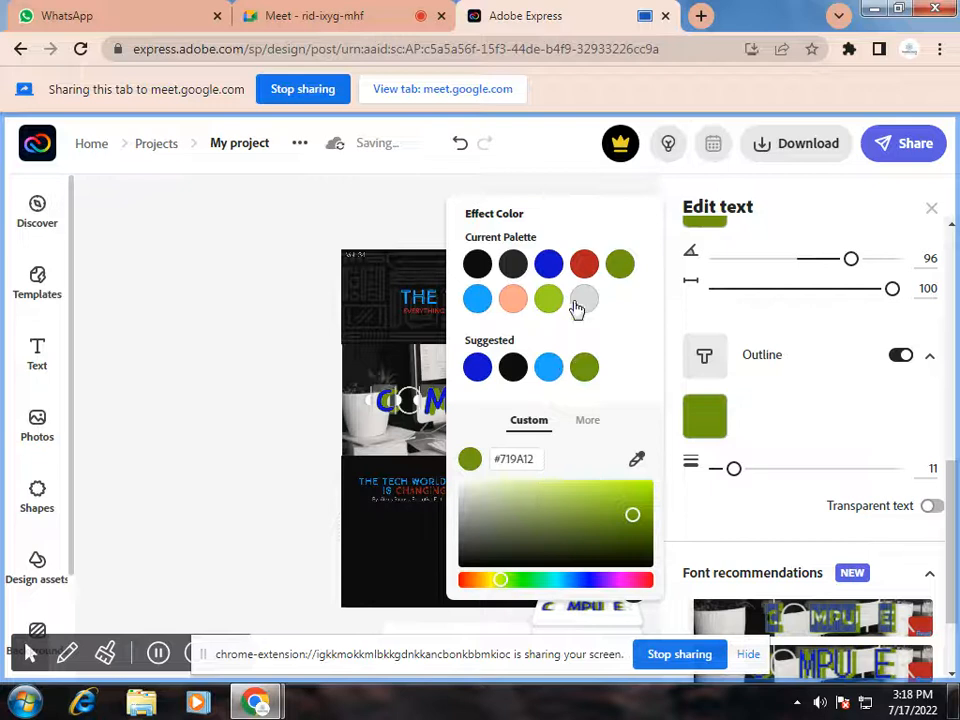
{"action": "left_click", "coordinate": [798, 443]}
{"action": "left_click_drag", "start_coordinate": [753, 480], "coordinate": [711, 486]}
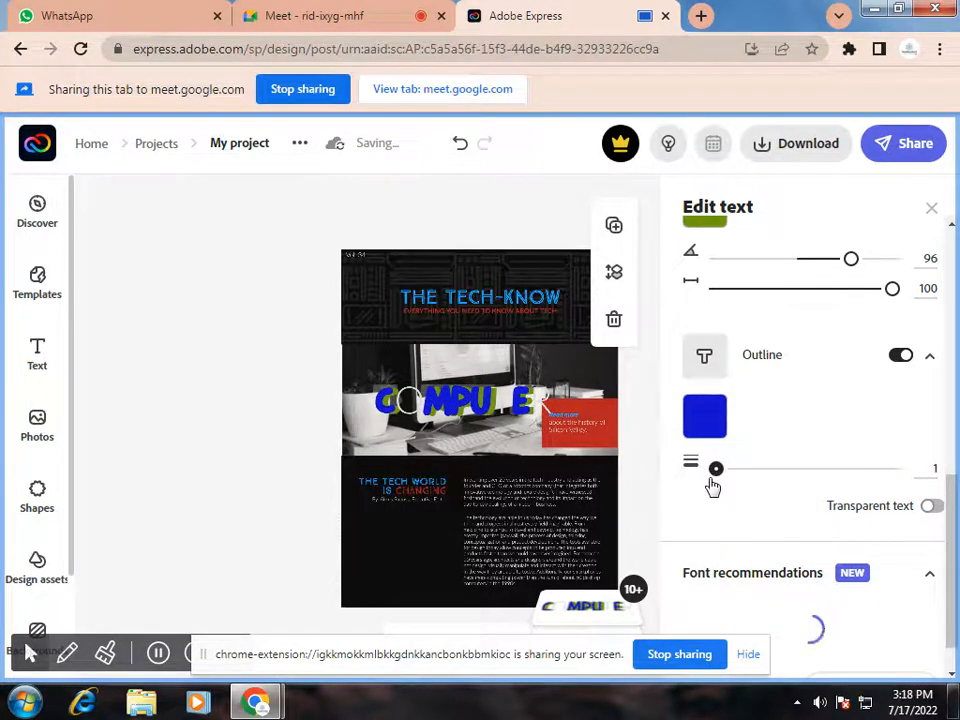
{"action": "left_click", "coordinate": [788, 470]}
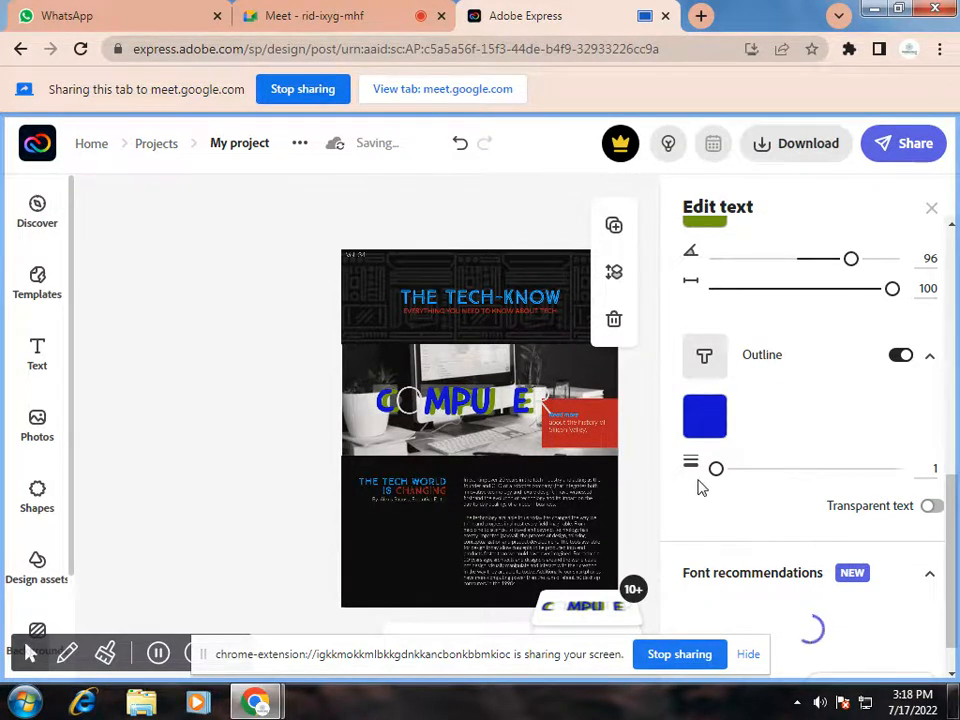
Switch to Google Meet to read the in-call messages, and return to Adobe Express, dismissing the browser notification.
{"action": "left_click", "coordinate": [376, 18]}
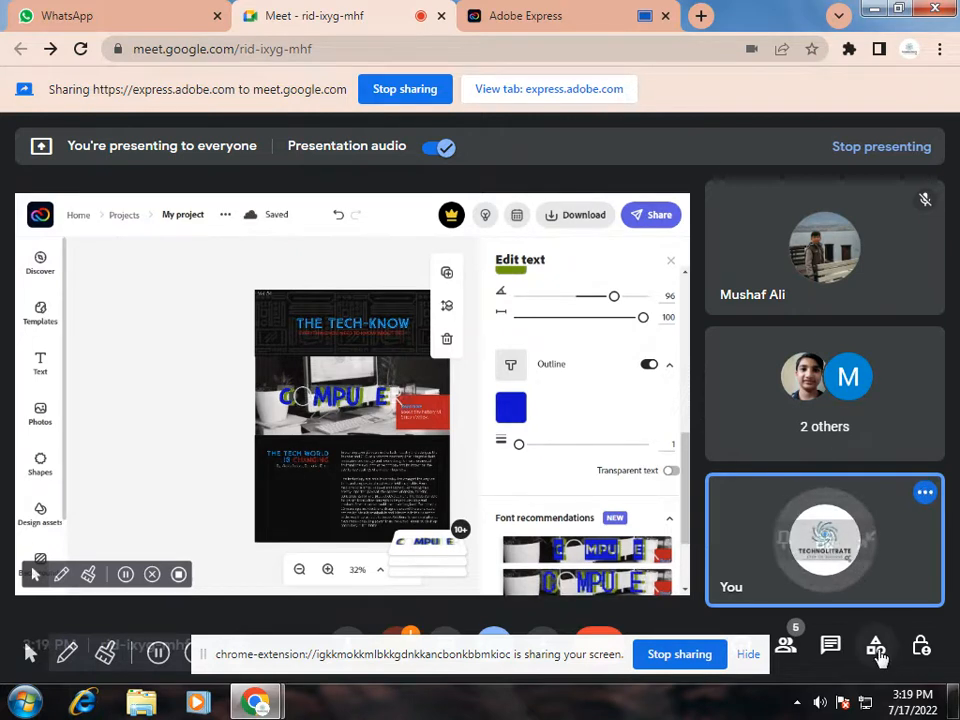
{"action": "left_click", "coordinate": [845, 655]}
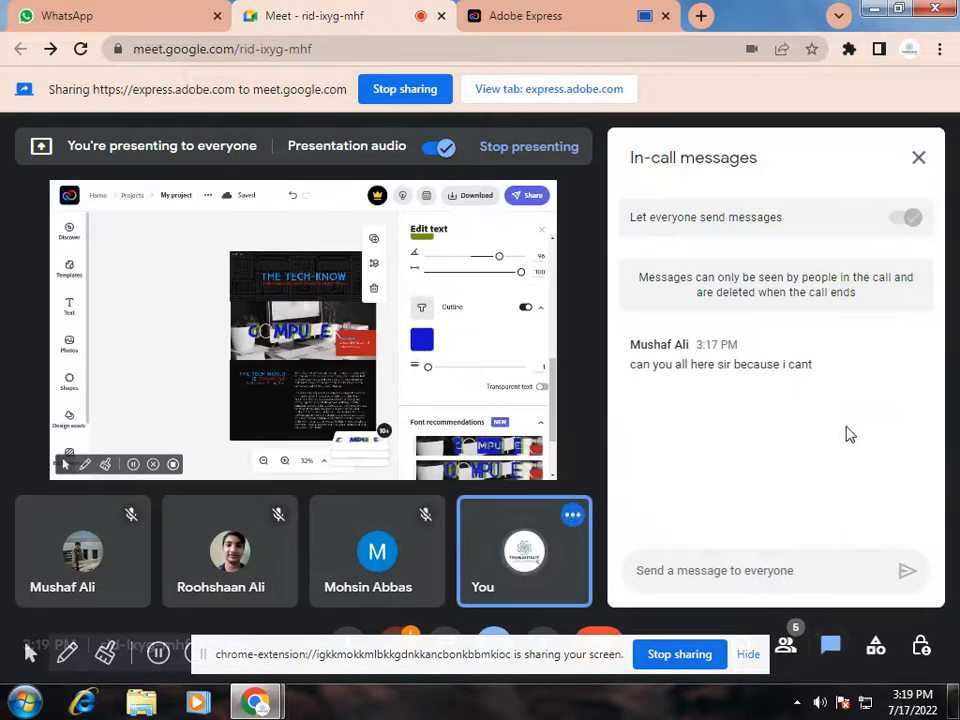
{"action": "left_click", "coordinate": [919, 157]}
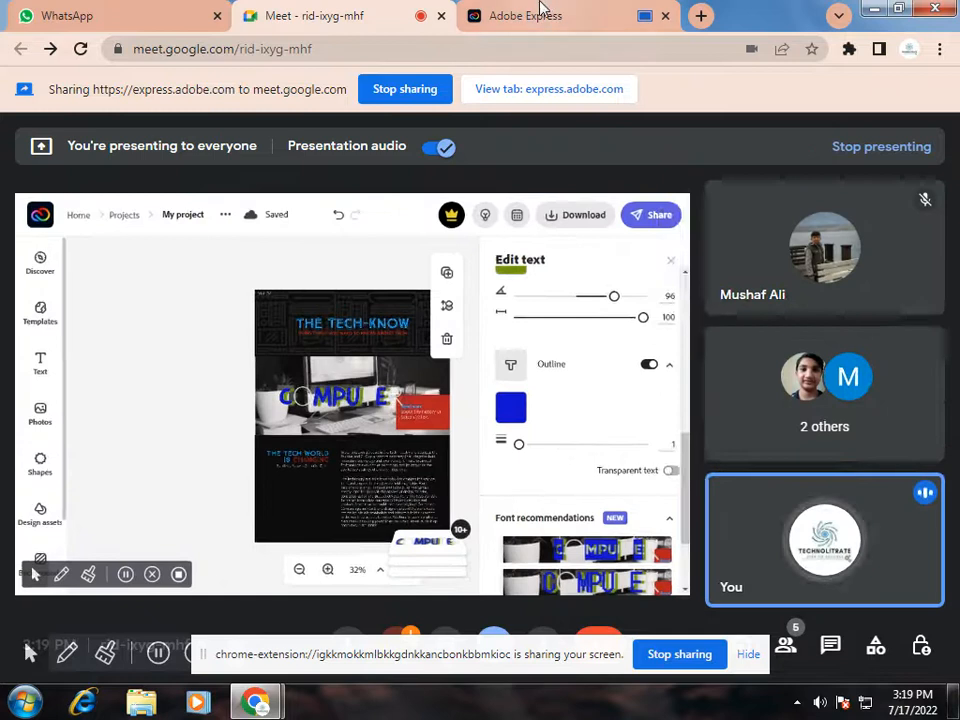
{"action": "left_click", "coordinate": [540, 15]}
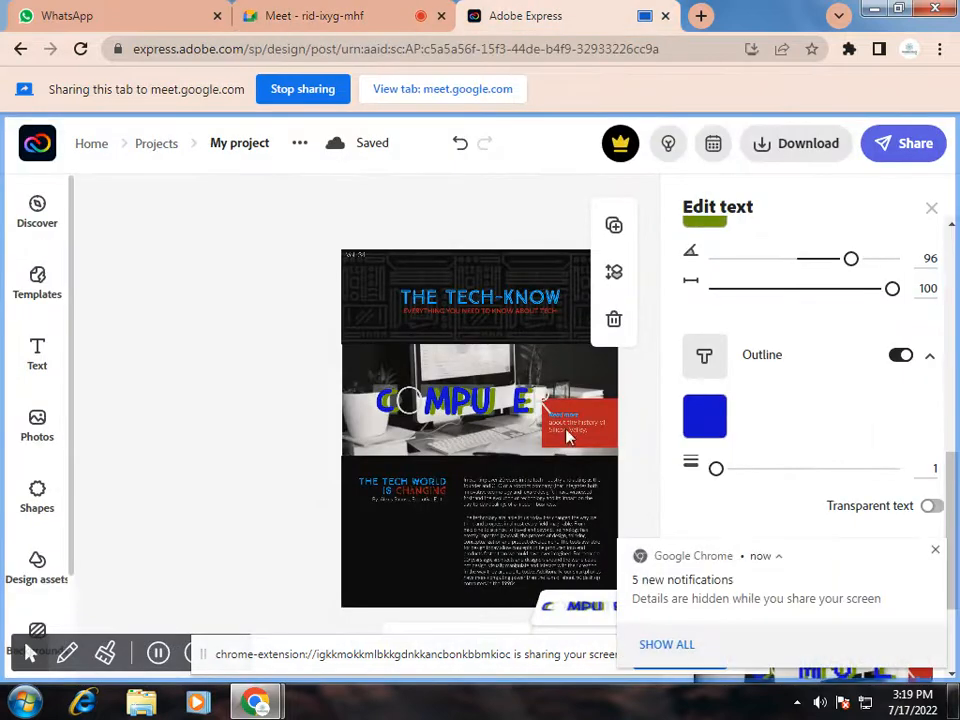
{"action": "left_click", "coordinate": [938, 556]}
Look through the font recommendations for the COMPUTER text and finish editing the text.
{"action": "scroll", "coordinate": [784, 452], "scroll_direction": "down", "scroll_amount": 1}
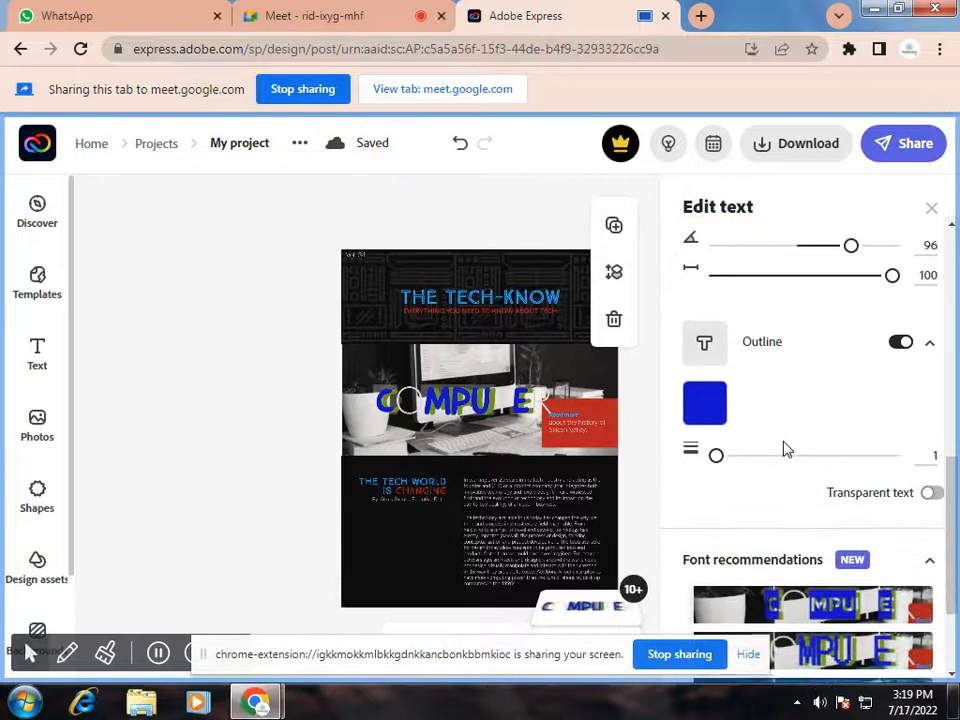
{"action": "scroll", "coordinate": [786, 449], "scroll_direction": "down", "scroll_amount": 1}
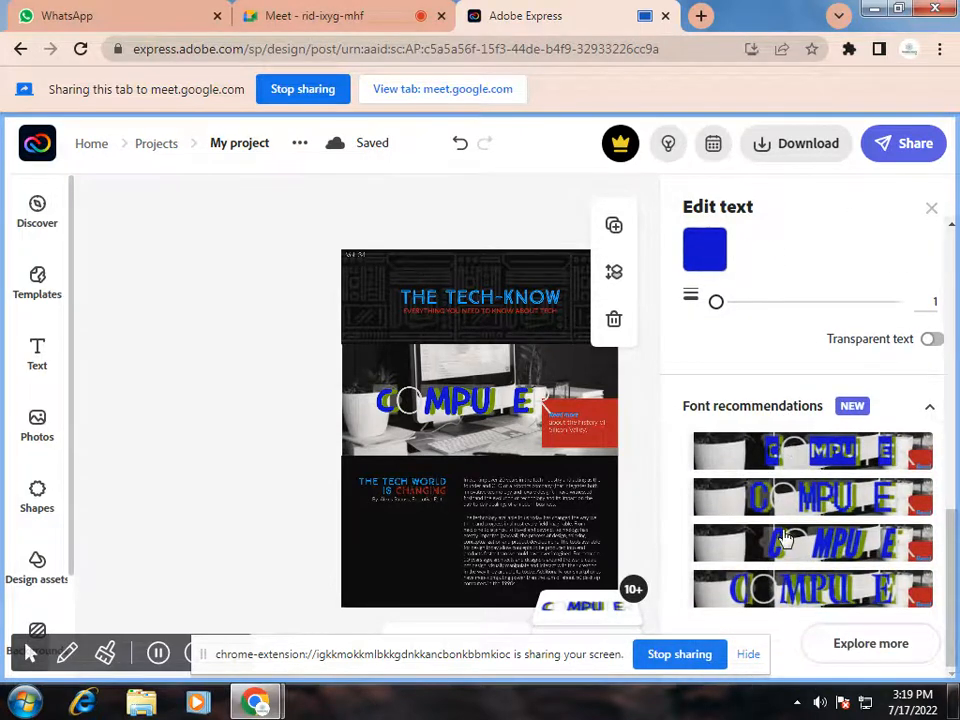
{"action": "scroll", "coordinate": [786, 540], "scroll_direction": "up", "scroll_amount": 3}
{"action": "scroll", "coordinate": [786, 540], "scroll_direction": "up", "scroll_amount": 6}
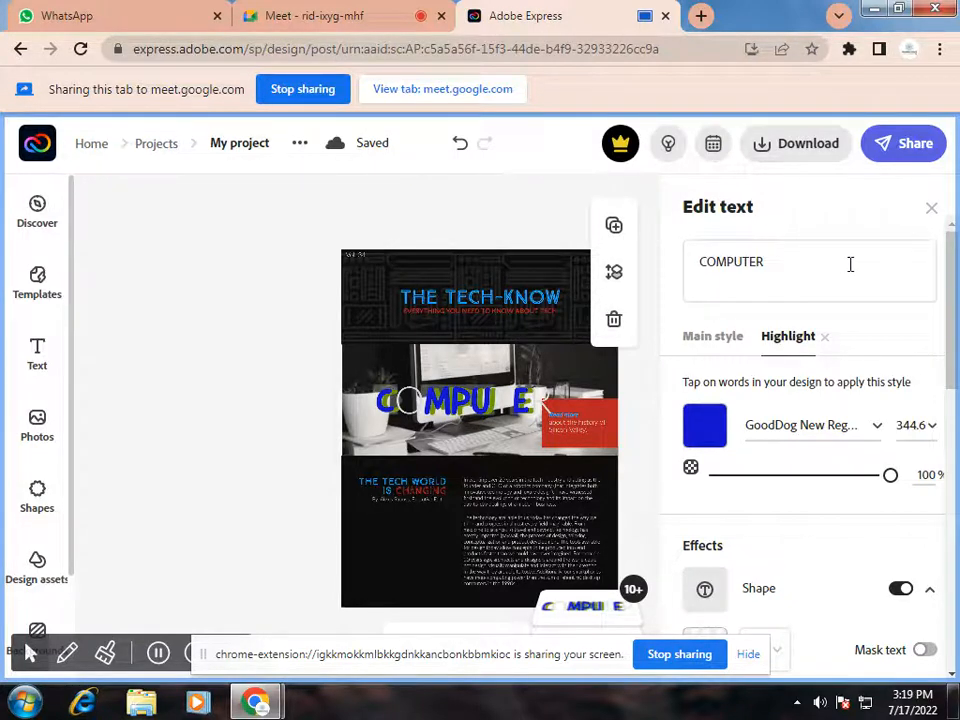
{"action": "left_click", "coordinate": [932, 210]}
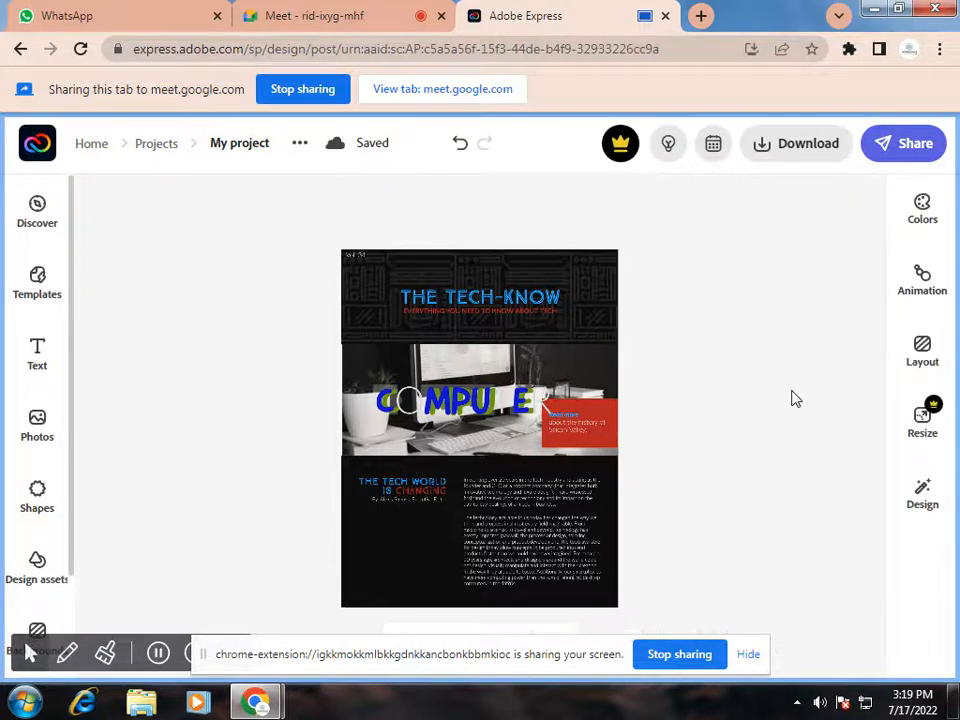
Move the COMPUTER text to the upper edge of the page, centered above the THE TECH-KNOW headline, and deselect it.
{"action": "left_click", "coordinate": [533, 406]}
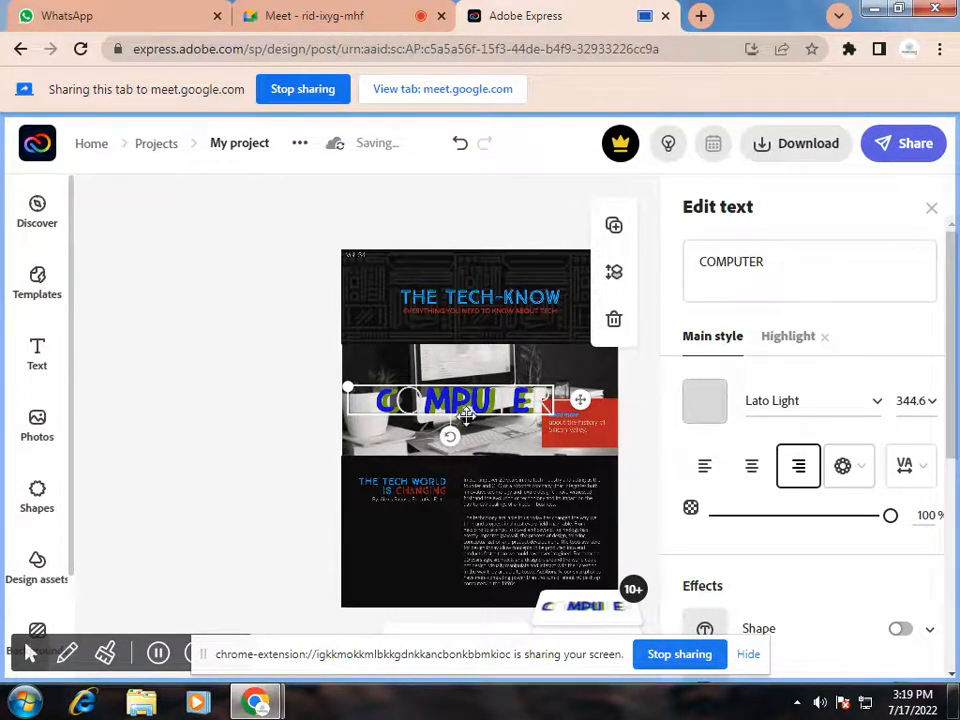
{"action": "left_click_drag", "start_coordinate": [472, 402], "coordinate": [506, 283]}
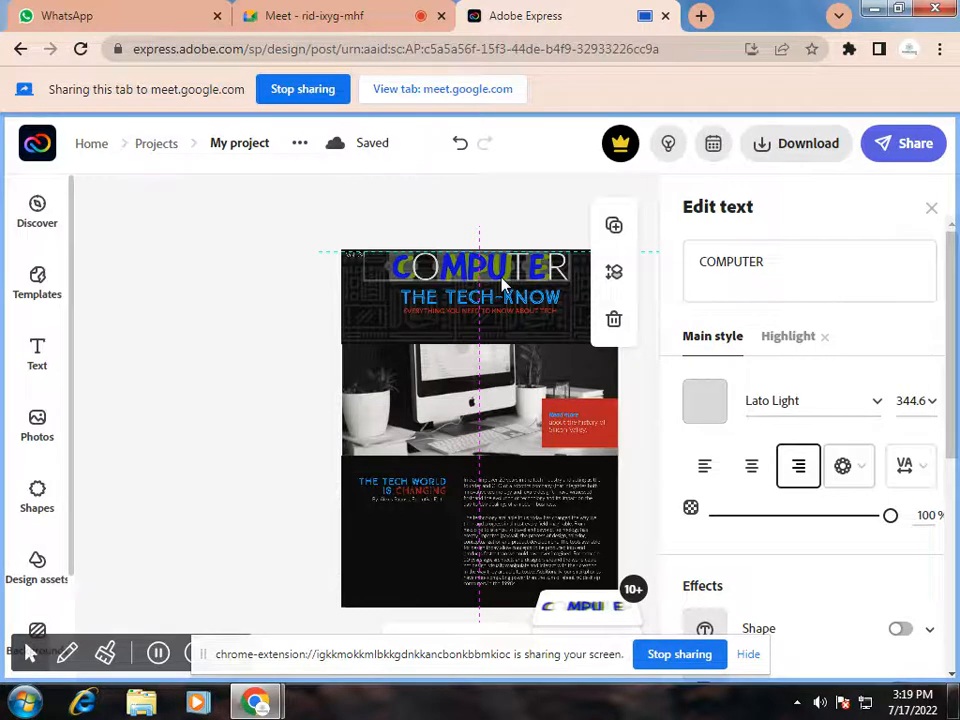
{"action": "left_click", "coordinate": [929, 208]}
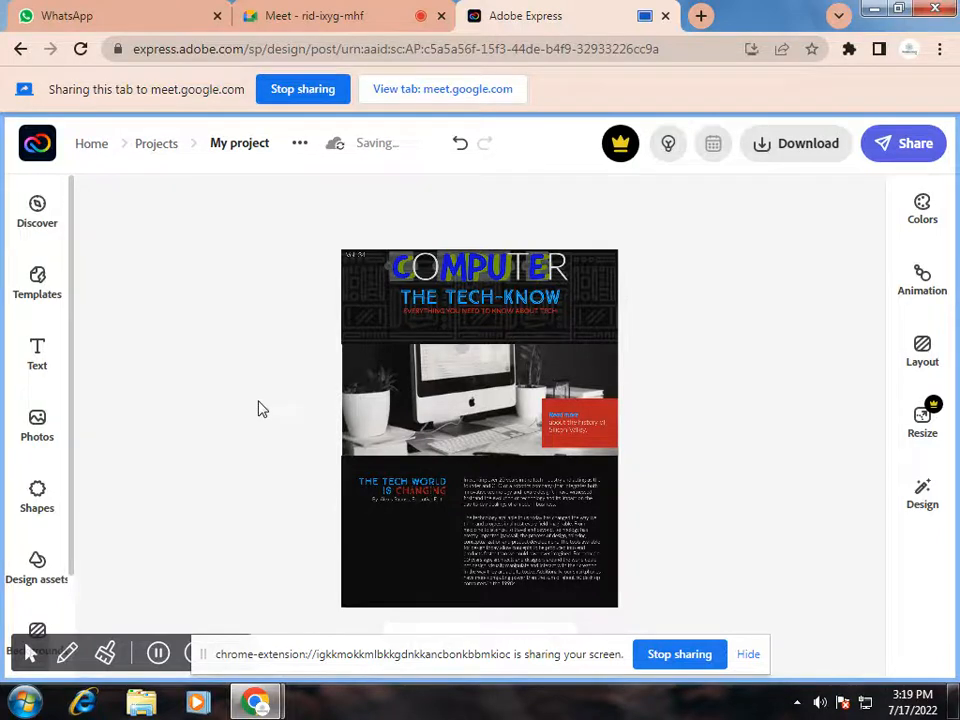
Switch to Google Meet, view the participants, and send a chat message addressing one by first name with "EVERYONE CAN HERER ME CAN YOU".
{"action": "left_click", "coordinate": [370, 18]}
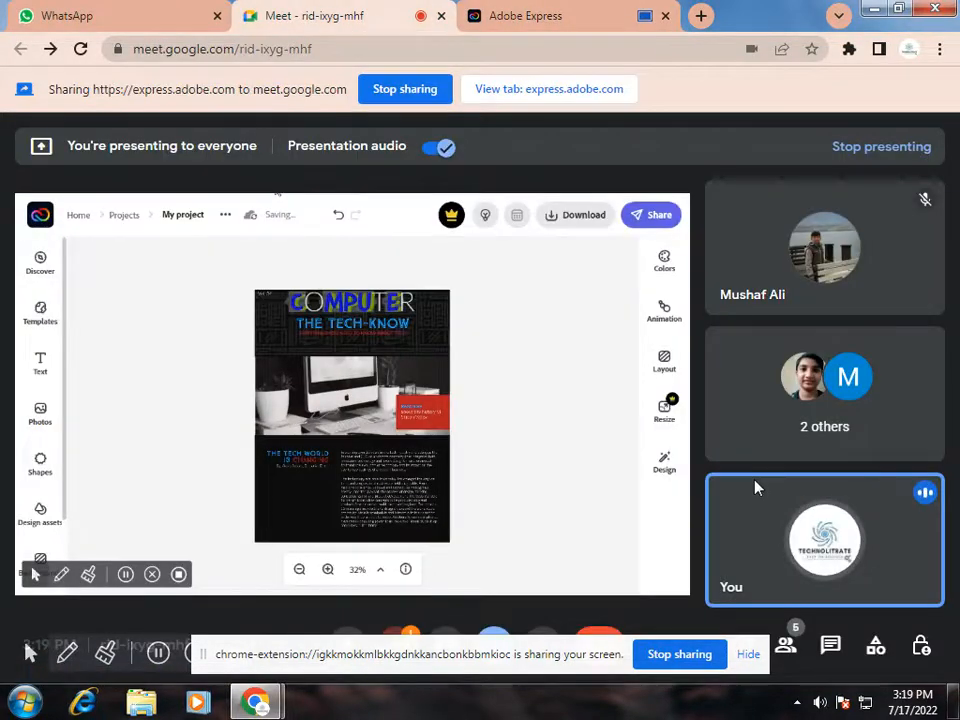
{"action": "left_click", "coordinate": [804, 656]}
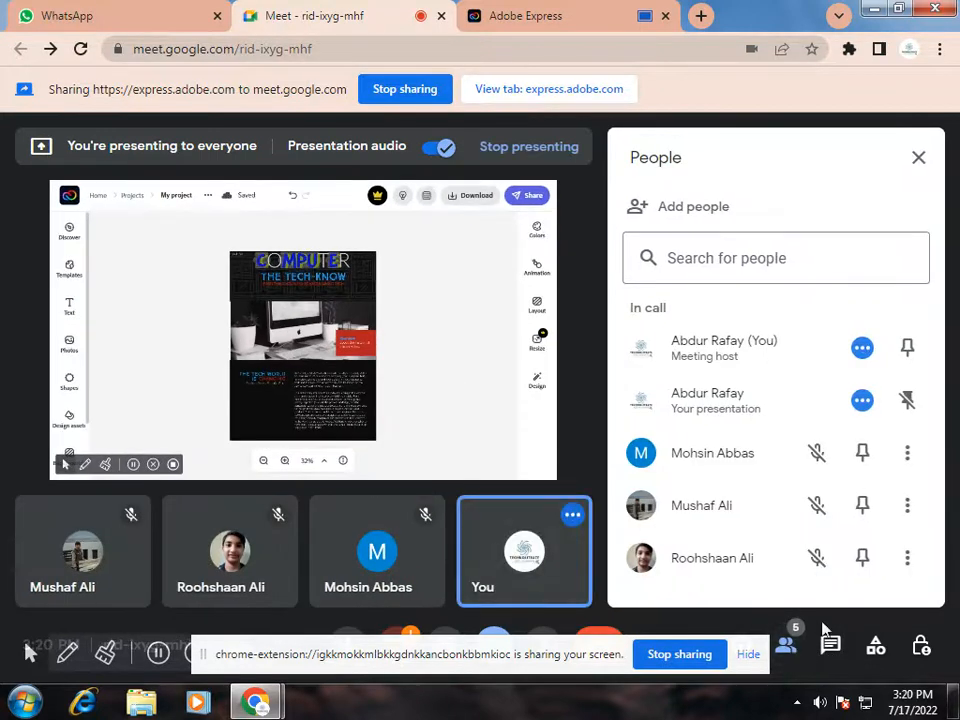
{"action": "left_click", "coordinate": [850, 652]}
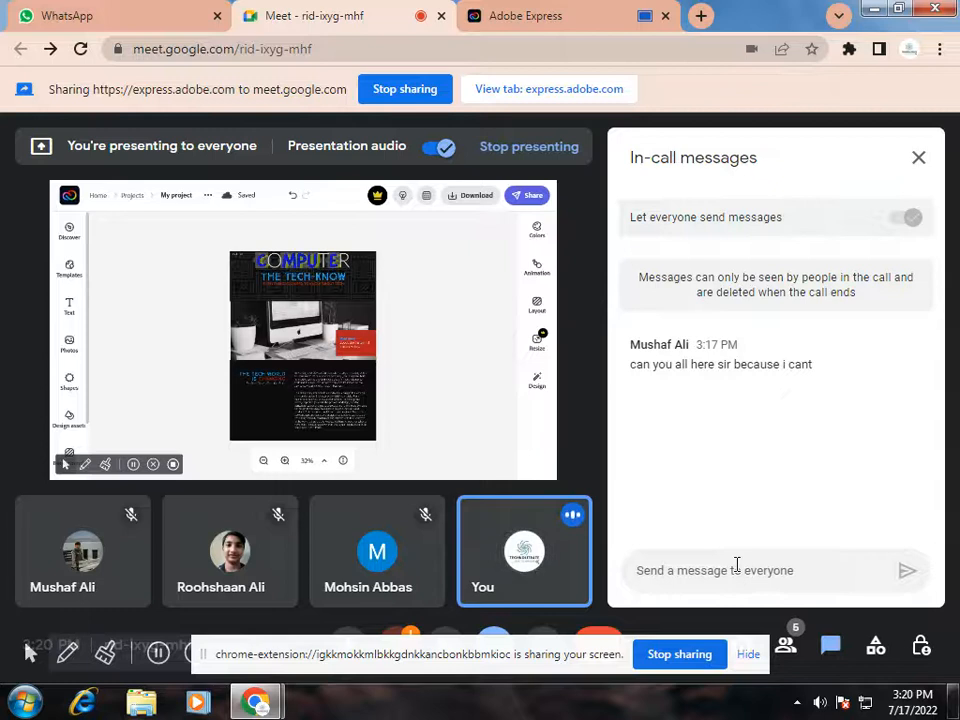
{"action": "type", "text": "MUSHAF EVERYONE"}
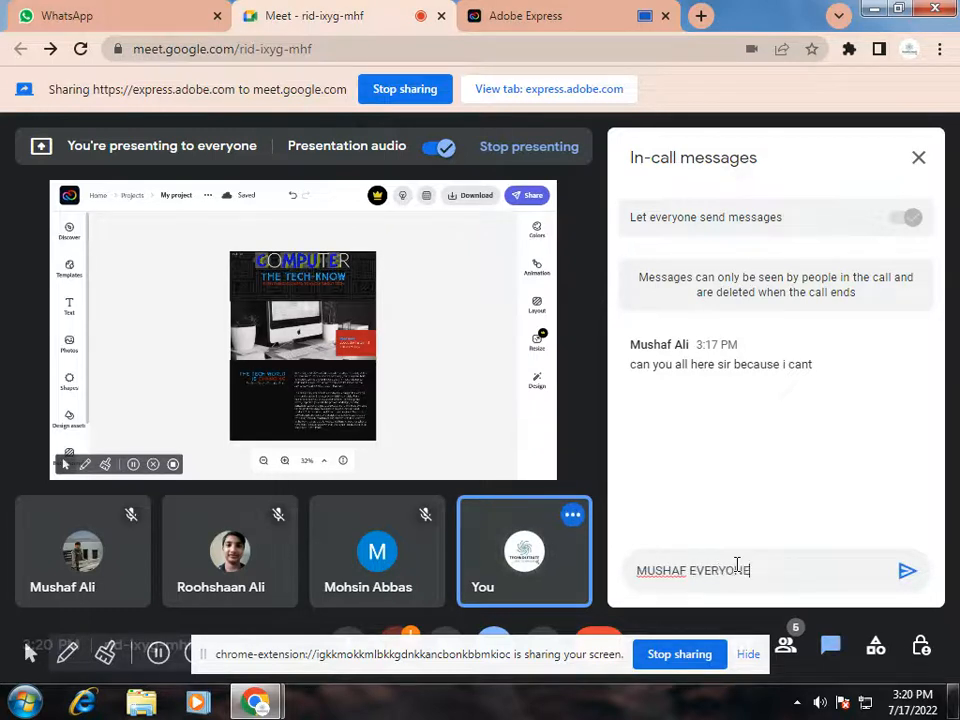
{"action": "type", "text": " CAN HERER ME CAN "}
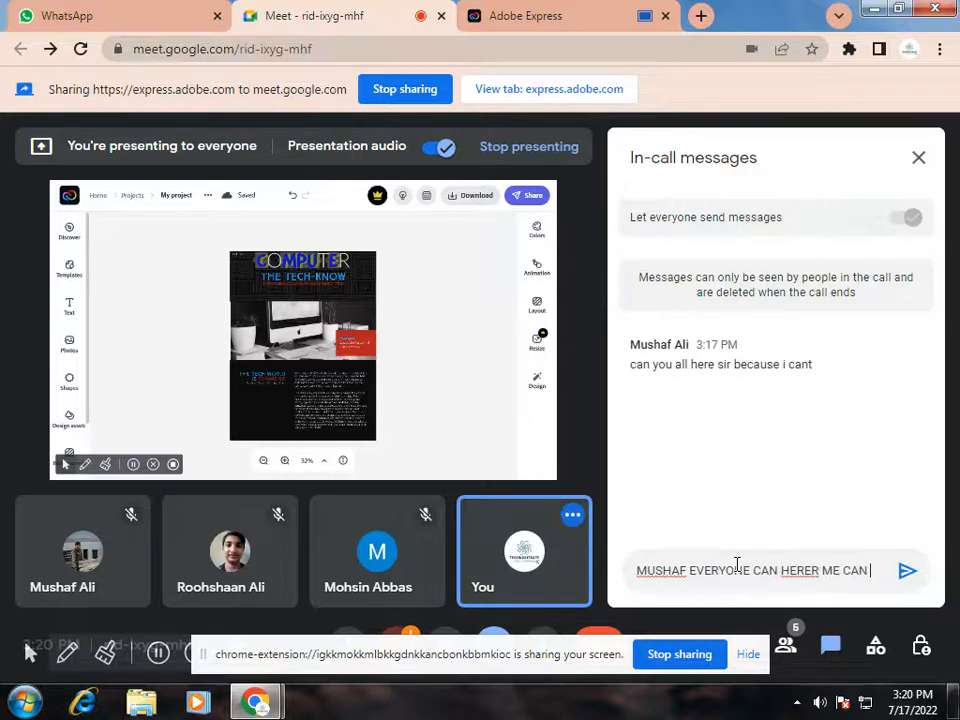
{"action": "type", "text": "YOU"}
{"action": "key", "text": "Return"}
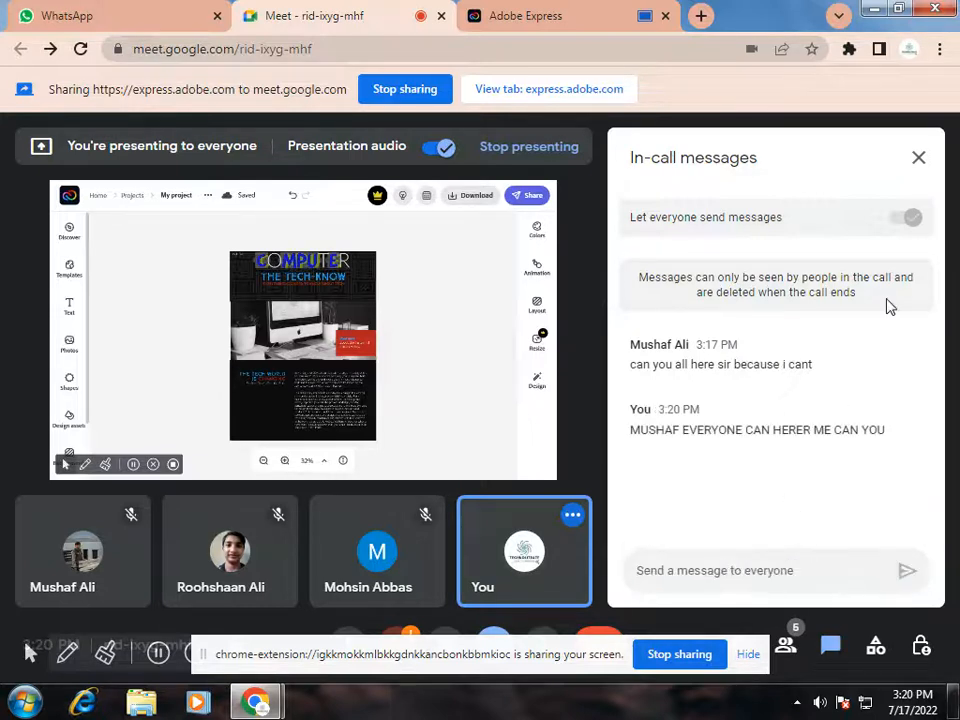
{"action": "left_click", "coordinate": [918, 157]}
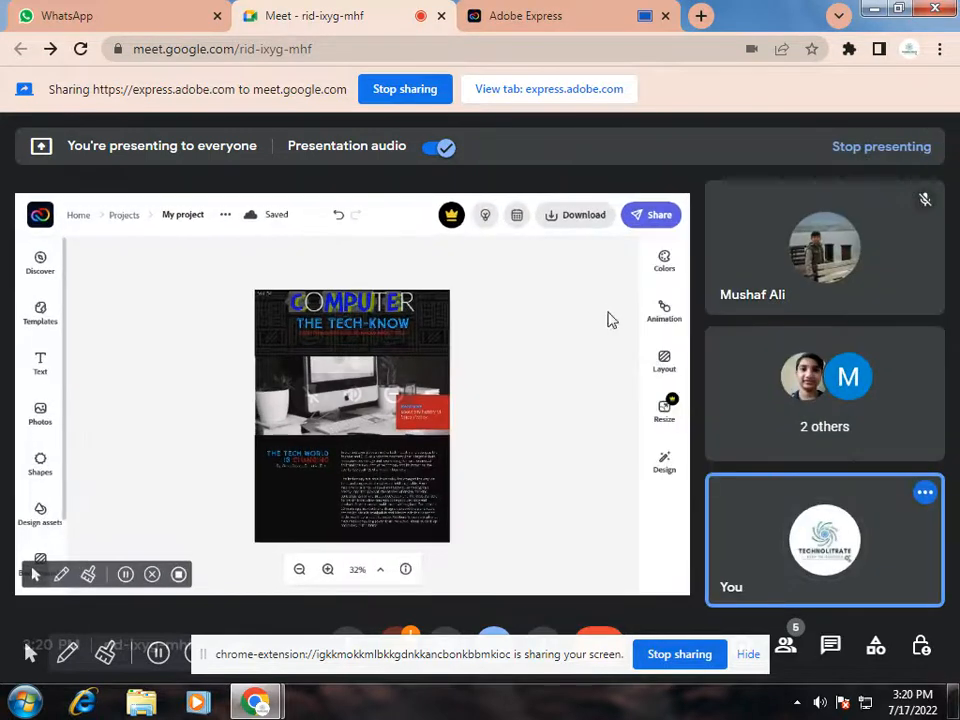
Switch to Adobe Express, dismiss the browser notification, and search the Adobe Stock photos for COMPUTER.
{"action": "left_click", "coordinate": [538, 11]}
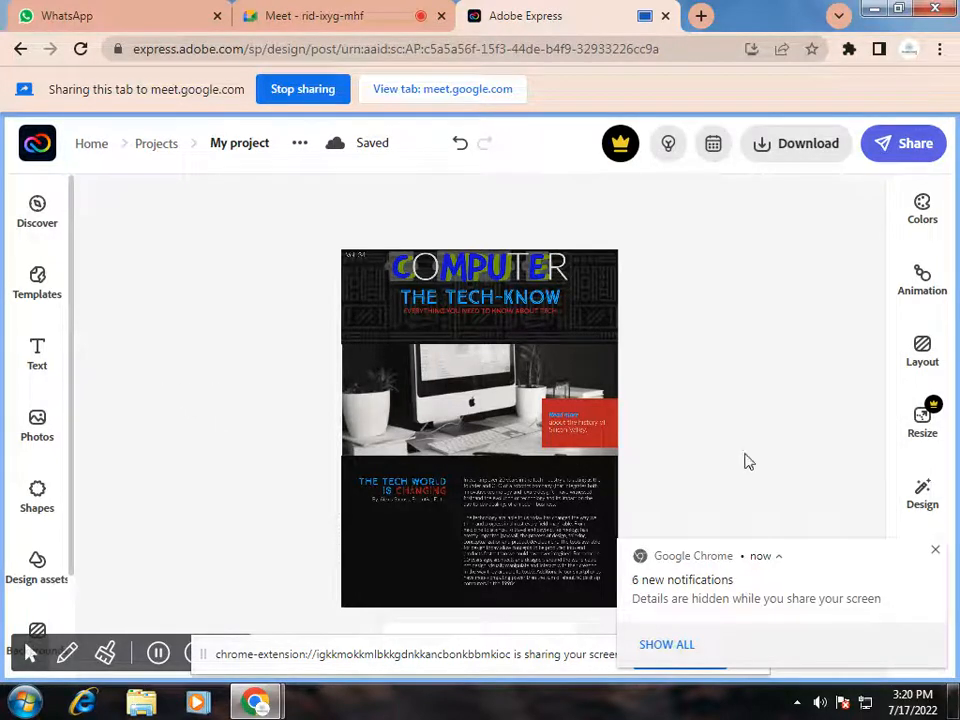
{"action": "left_click", "coordinate": [935, 550]}
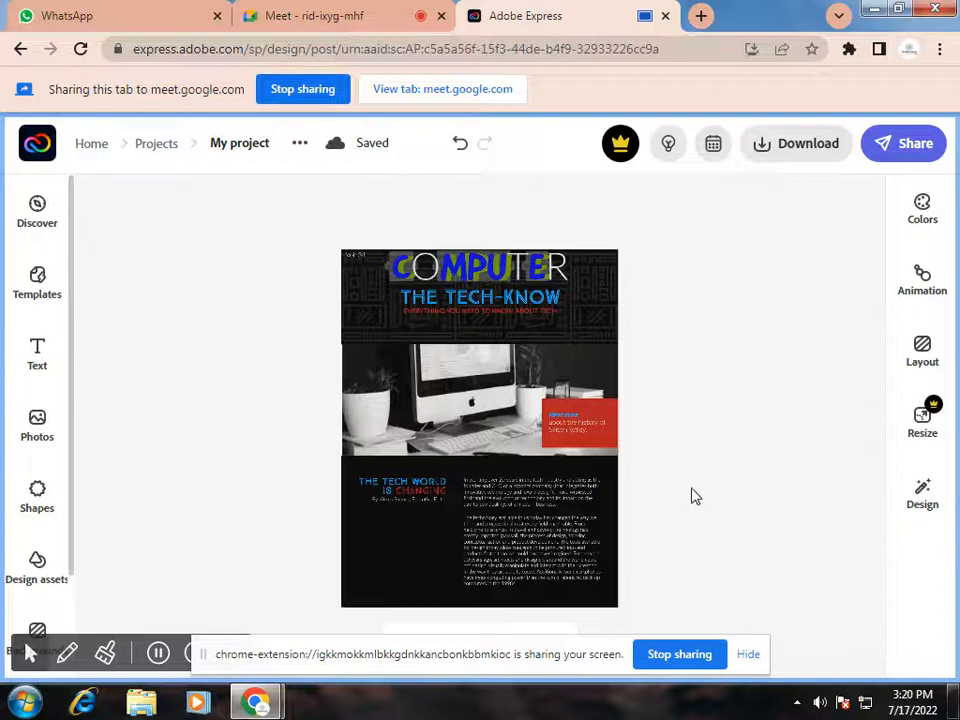
{"action": "left_click", "coordinate": [50, 438]}
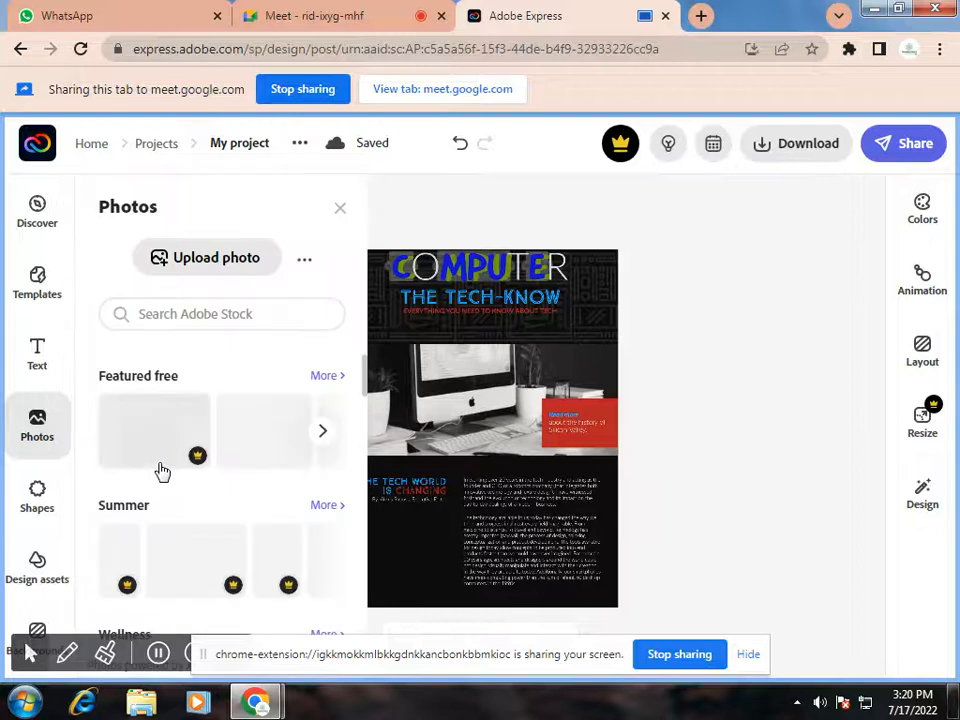
{"action": "left_click", "coordinate": [250, 320]}
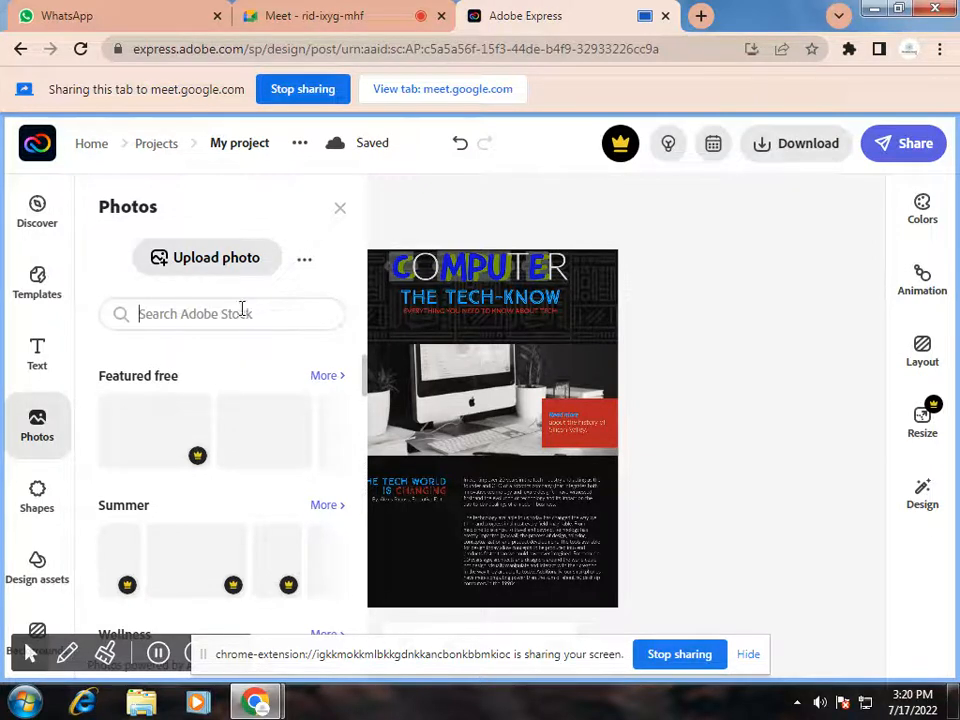
{"action": "left_click", "coordinate": [242, 317]}
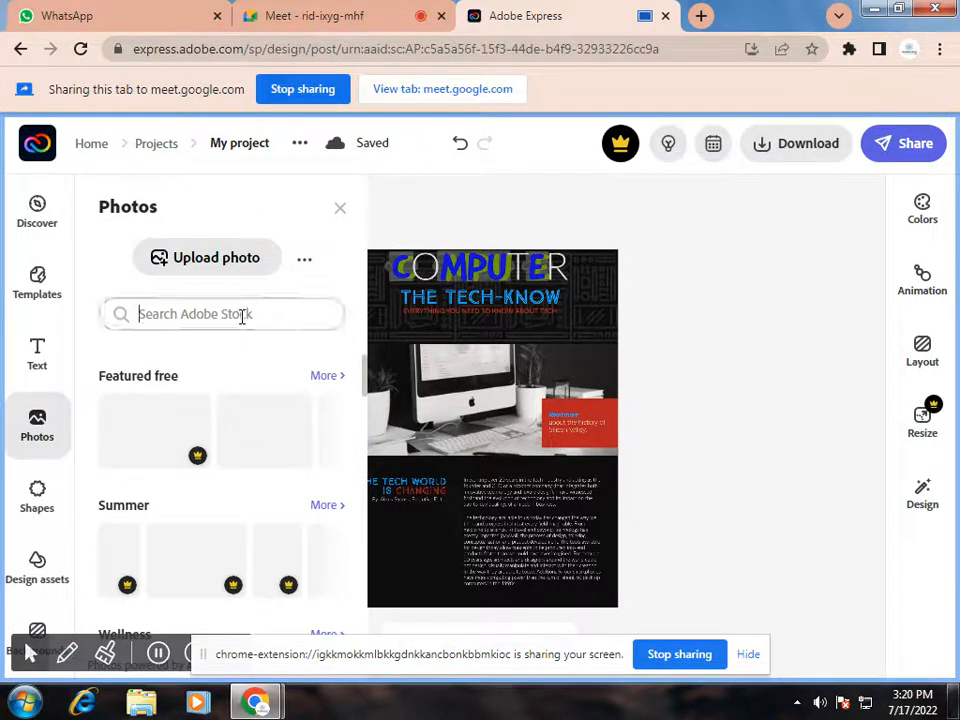
{"action": "left_click", "coordinate": [242, 317]}
{"action": "left_click", "coordinate": [242, 317]}
{"action": "left_click", "coordinate": [241, 316]}
{"action": "type", "text": "coMPUTER"}
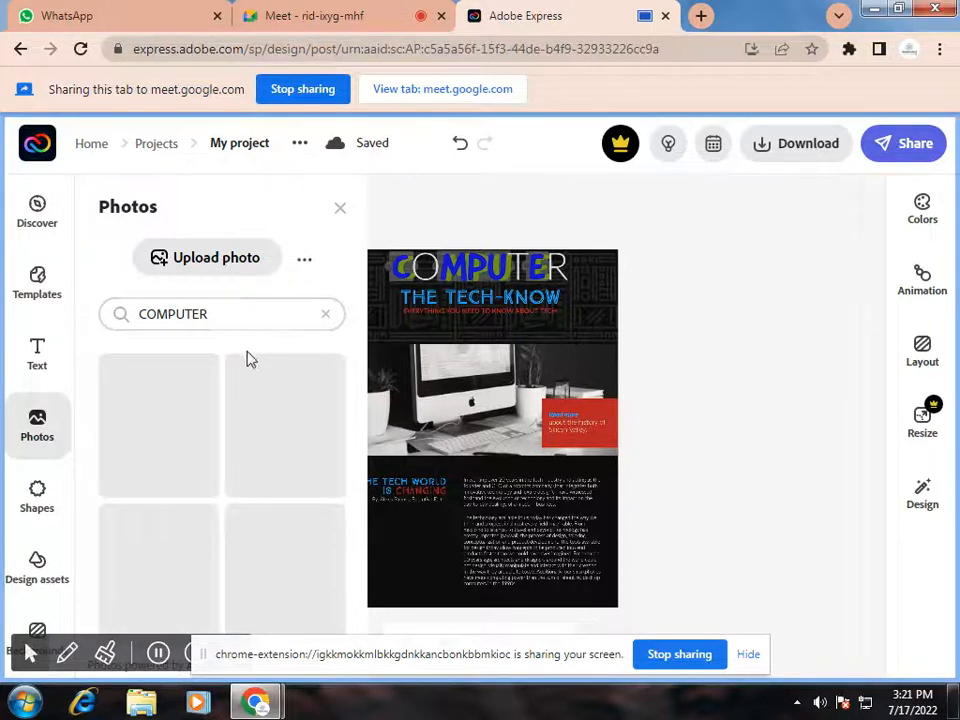
Browse the COMPUTER stock photos, add the one of a computer and lamp on a wooden desk to the page, and select it.
{"action": "scroll", "coordinate": [252, 386], "scroll_direction": "down", "scroll_amount": 3}
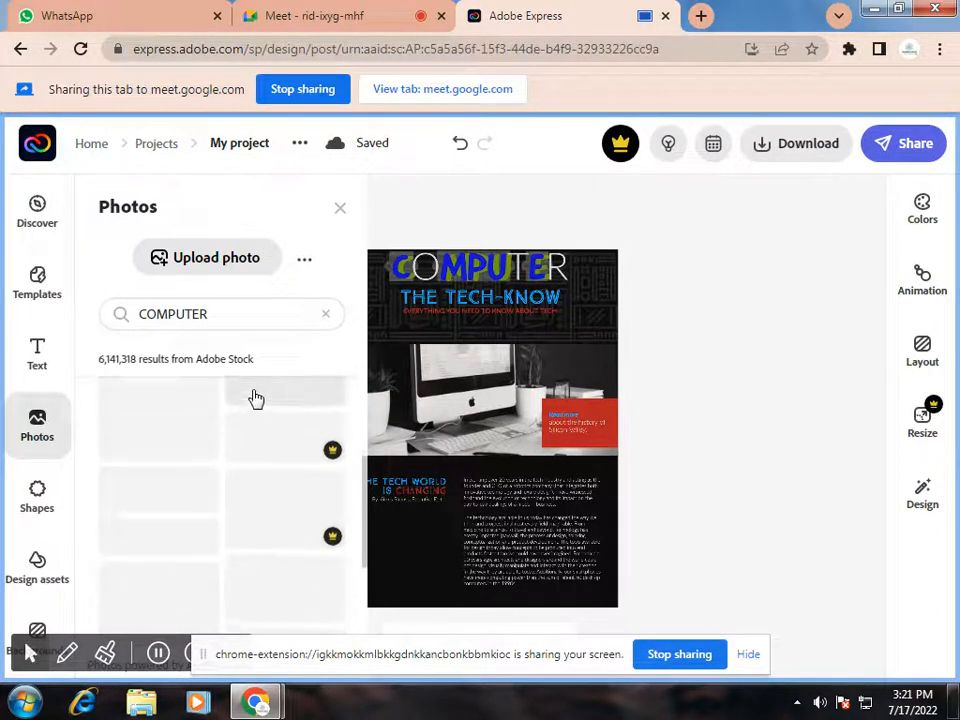
{"action": "scroll", "coordinate": [258, 412], "scroll_direction": "down", "scroll_amount": 3}
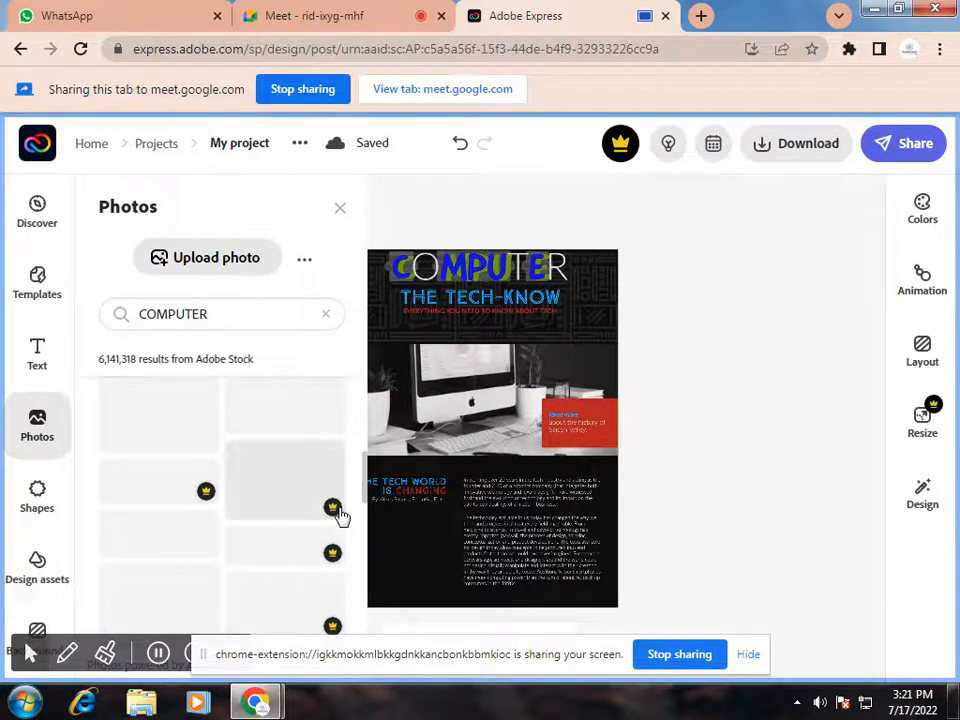
{"action": "scroll", "coordinate": [342, 516], "scroll_direction": "up", "scroll_amount": 5}
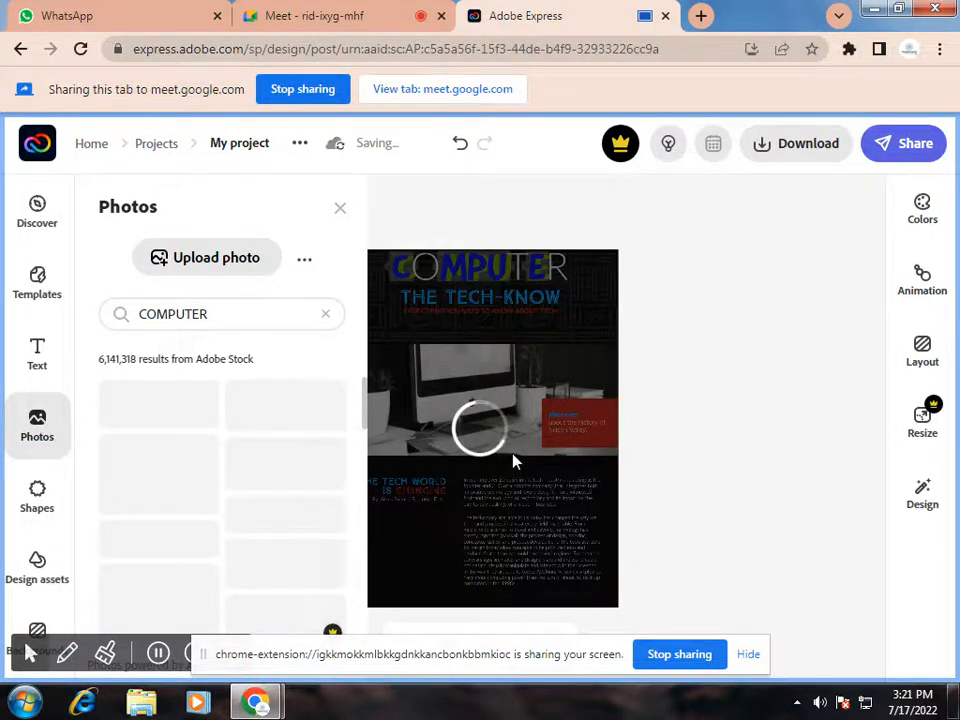
{"action": "left_click", "coordinate": [519, 392]}
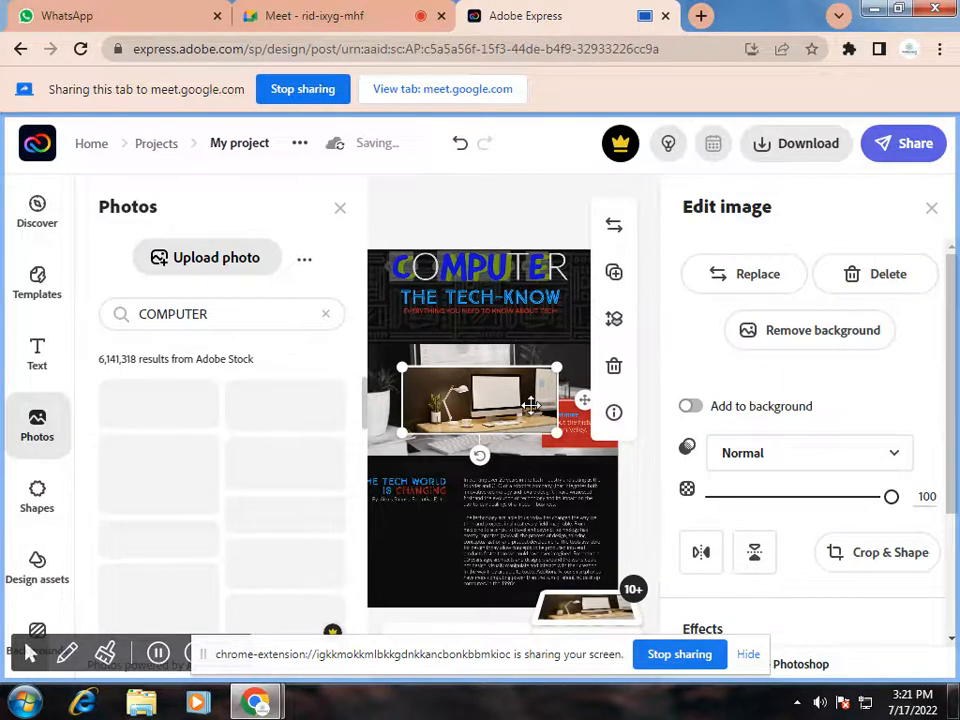
Move the desk photo to the lower part of the page, below the THE TECH WORLD IS CHANGING heading.
{"action": "left_click_drag", "start_coordinate": [530, 404], "coordinate": [530, 357]}
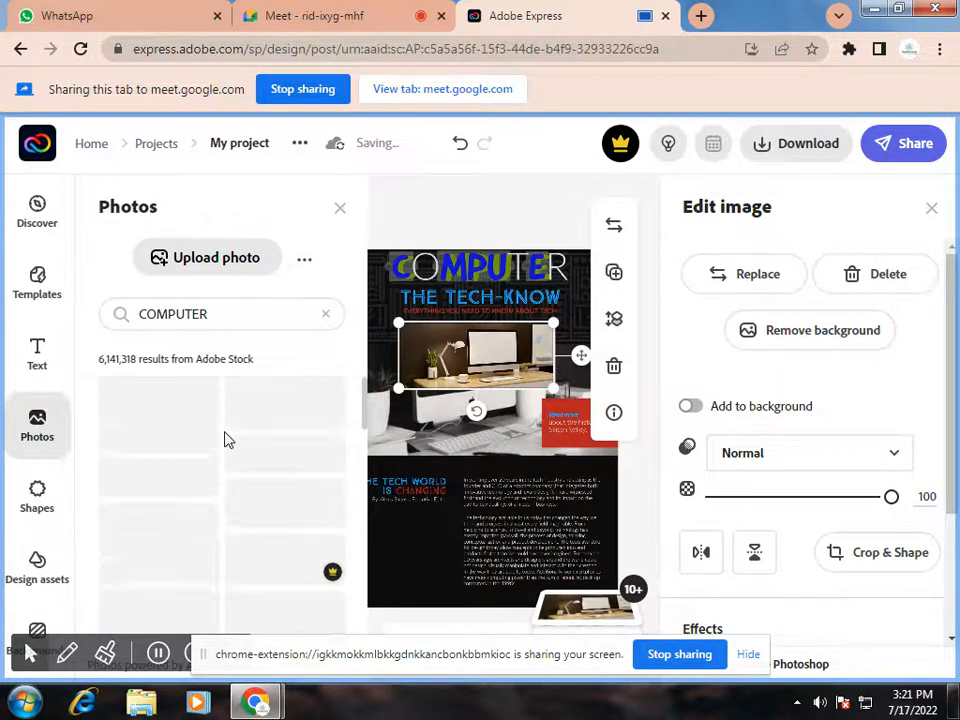
{"action": "scroll", "coordinate": [230, 450], "scroll_direction": "down", "scroll_amount": 3}
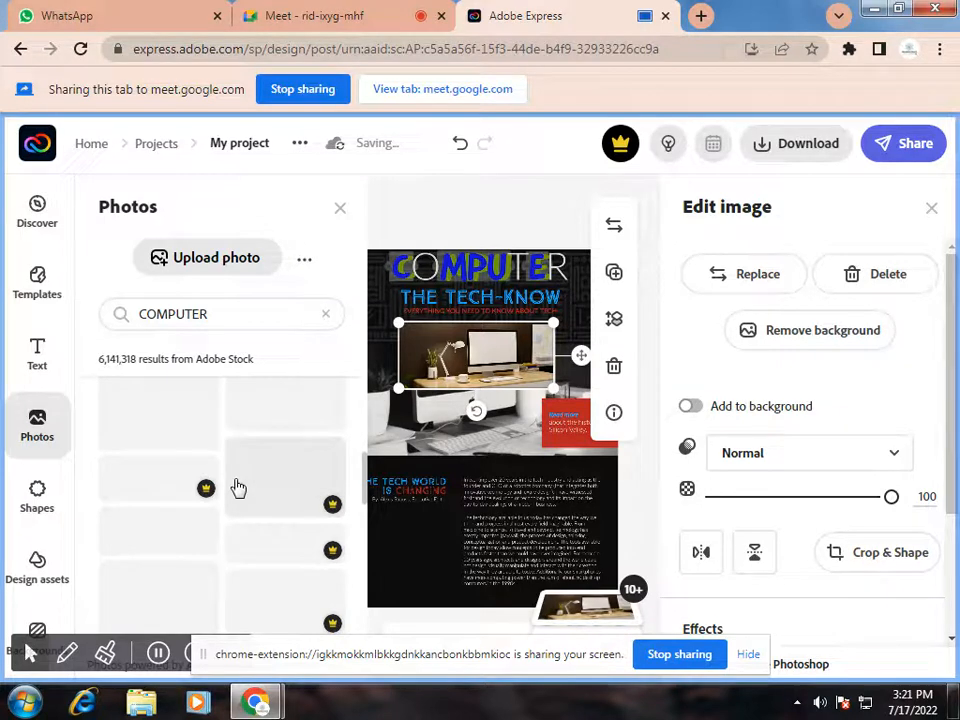
{"action": "scroll", "coordinate": [238, 487], "scroll_direction": "up", "scroll_amount": 3}
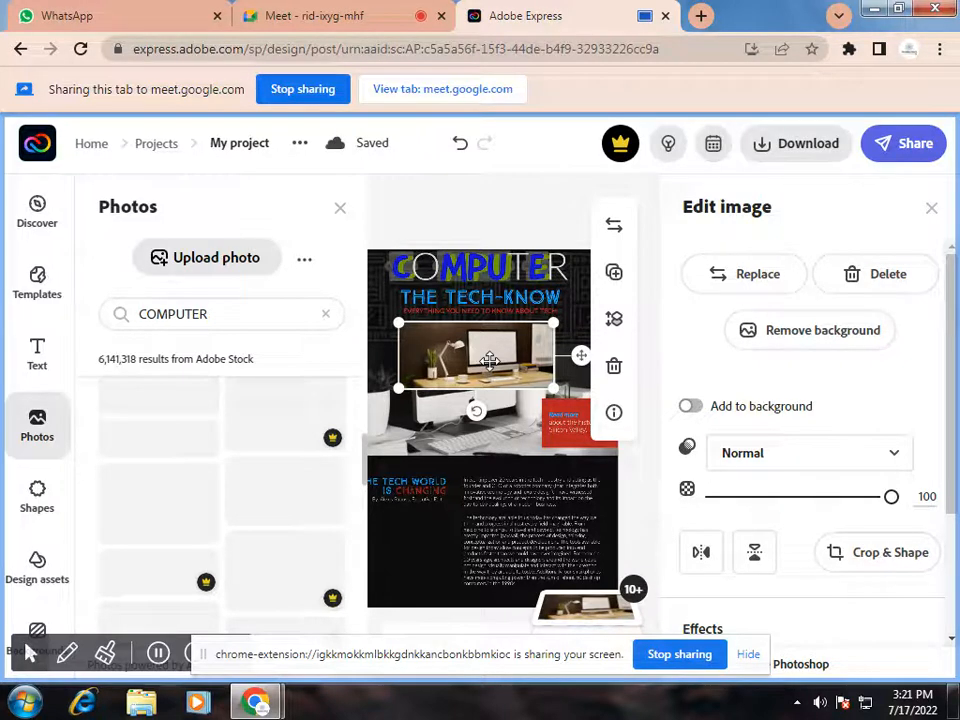
{"action": "left_click_drag", "start_coordinate": [489, 361], "coordinate": [492, 566]}
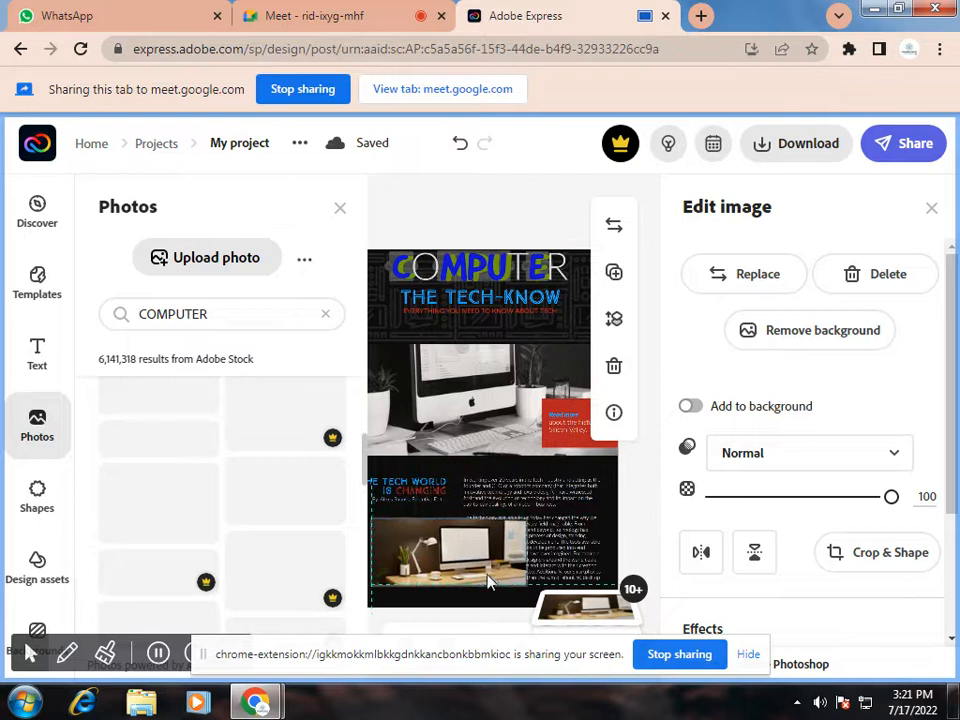
{"action": "left_click", "coordinate": [490, 582]}
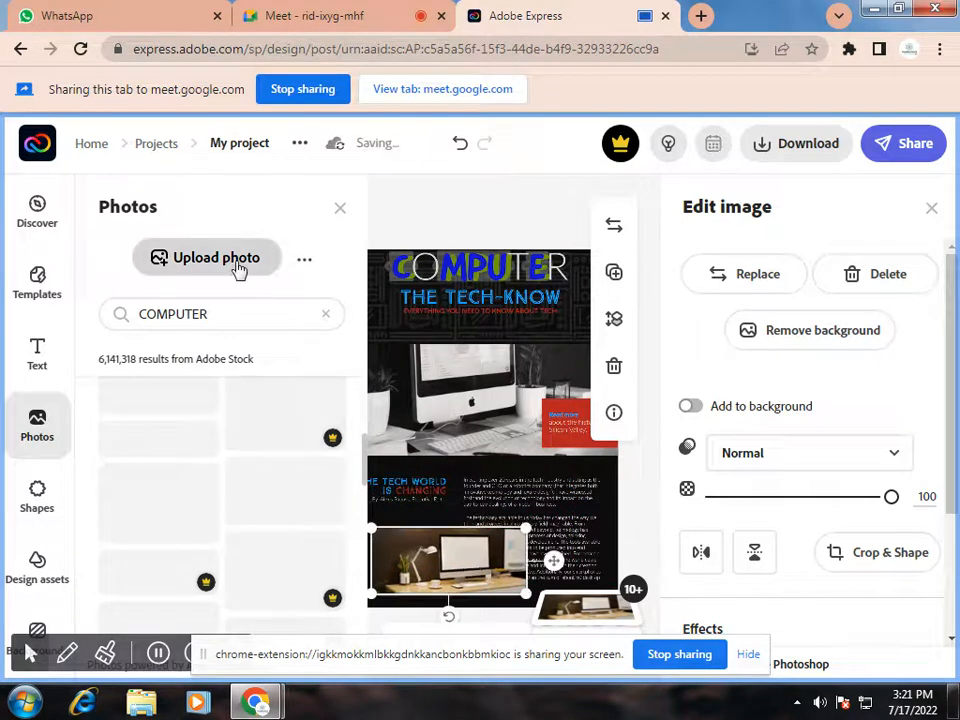
View the other sources available for importing photos, close the list, and reselect the desk photo.
{"action": "left_click", "coordinate": [305, 262]}
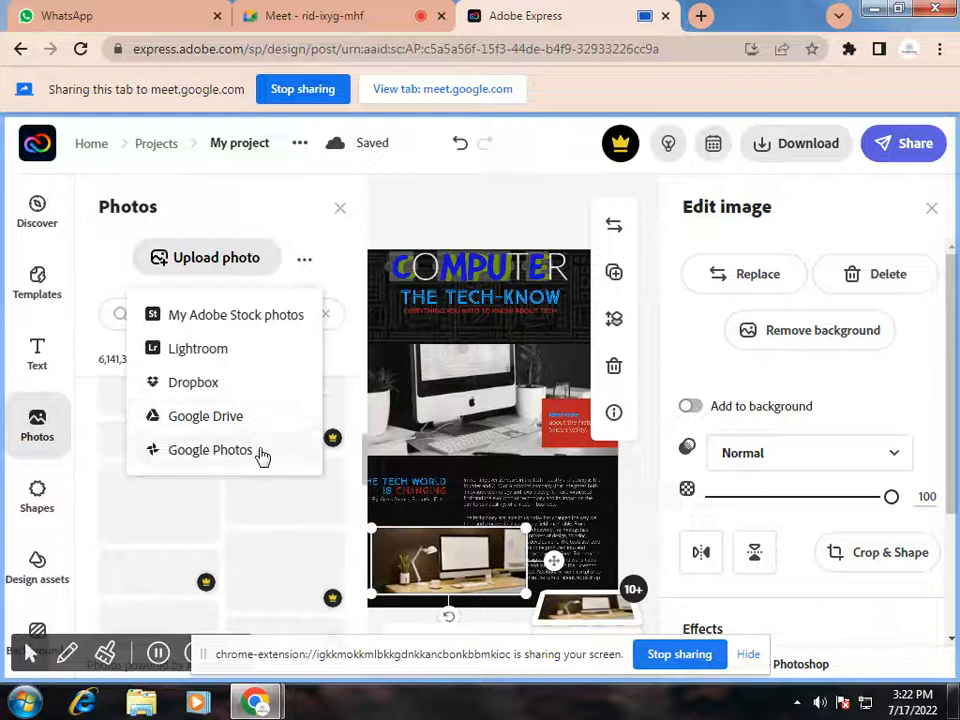
{"action": "left_click", "coordinate": [495, 234]}
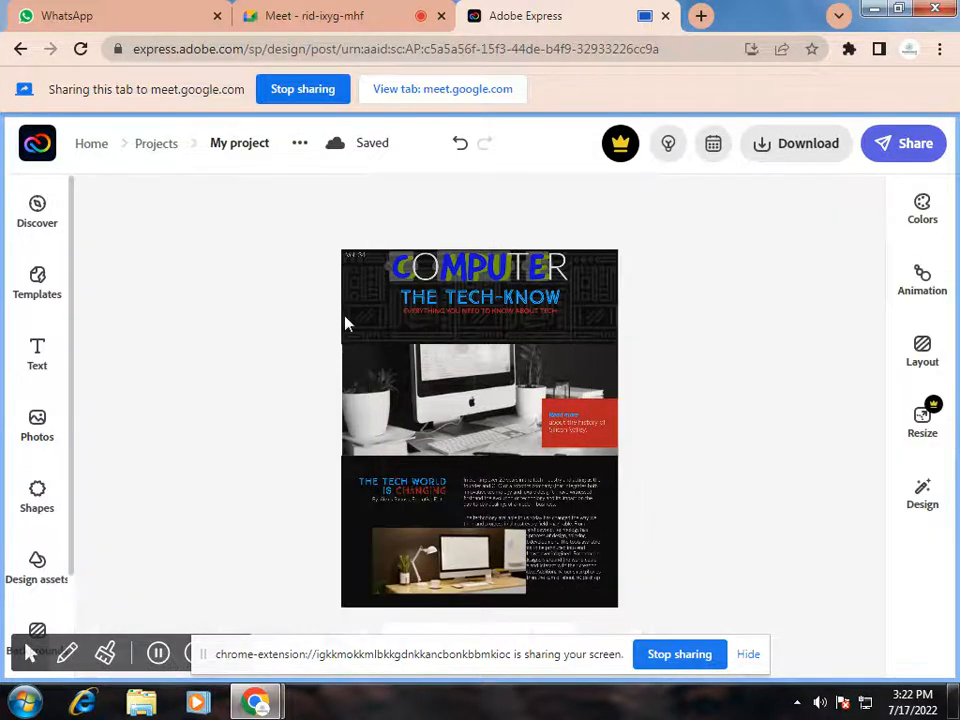
{"action": "left_click", "coordinate": [466, 568]}
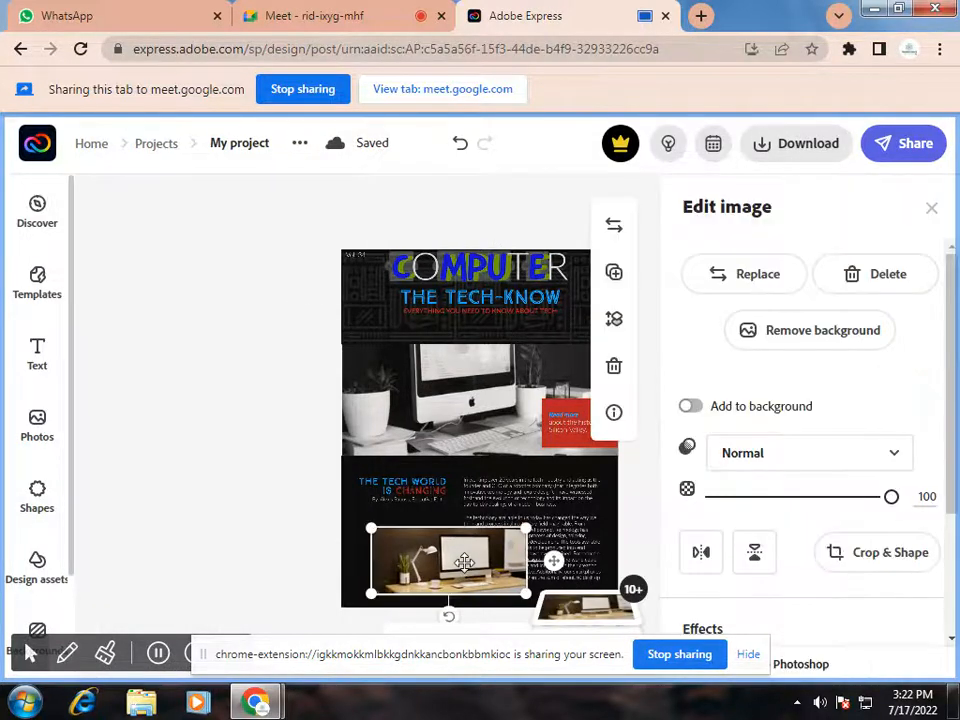
Upload the TECHNOLITRATE logo file "WhatsApp Image 2022-07-16 at 2.49.56 PM" from the Downloads folder onto the page and close the photo library.
{"action": "left_click", "coordinate": [37, 432]}
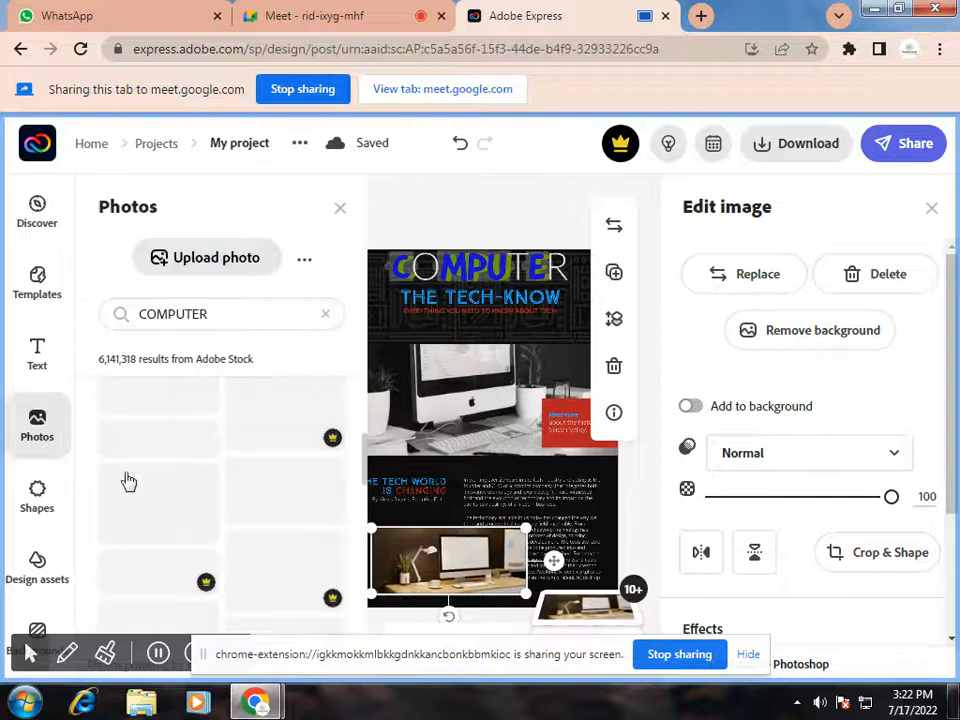
{"action": "left_click", "coordinate": [227, 270]}
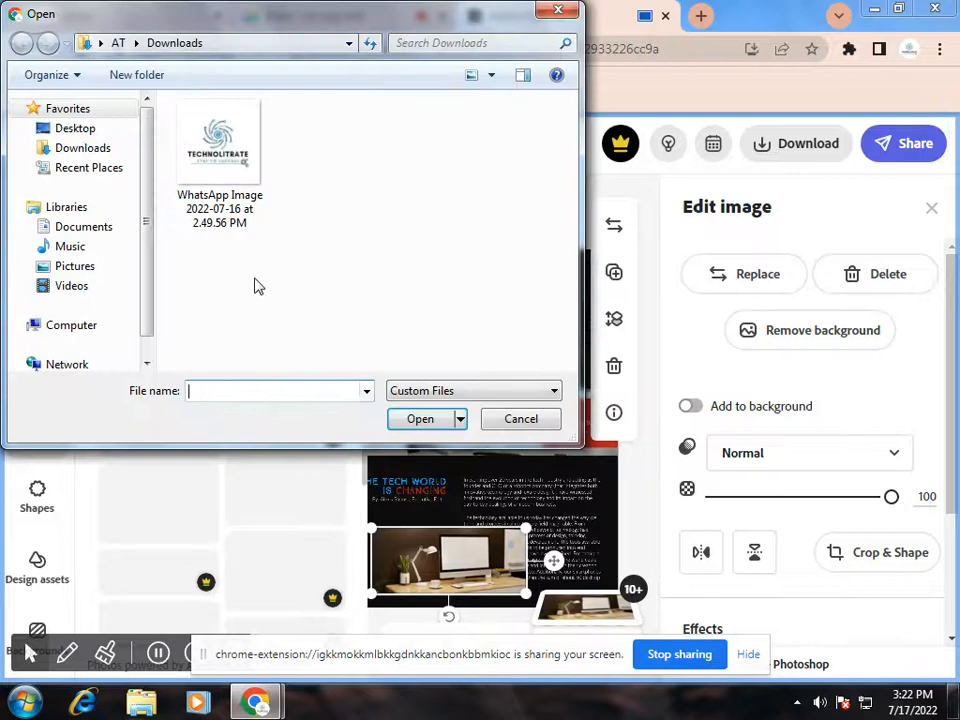
{"action": "left_click", "coordinate": [522, 426]}
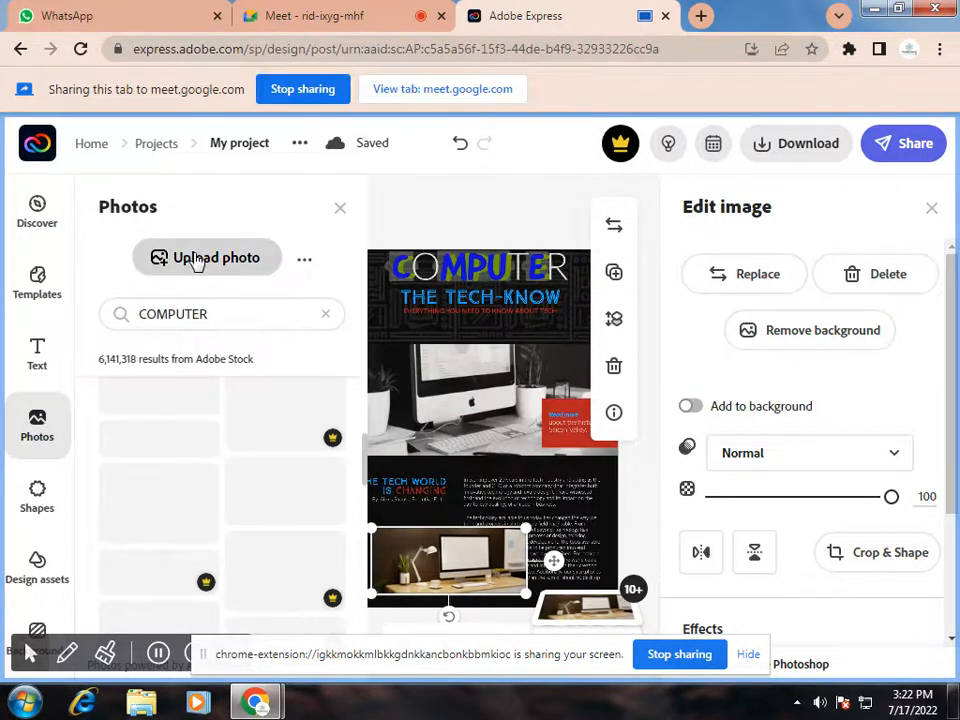
{"action": "left_click", "coordinate": [229, 180]}
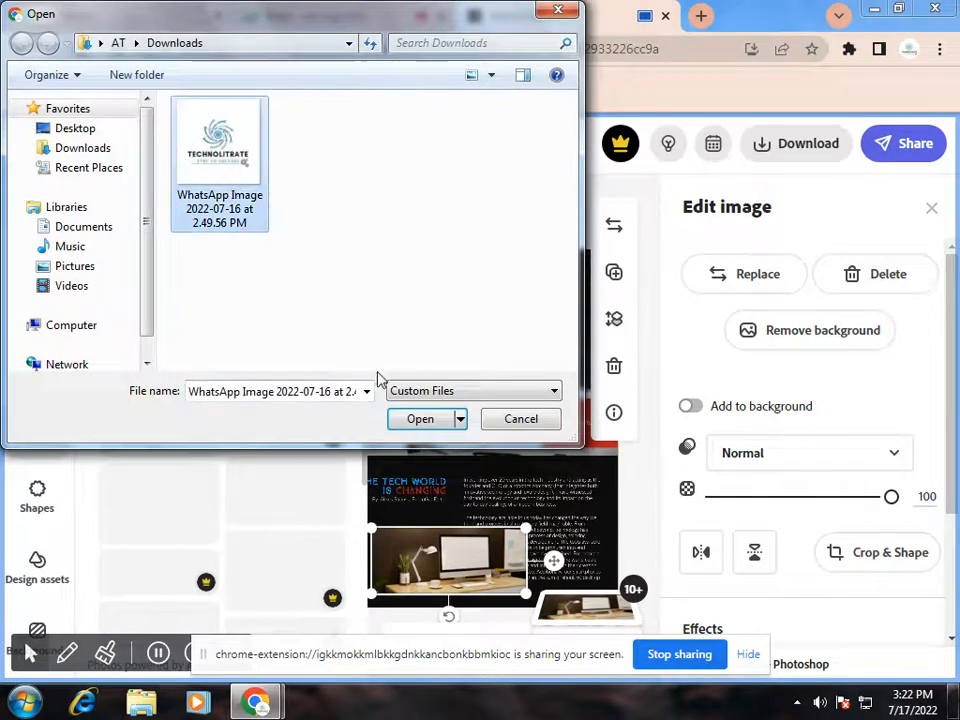
{"action": "left_click", "coordinate": [425, 421]}
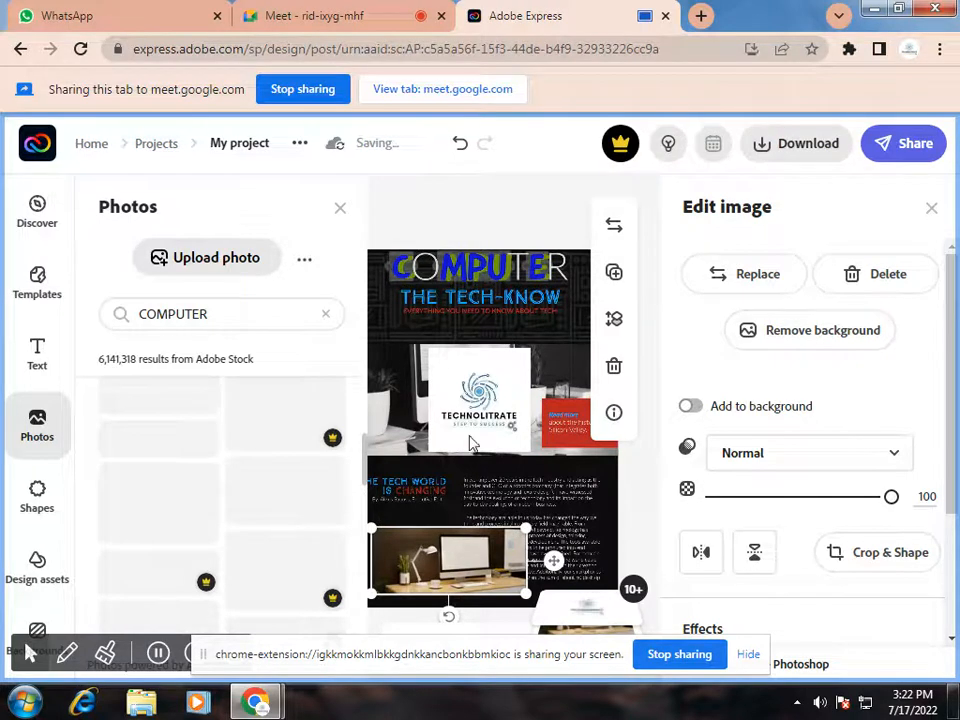
{"action": "left_click", "coordinate": [341, 211]}
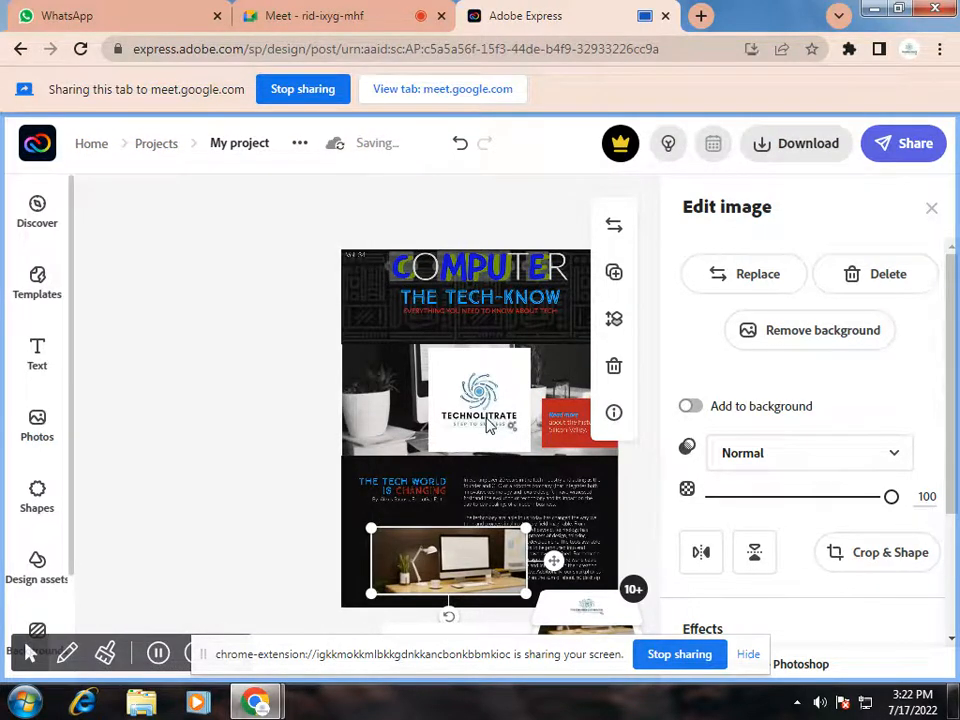
Shrink the TECHNOLITRATE logo, place it in the page's upper-left corner beside the COMPUTER title, and deselect it.
{"action": "left_click", "coordinate": [484, 418]}
{"action": "left_click_drag", "start_coordinate": [445, 378], "coordinate": [388, 335]}
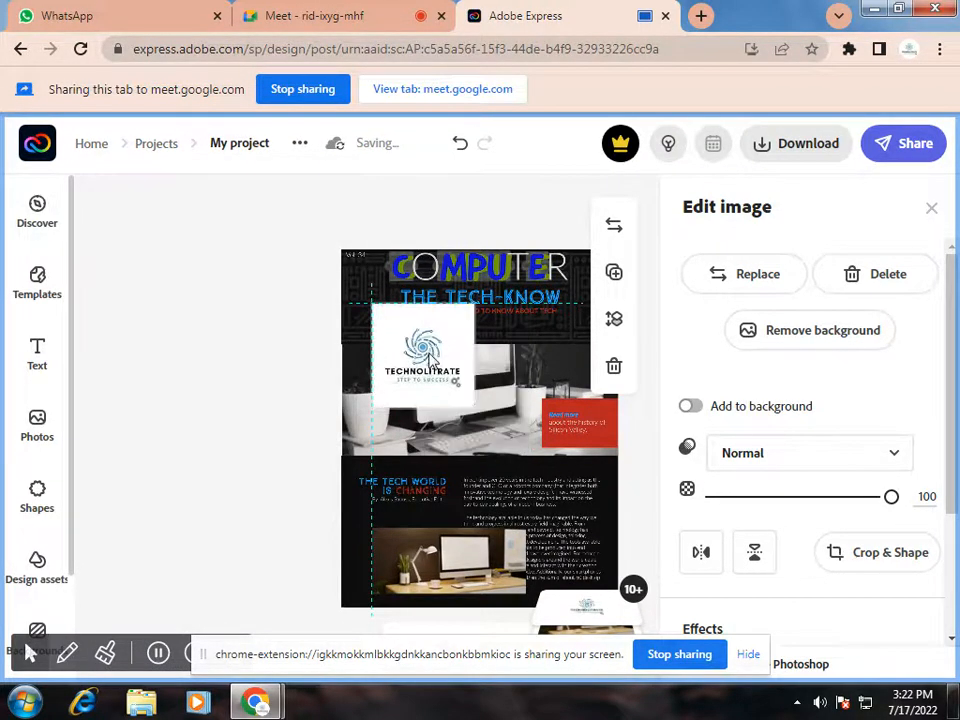
{"action": "left_click_drag", "start_coordinate": [472, 303], "coordinate": [428, 352]}
{"action": "left_click_drag", "start_coordinate": [419, 407], "coordinate": [380, 295]}
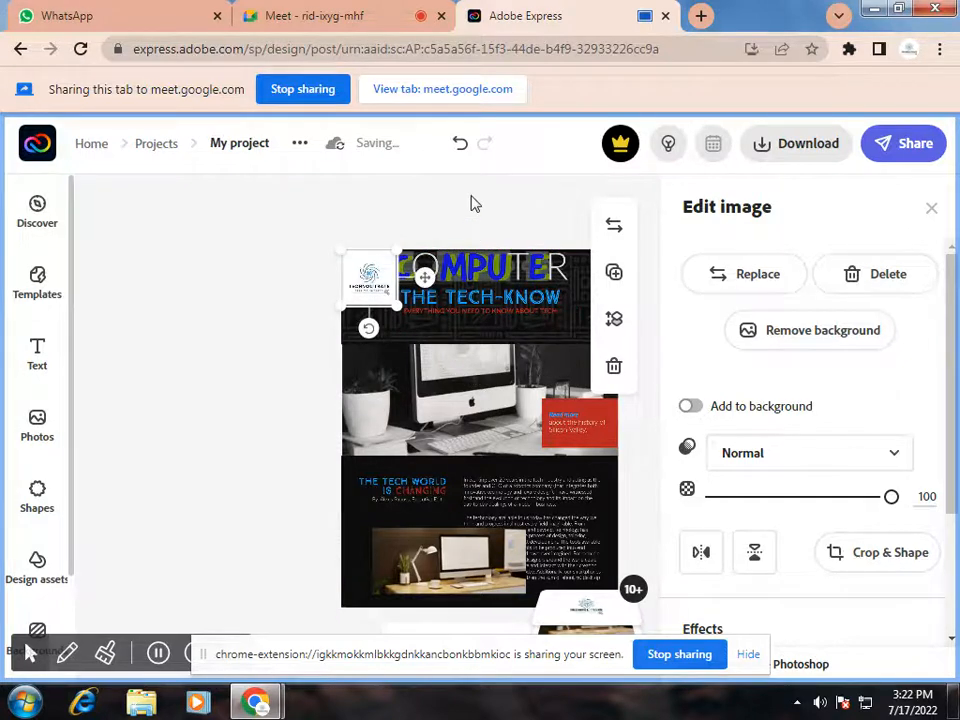
{"action": "left_click", "coordinate": [471, 238]}
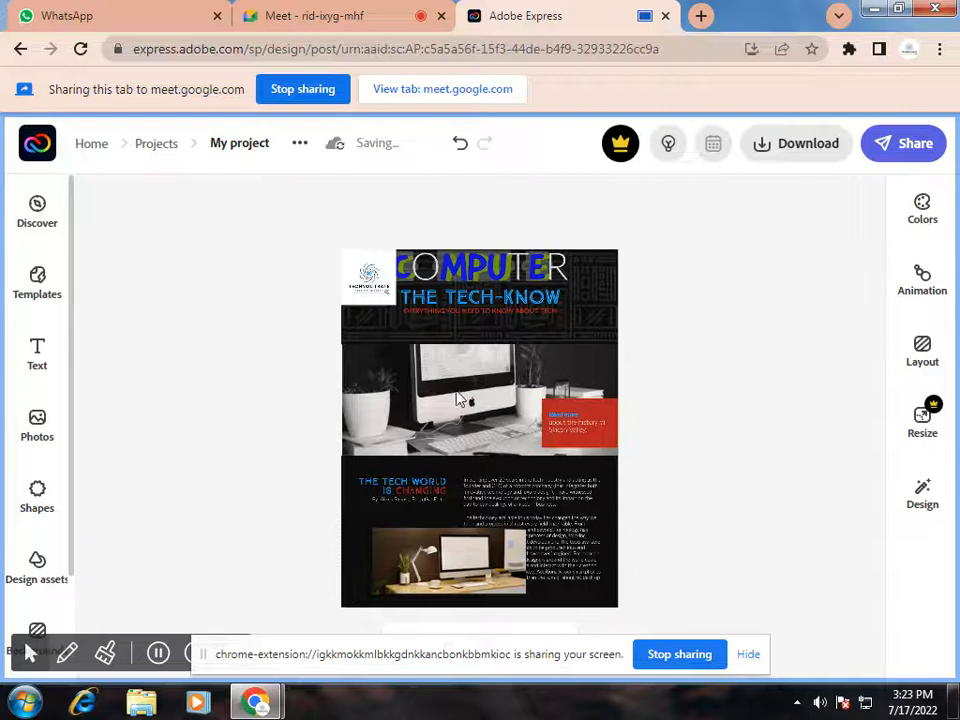
Open the shape library and view its suggested search categories.
{"action": "left_click", "coordinate": [58, 500]}
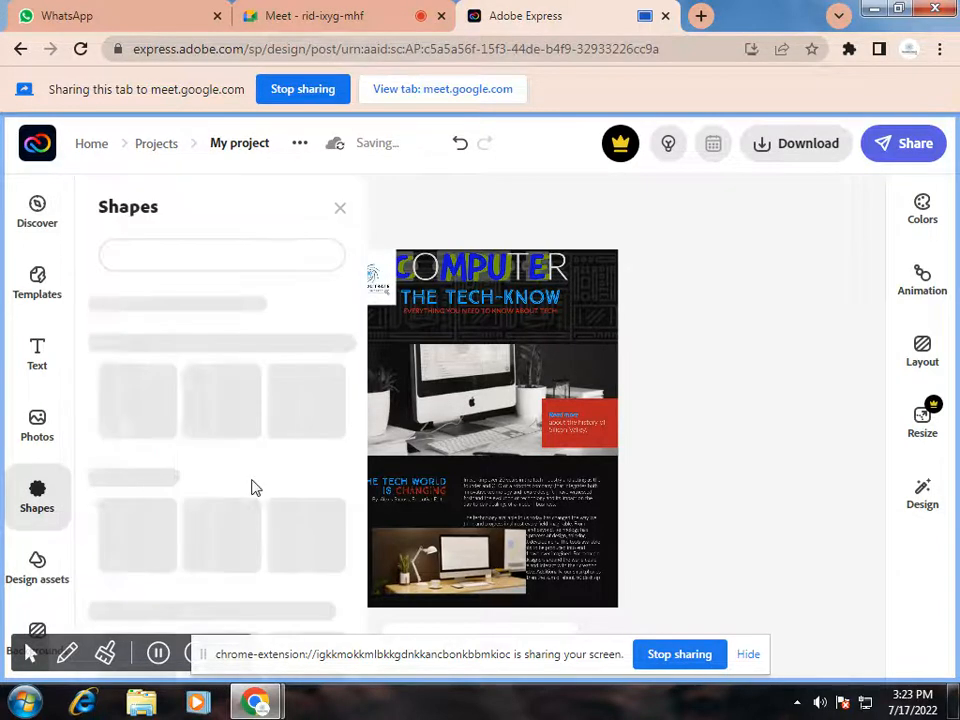
{"action": "left_click", "coordinate": [243, 251]}
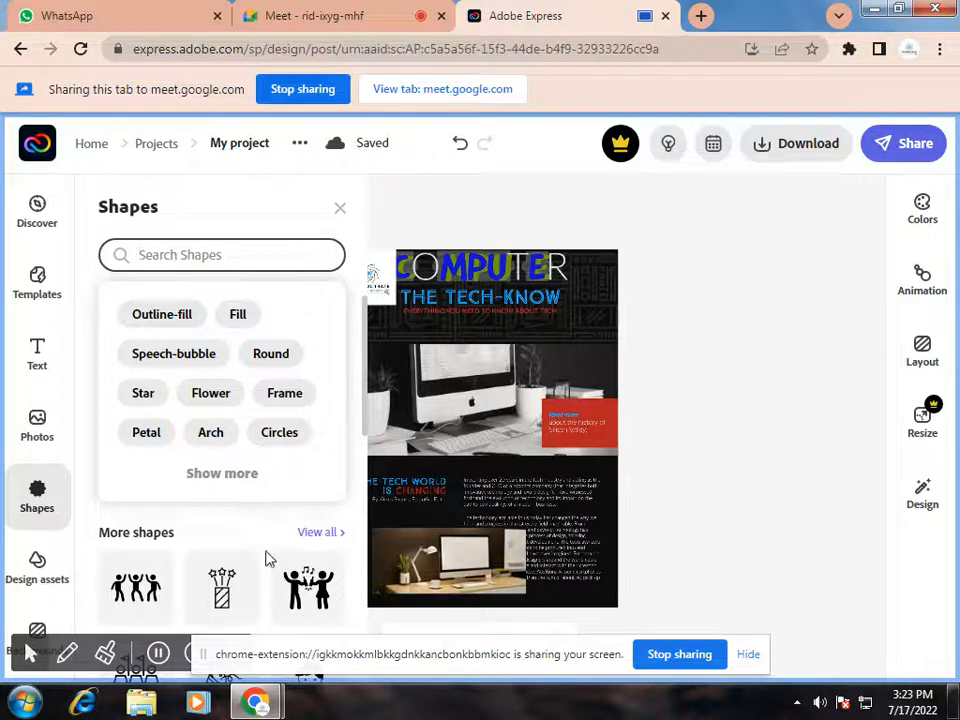
Switch to Google Meet, check the list of call participants, close it, and return to Adobe Express.
{"action": "left_click", "coordinate": [332, 8]}
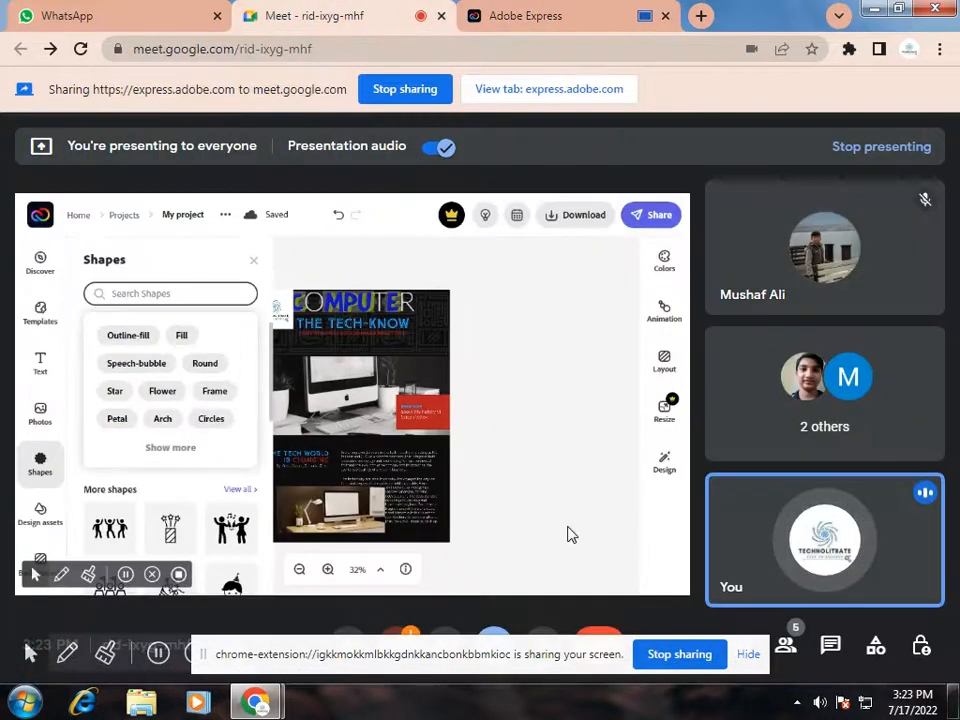
{"action": "left_click", "coordinate": [795, 660]}
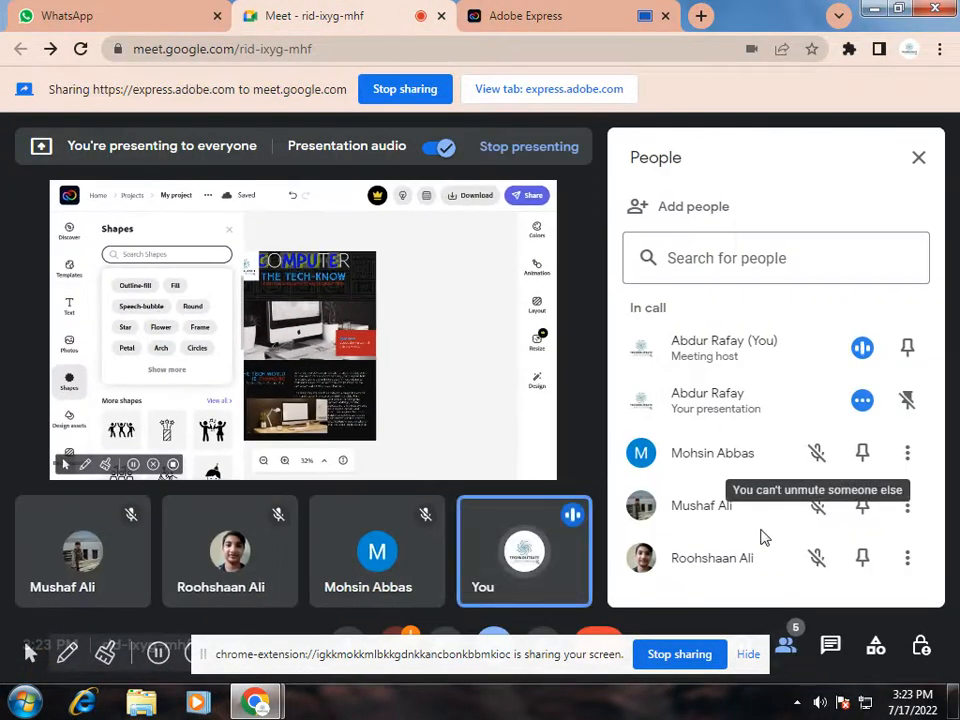
{"action": "left_click", "coordinate": [919, 157]}
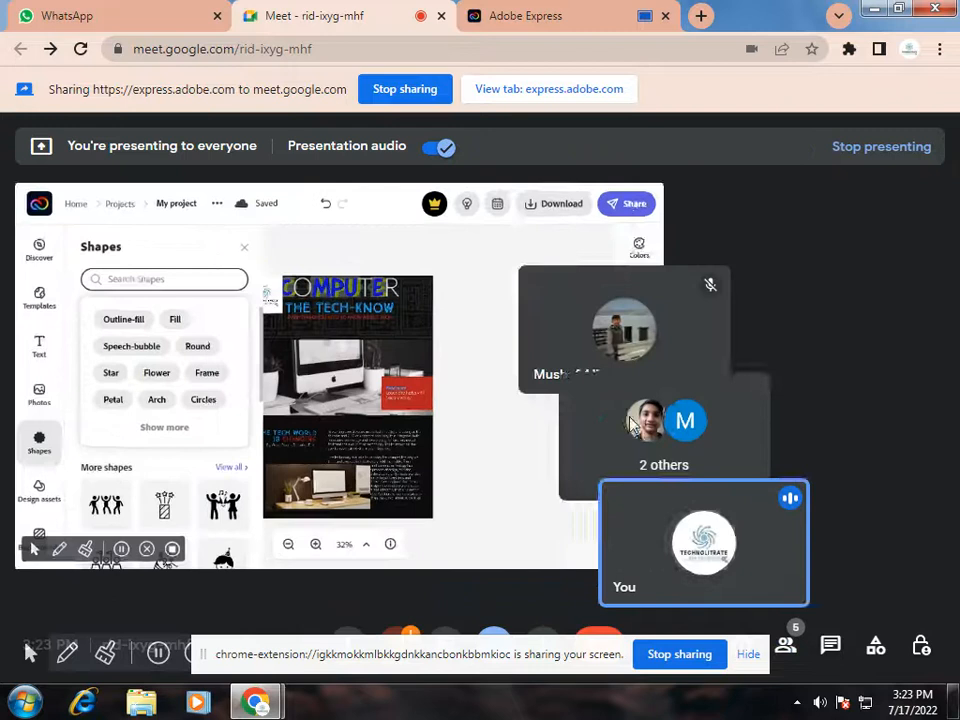
{"action": "left_click", "coordinate": [546, 12]}
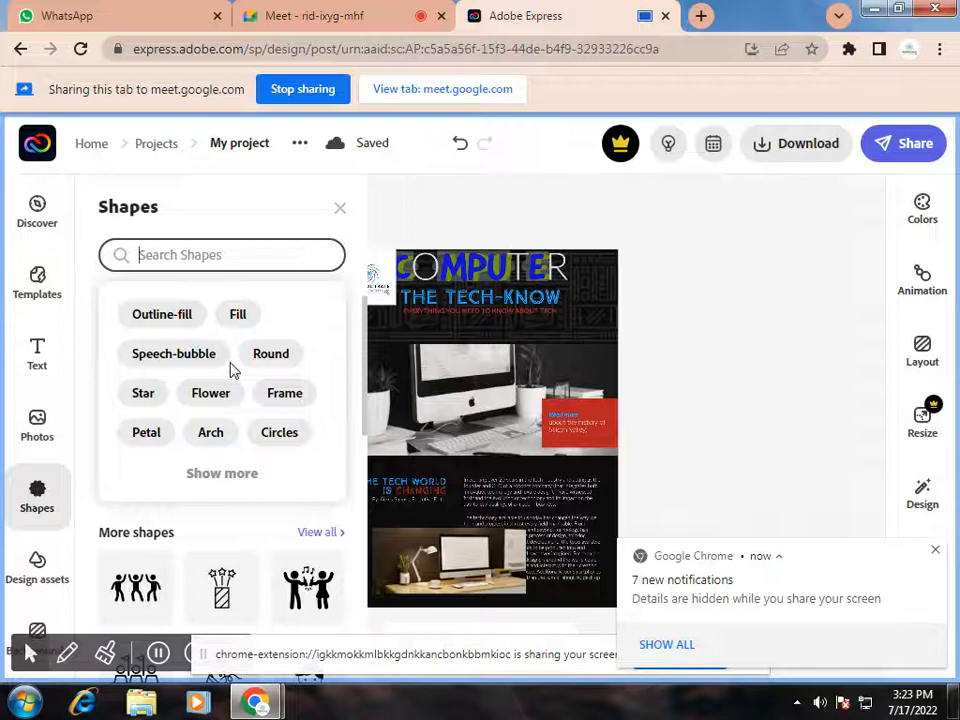
Browse the shape library's basic shapes and its further icon collection.
{"action": "left_click", "coordinate": [230, 262]}
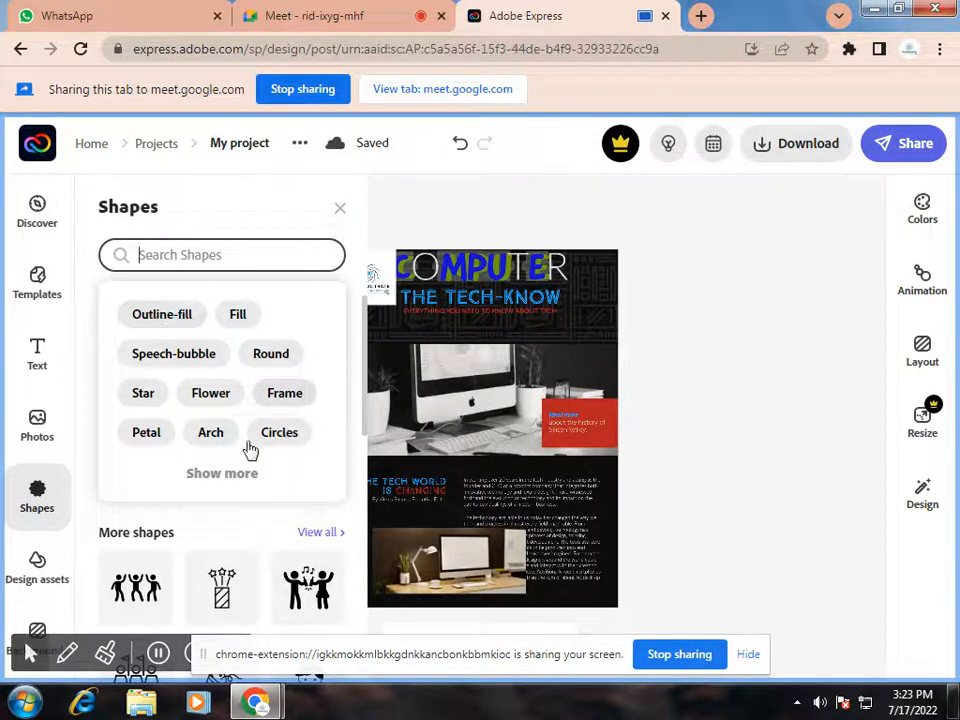
{"action": "left_click", "coordinate": [246, 536]}
{"action": "scroll", "coordinate": [246, 536], "scroll_direction": "down", "scroll_amount": 5}
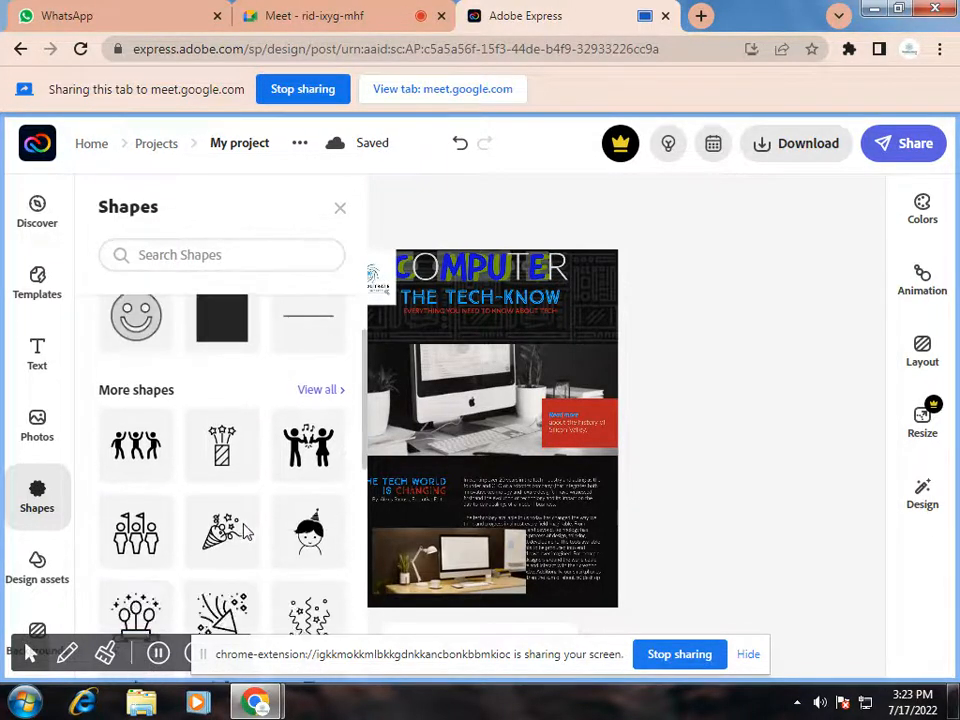
{"action": "scroll", "coordinate": [246, 536], "scroll_direction": "down", "scroll_amount": 1}
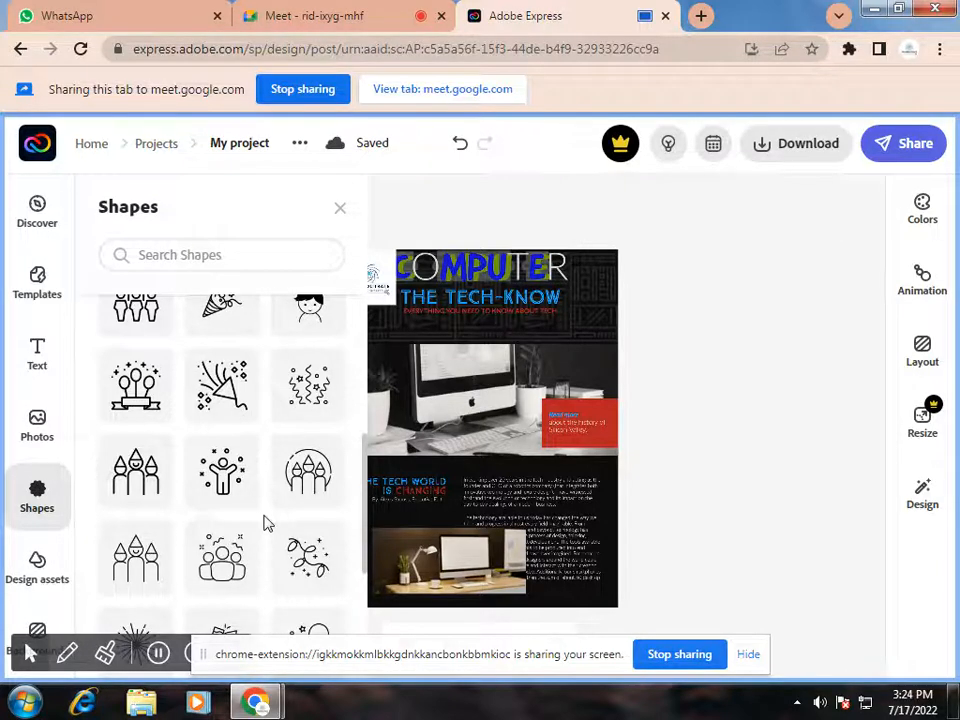
{"action": "scroll", "coordinate": [266, 522], "scroll_direction": "down", "scroll_amount": 5}
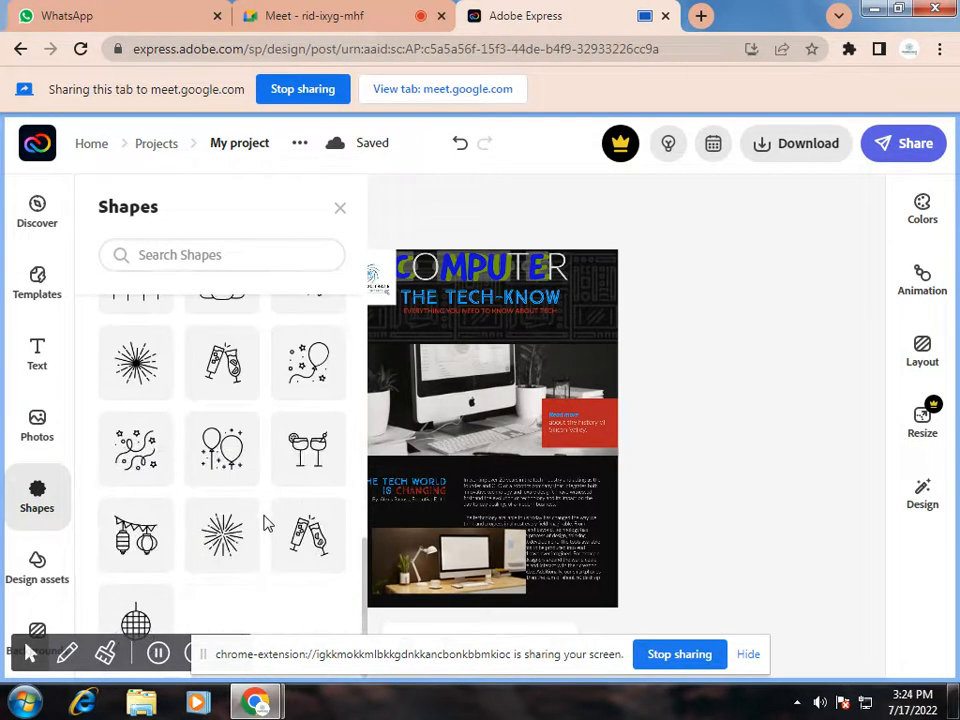
{"action": "scroll", "coordinate": [266, 523], "scroll_direction": "down", "scroll_amount": 1}
{"action": "scroll", "coordinate": [268, 522], "scroll_direction": "down", "scroll_amount": 2}
{"action": "scroll", "coordinate": [266, 522], "scroll_direction": "down", "scroll_amount": 2}
{"action": "scroll", "coordinate": [266, 523], "scroll_direction": "down", "scroll_amount": 2}
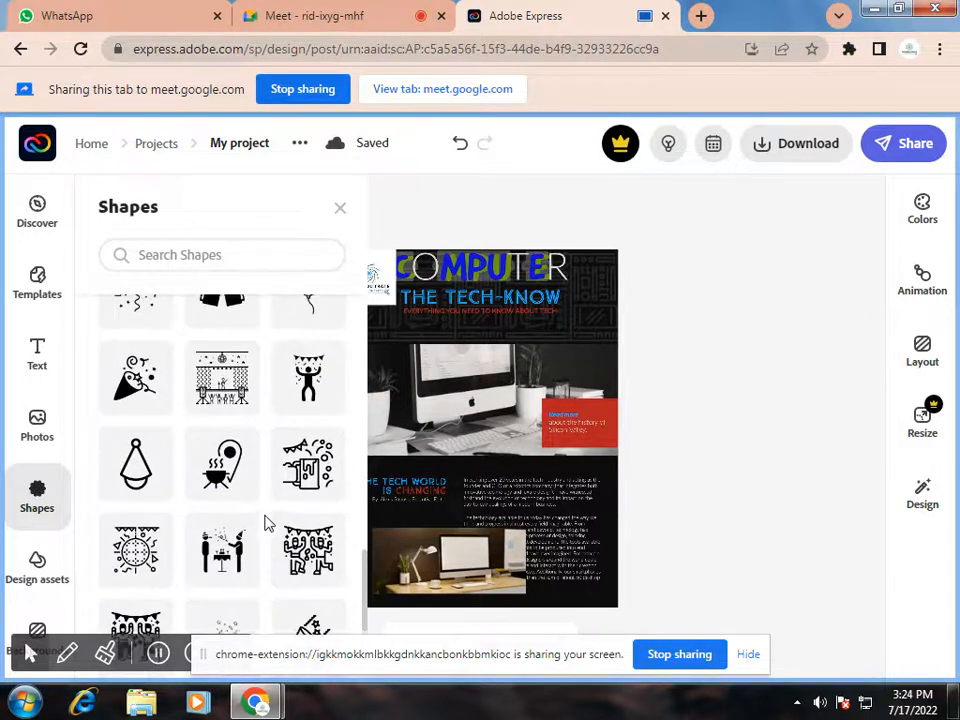
{"action": "scroll", "coordinate": [268, 522], "scroll_direction": "up", "scroll_amount": 1}
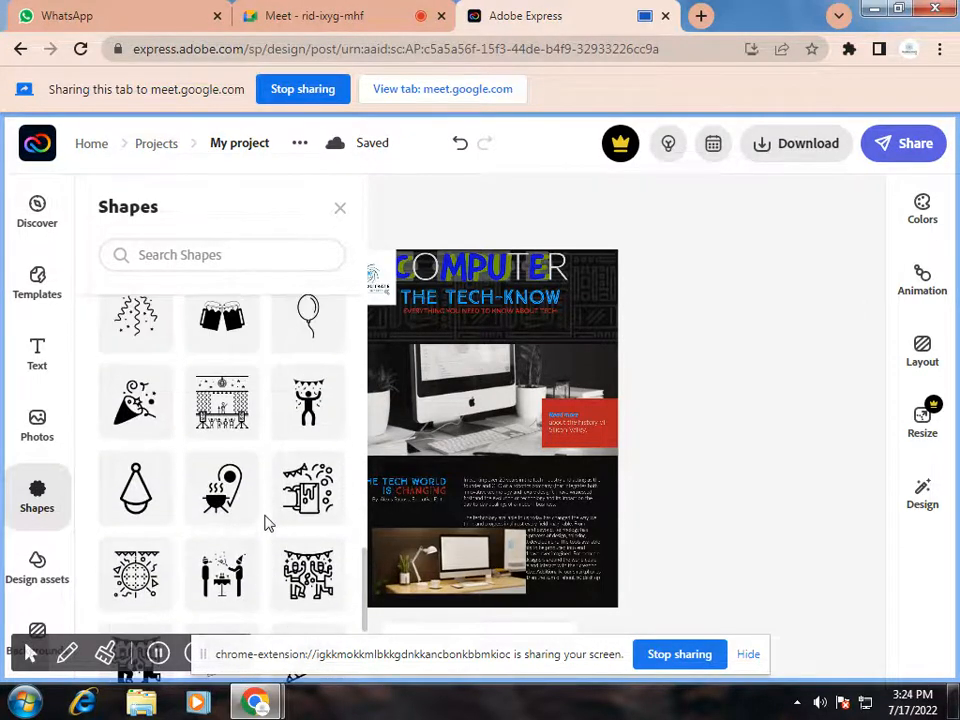
{"action": "scroll", "coordinate": [266, 522], "scroll_direction": "up", "scroll_amount": 5}
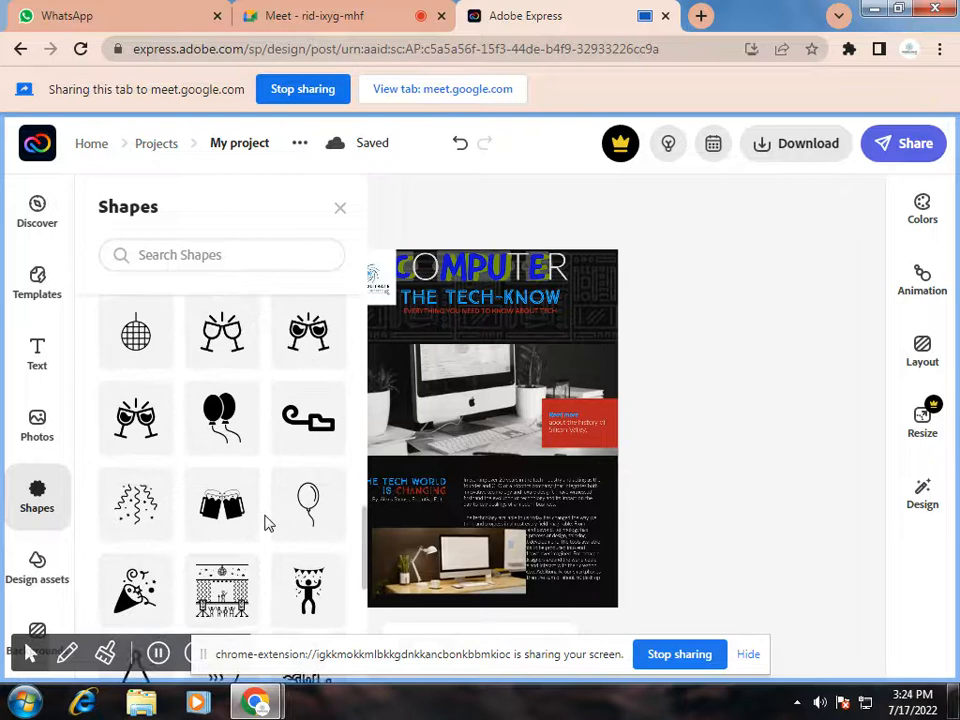
{"action": "scroll", "coordinate": [266, 522], "scroll_direction": "up", "scroll_amount": 5}
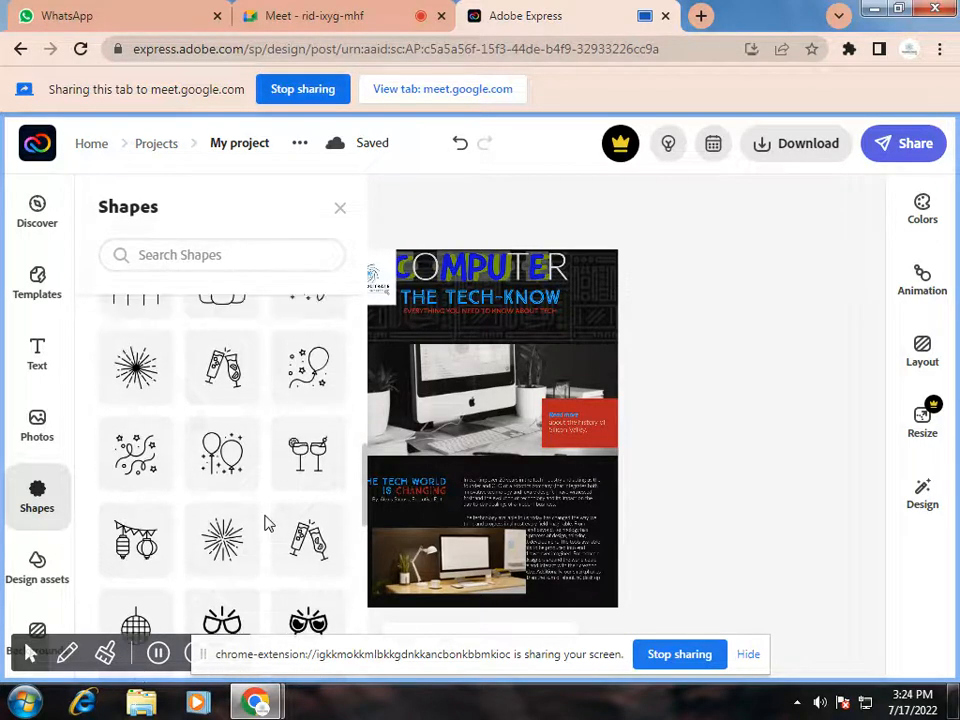
{"action": "scroll", "coordinate": [268, 522], "scroll_direction": "up", "scroll_amount": 1}
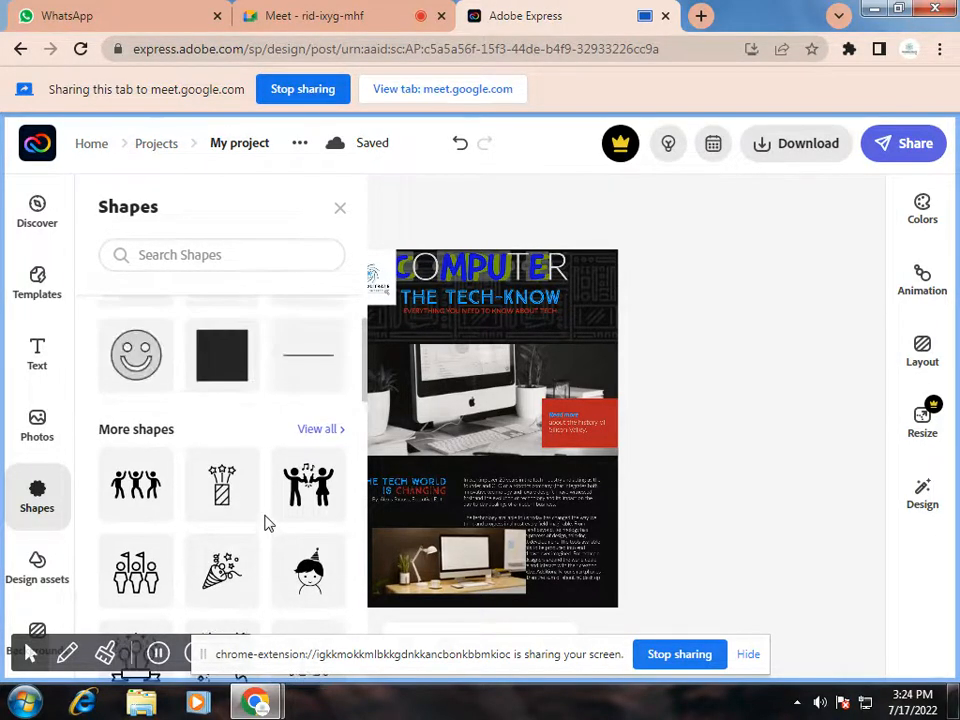
{"action": "scroll", "coordinate": [268, 522], "scroll_direction": "down", "scroll_amount": 1}
{"action": "scroll", "coordinate": [268, 522], "scroll_direction": "up", "scroll_amount": 2}
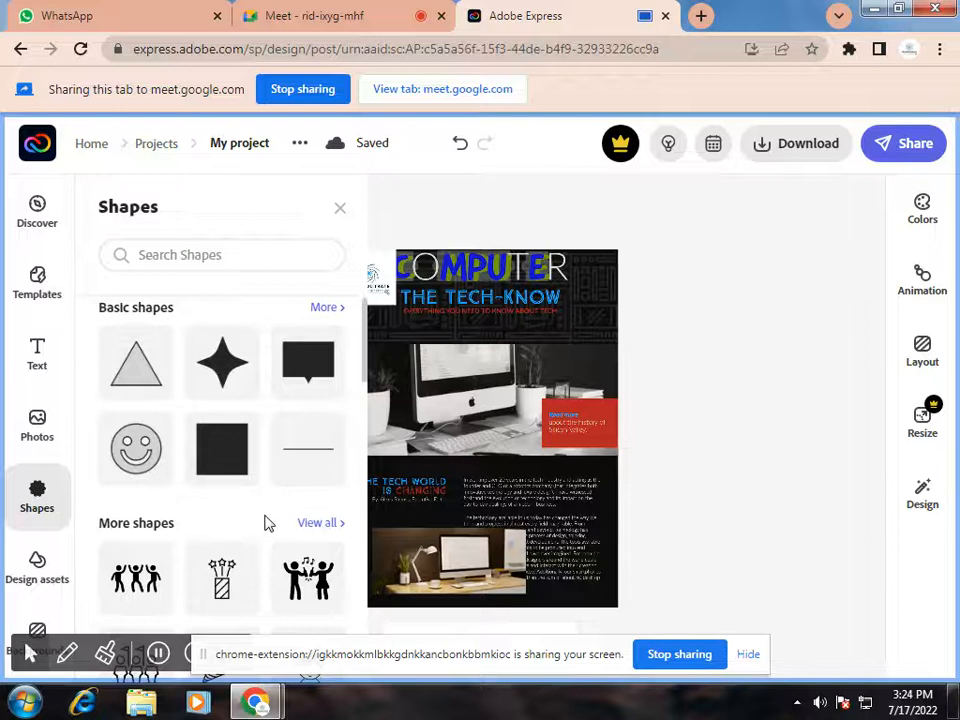
Search the shape library for COMPUTER and look through the matching computer icons.
{"action": "left_click", "coordinate": [283, 254]}
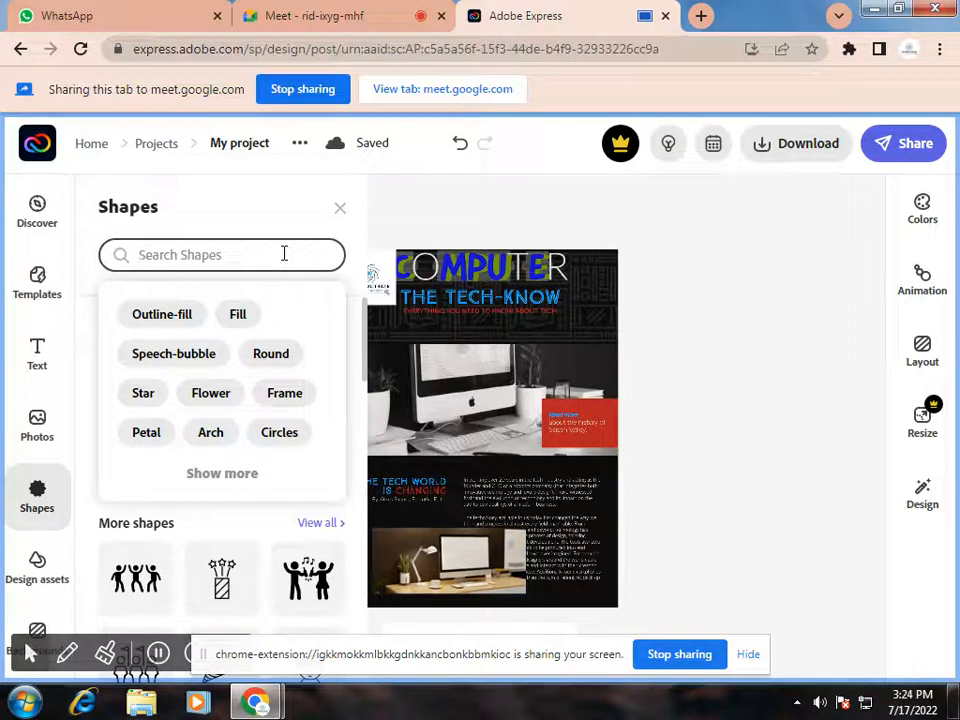
{"action": "type", "text": "comput"}
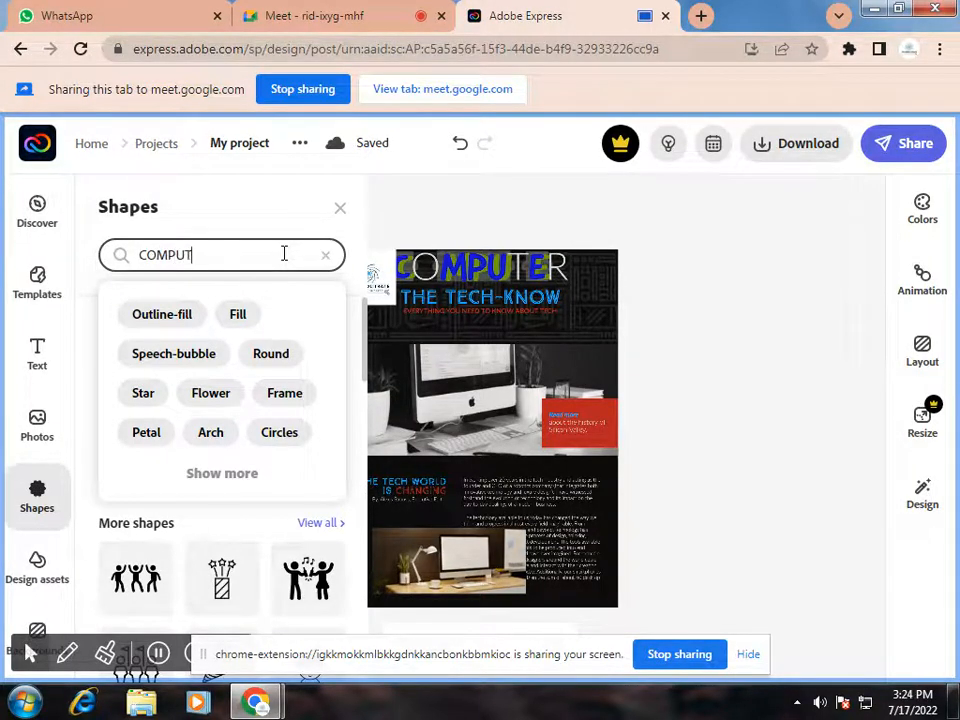
{"action": "key", "text": "Return"}
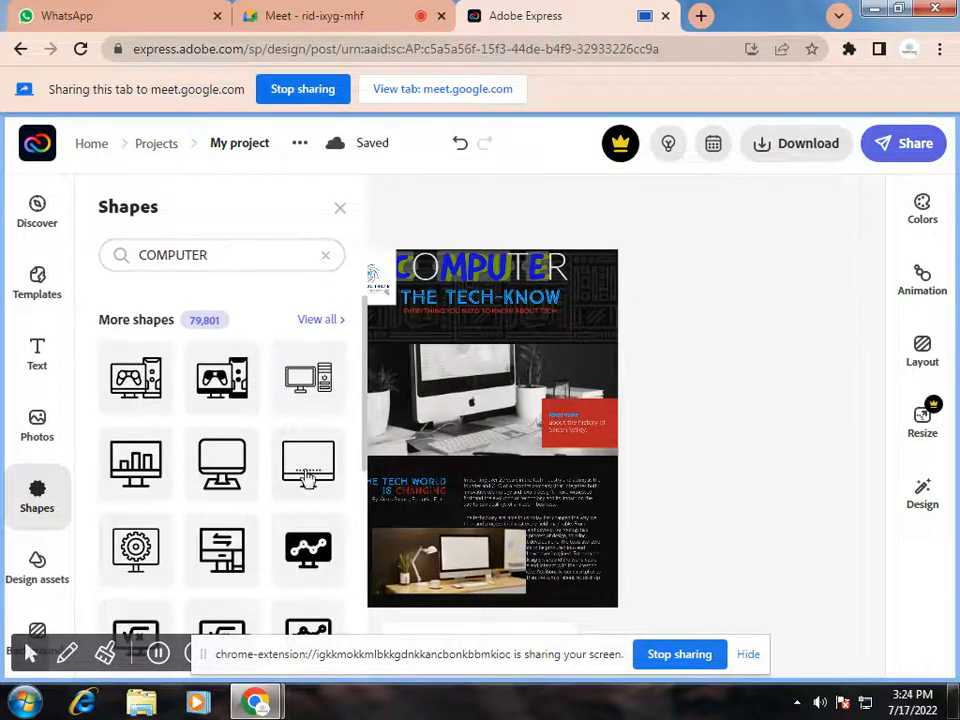
{"action": "scroll", "coordinate": [270, 500], "scroll_direction": "down", "scroll_amount": 3}
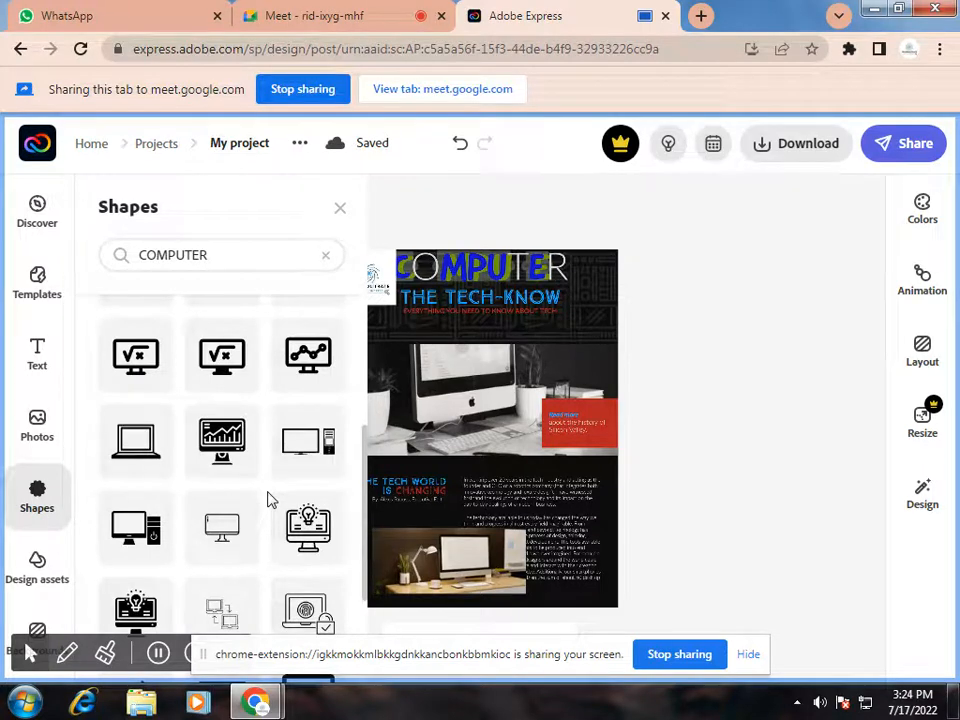
{"action": "scroll", "coordinate": [270, 500], "scroll_direction": "down", "scroll_amount": 2}
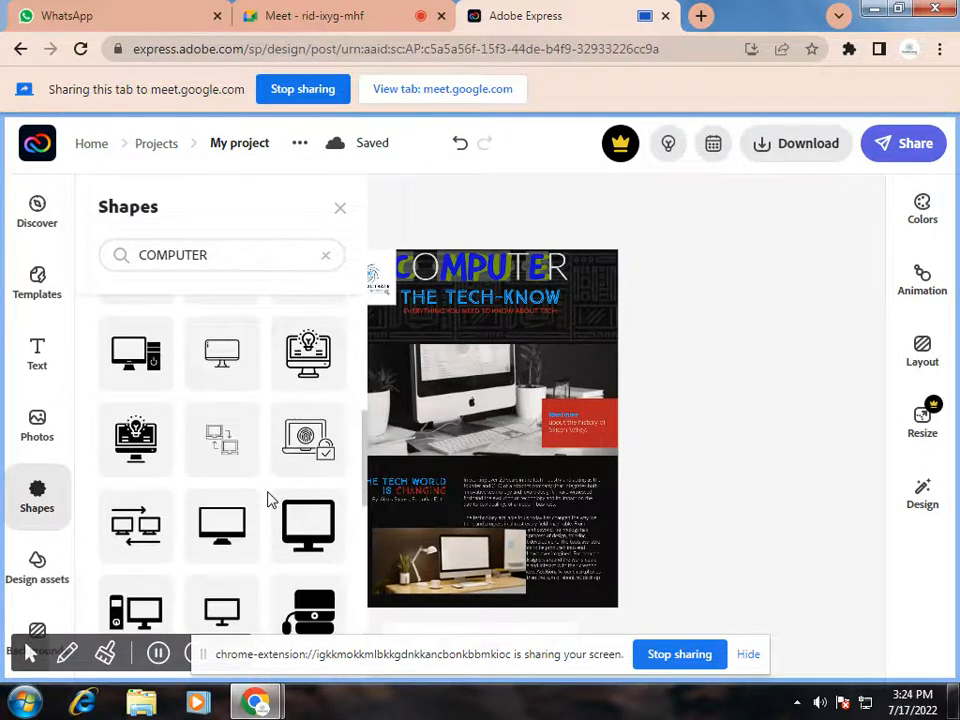
{"action": "scroll", "coordinate": [270, 500], "scroll_direction": "down", "scroll_amount": 1}
{"action": "scroll", "coordinate": [270, 500], "scroll_direction": "down", "scroll_amount": 2}
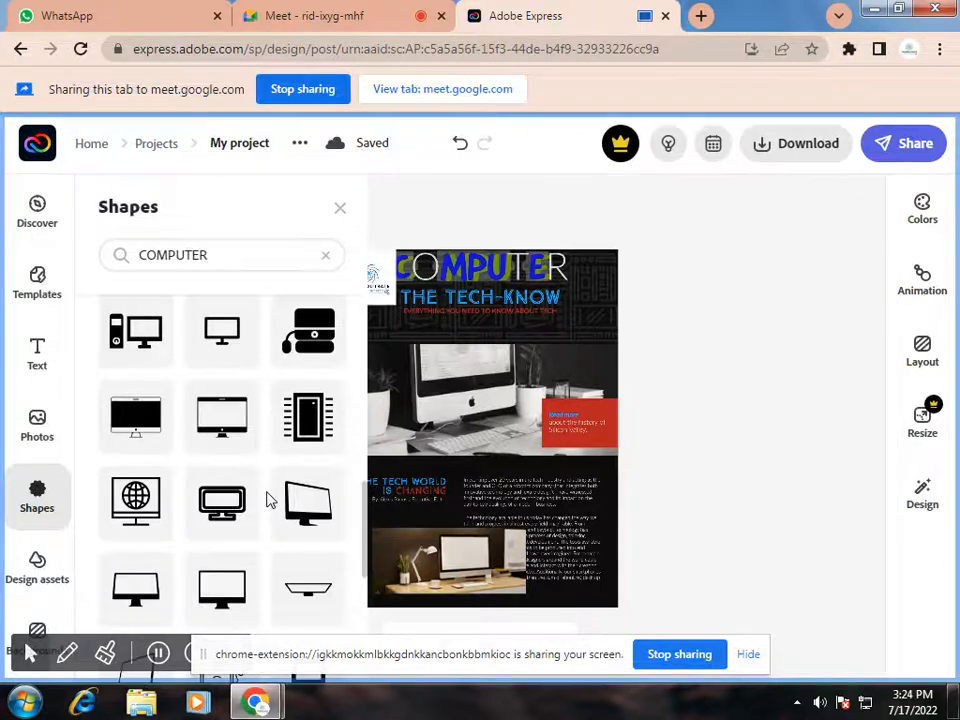
{"action": "scroll", "coordinate": [268, 500], "scroll_direction": "up", "scroll_amount": 3}
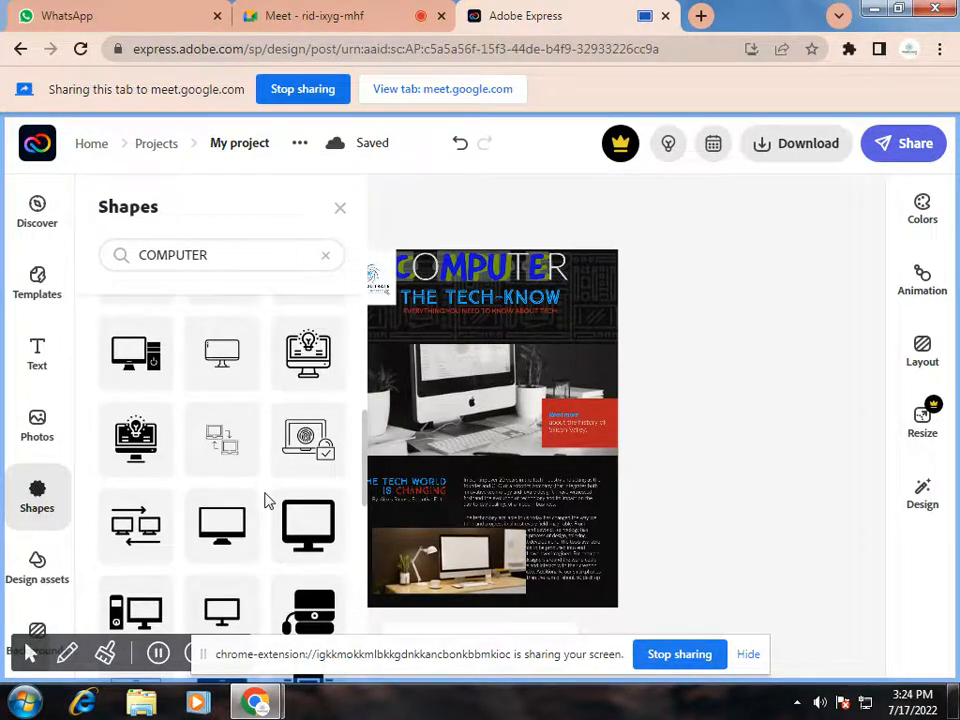
{"action": "scroll", "coordinate": [268, 500], "scroll_direction": "up", "scroll_amount": 2}
{"action": "scroll", "coordinate": [266, 500], "scroll_direction": "up", "scroll_amount": 3}
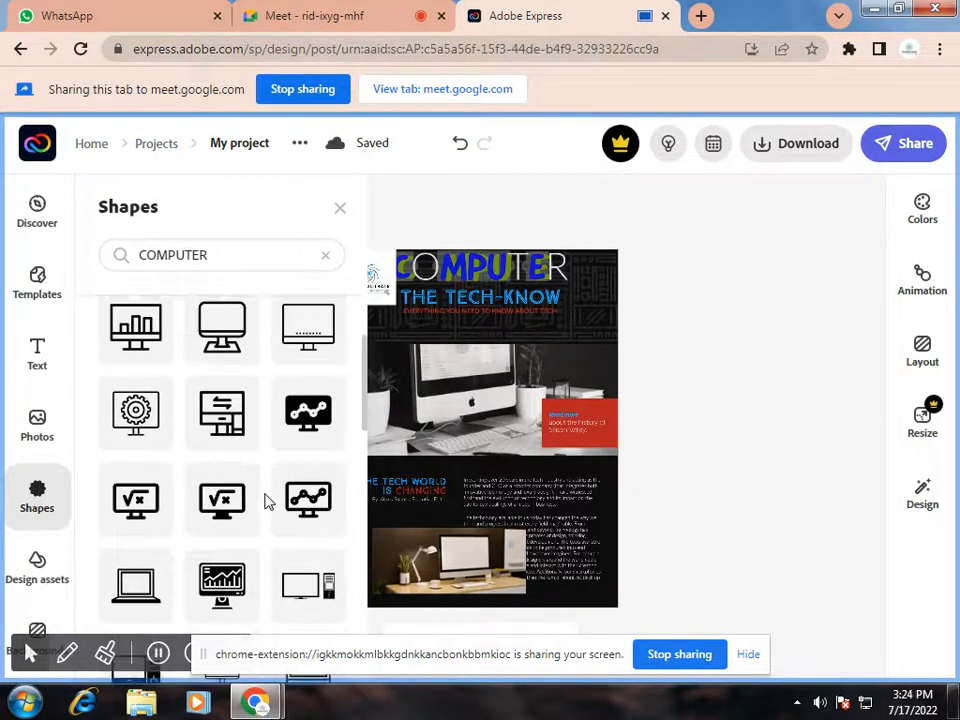
Switch to Google Meet, send a participant the chat message "OTHERS CAN HERE ME" preceded by their name, and return to Adobe Express.
{"action": "left_click", "coordinate": [336, 12]}
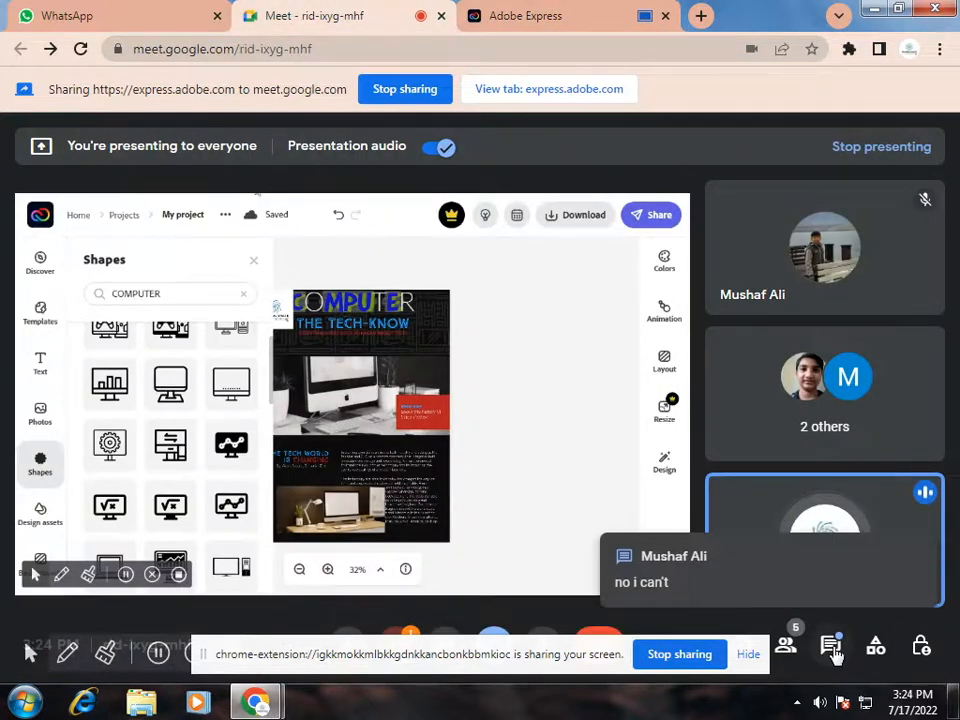
{"action": "left_click", "coordinate": [786, 645]}
{"action": "left_click", "coordinate": [835, 650]}
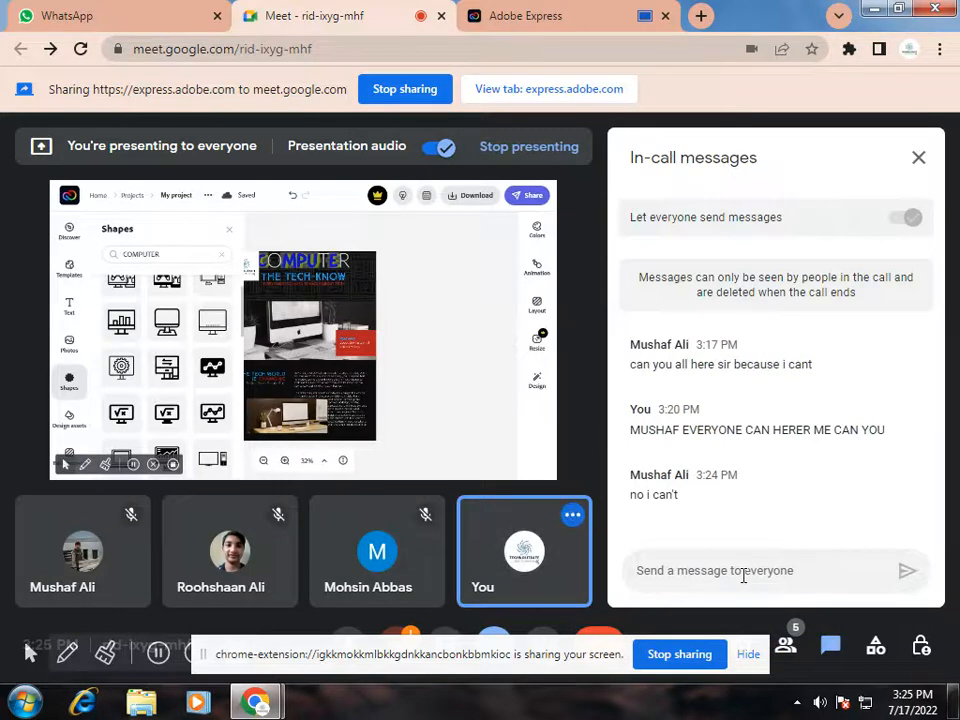
{"action": "type", "text": "MUSHAF"}
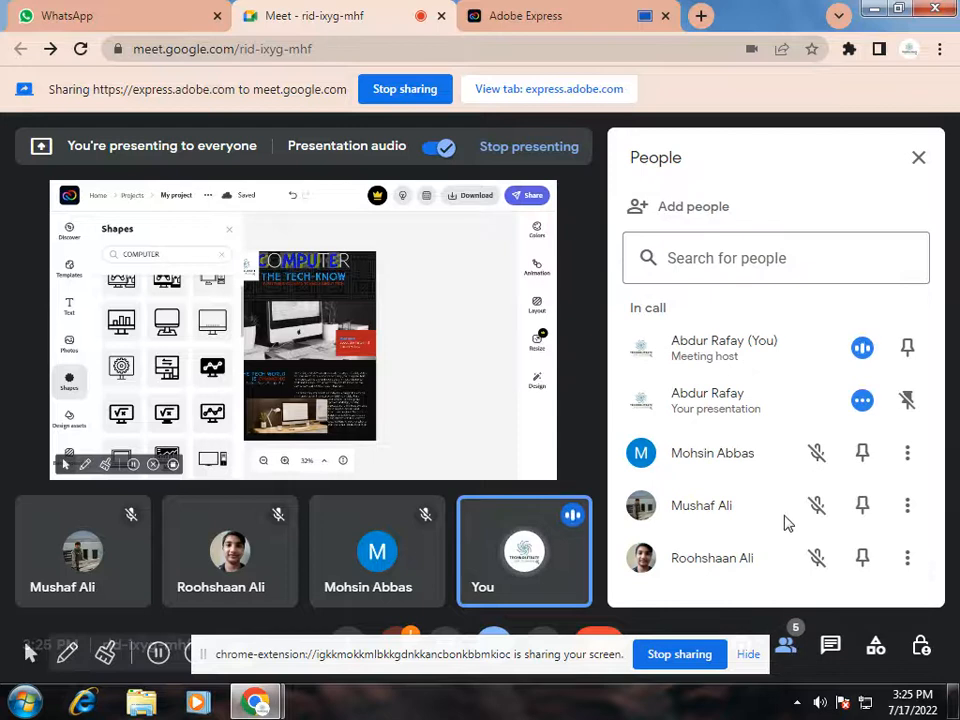
{"action": "left_click", "coordinate": [828, 648]}
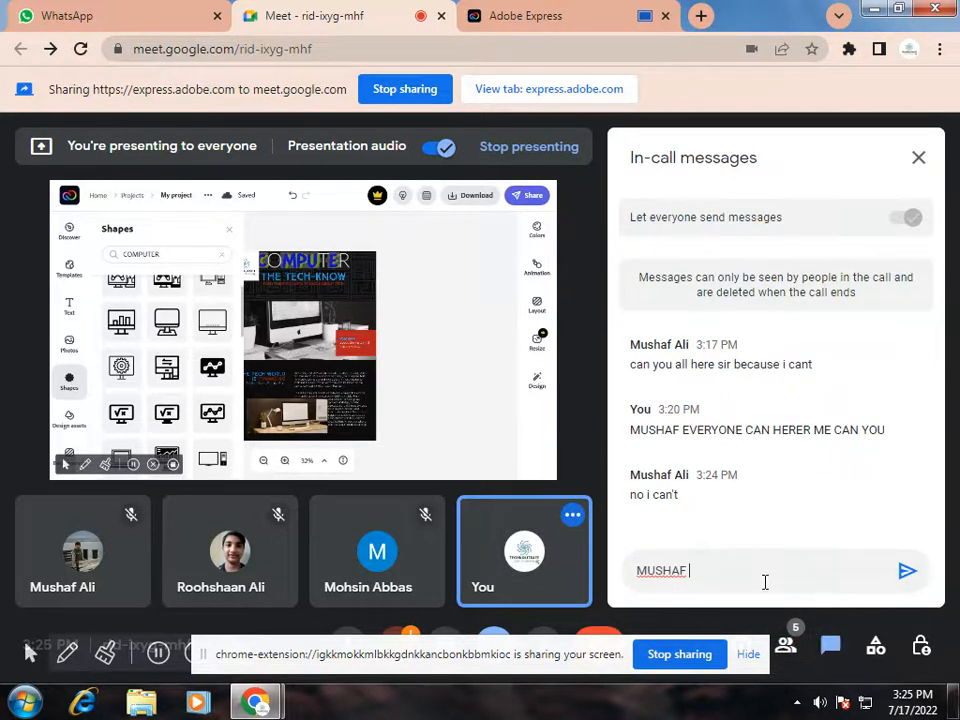
{"action": "type", "text": "OTHERS CAN HERE ME"}
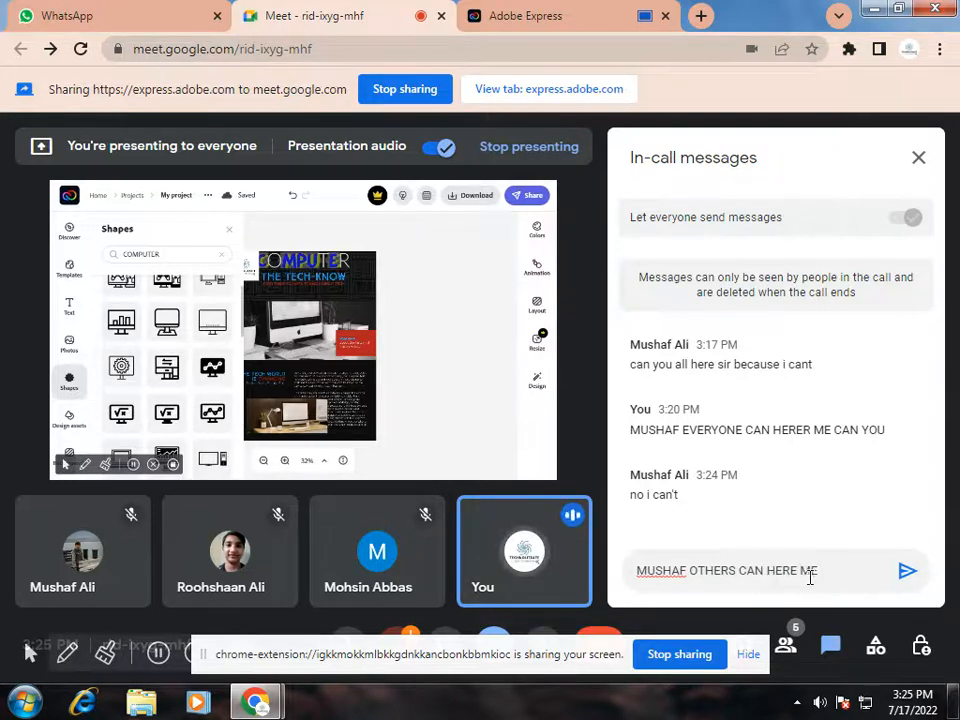
{"action": "key", "text": "Return"}
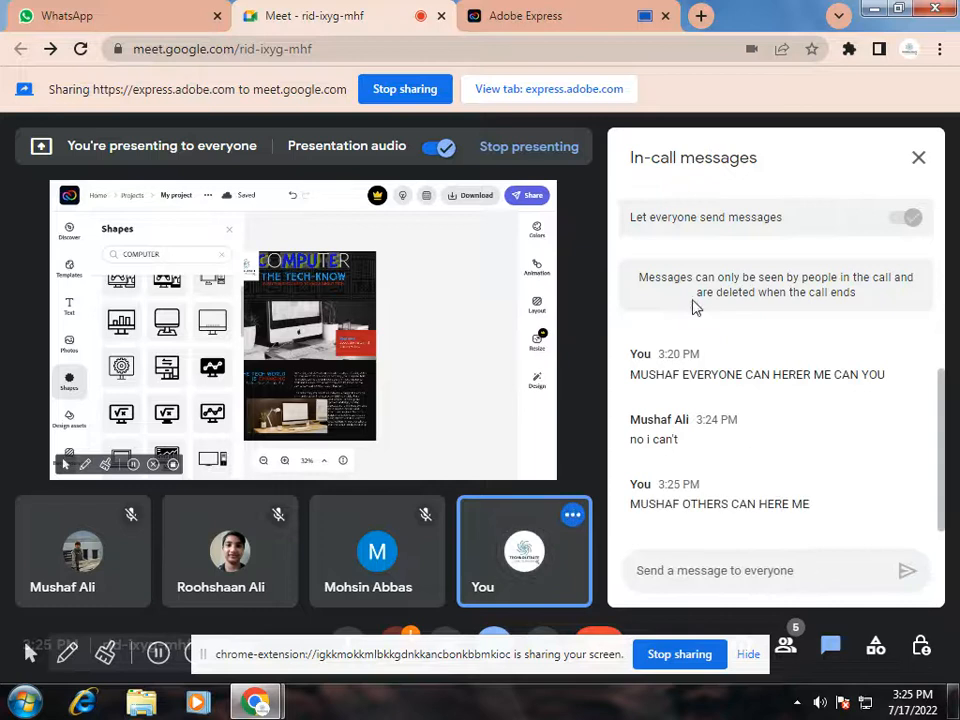
{"action": "left_click", "coordinate": [918, 157]}
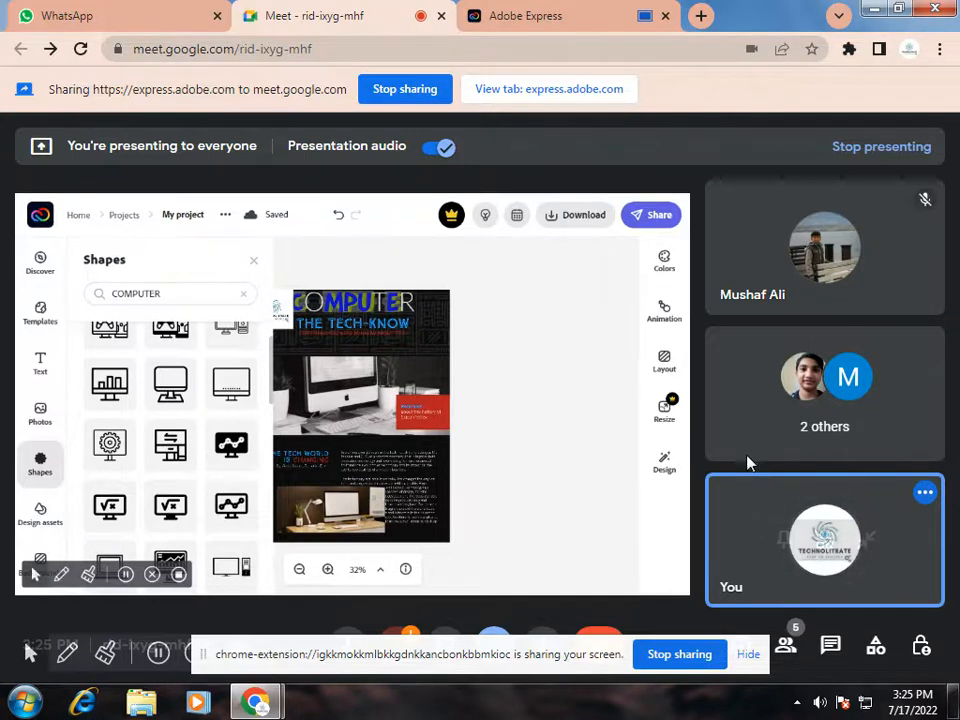
{"action": "left_click", "coordinate": [555, 26]}
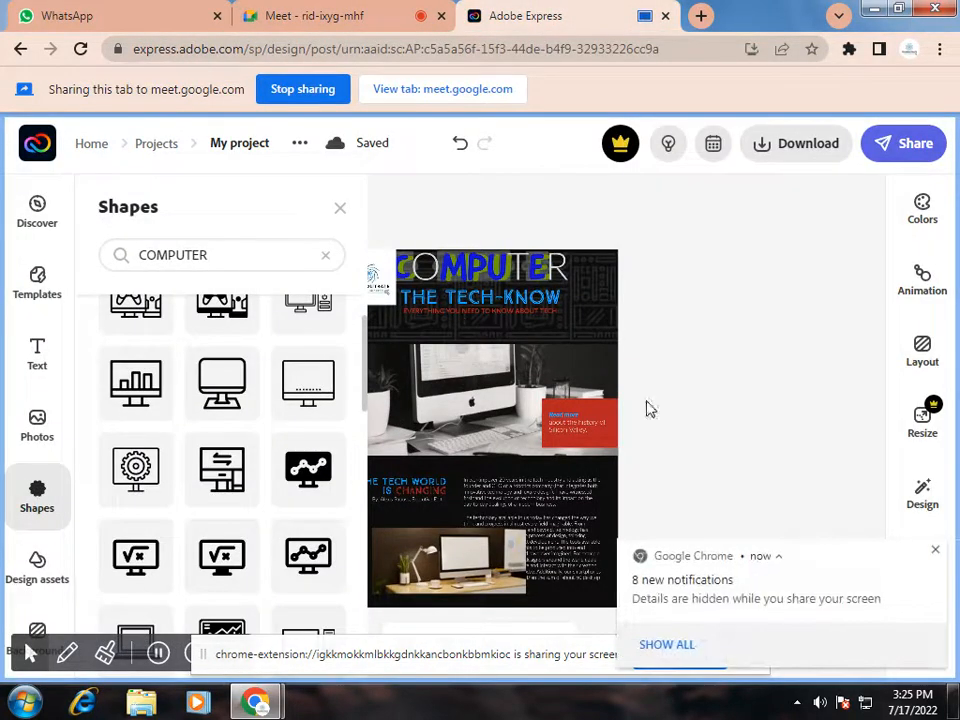
{"action": "left_click", "coordinate": [935, 550]}
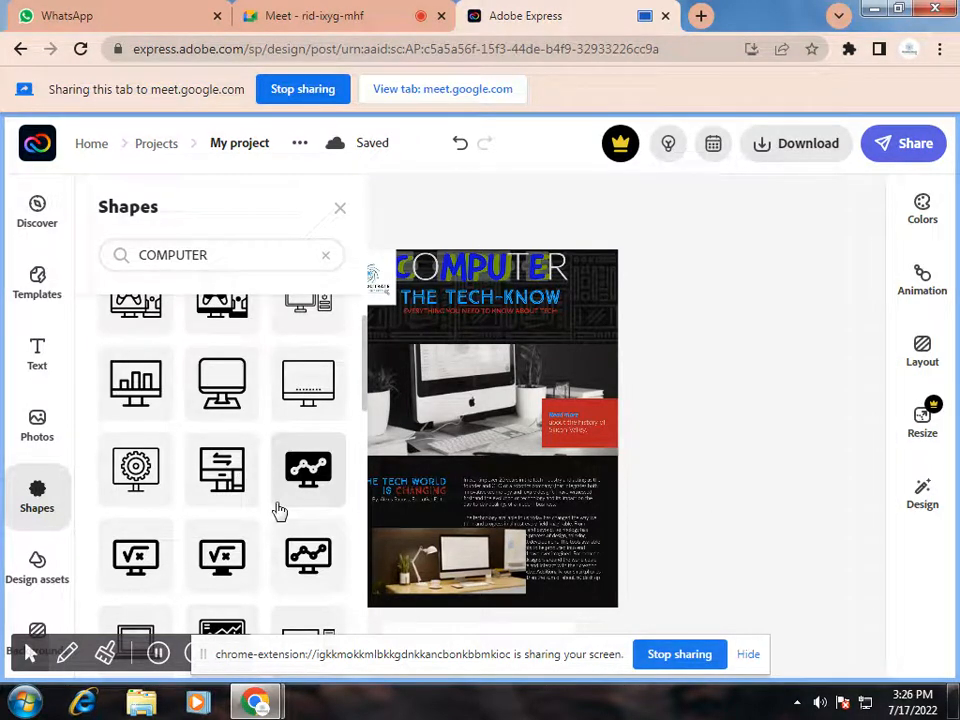
Switch to Google Meet to check for new chat replies and return to Adobe Express.
{"action": "scroll", "coordinate": [272, 520], "scroll_direction": "down", "scroll_amount": 5}
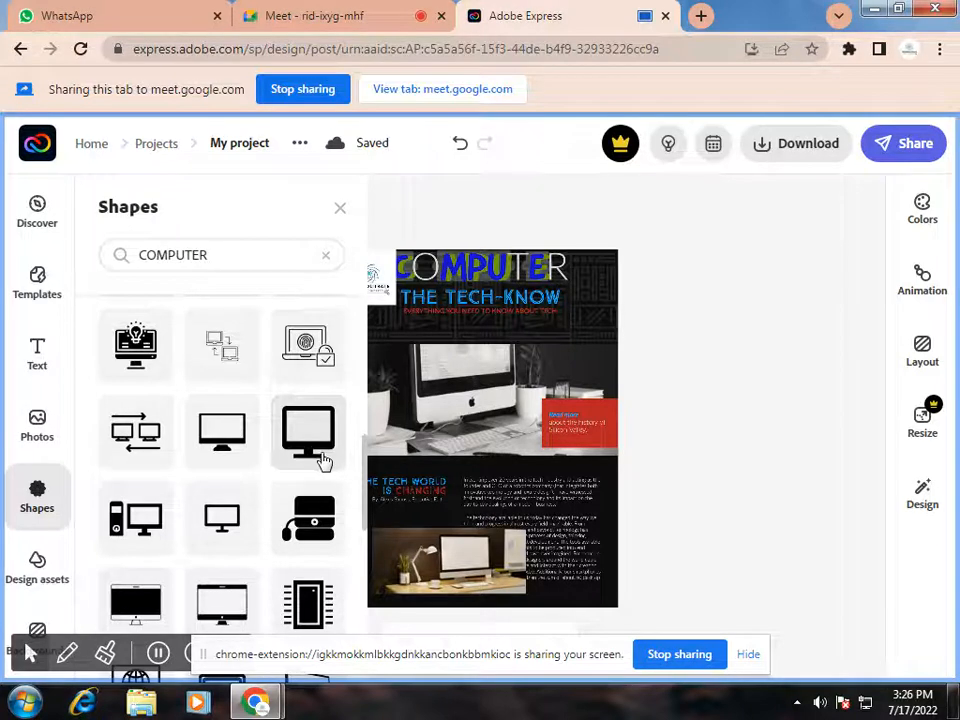
{"action": "left_click", "coordinate": [318, 15]}
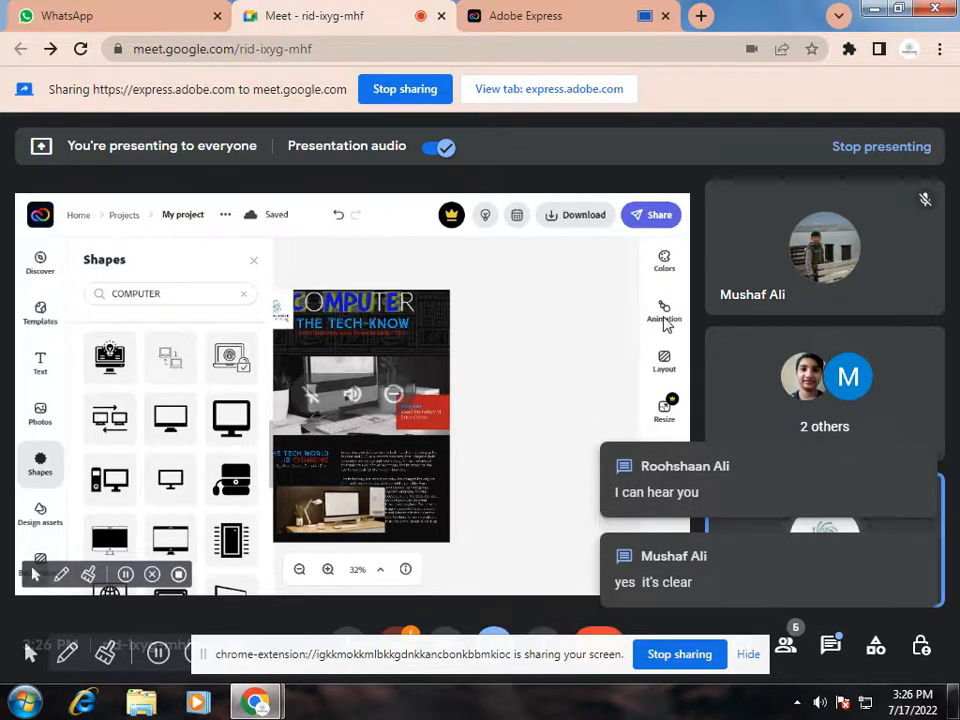
{"action": "left_click", "coordinate": [518, 12]}
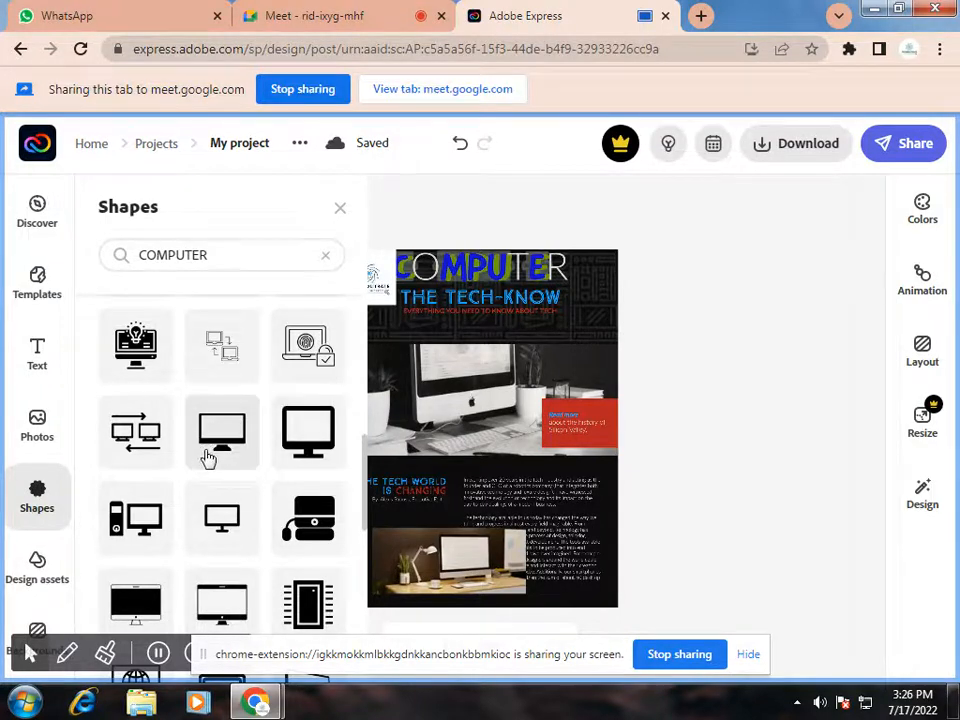
Add the outlined monitor-with-tower shape from the COMPUTER results to the page and select the photo section behind it.
{"action": "scroll", "coordinate": [208, 458], "scroll_direction": "up", "scroll_amount": 2}
{"action": "scroll", "coordinate": [208, 458], "scroll_direction": "up", "scroll_amount": 5}
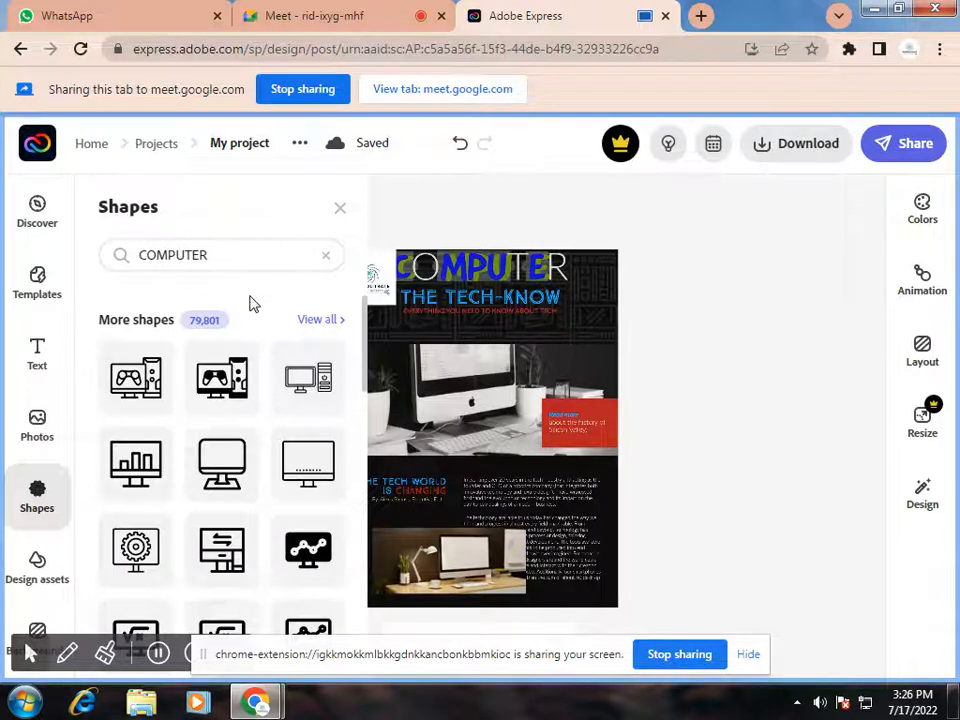
{"action": "scroll", "coordinate": [296, 409], "scroll_direction": "down", "scroll_amount": 1}
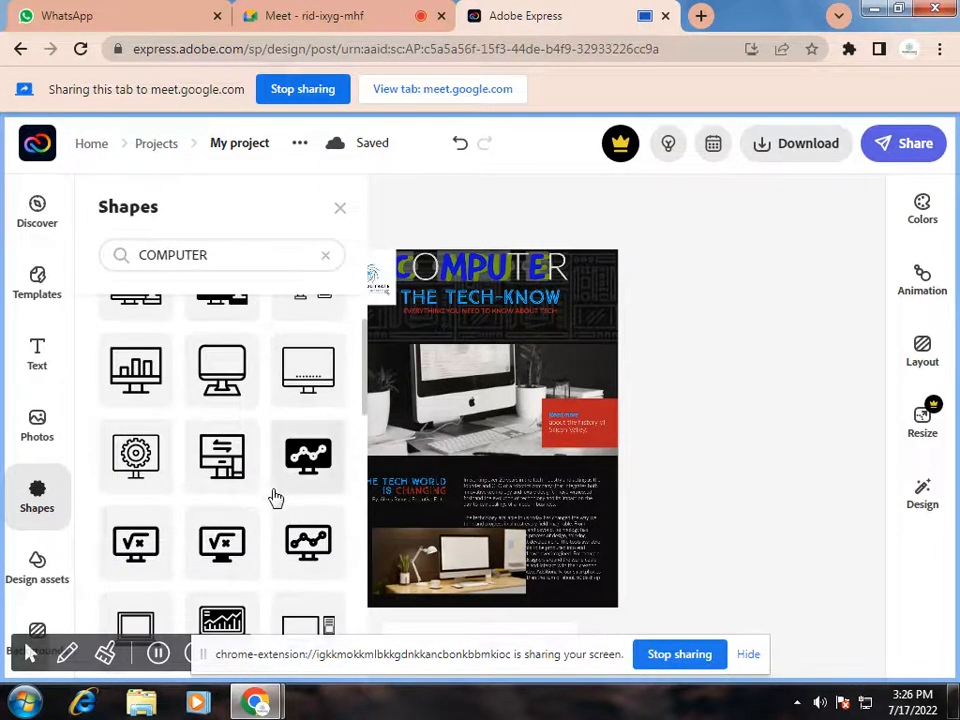
{"action": "scroll", "coordinate": [229, 424], "scroll_direction": "down", "scroll_amount": 2}
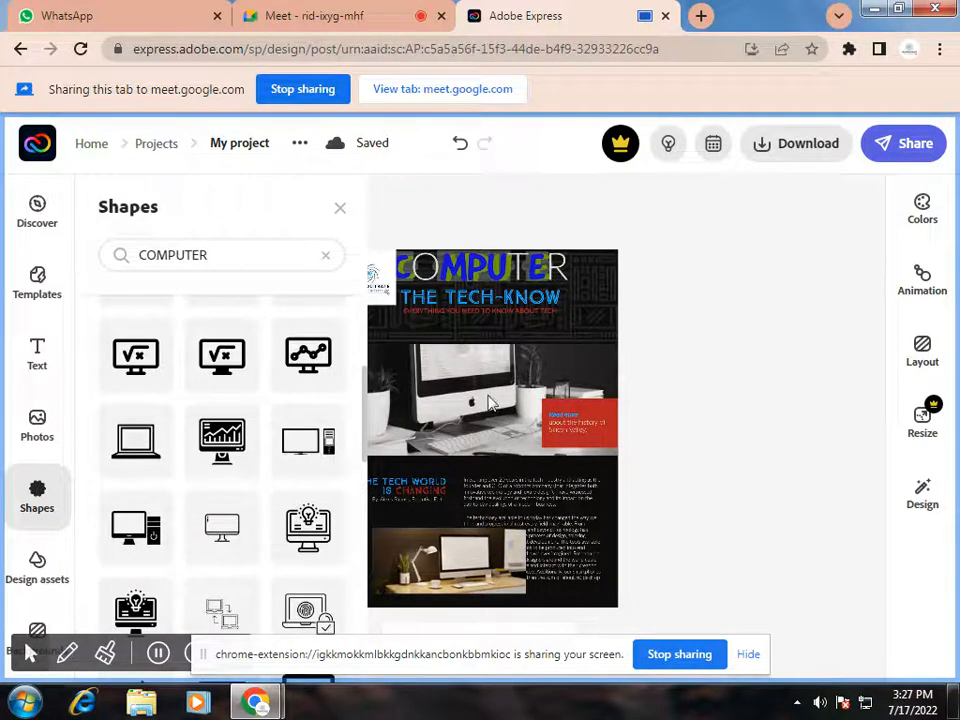
{"action": "left_click", "coordinate": [319, 436]}
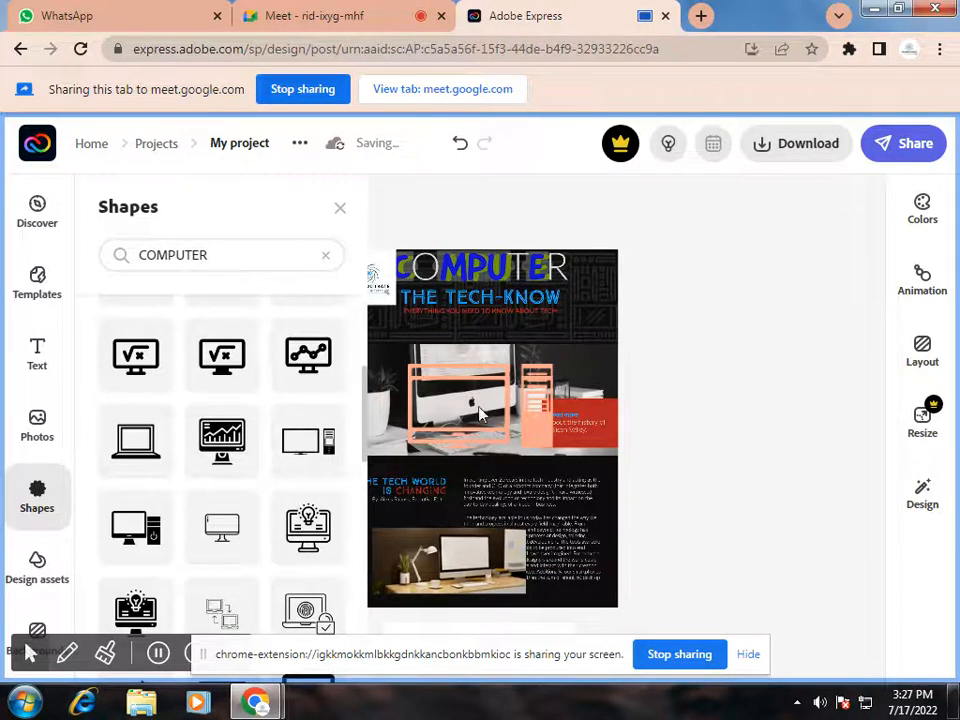
{"action": "left_click", "coordinate": [484, 414]}
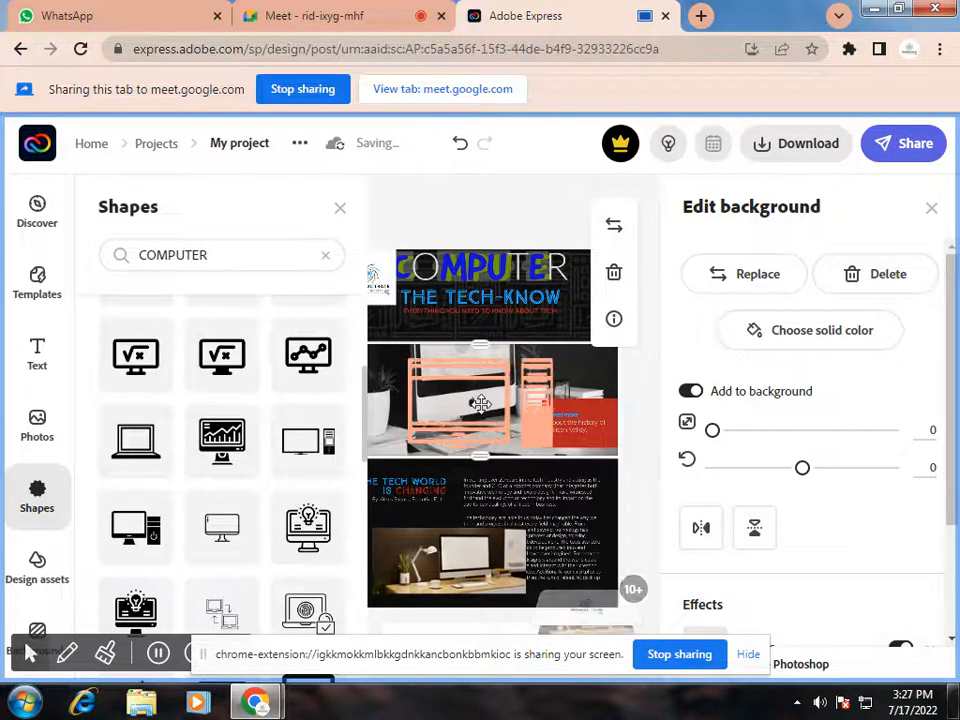
Close the shape library and move the lower computer shape down off the photo onto the black article section.
{"action": "left_click", "coordinate": [340, 208]}
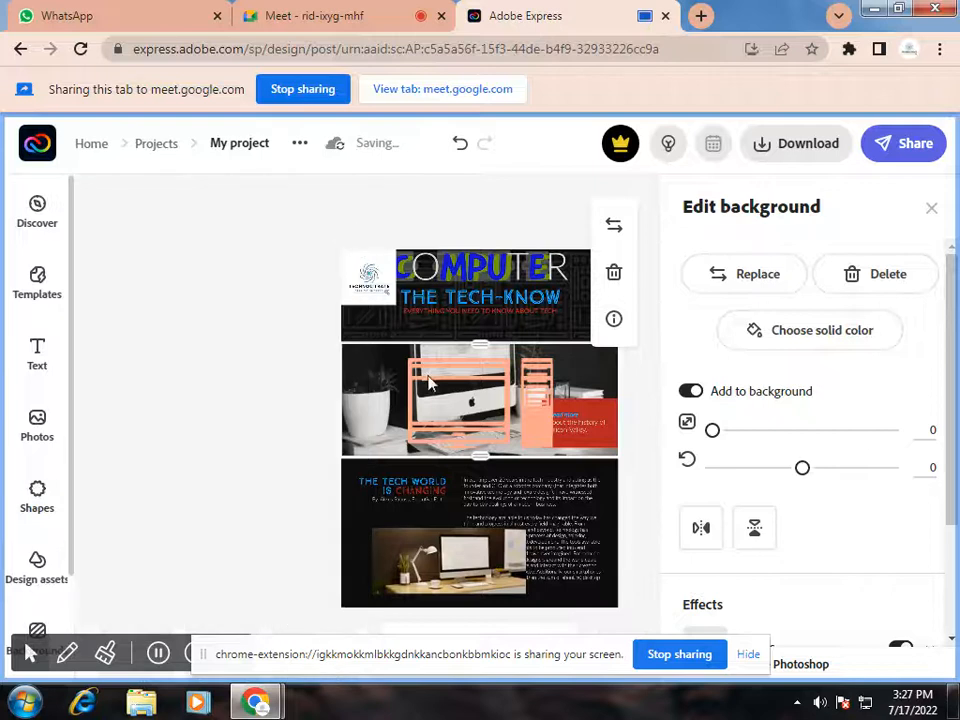
{"action": "left_click_drag", "start_coordinate": [487, 415], "coordinate": [490, 462]}
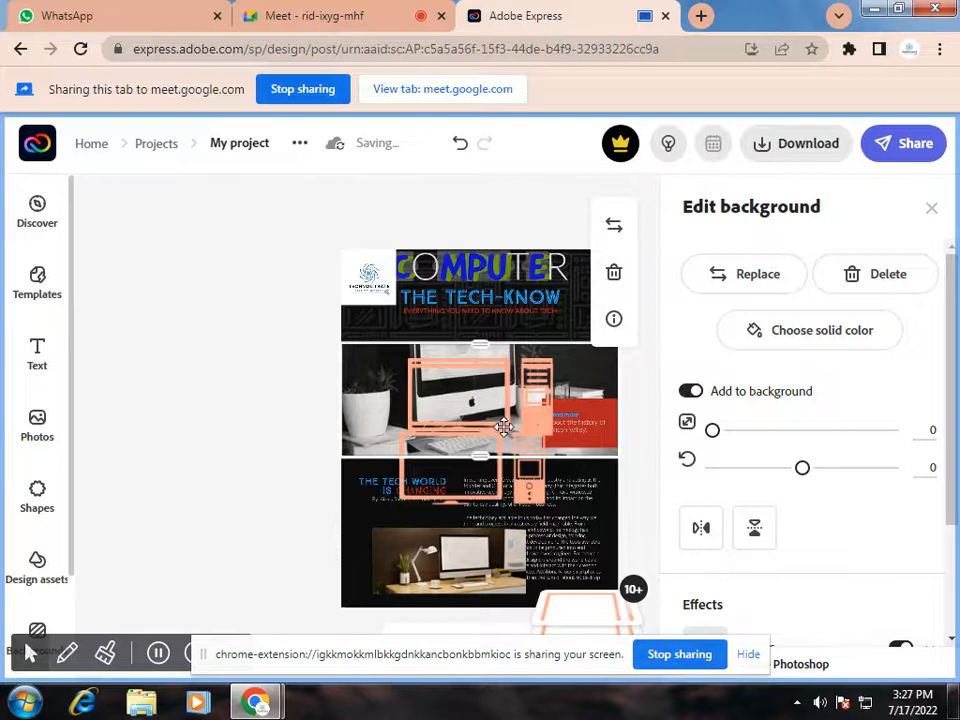
{"action": "key", "text": "Delete"}
{"action": "left_click", "coordinate": [411, 452]}
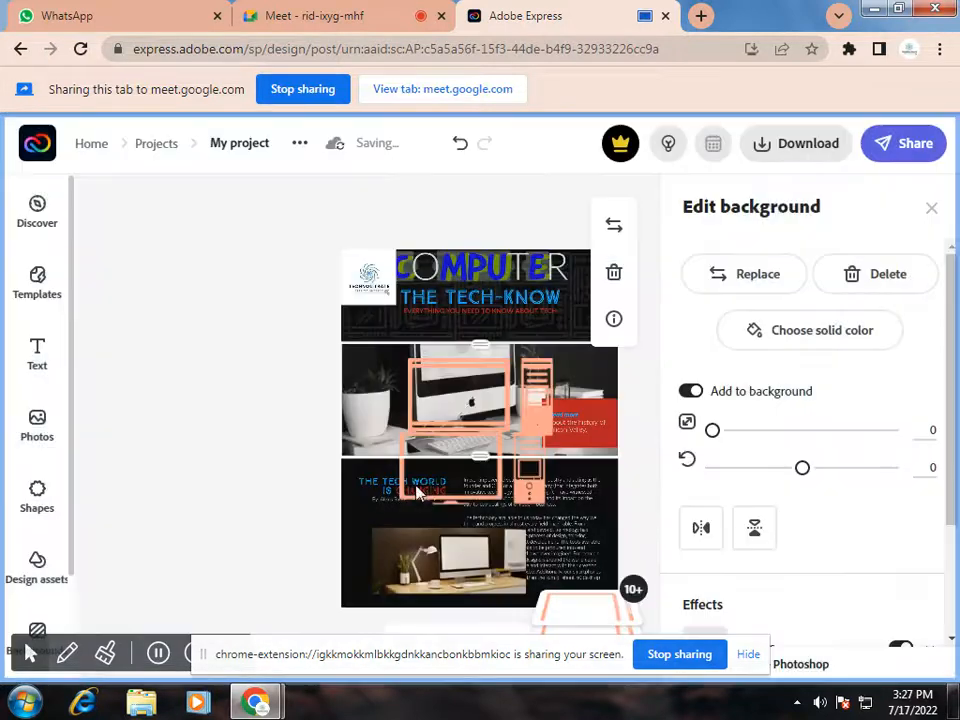
{"action": "left_click", "coordinate": [458, 490]}
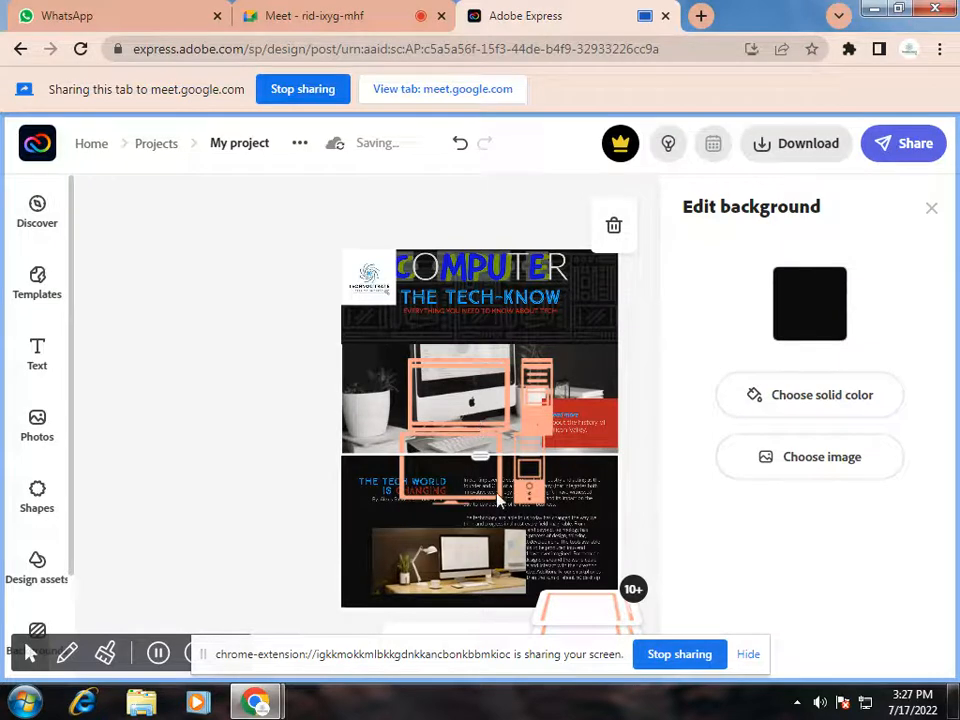
{"action": "left_click", "coordinate": [497, 488]}
{"action": "left_click_drag", "start_coordinate": [497, 488], "coordinate": [517, 506]}
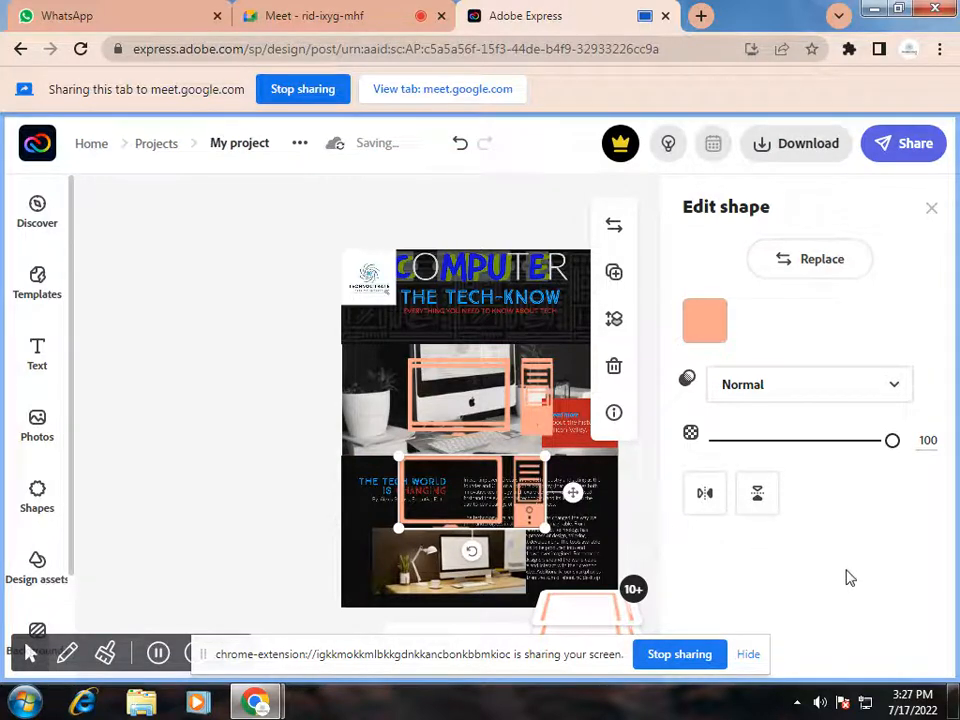
Try dark green, blue and red on the lower computer shape, and settle on the light green #9BD01F.
{"action": "left_click", "coordinate": [720, 323]}
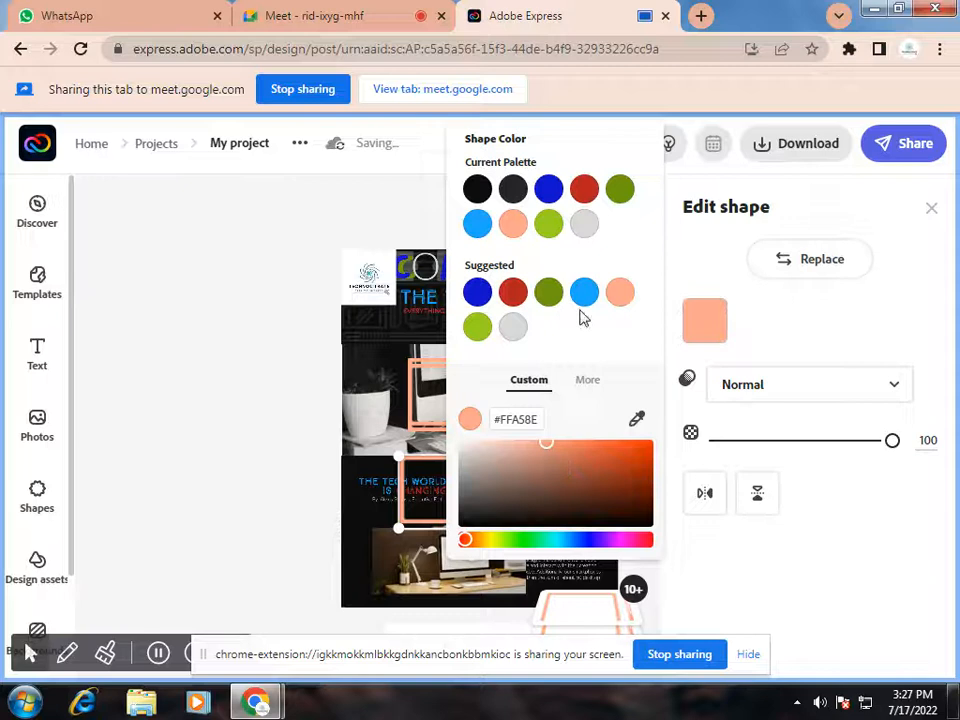
{"action": "left_click", "coordinate": [615, 193]}
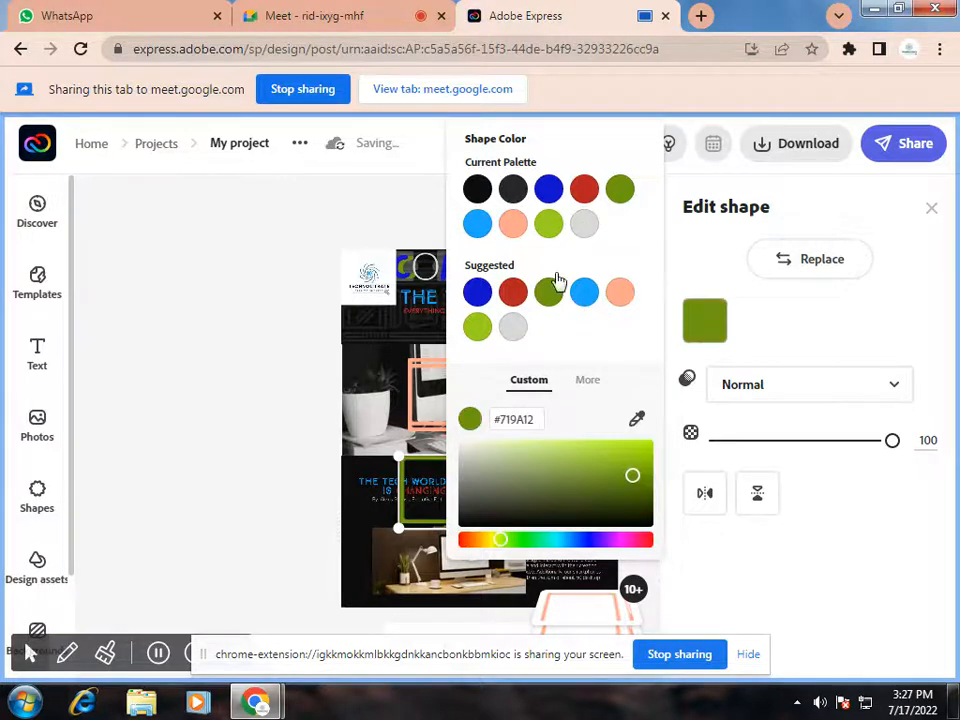
{"action": "left_click", "coordinate": [556, 193]}
{"action": "left_click", "coordinate": [514, 292]}
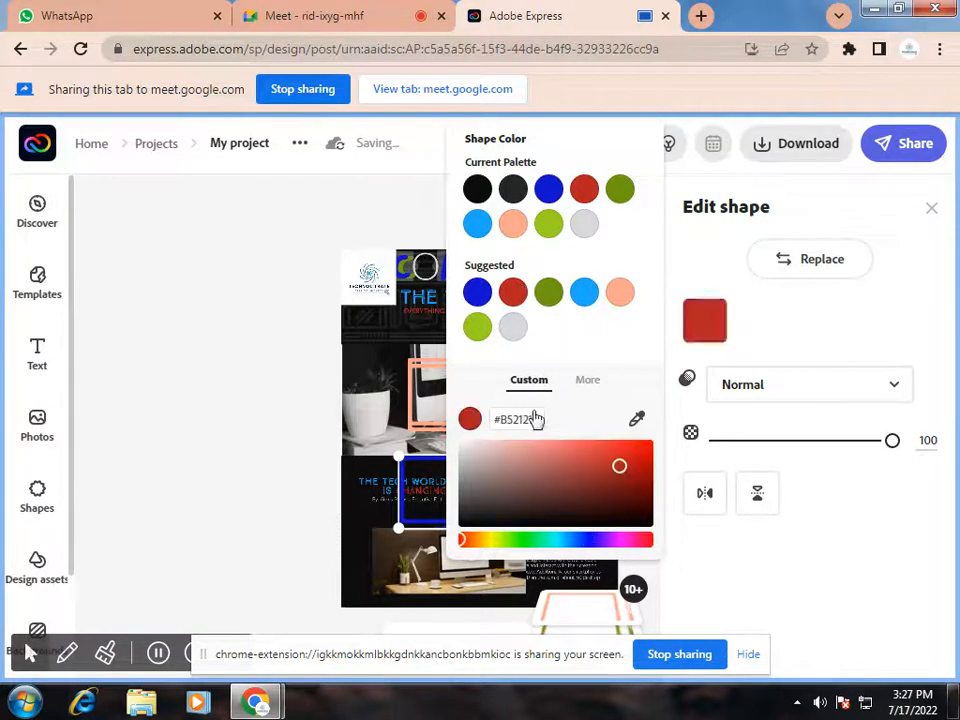
{"action": "left_click", "coordinate": [478, 328]}
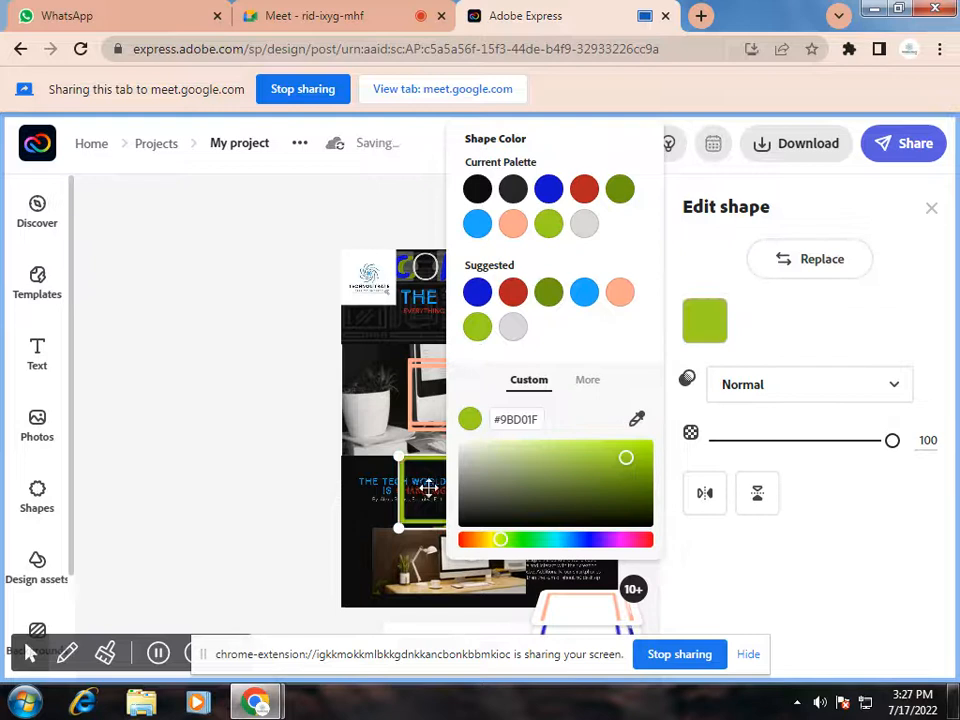
Try the Multiply blend mode on the green computer shape.
{"action": "left_click", "coordinate": [767, 581]}
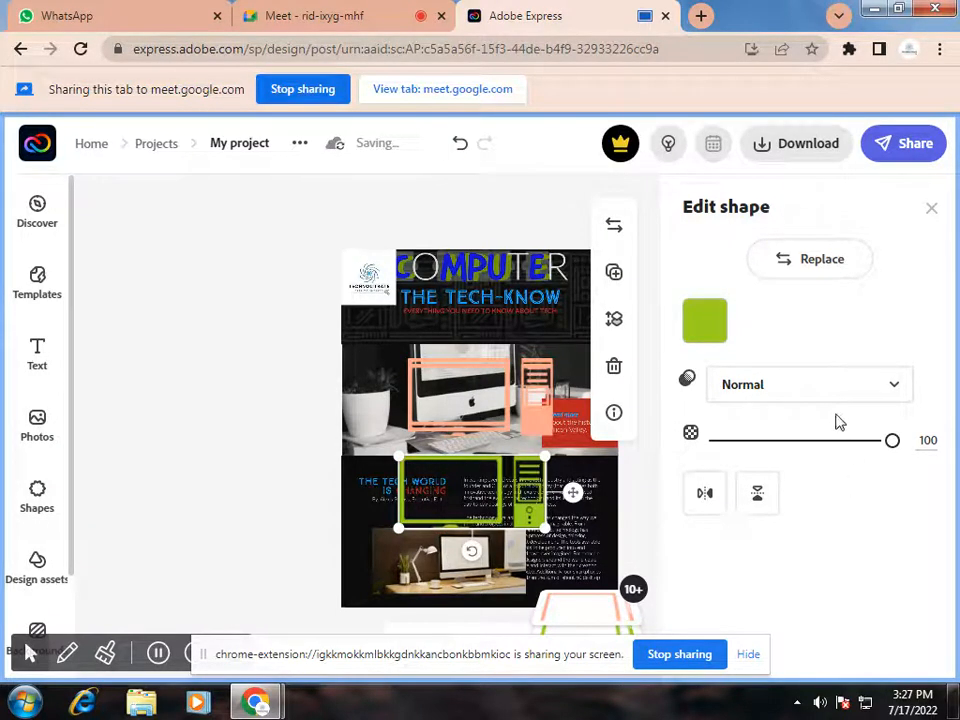
{"action": "left_click", "coordinate": [891, 394]}
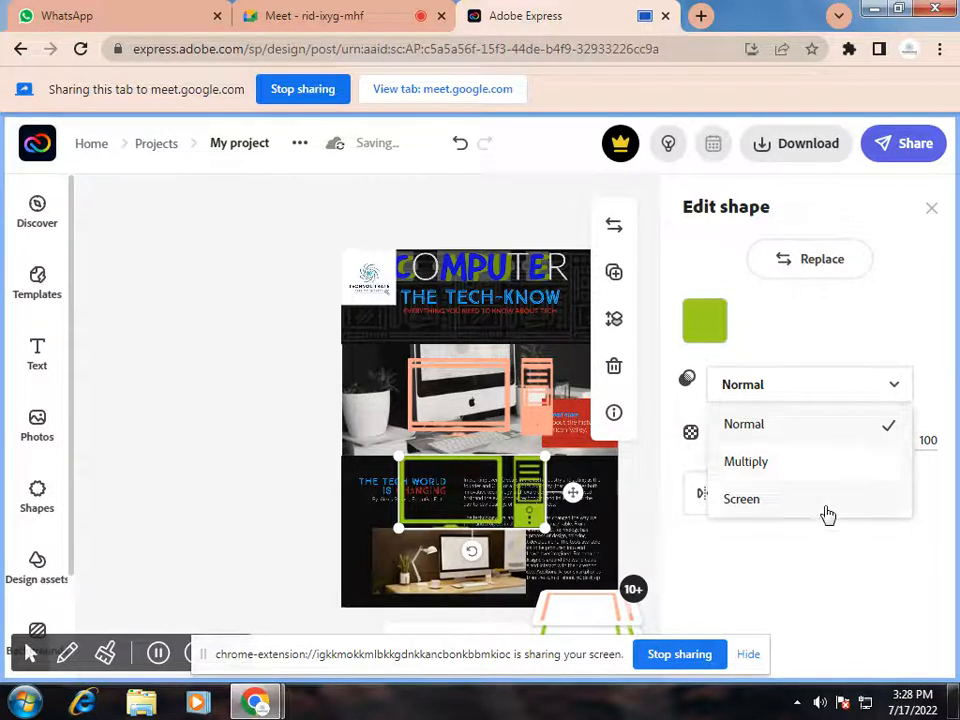
{"action": "left_click", "coordinate": [791, 463]}
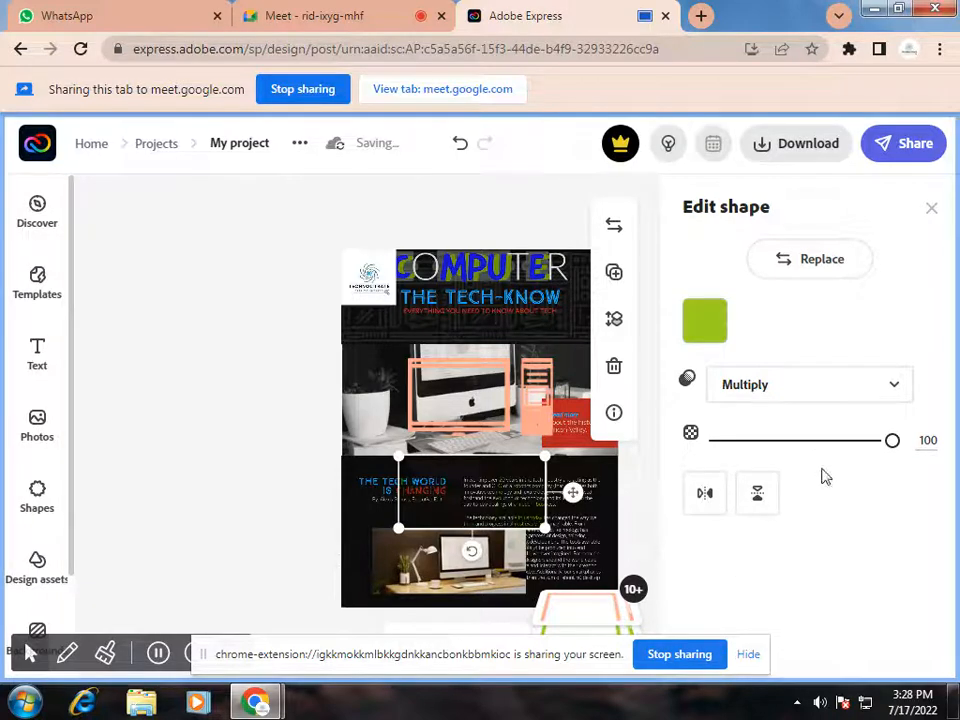
Set the green computer shape's blend mode to Screen.
{"action": "left_click", "coordinate": [894, 392]}
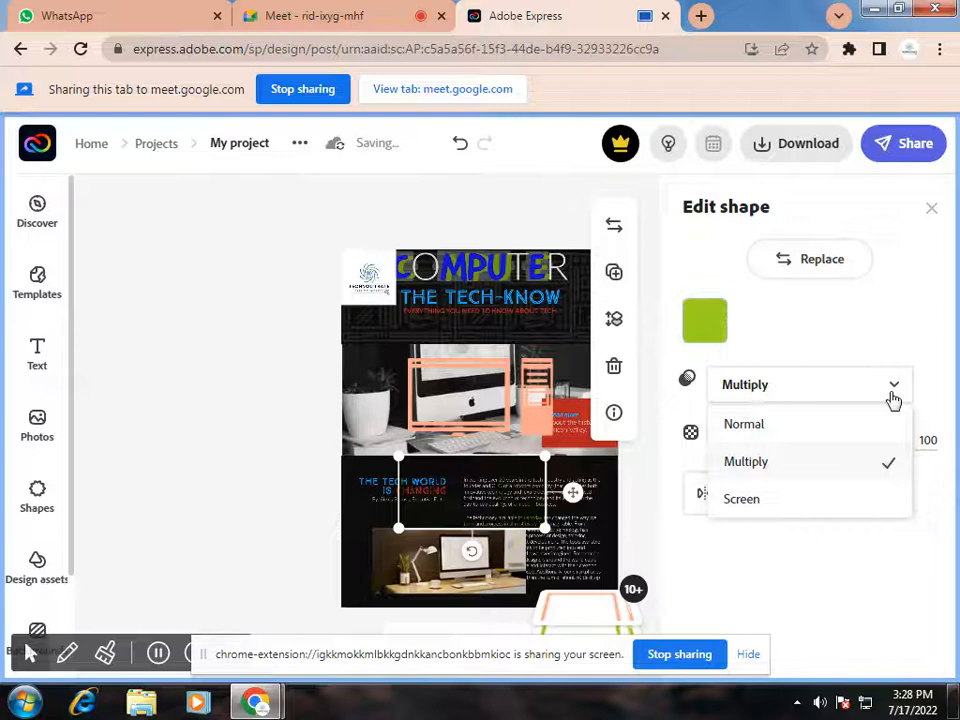
{"action": "left_click", "coordinate": [802, 503]}
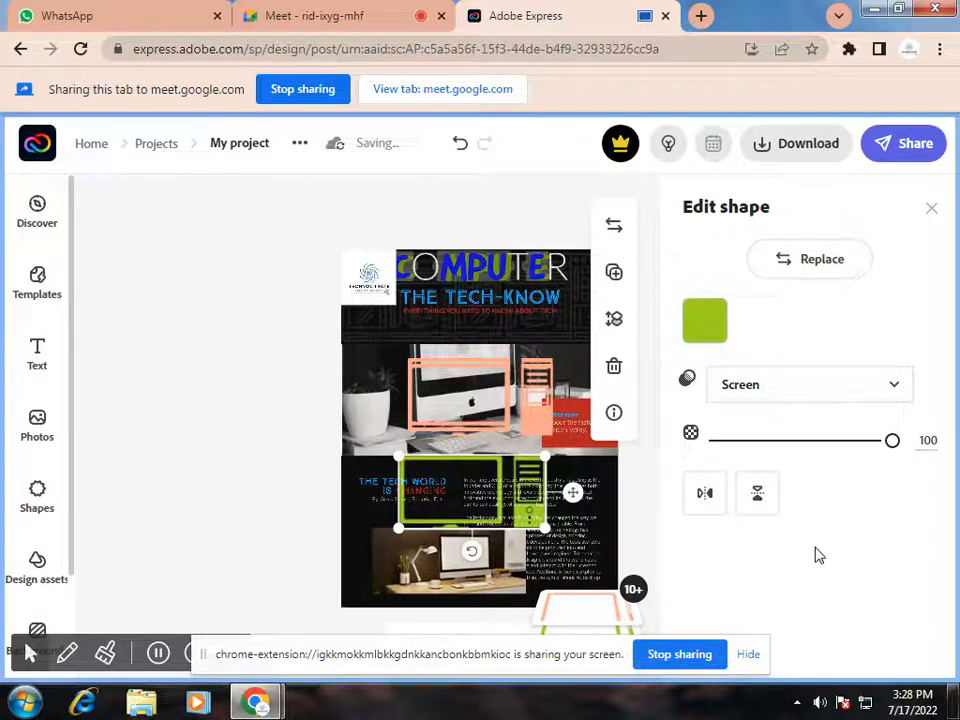
{"action": "left_click", "coordinate": [895, 388]}
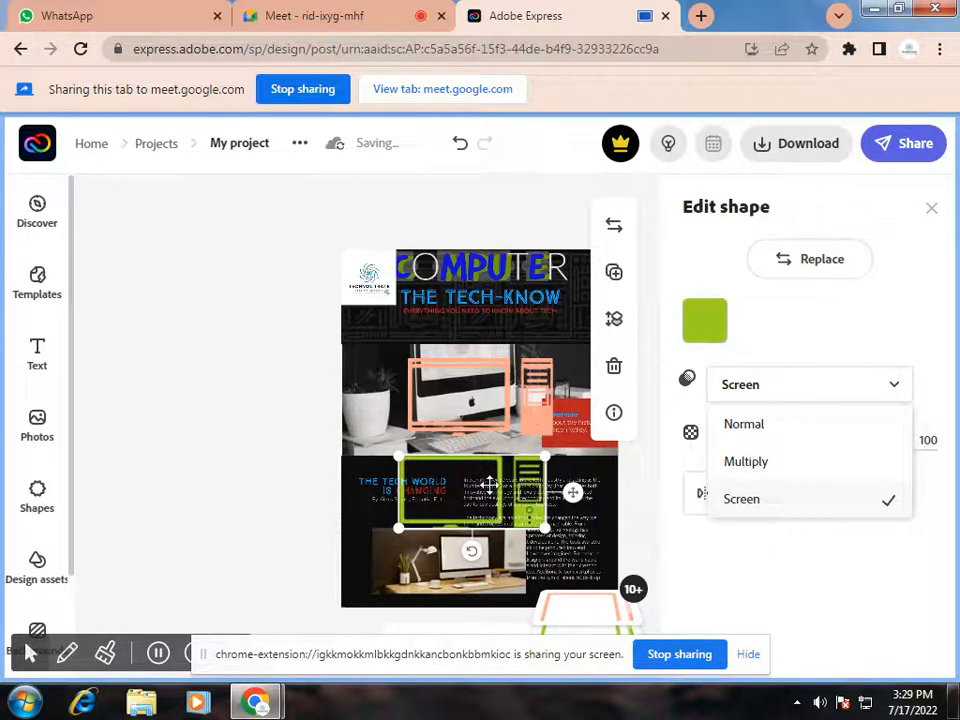
{"action": "left_click", "coordinate": [838, 563]}
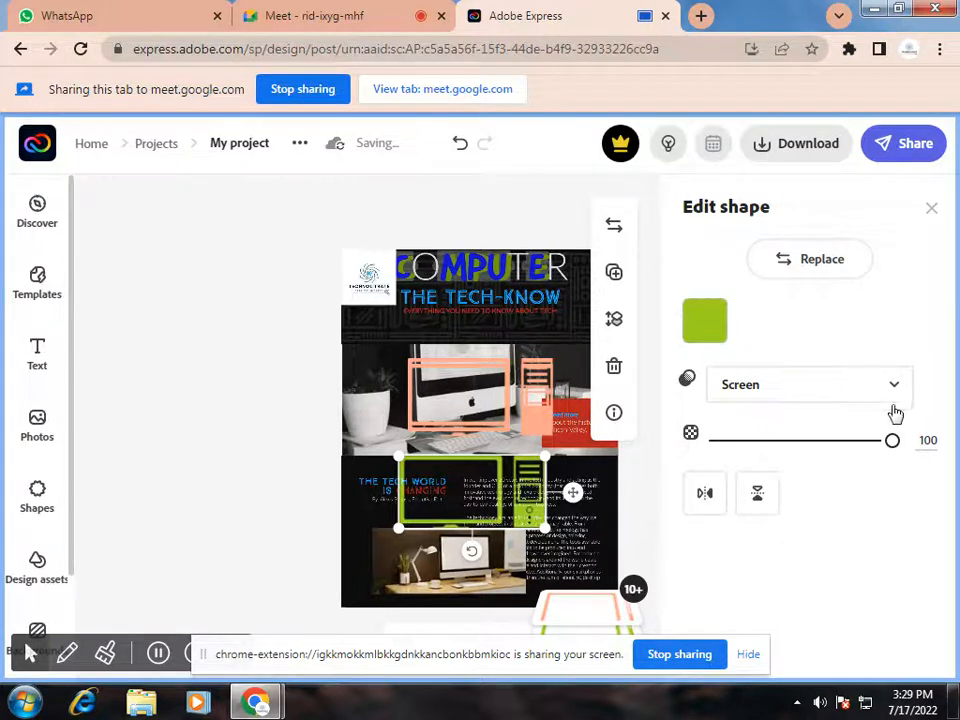
Flip the green computer shape horizontally and back, and vertically and back, to demonstrate both flips.
{"action": "left_click", "coordinate": [716, 517]}
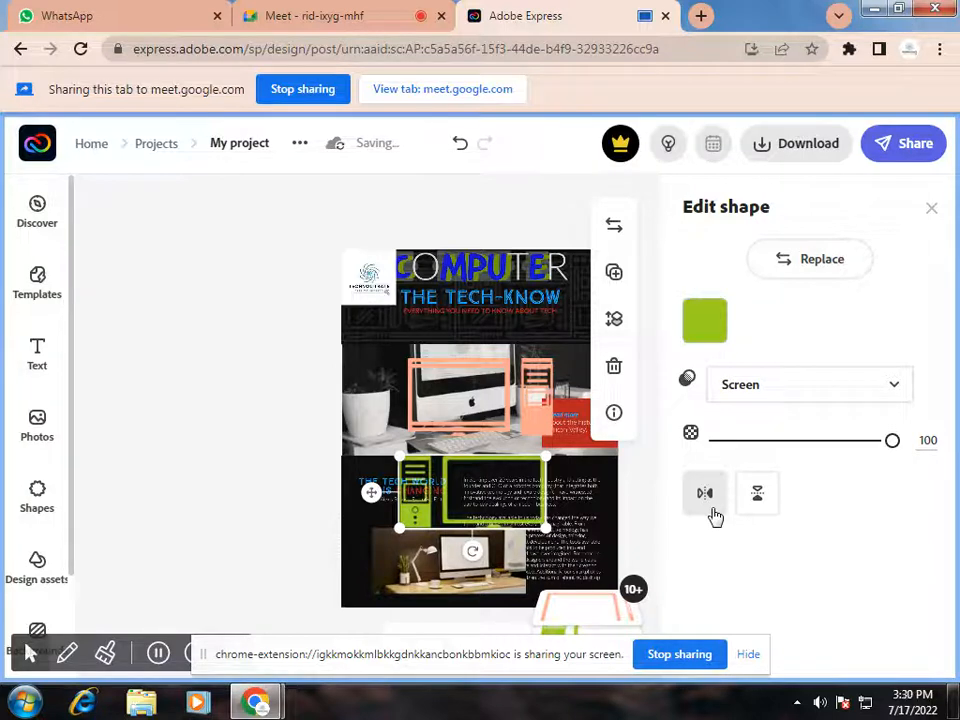
{"action": "left_click", "coordinate": [712, 510]}
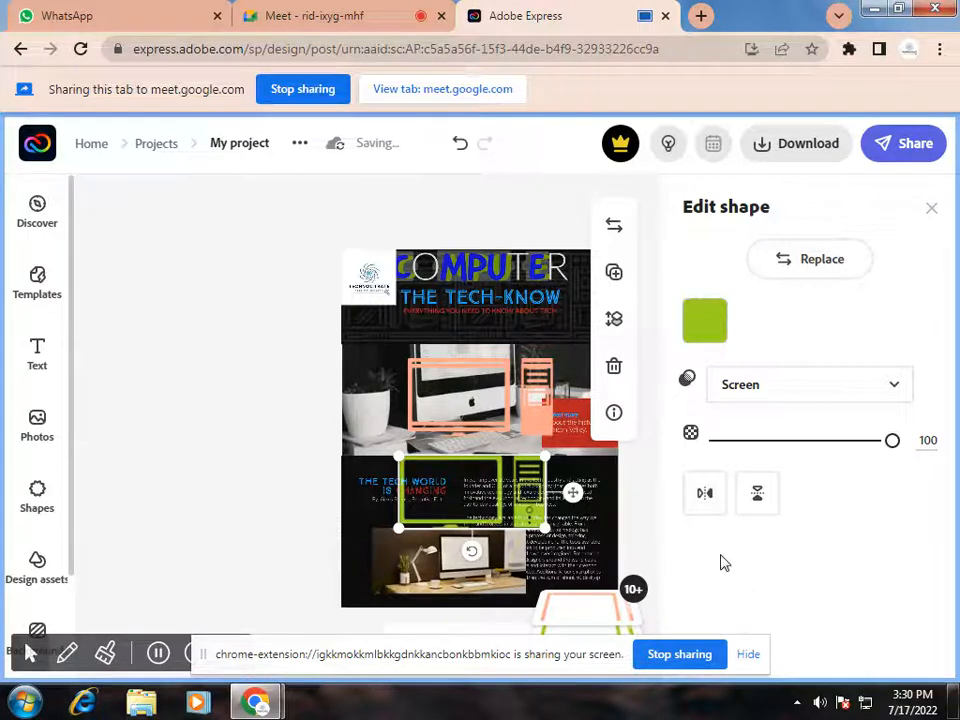
{"action": "left_click", "coordinate": [759, 498]}
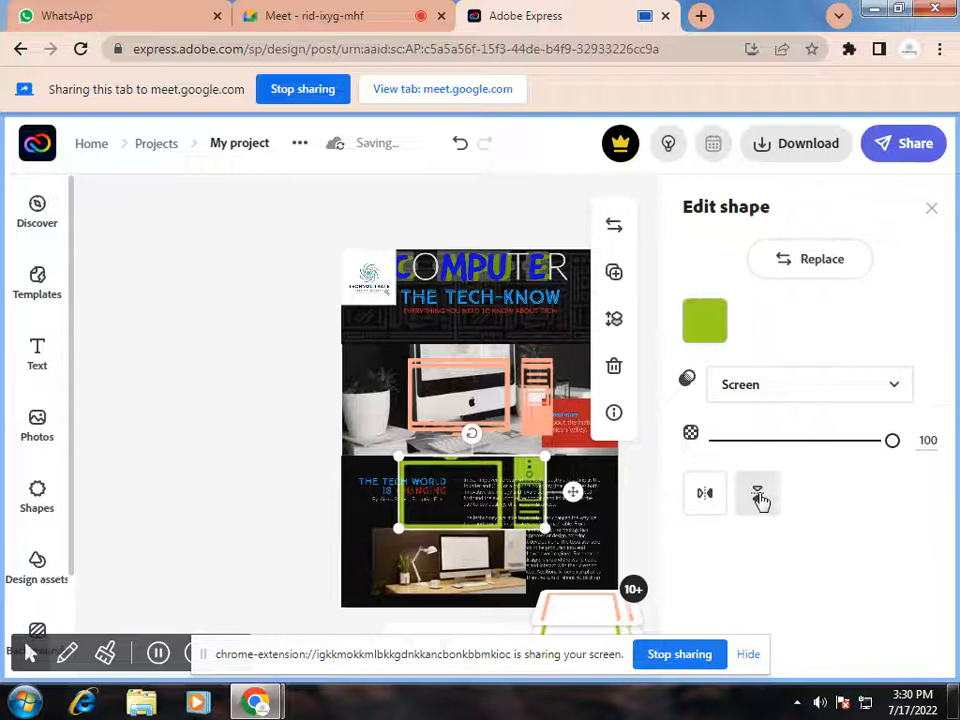
{"action": "left_click", "coordinate": [759, 498]}
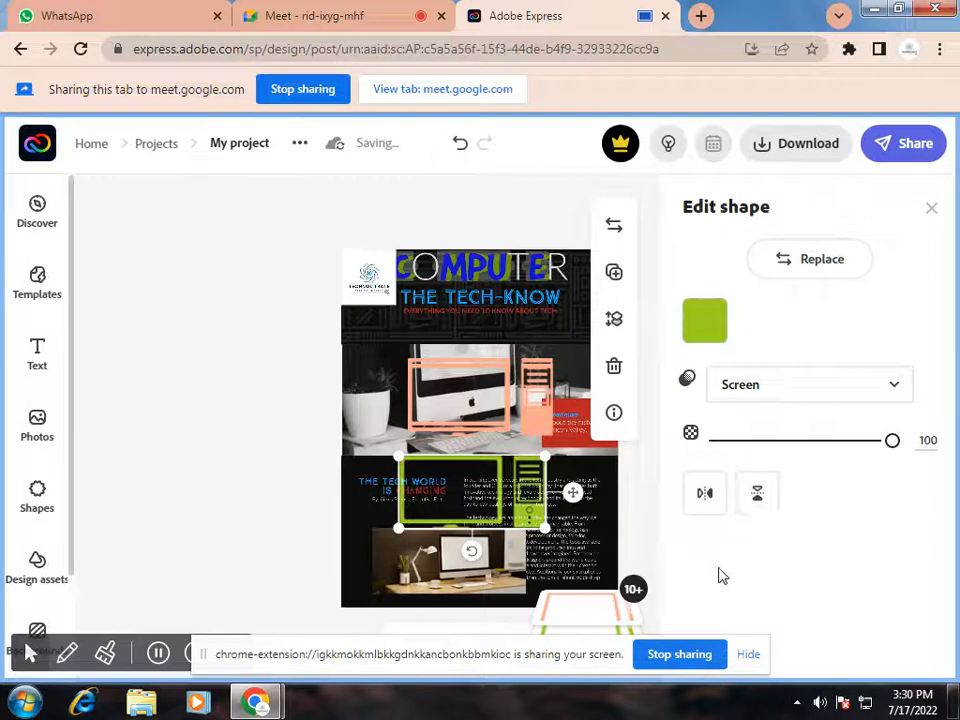
Shrink the green computer shape to a small icon and move it into the header below THE TECH-KNOW, leaving nothing selected.
{"action": "left_click_drag", "start_coordinate": [556, 459], "coordinate": [506, 463]}
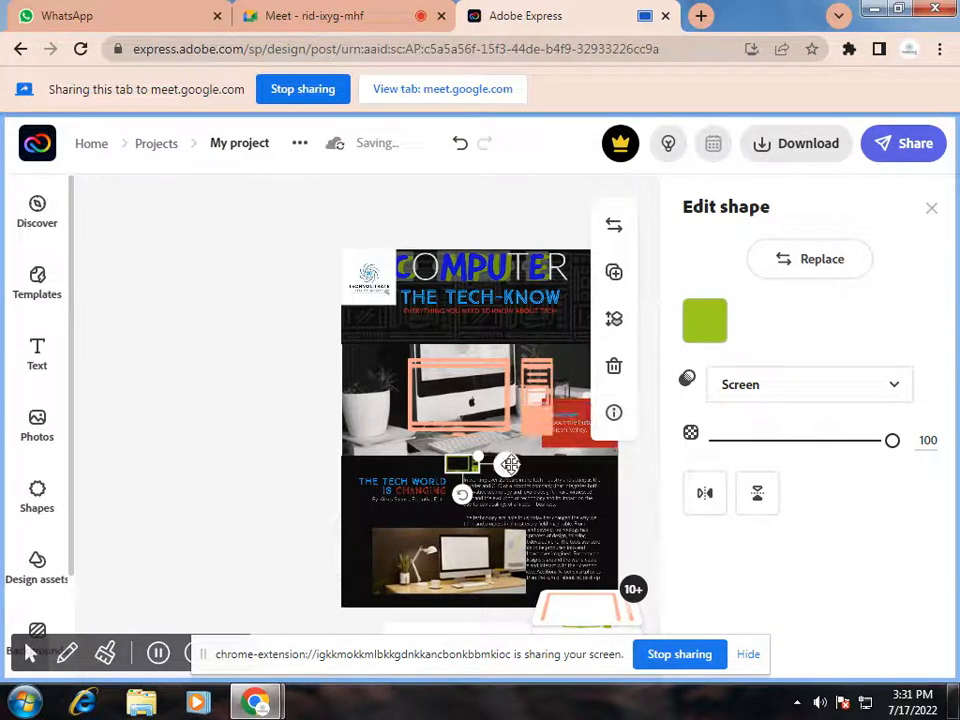
{"action": "left_click_drag", "start_coordinate": [516, 464], "coordinate": [541, 337]}
{"action": "double_click", "coordinate": [605, 298]}
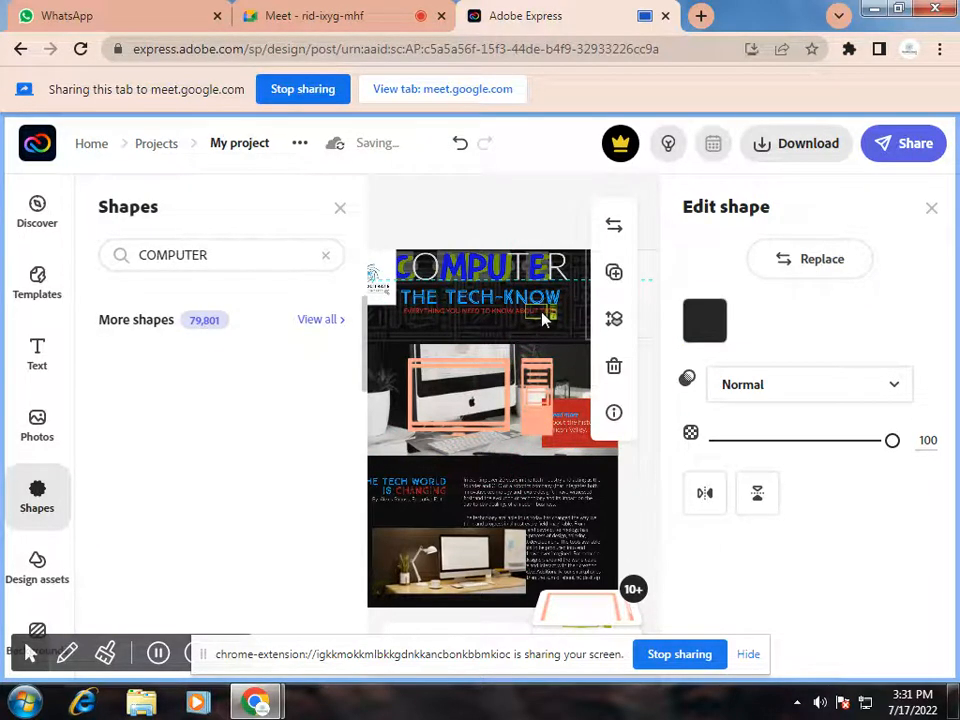
{"action": "left_click", "coordinate": [542, 314]}
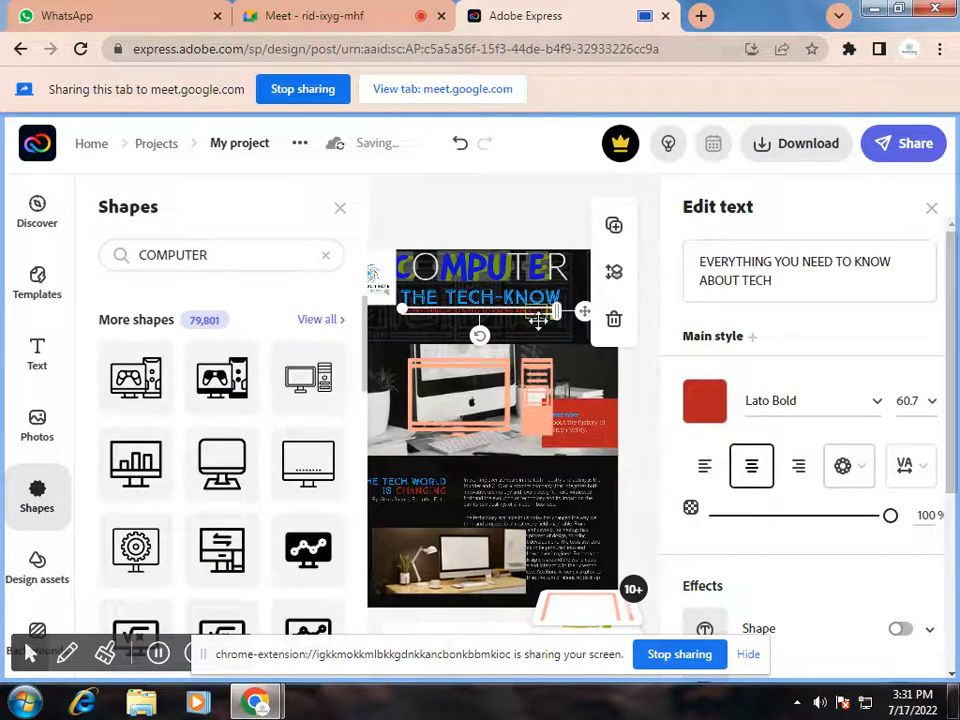
{"action": "left_click", "coordinate": [540, 318]}
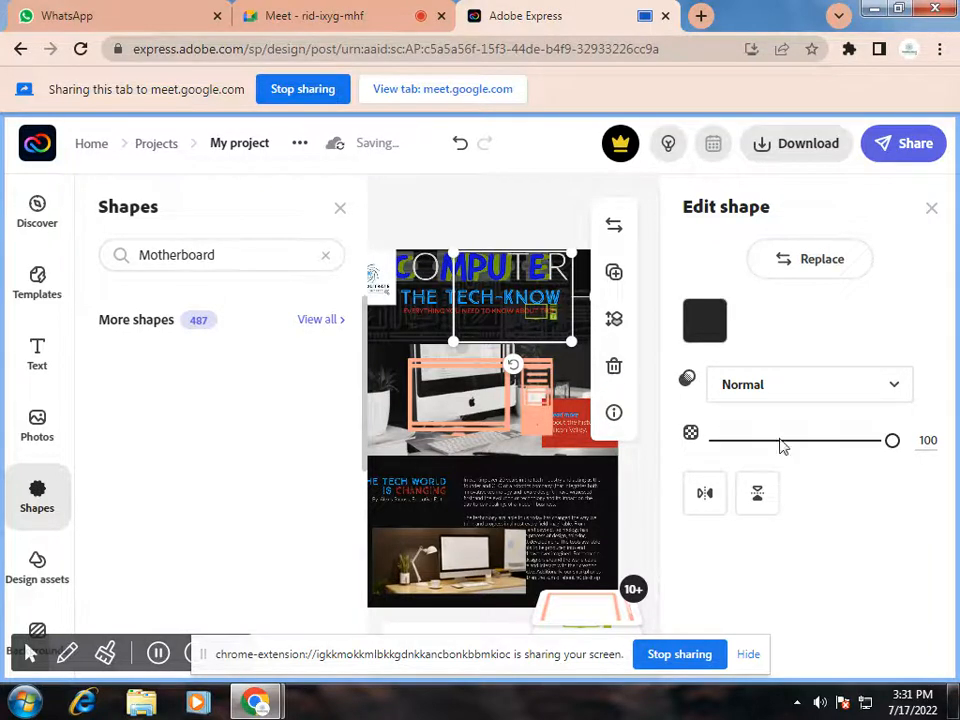
{"action": "left_click", "coordinate": [932, 209]}
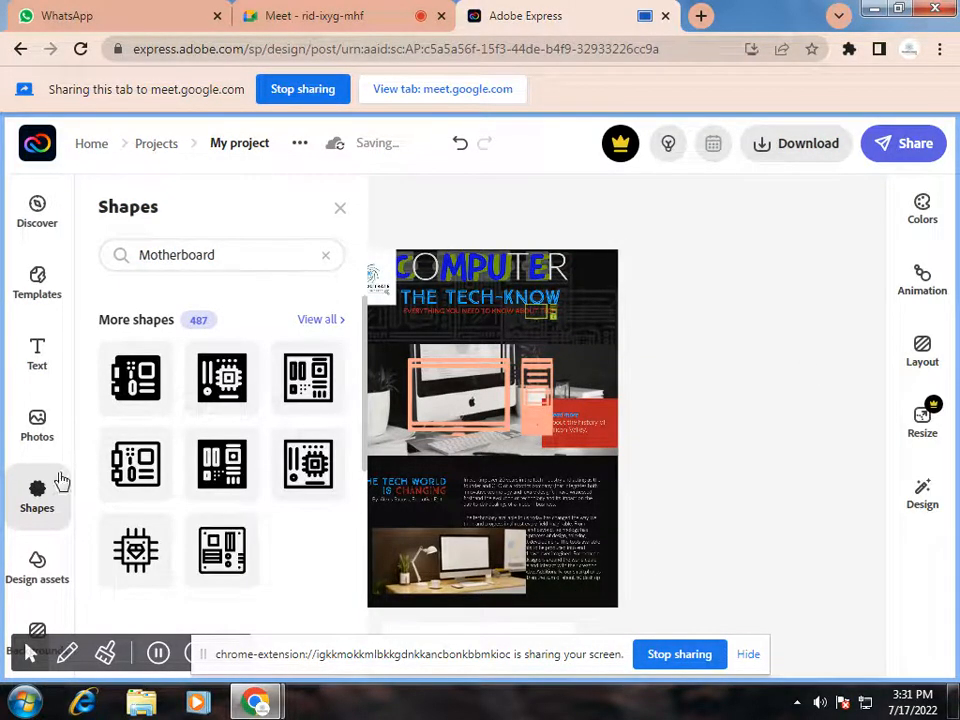
Search the design assets for MOBILE.
{"action": "left_click", "coordinate": [45, 565]}
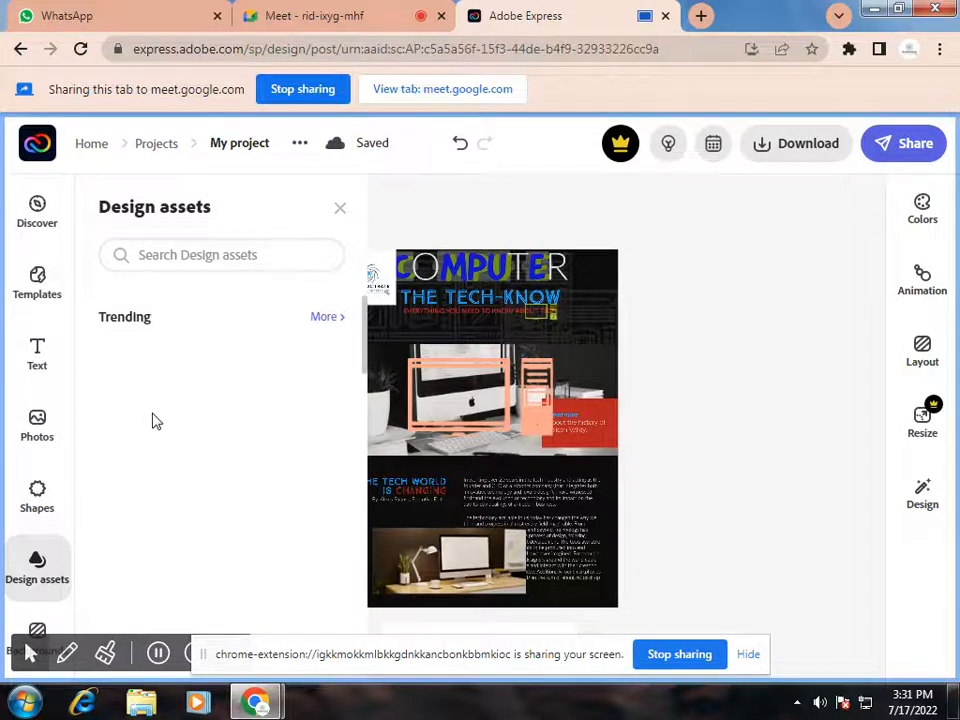
{"action": "left_click", "coordinate": [238, 254]}
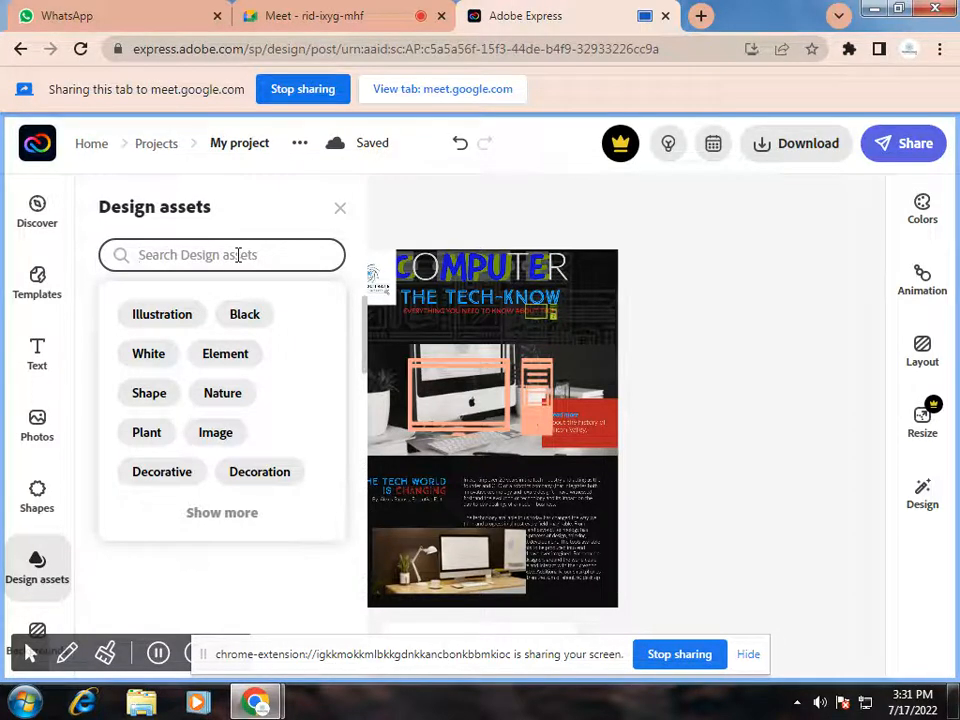
{"action": "left_click", "coordinate": [238, 255]}
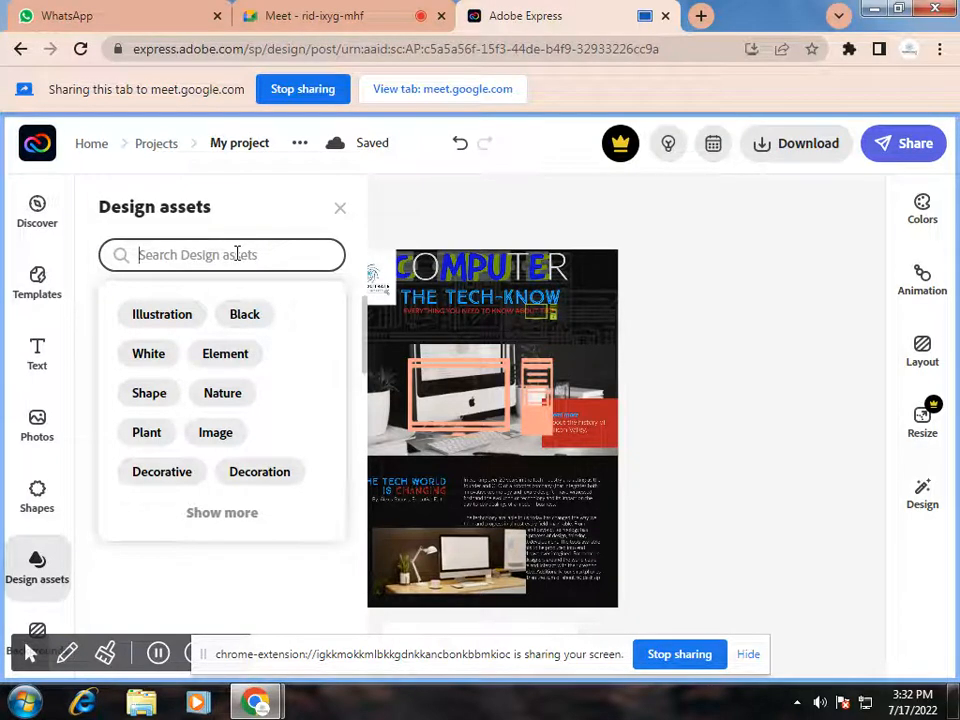
{"action": "left_click", "coordinate": [242, 583]}
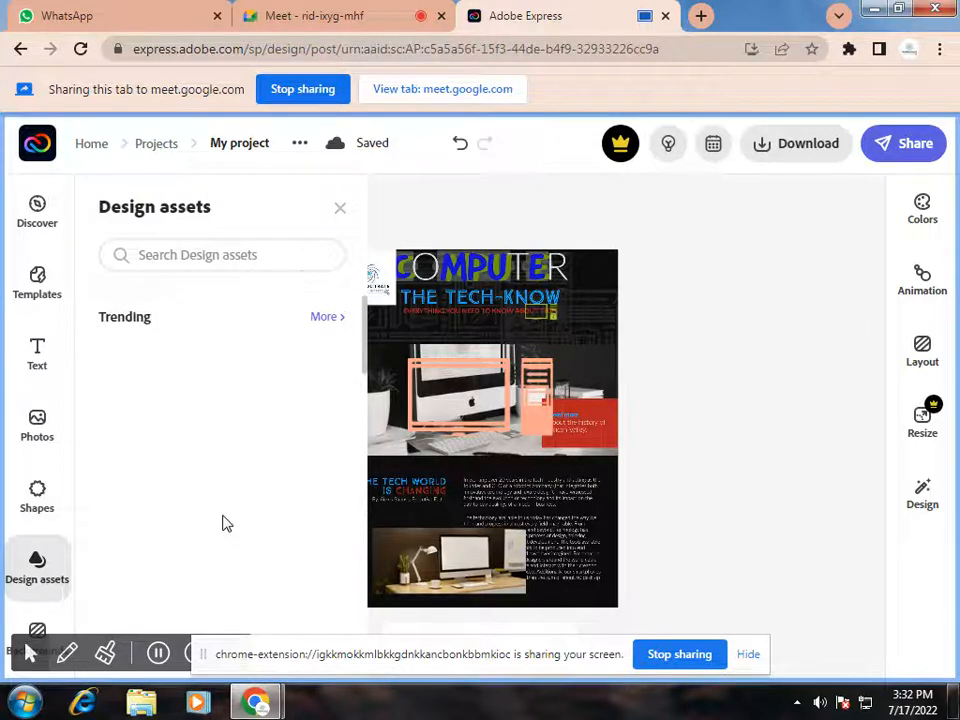
{"action": "left_click", "coordinate": [217, 266]}
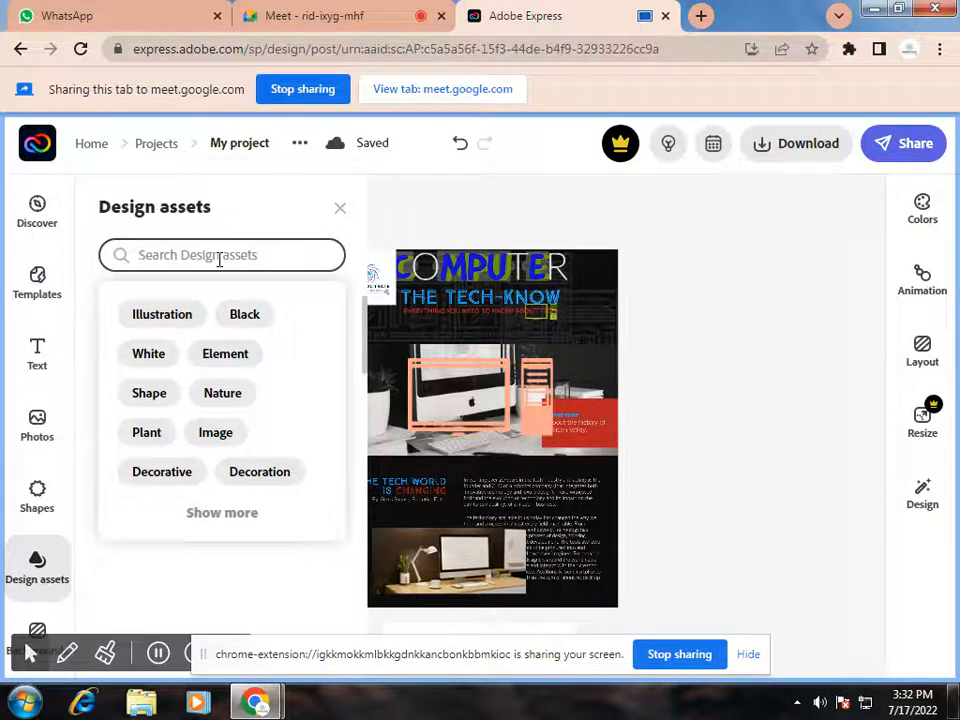
{"action": "type", "text": "MOBILE"}
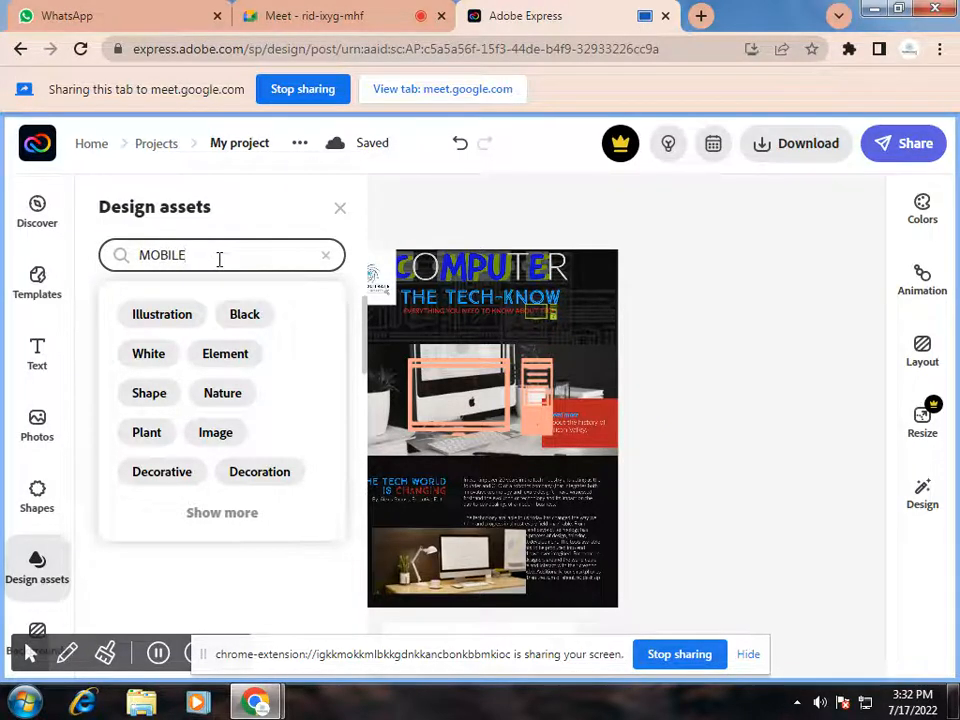
{"action": "key", "text": "Return"}
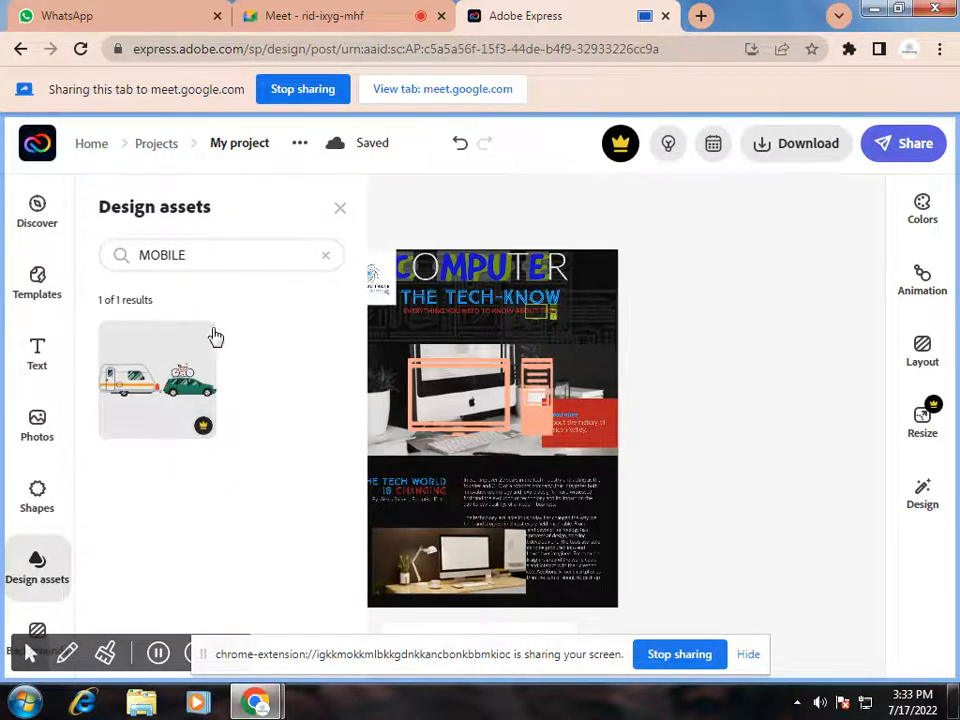
Clear the MOBILE search to return to the full design assets overview.
{"action": "left_click", "coordinate": [213, 258]}
{"action": "double_click", "coordinate": [218, 258]}
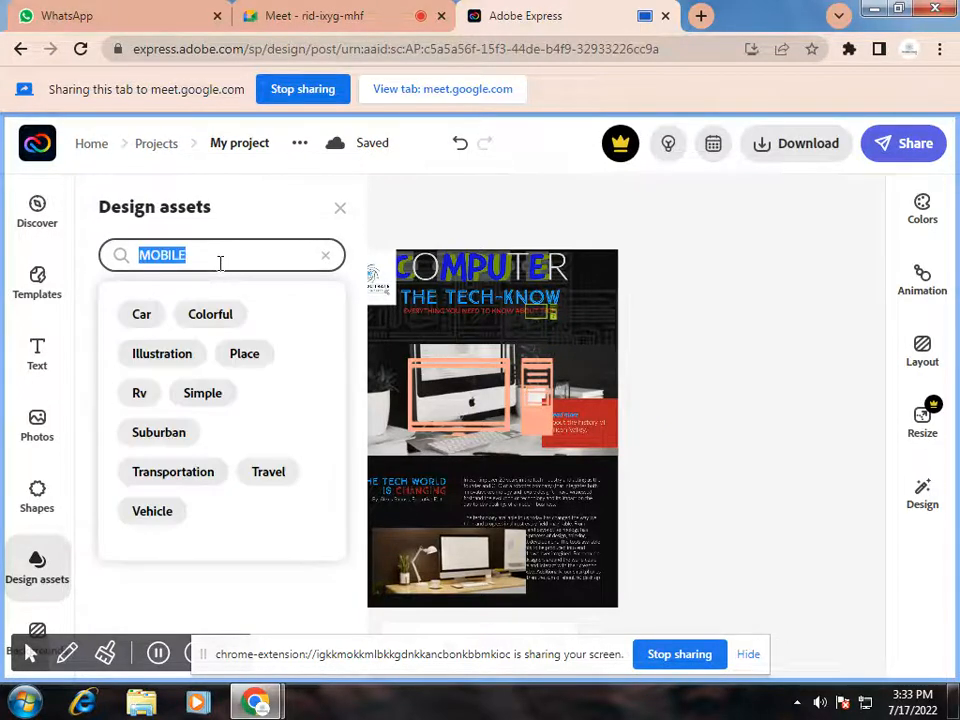
{"action": "left_click", "coordinate": [326, 256]}
{"action": "left_click", "coordinate": [252, 220]}
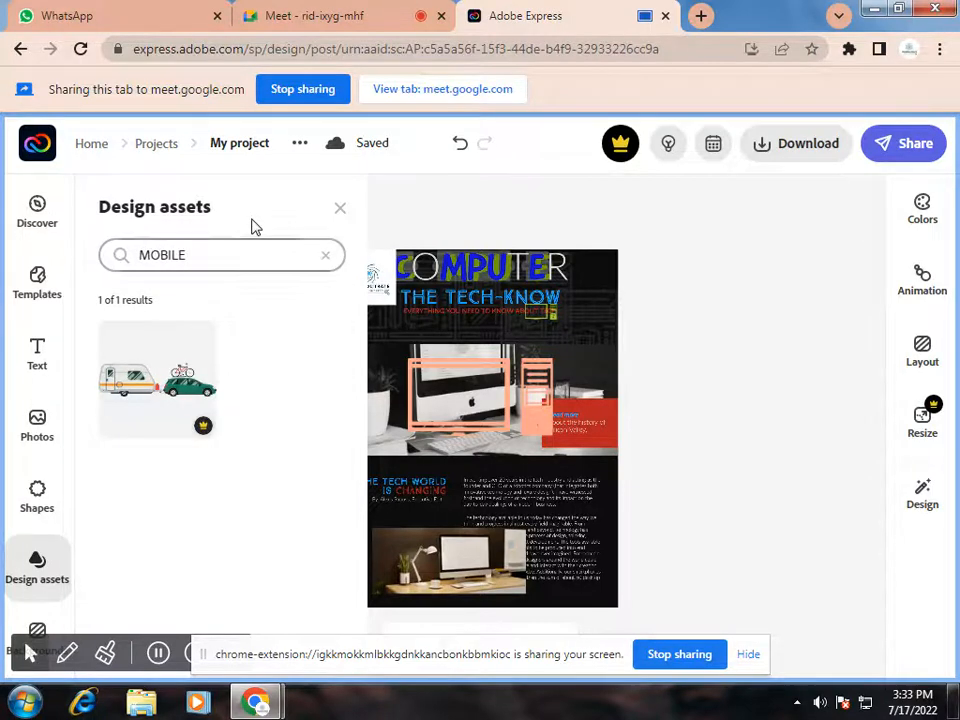
{"action": "left_click", "coordinate": [325, 256]}
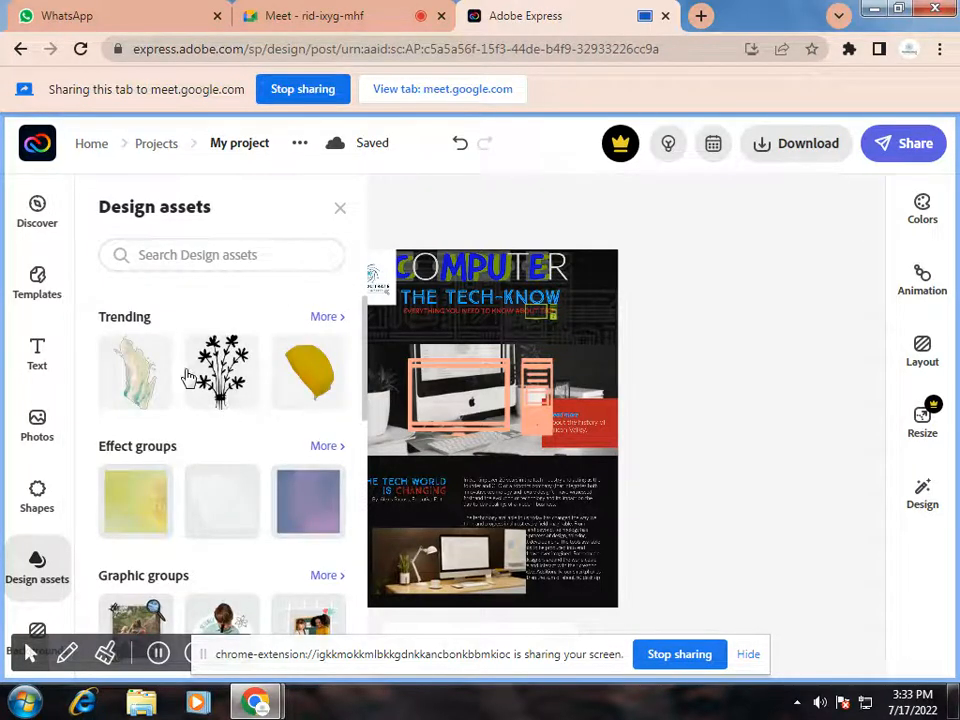
Look through the design asset categories from Trending to Overlays, and browse the full Trending collection.
{"action": "scroll", "coordinate": [183, 447], "scroll_direction": "down", "scroll_amount": 1}
{"action": "scroll", "coordinate": [183, 447], "scroll_direction": "down", "scroll_amount": 5}
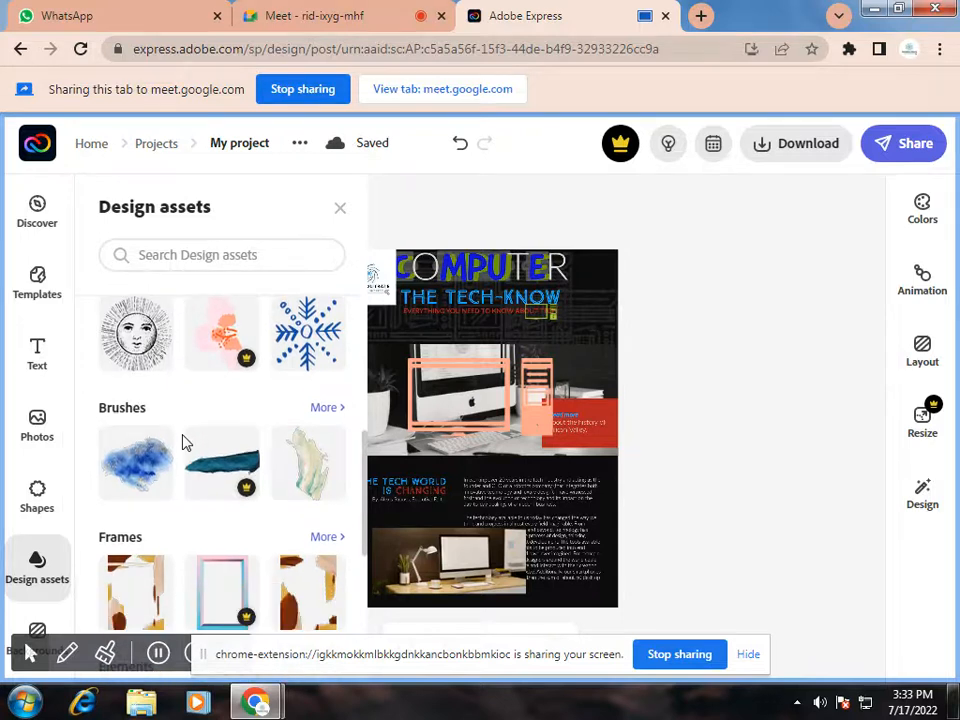
{"action": "scroll", "coordinate": [182, 437], "scroll_direction": "down", "scroll_amount": 1}
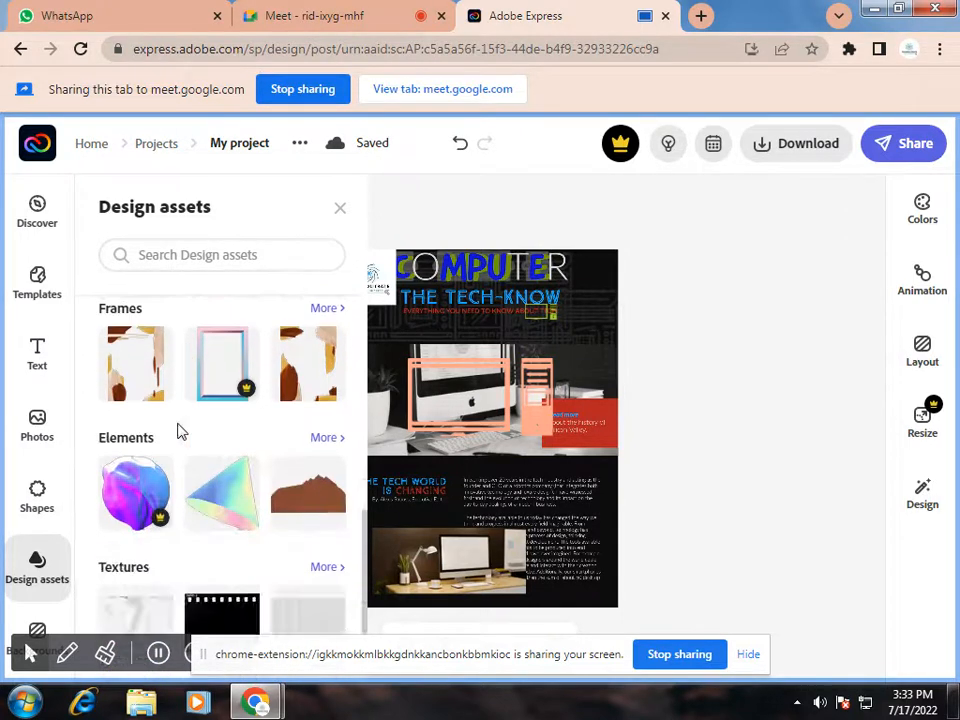
{"action": "scroll", "coordinate": [137, 440], "scroll_direction": "up", "scroll_amount": 1}
{"action": "scroll", "coordinate": [133, 420], "scroll_direction": "down", "scroll_amount": 2}
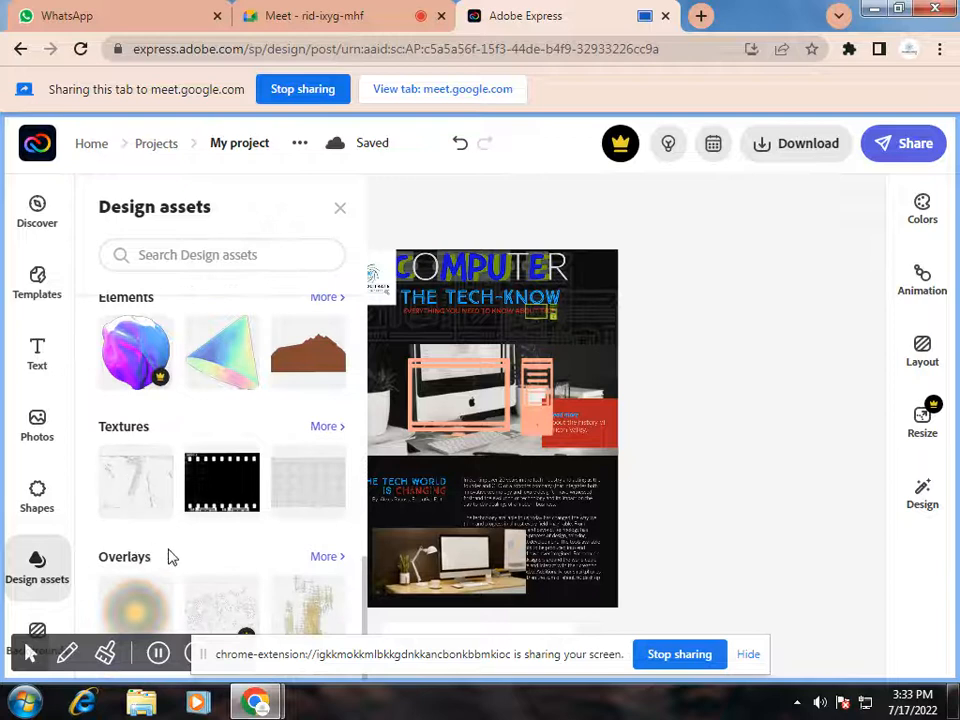
{"action": "scroll", "coordinate": [169, 557], "scroll_direction": "up", "scroll_amount": 2}
{"action": "scroll", "coordinate": [170, 557], "scroll_direction": "up", "scroll_amount": 5}
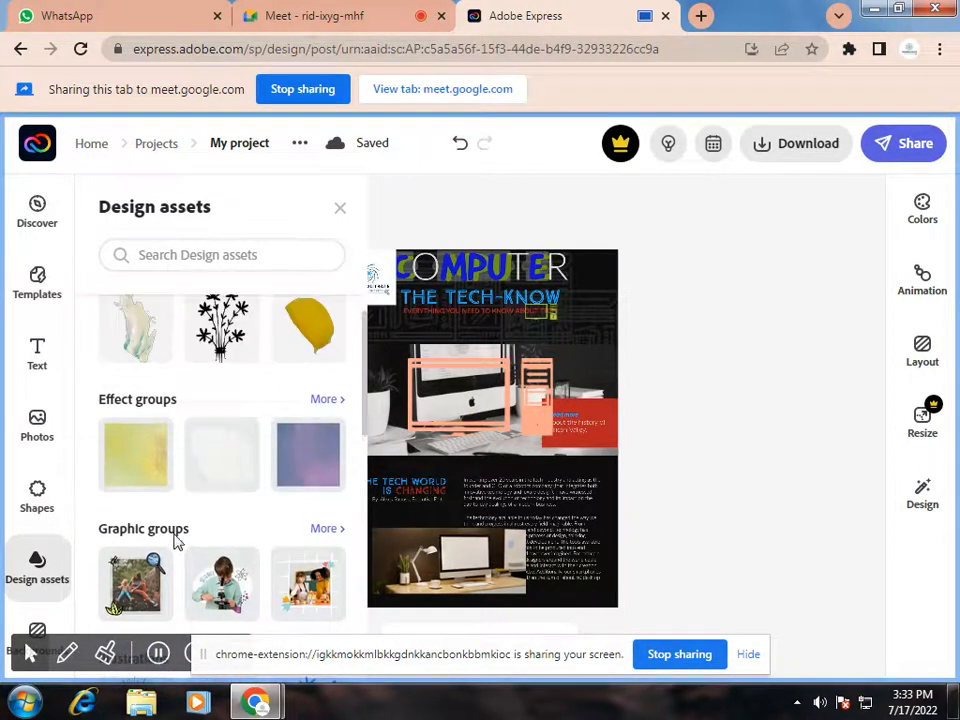
{"action": "scroll", "coordinate": [200, 520], "scroll_direction": "up", "scroll_amount": 1}
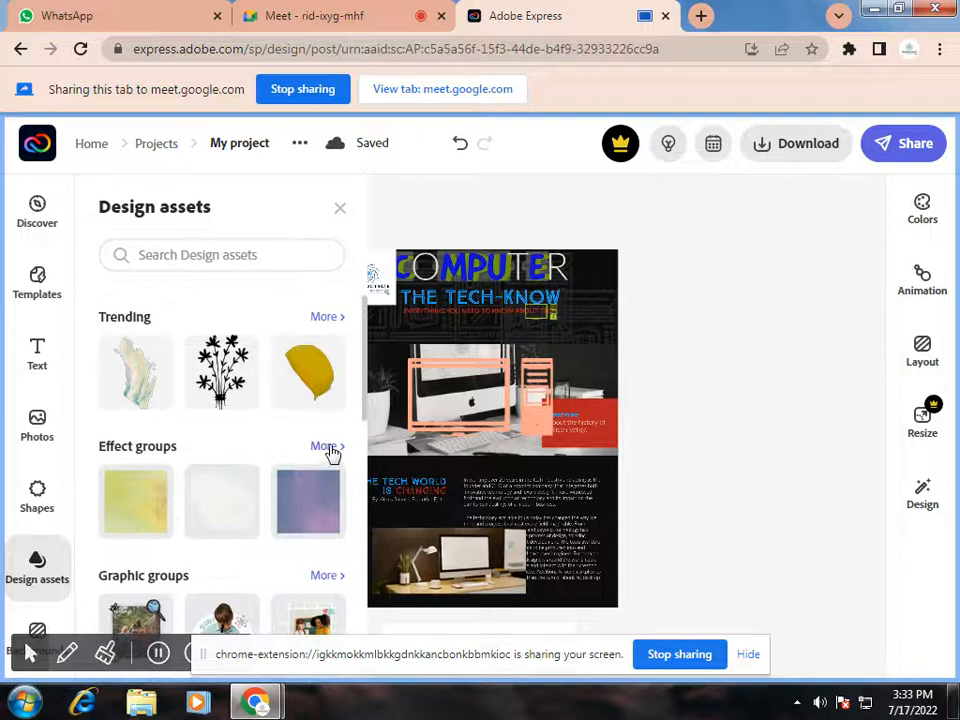
{"action": "scroll", "coordinate": [332, 453], "scroll_direction": "down", "scroll_amount": 1}
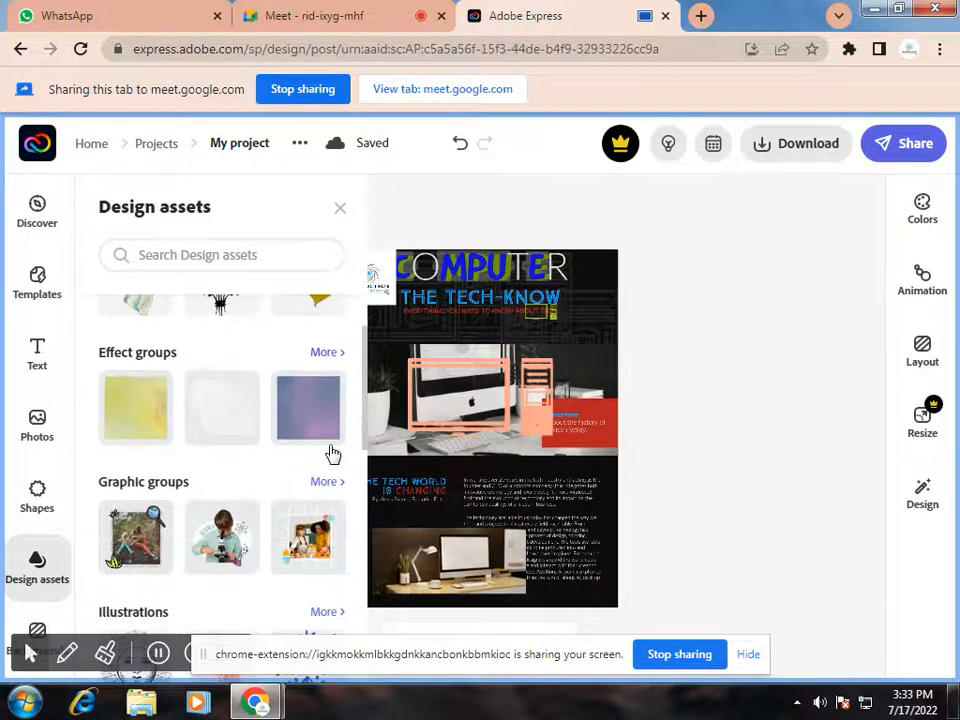
{"action": "scroll", "coordinate": [322, 481], "scroll_direction": "up", "scroll_amount": 1}
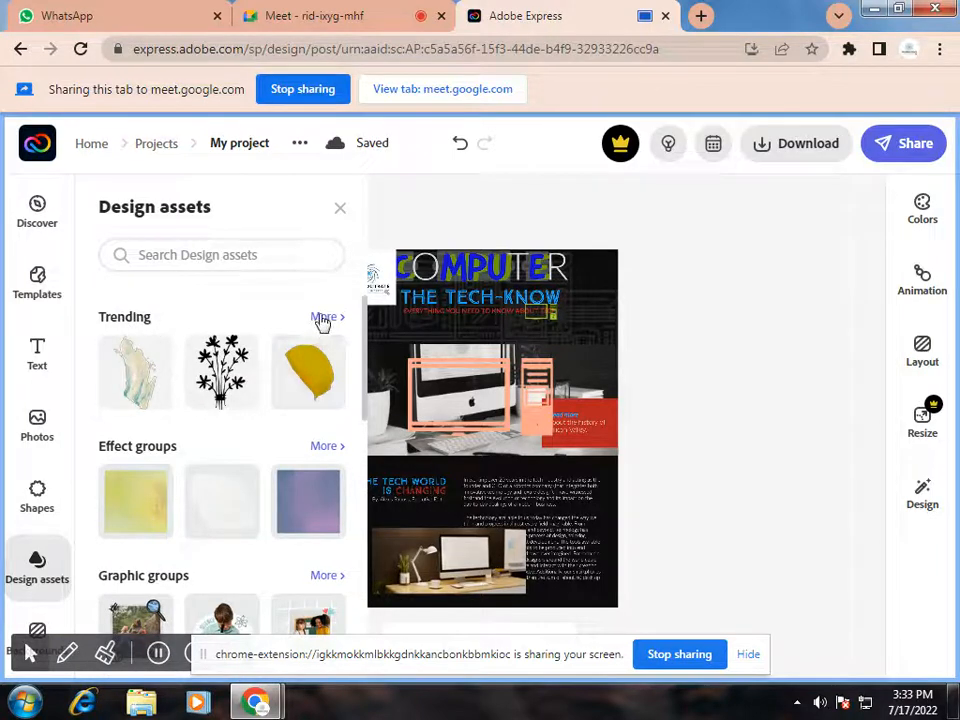
{"action": "left_click", "coordinate": [322, 318]}
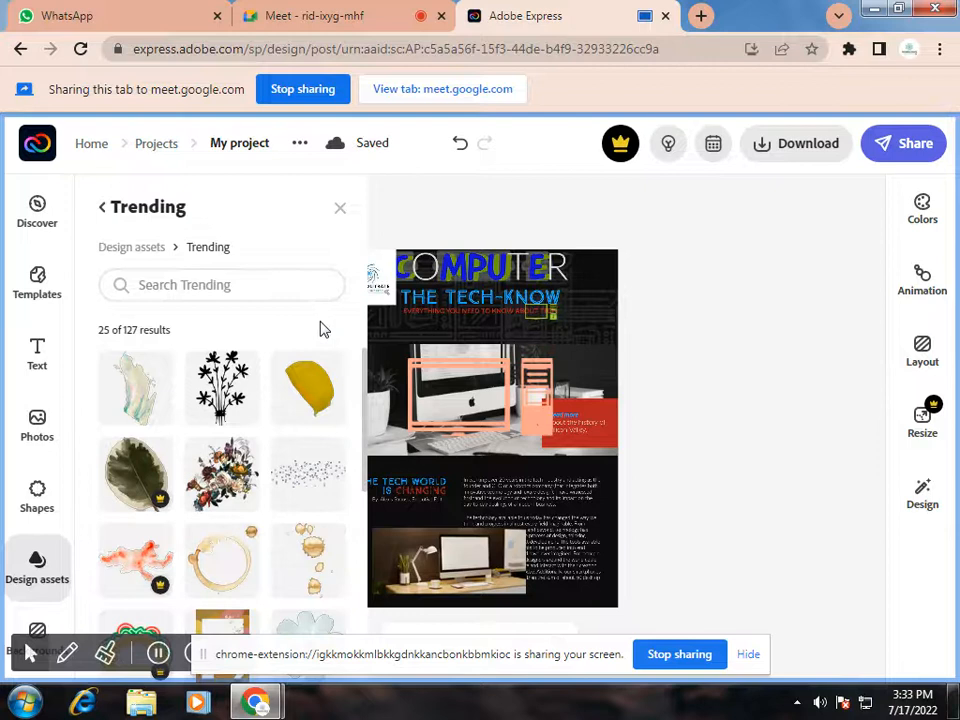
{"action": "scroll", "coordinate": [285, 400], "scroll_direction": "down", "scroll_amount": 3}
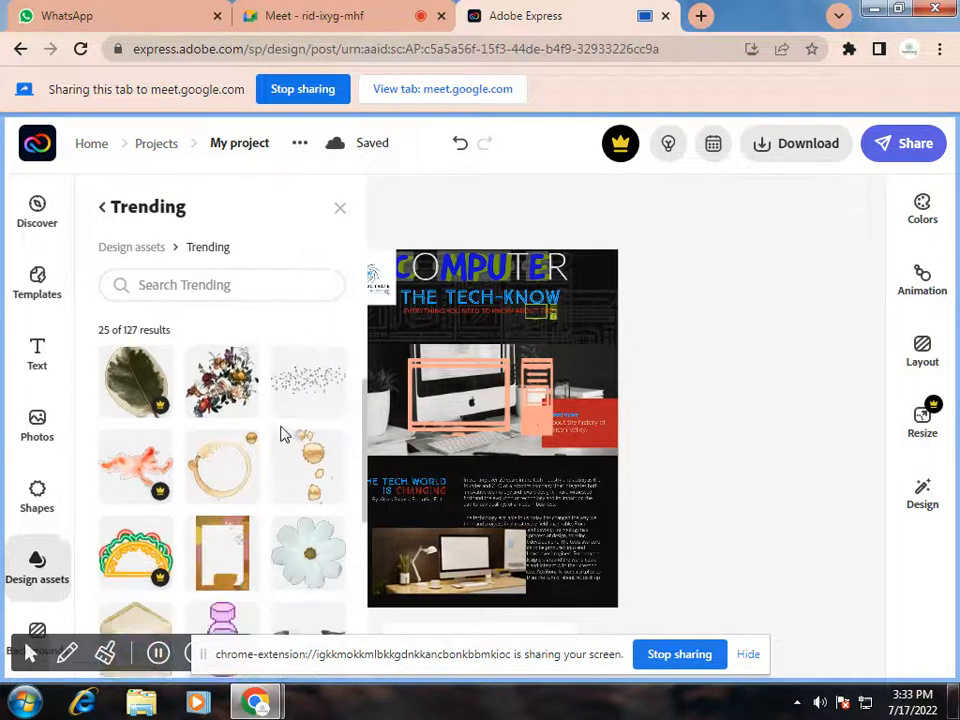
Browse further through the Trending design assets, down to the camera and flower images near the end of the collection.
{"action": "scroll", "coordinate": [285, 433], "scroll_direction": "down", "scroll_amount": 2}
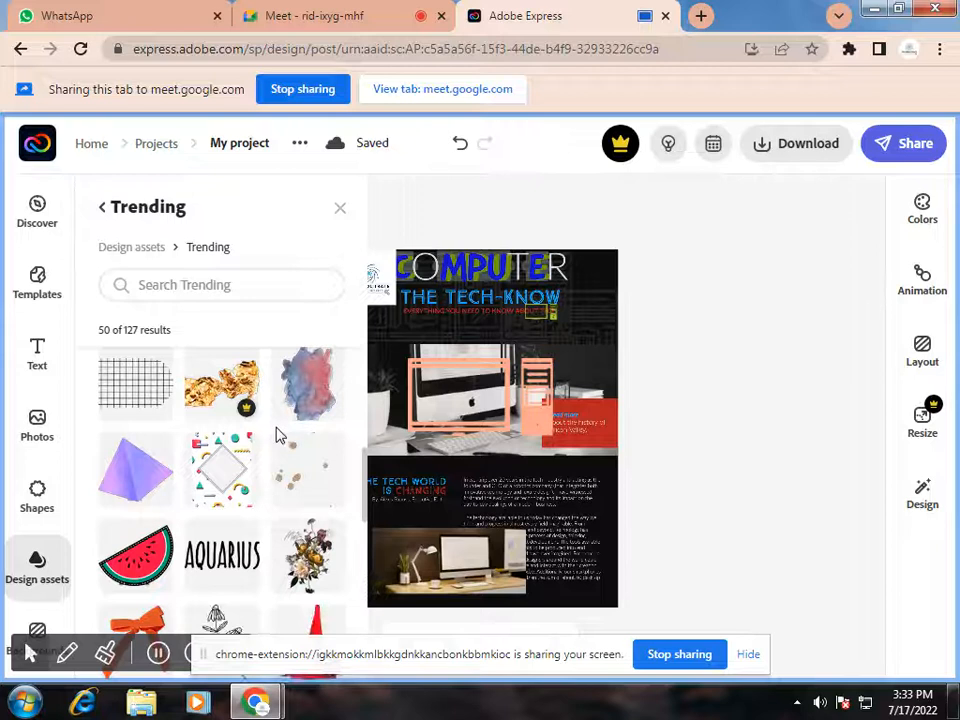
{"action": "scroll", "coordinate": [275, 434], "scroll_direction": "down", "scroll_amount": 3}
{"action": "scroll", "coordinate": [275, 434], "scroll_direction": "down", "scroll_amount": 5}
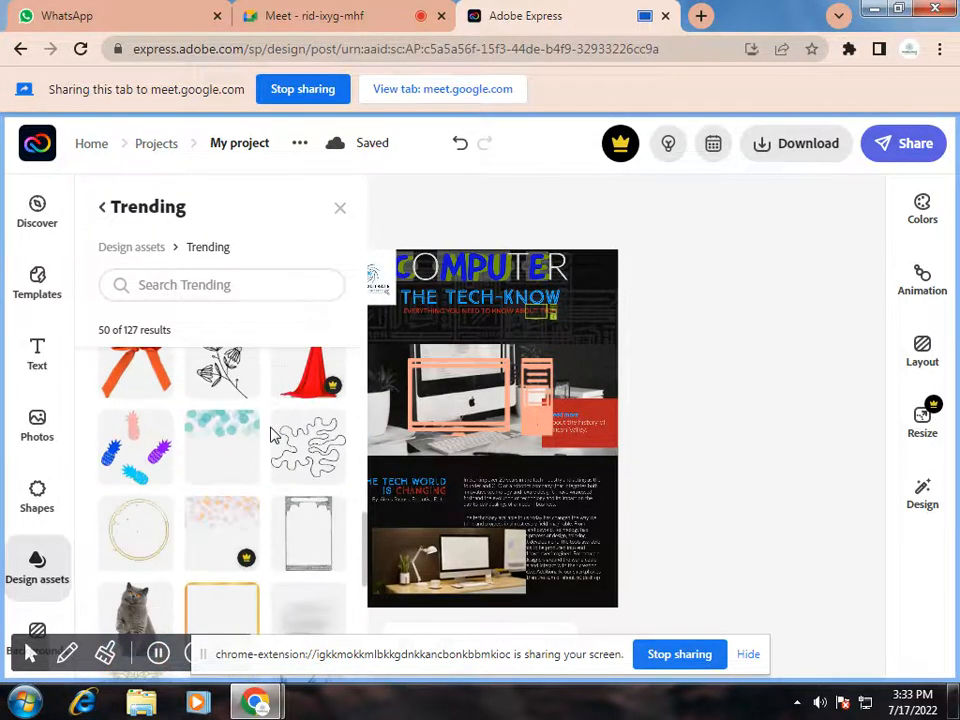
{"action": "scroll", "coordinate": [275, 434], "scroll_direction": "down", "scroll_amount": 3}
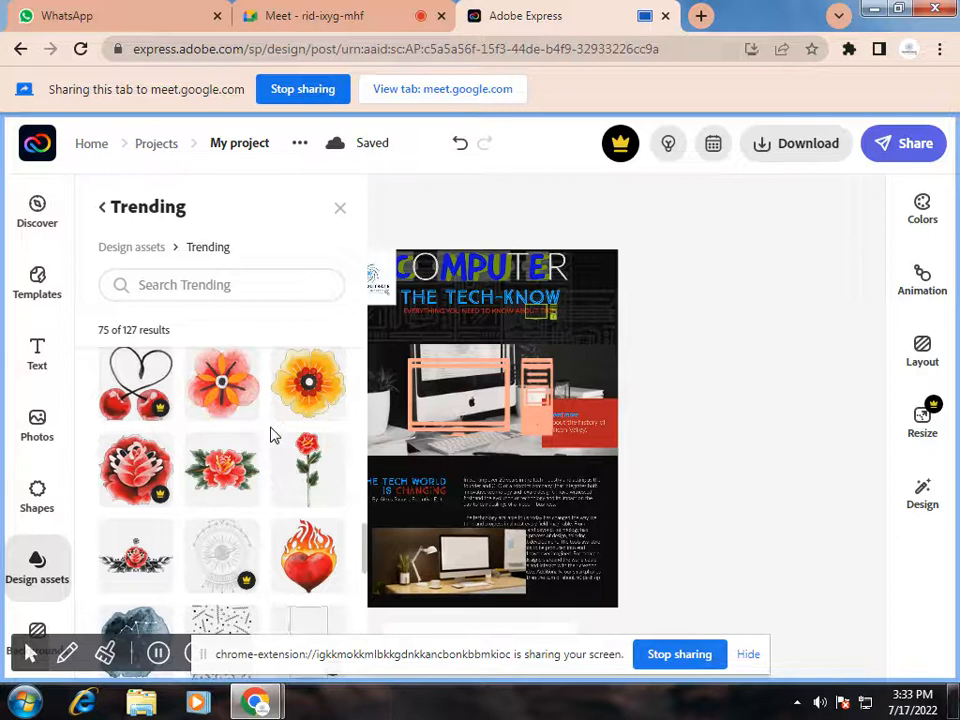
{"action": "scroll", "coordinate": [275, 434], "scroll_direction": "down", "scroll_amount": 3}
{"action": "scroll", "coordinate": [275, 434], "scroll_direction": "down", "scroll_amount": 1}
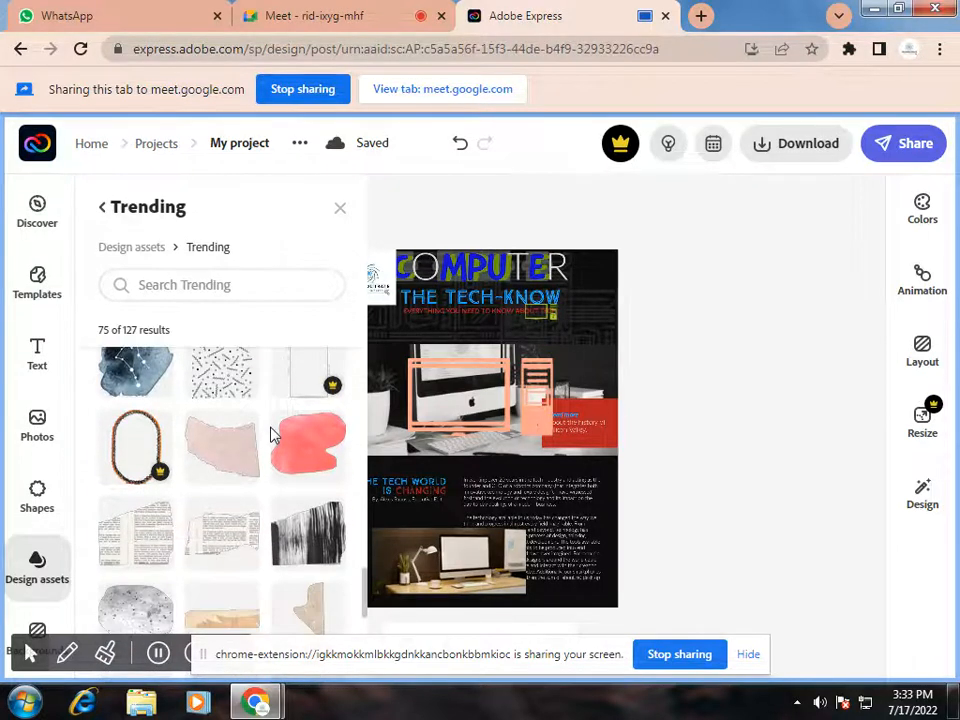
{"action": "scroll", "coordinate": [275, 434], "scroll_direction": "down", "scroll_amount": 1}
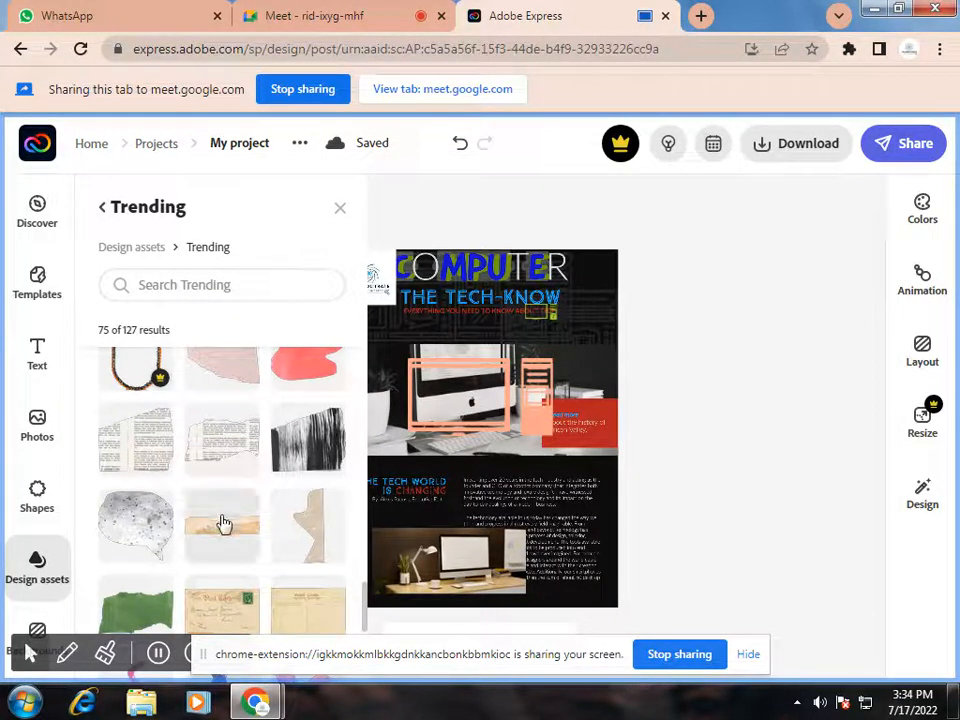
{"action": "scroll", "coordinate": [246, 527], "scroll_direction": "down", "scroll_amount": 3}
{"action": "scroll", "coordinate": [258, 527], "scroll_direction": "down", "scroll_amount": 5}
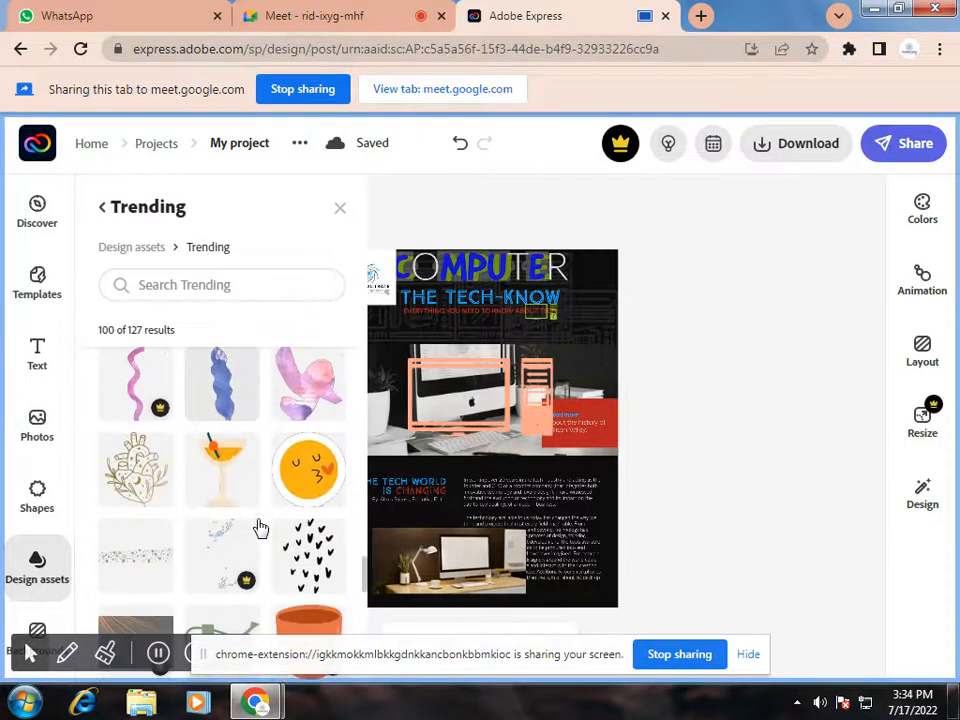
{"action": "scroll", "coordinate": [258, 527], "scroll_direction": "down", "scroll_amount": 3}
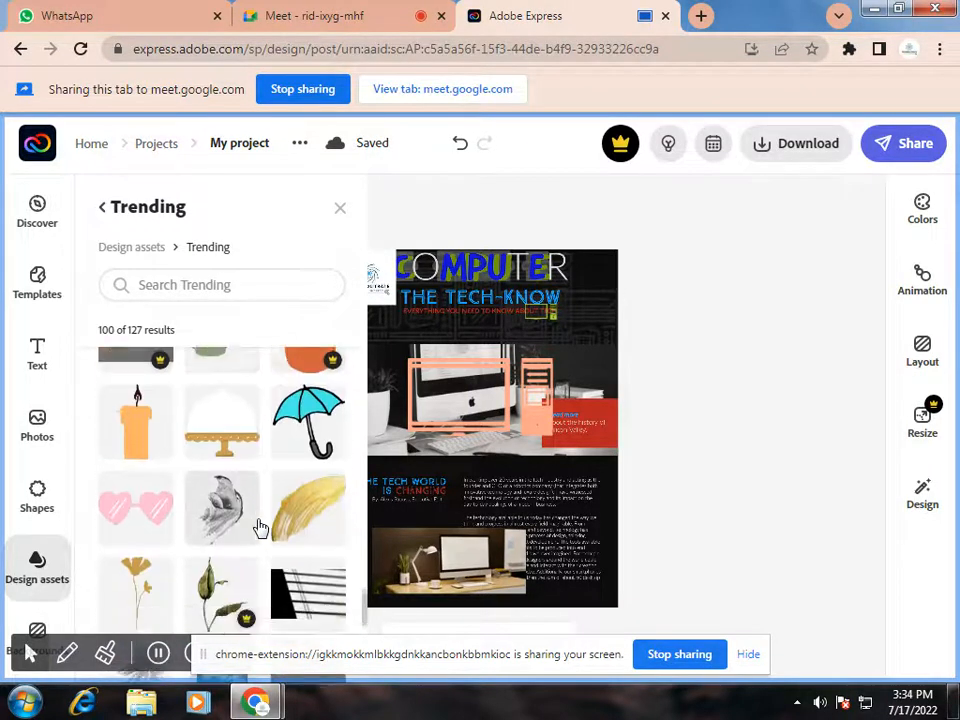
{"action": "scroll", "coordinate": [258, 527], "scroll_direction": "down", "scroll_amount": 3}
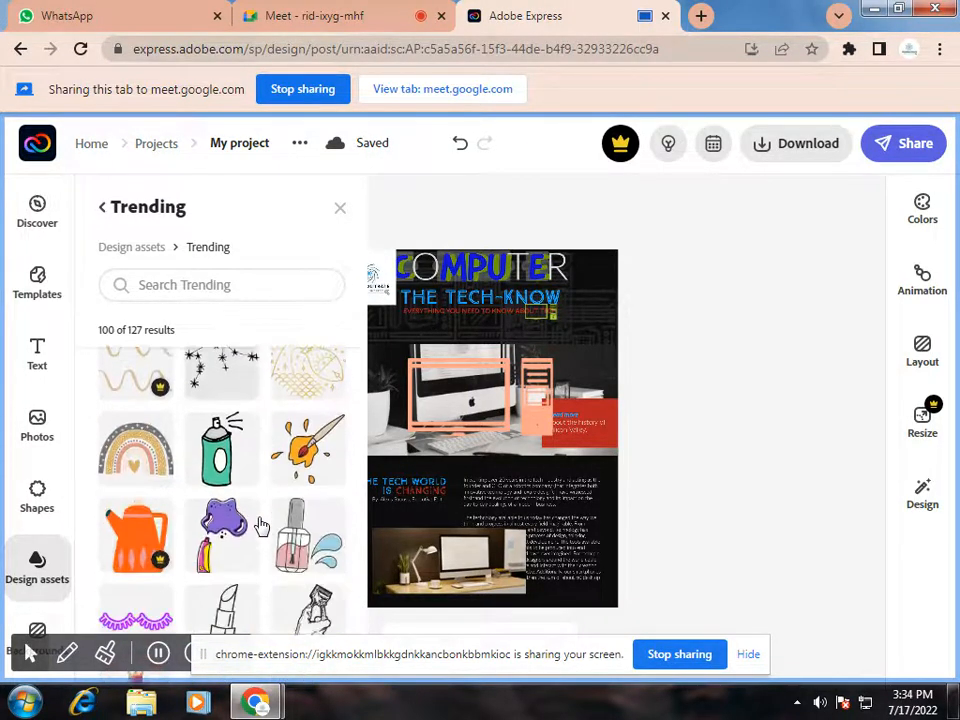
{"action": "scroll", "coordinate": [262, 524], "scroll_direction": "down", "scroll_amount": 5}
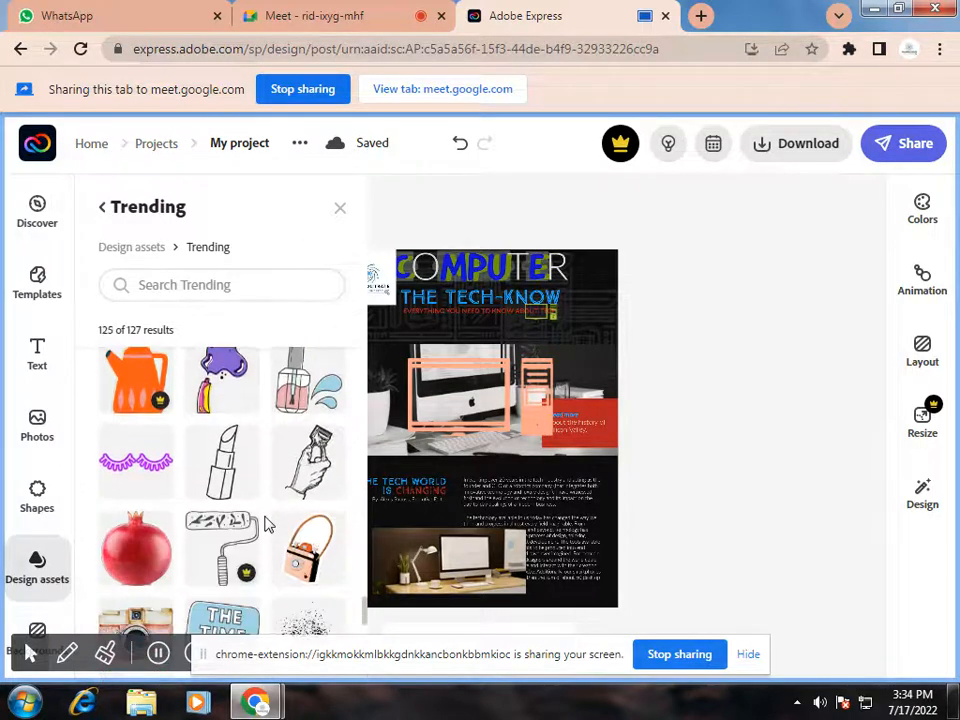
{"action": "scroll", "coordinate": [268, 523], "scroll_direction": "down", "scroll_amount": 2}
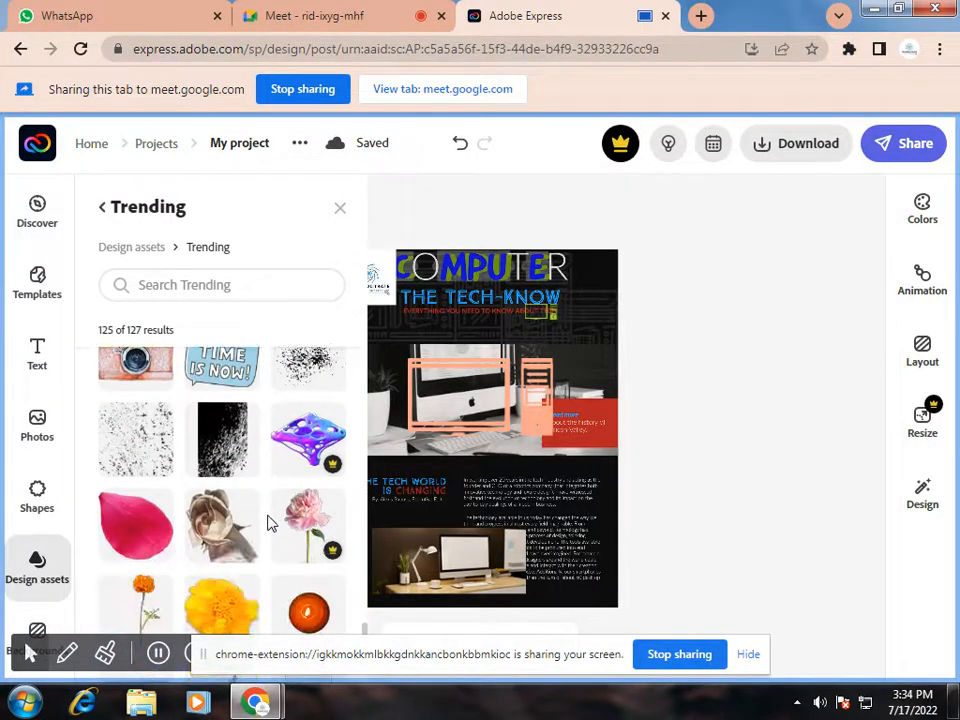
Add the pink vintage camera image from the Trending assets and enlarge it to span most of the newsletter's width.
{"action": "scroll", "coordinate": [268, 455], "scroll_direction": "up", "scroll_amount": 2}
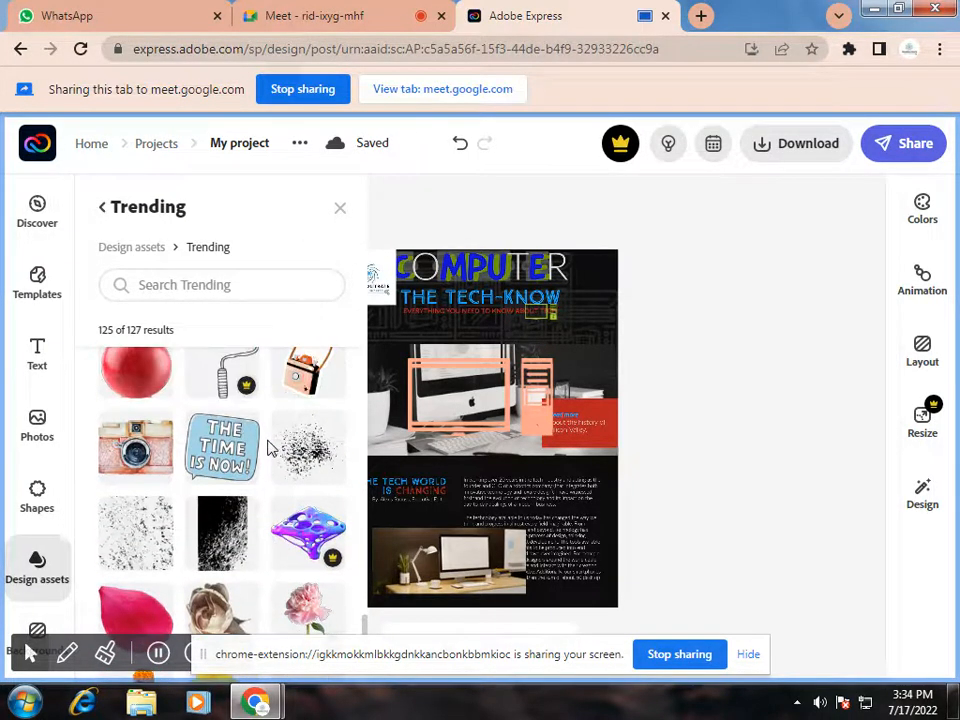
{"action": "left_click", "coordinate": [148, 450]}
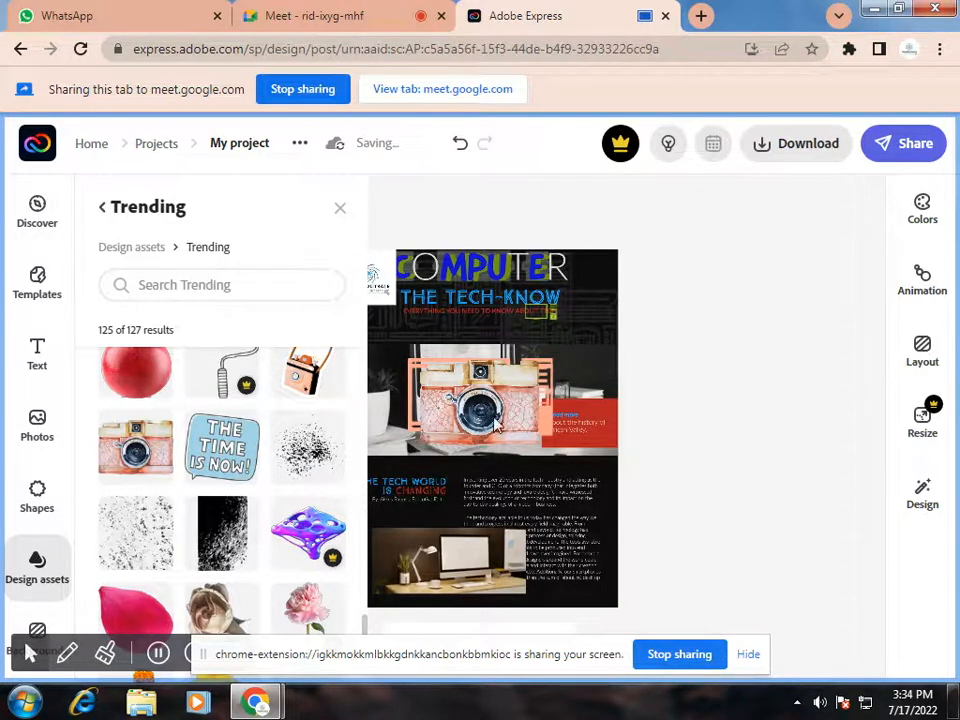
{"action": "left_click", "coordinate": [478, 406]}
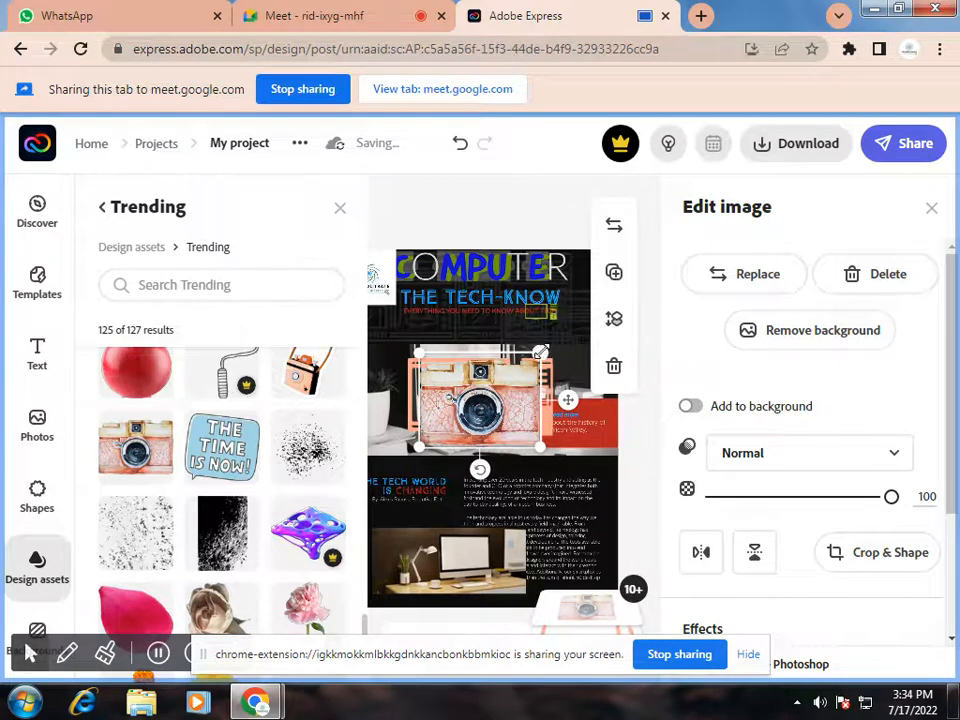
{"action": "left_click", "coordinate": [341, 210]}
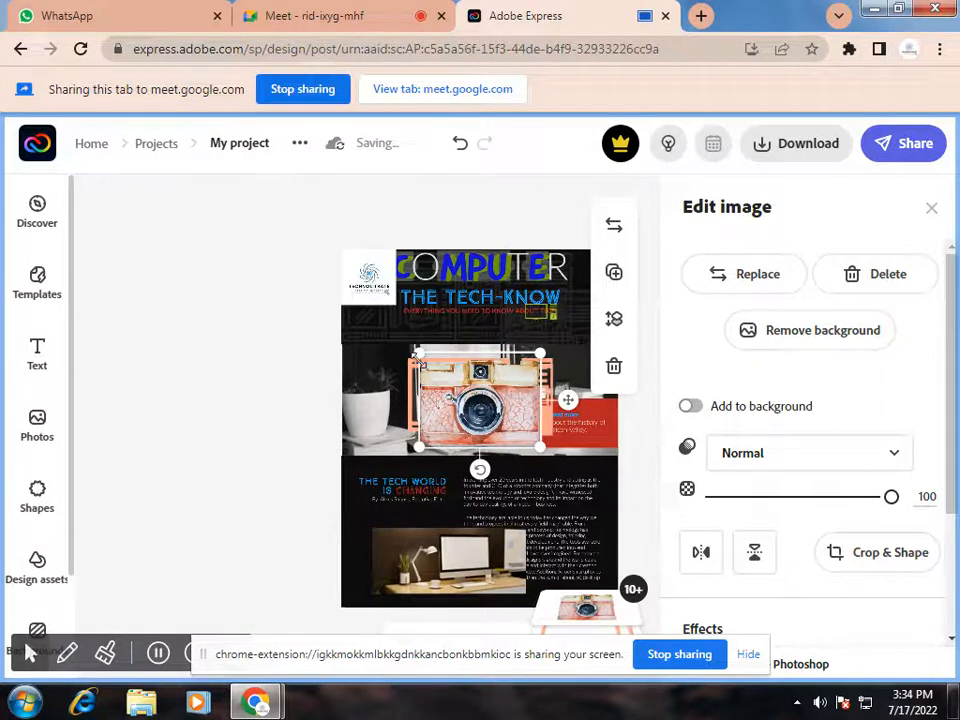
{"action": "left_click_drag", "start_coordinate": [418, 353], "coordinate": [358, 302]}
{"action": "left_click_drag", "start_coordinate": [540, 447], "coordinate": [588, 482]}
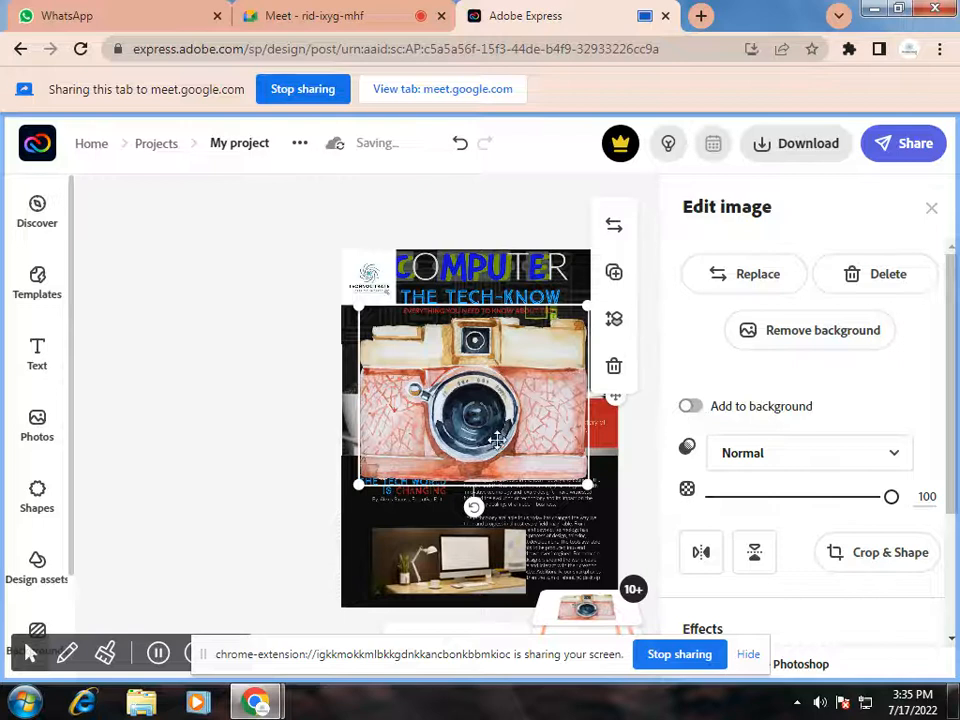
Add the camera image to the background cell beside the monitor photo and shift it slightly within that cell.
{"action": "left_click", "coordinate": [690, 407]}
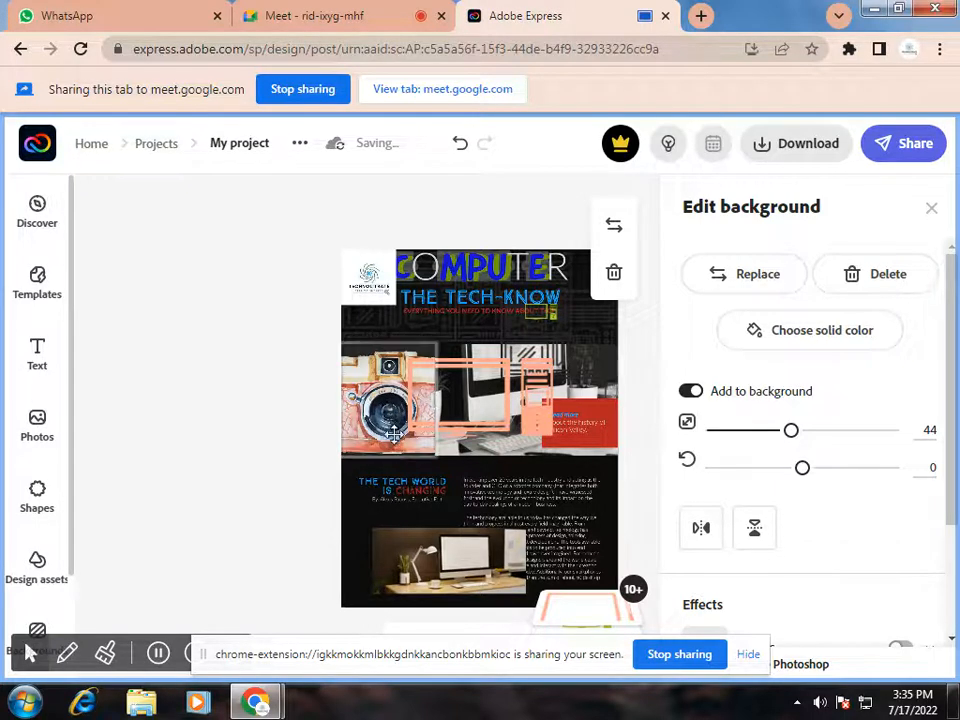
{"action": "mouse_move", "coordinate": [387, 407]}
{"action": "left_mouse_down"}
{"action": "mouse_move", "coordinate": [409, 452]}
{"action": "mouse_move", "coordinate": [443, 465]}
{"action": "mouse_move", "coordinate": [386, 399]}
{"action": "left_mouse_up"}
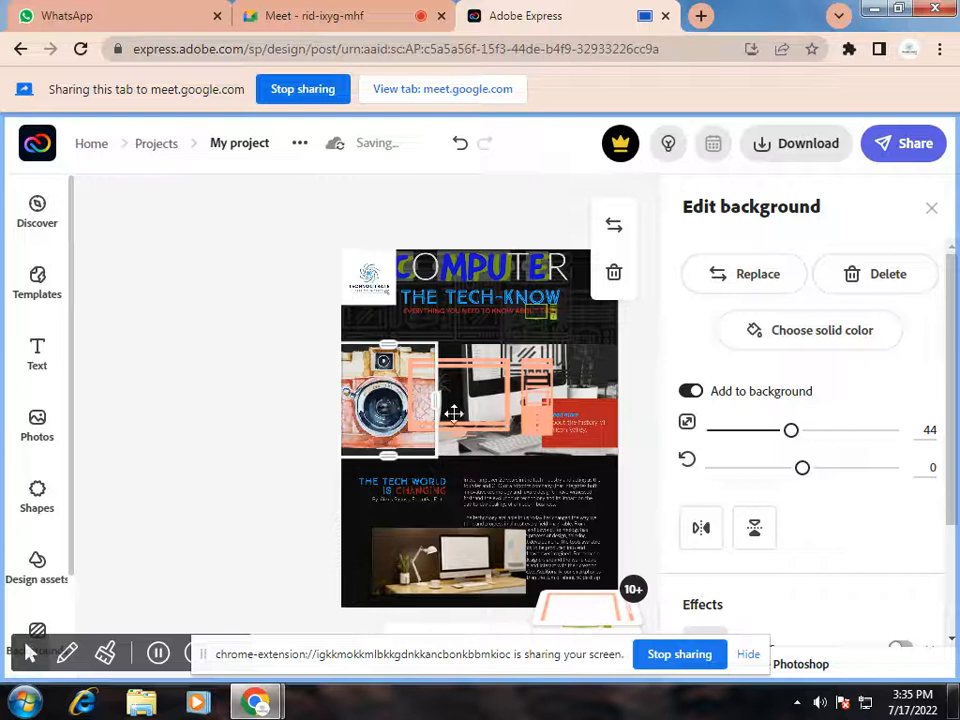
{"action": "left_click_drag", "start_coordinate": [473, 437], "coordinate": [464, 487]}
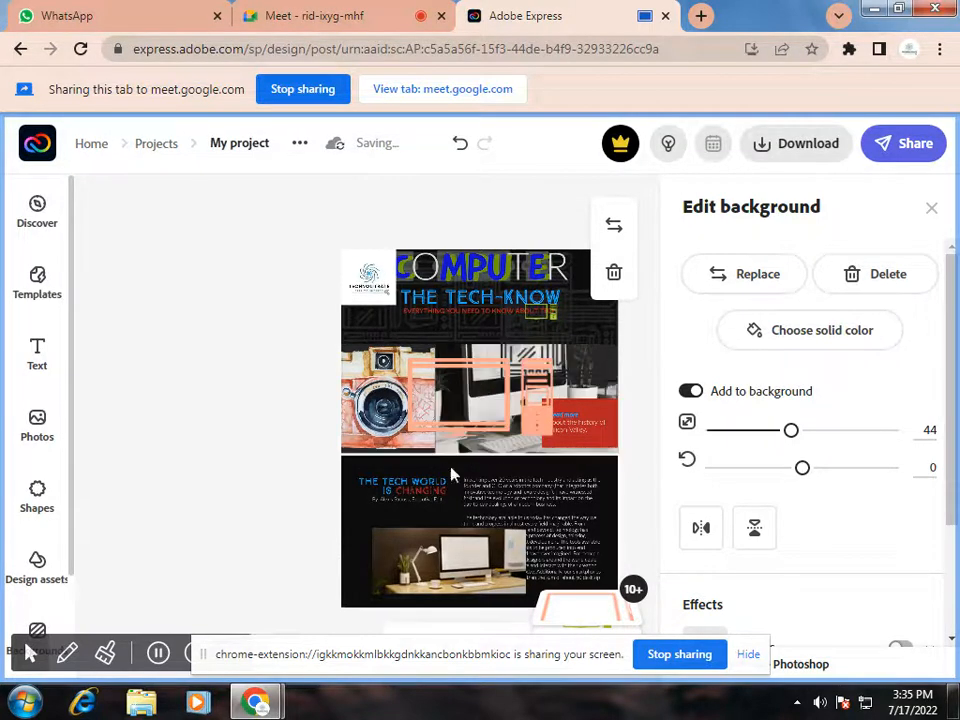
{"action": "left_click", "coordinate": [405, 427]}
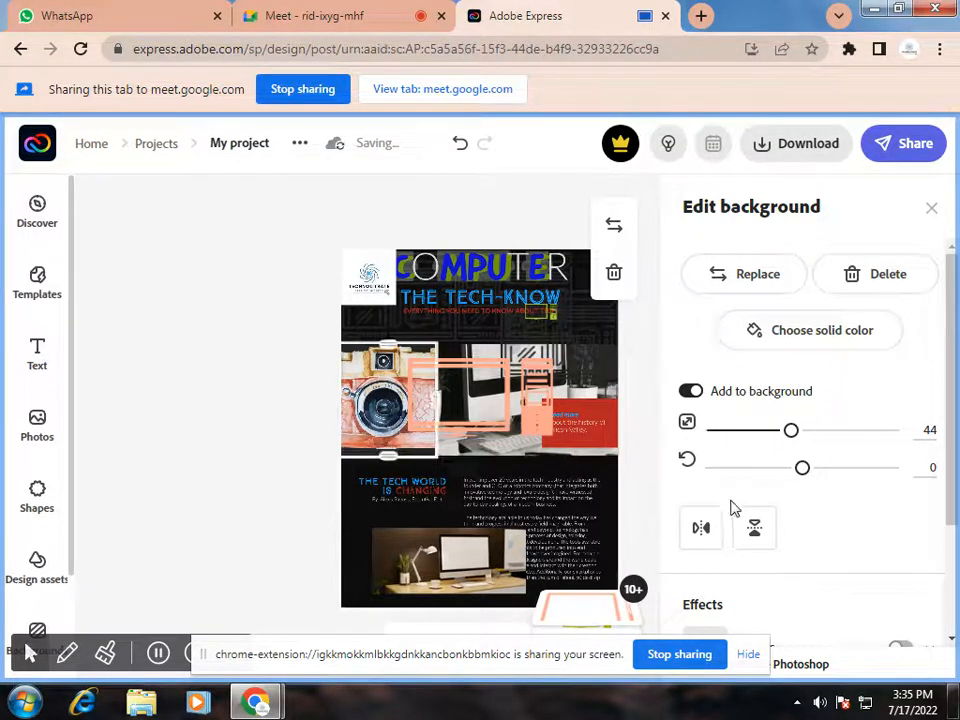
Detach the camera from the background as a separate image, and try opacity 0 before restoring it to 100.
{"action": "left_click", "coordinate": [694, 395]}
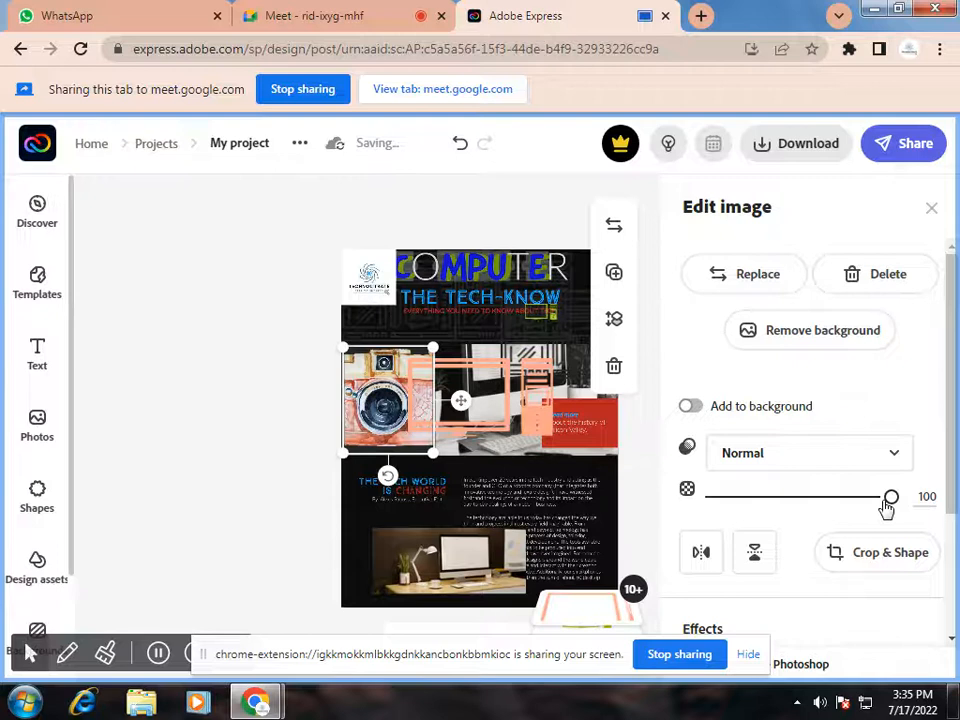
{"action": "left_click_drag", "start_coordinate": [889, 505], "coordinate": [707, 517]}
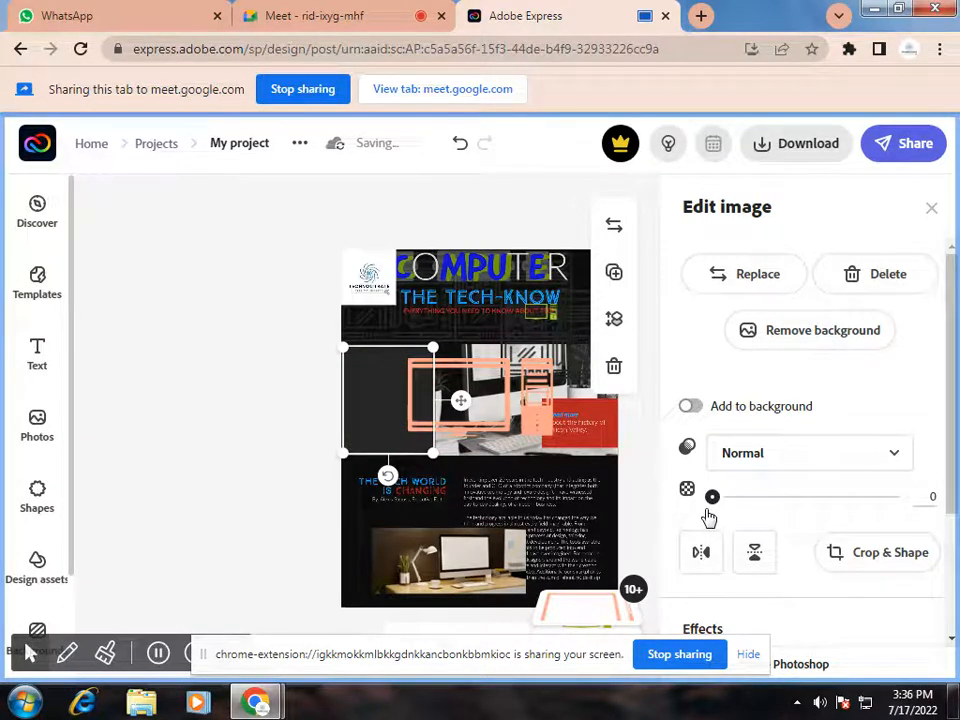
{"action": "left_click_drag", "start_coordinate": [716, 514], "coordinate": [906, 523]}
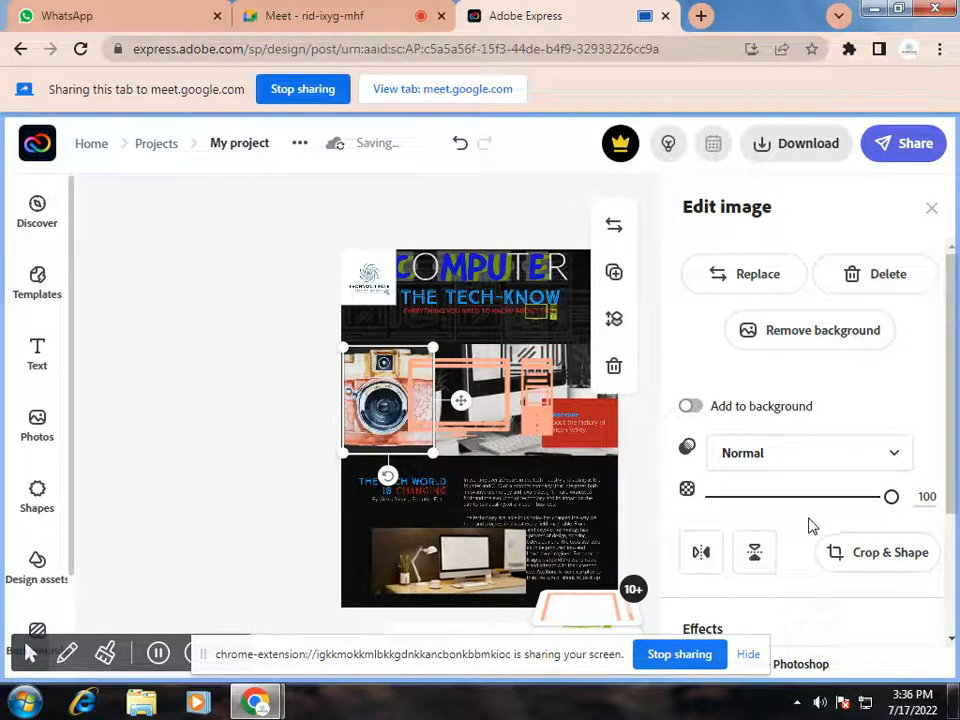
Set the camera image's blend mode to Screen and resize it to overlap the monitor photo and the article text below.
{"action": "left_click", "coordinate": [904, 461]}
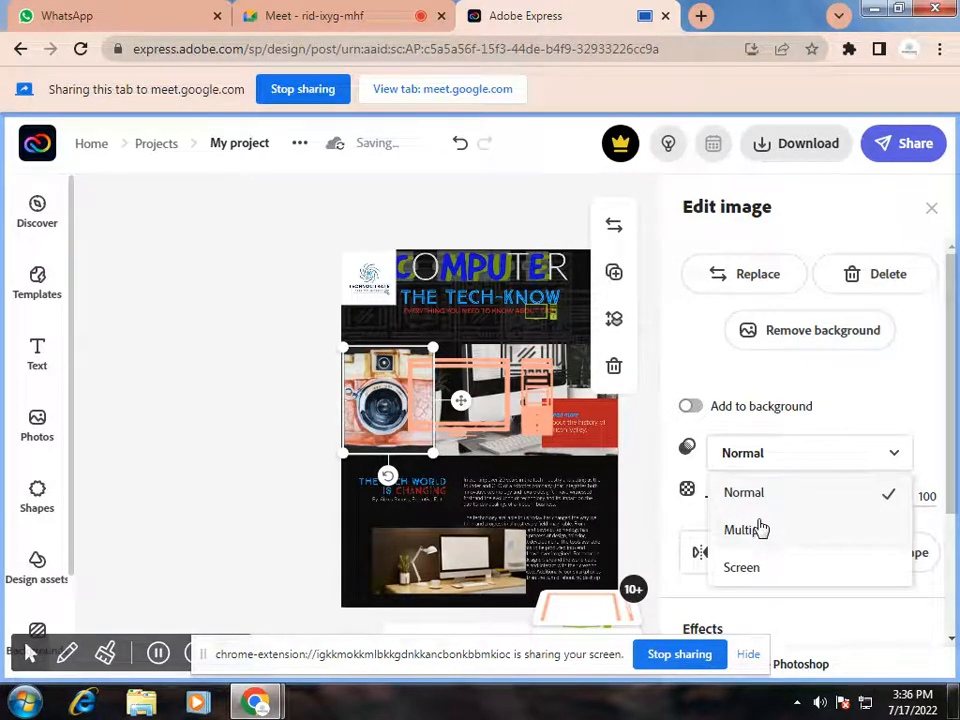
{"action": "left_click", "coordinate": [773, 577]}
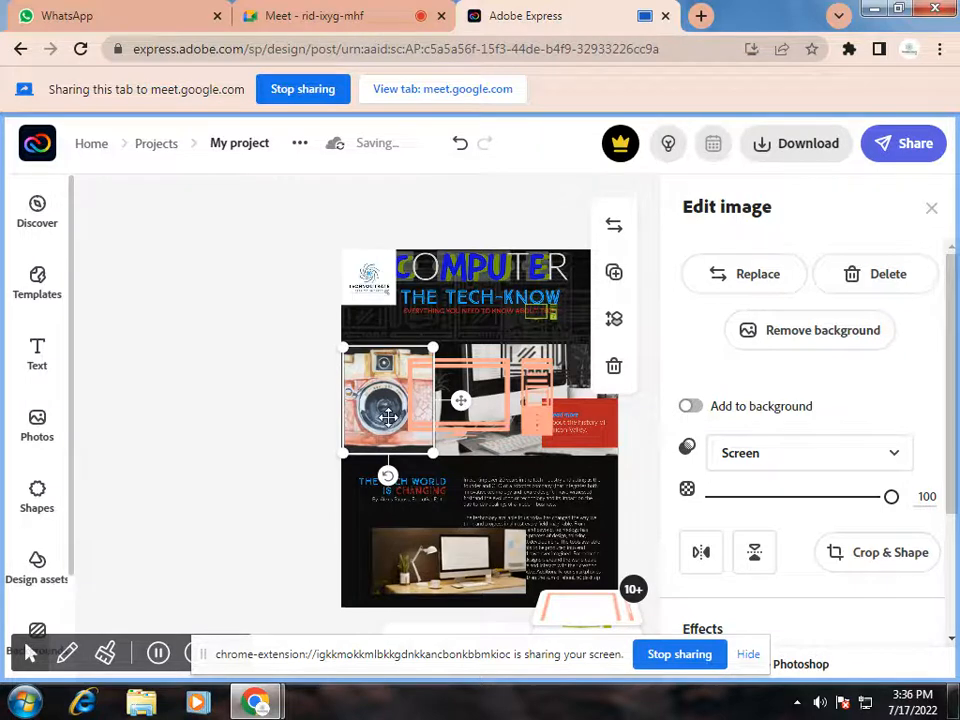
{"action": "left_click_drag", "start_coordinate": [432, 349], "coordinate": [432, 450]}
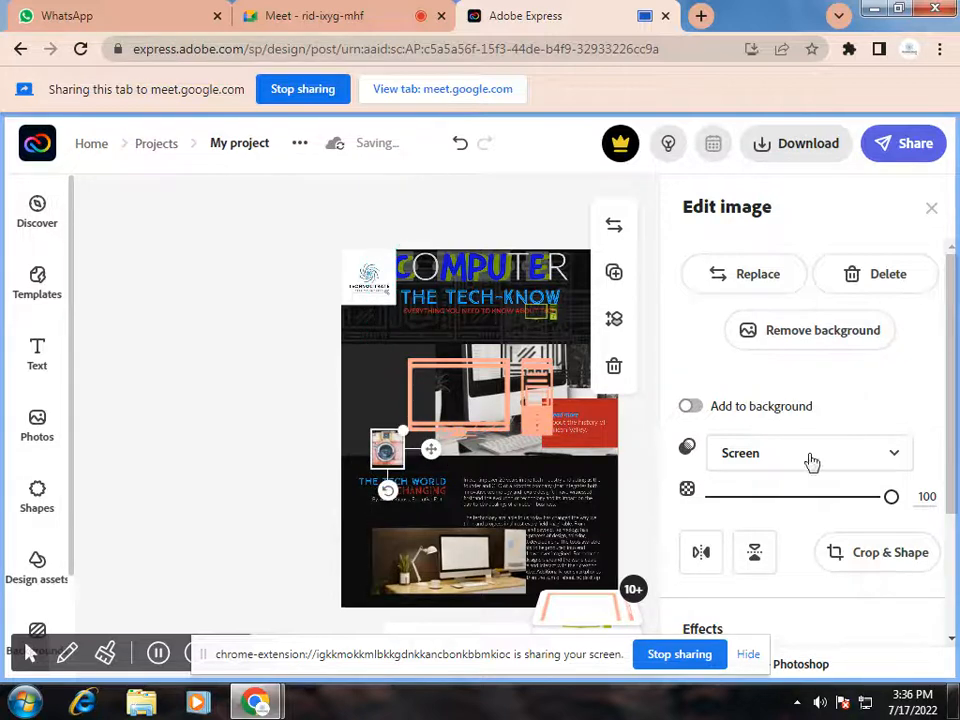
{"action": "scroll", "coordinate": [850, 500], "scroll_direction": "down", "scroll_amount": 1}
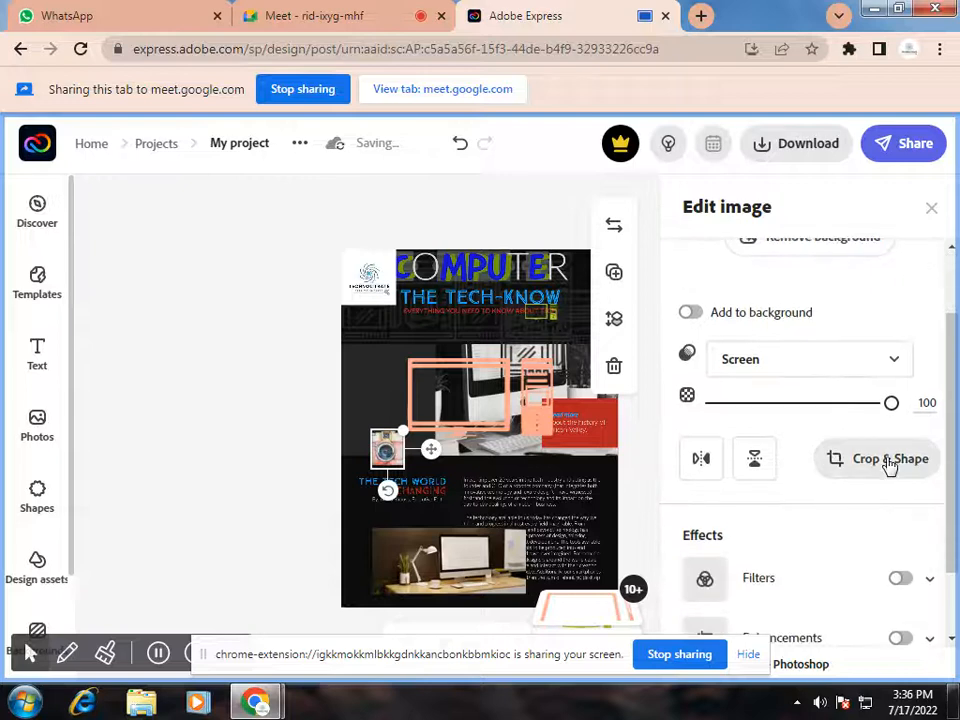
{"action": "left_click_drag", "start_coordinate": [403, 432], "coordinate": [499, 317]}
{"action": "left_click_drag", "start_coordinate": [407, 445], "coordinate": [460, 505]}
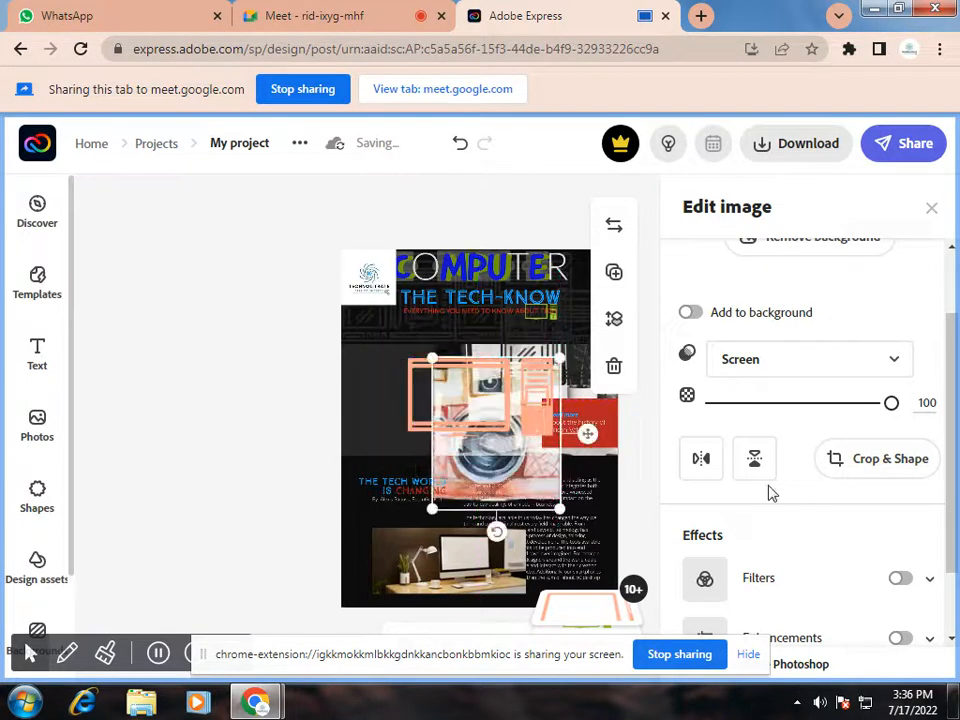
Start Crop & Shape on the camera image, reducing its scale to 0 and rotating it to 5.
{"action": "left_click", "coordinate": [867, 461]}
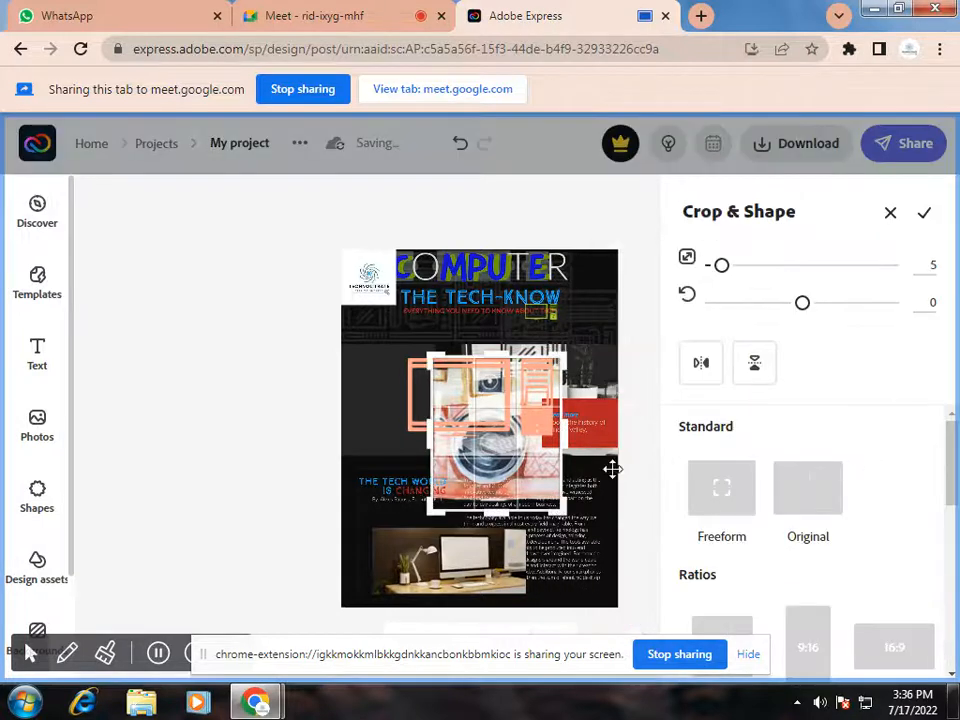
{"action": "mouse_move", "coordinate": [722, 270]}
{"action": "left_mouse_down"}
{"action": "mouse_move", "coordinate": [816, 268]}
{"action": "mouse_move", "coordinate": [711, 268]}
{"action": "left_mouse_up"}
{"action": "mouse_move", "coordinate": [806, 313]}
{"action": "left_mouse_down"}
{"action": "mouse_move", "coordinate": [880, 305]}
{"action": "mouse_move", "coordinate": [711, 306]}
{"action": "mouse_move", "coordinate": [806, 309]}
{"action": "left_mouse_up"}
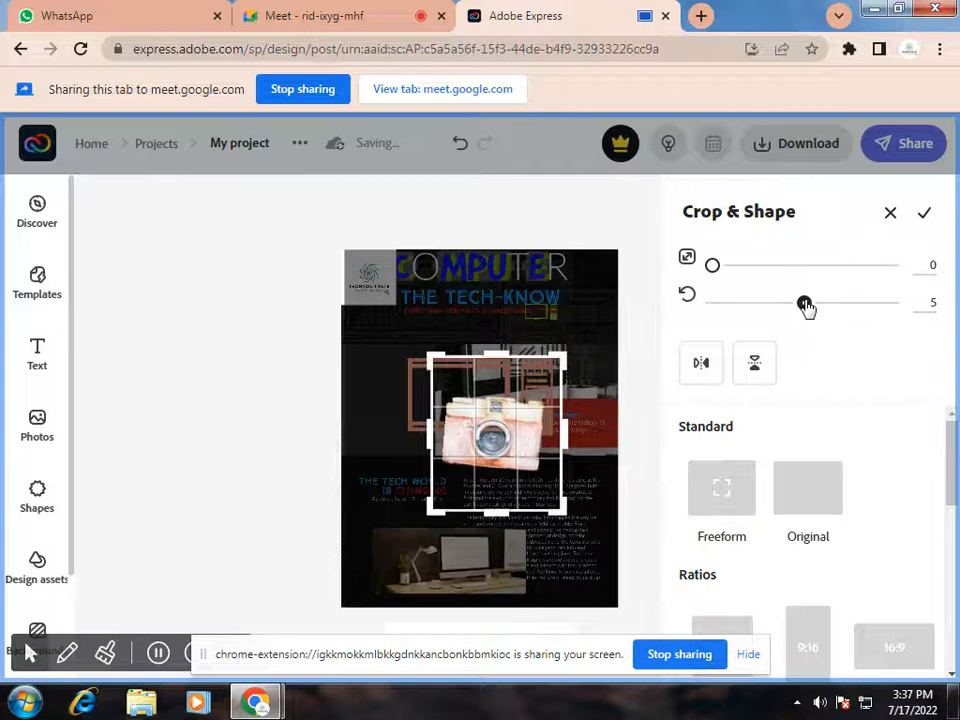
Mirror the camera horizontally in Crop & Shape, and try the vertical flip before turning the camera upright again.
{"action": "left_click", "coordinate": [703, 367]}
{"action": "left_click", "coordinate": [713, 377]}
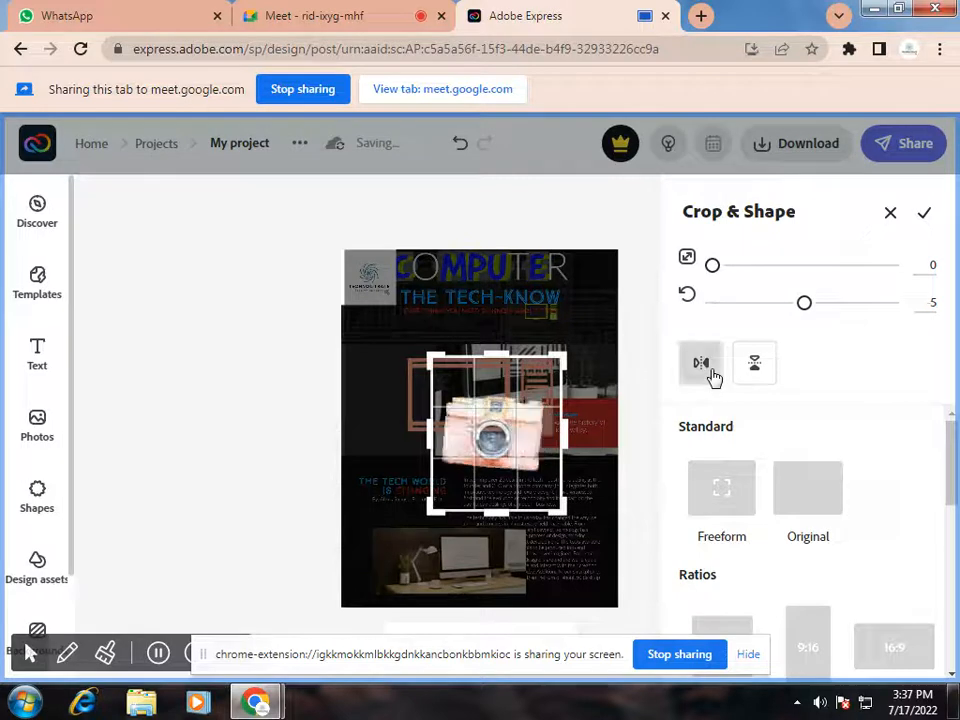
{"action": "left_click", "coordinate": [761, 370]}
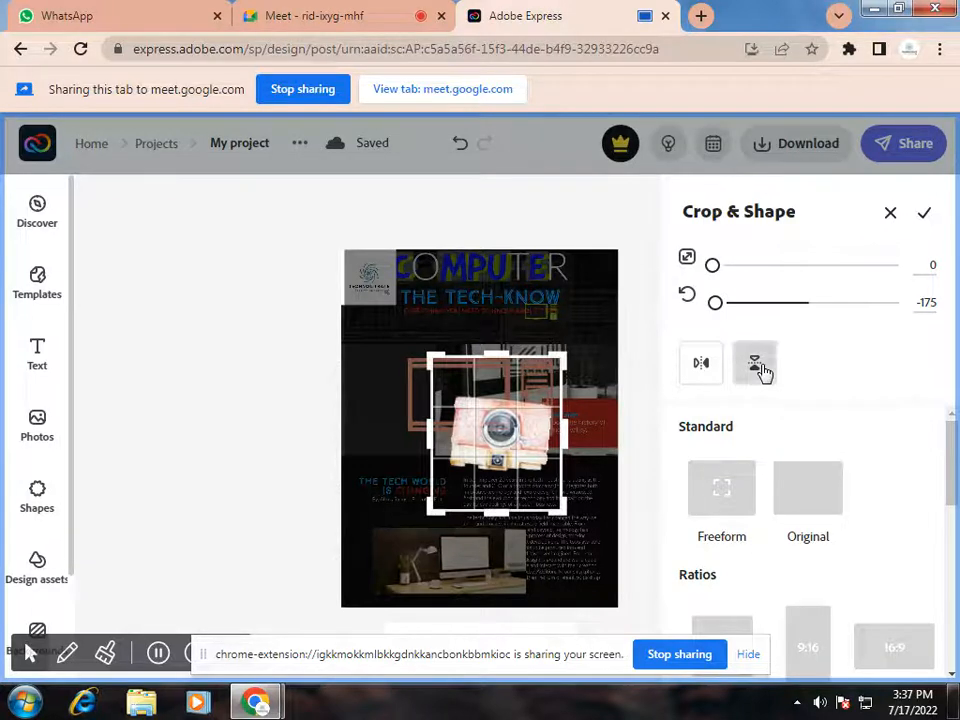
{"action": "left_click", "coordinate": [761, 370]}
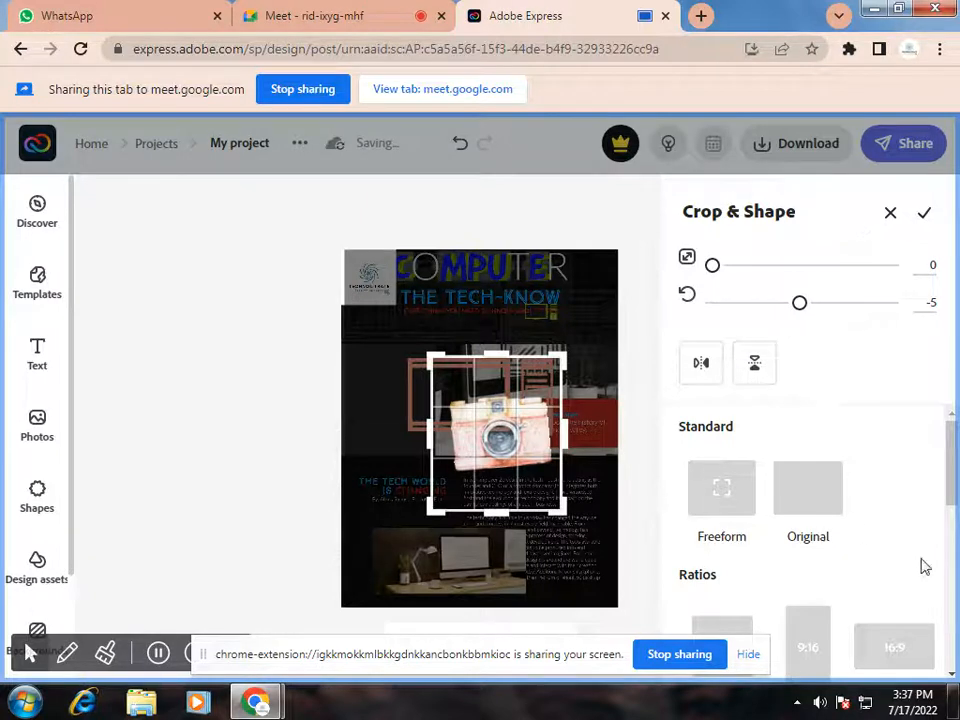
Set the camera's crop frame to the Original proportions, trying the Freeform option in between.
{"action": "scroll", "coordinate": [864, 536], "scroll_direction": "down", "scroll_amount": 3}
{"action": "scroll", "coordinate": [793, 510], "scroll_direction": "up", "scroll_amount": 3}
{"action": "left_click", "coordinate": [826, 513]}
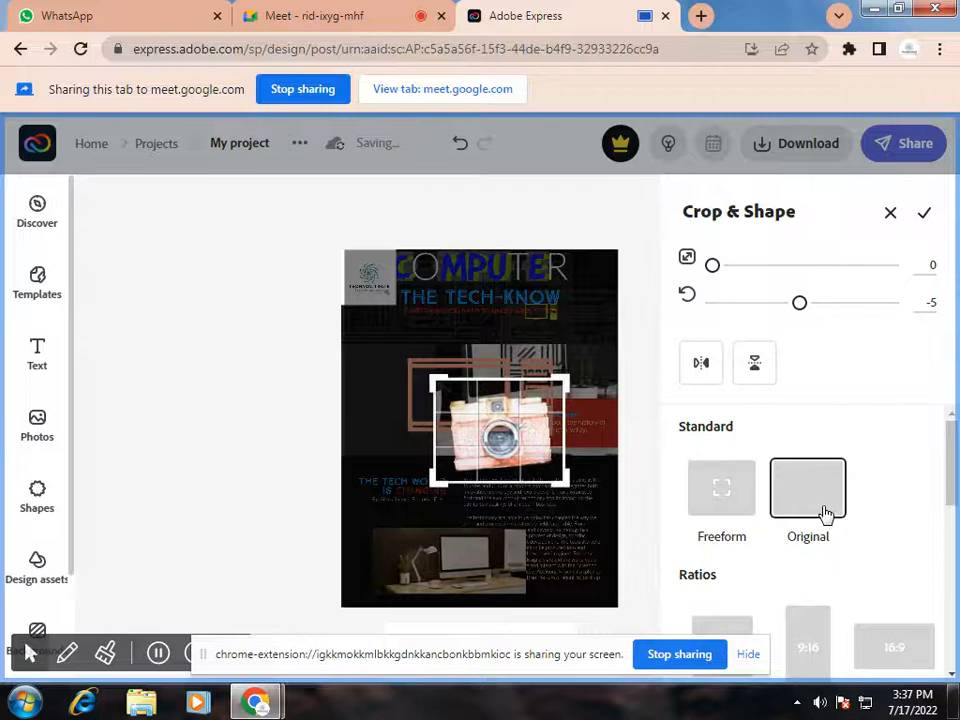
{"action": "left_click", "coordinate": [724, 512]}
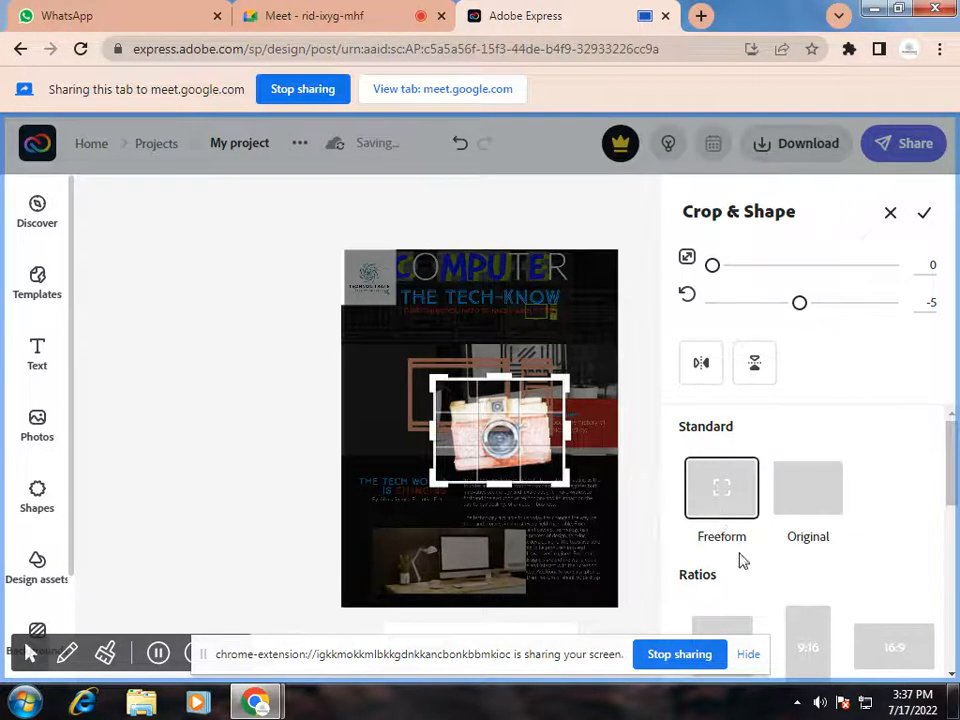
{"action": "left_click", "coordinate": [808, 485]}
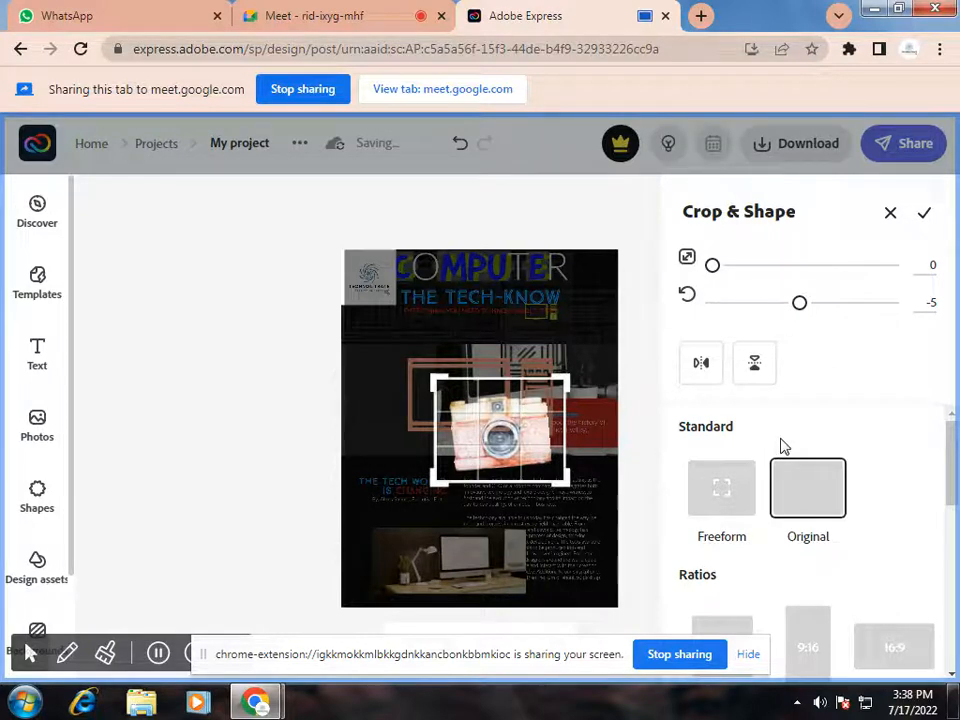
Try the Square, Story, Widescreen and Landscape ratios for the camera image's crop frame.
{"action": "scroll", "coordinate": [783, 444], "scroll_direction": "down", "scroll_amount": 2}
{"action": "scroll", "coordinate": [812, 499], "scroll_direction": "up", "scroll_amount": 1}
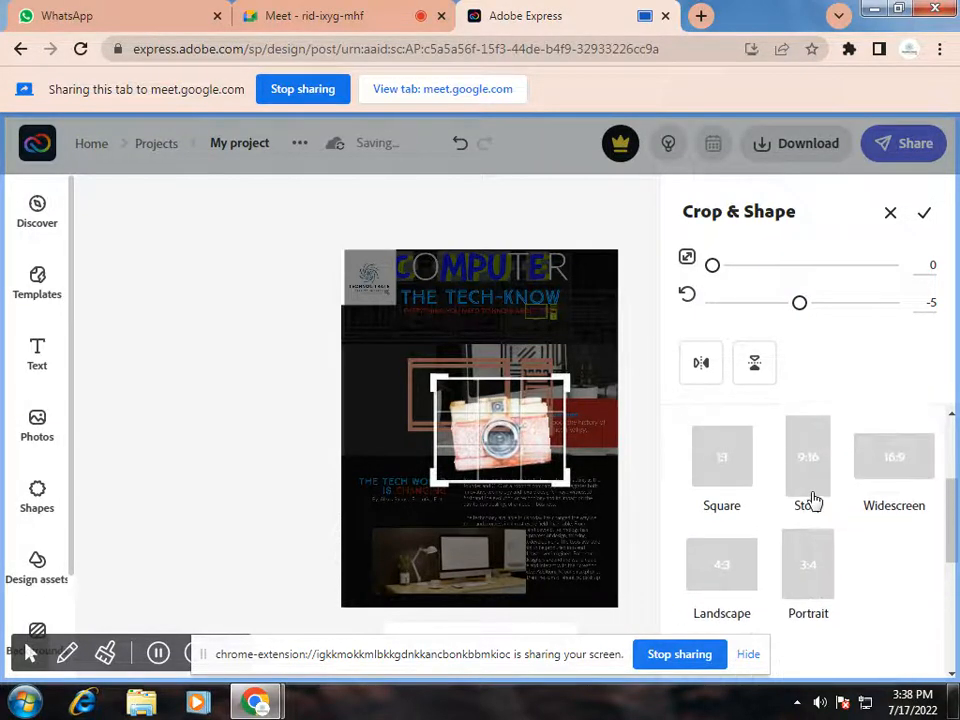
{"action": "scroll", "coordinate": [806, 527], "scroll_direction": "up", "scroll_amount": 2}
{"action": "scroll", "coordinate": [808, 529], "scroll_direction": "down", "scroll_amount": 2}
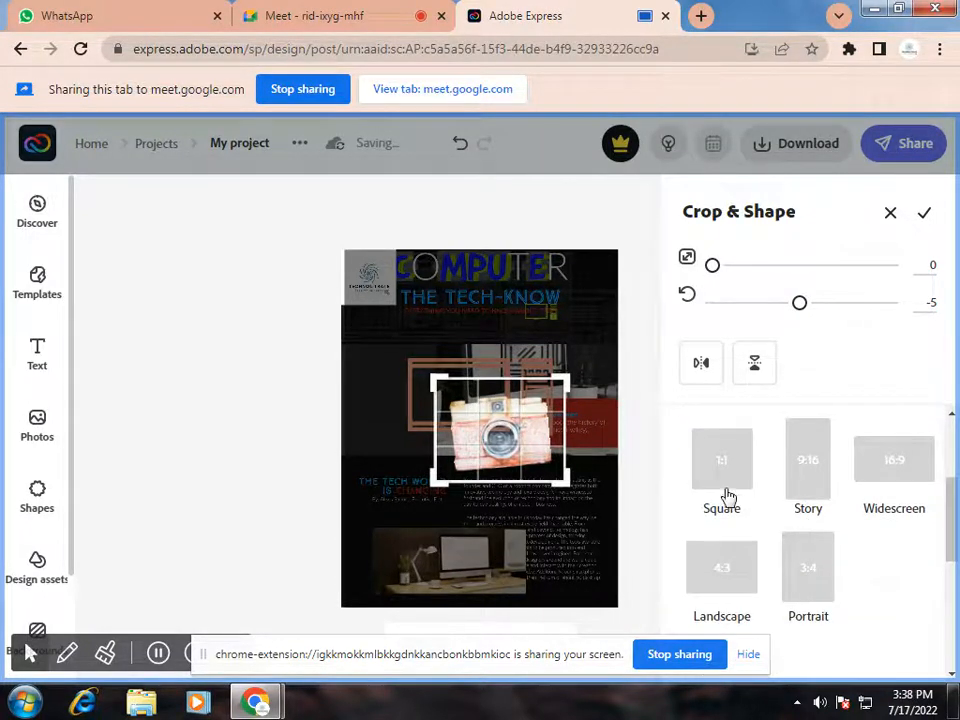
{"action": "left_click", "coordinate": [729, 489]}
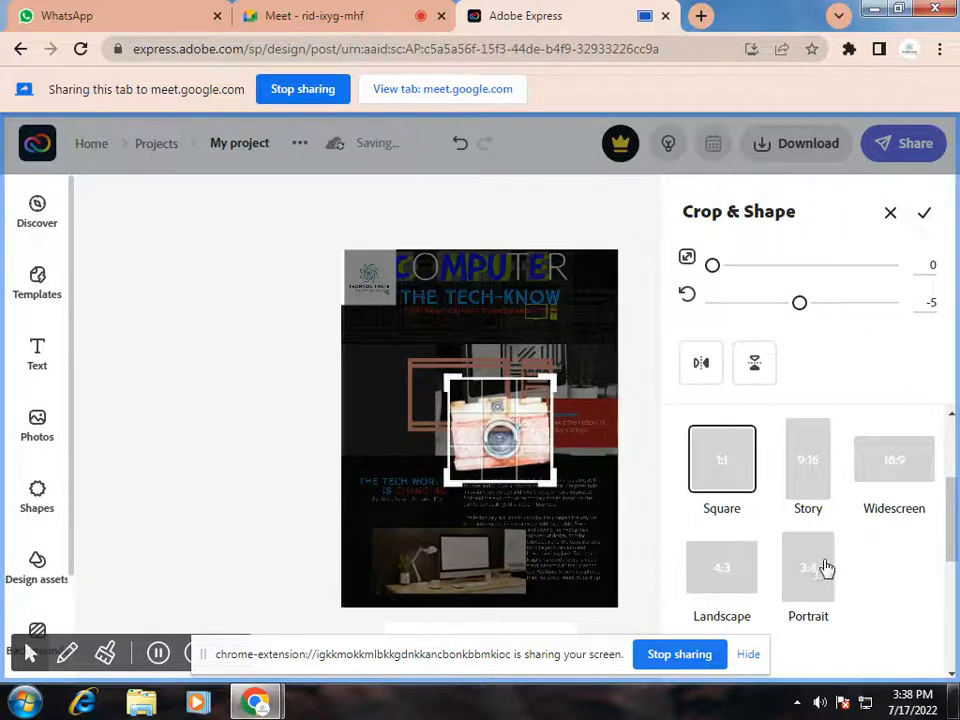
{"action": "left_click", "coordinate": [812, 497]}
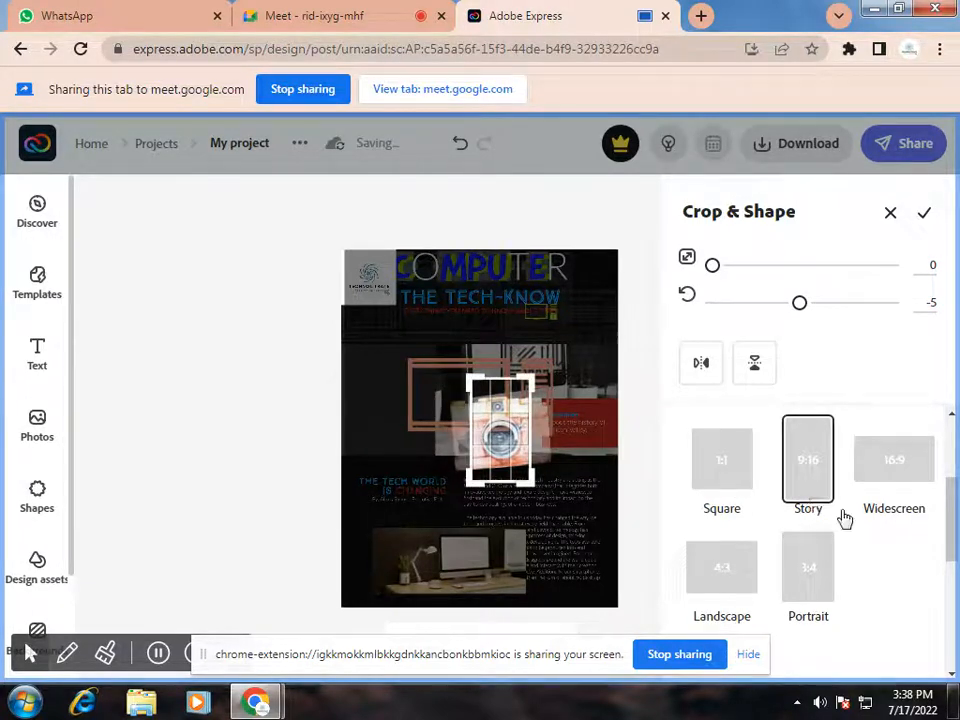
{"action": "left_click", "coordinate": [888, 478]}
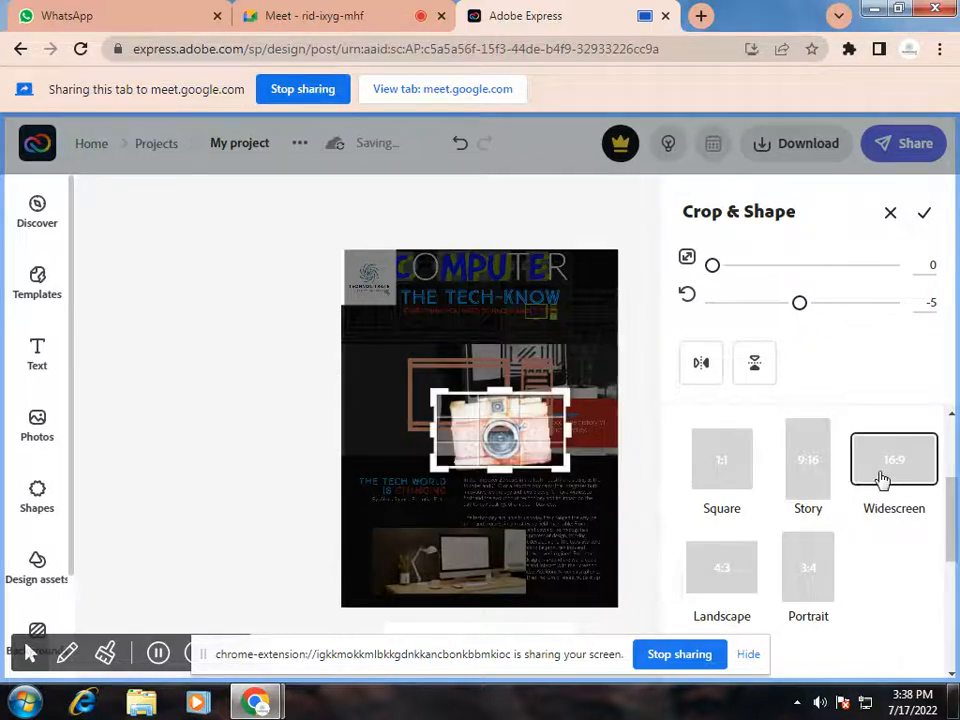
{"action": "scroll", "coordinate": [834, 560], "scroll_direction": "down", "scroll_amount": 1}
{"action": "left_click", "coordinate": [808, 514]}
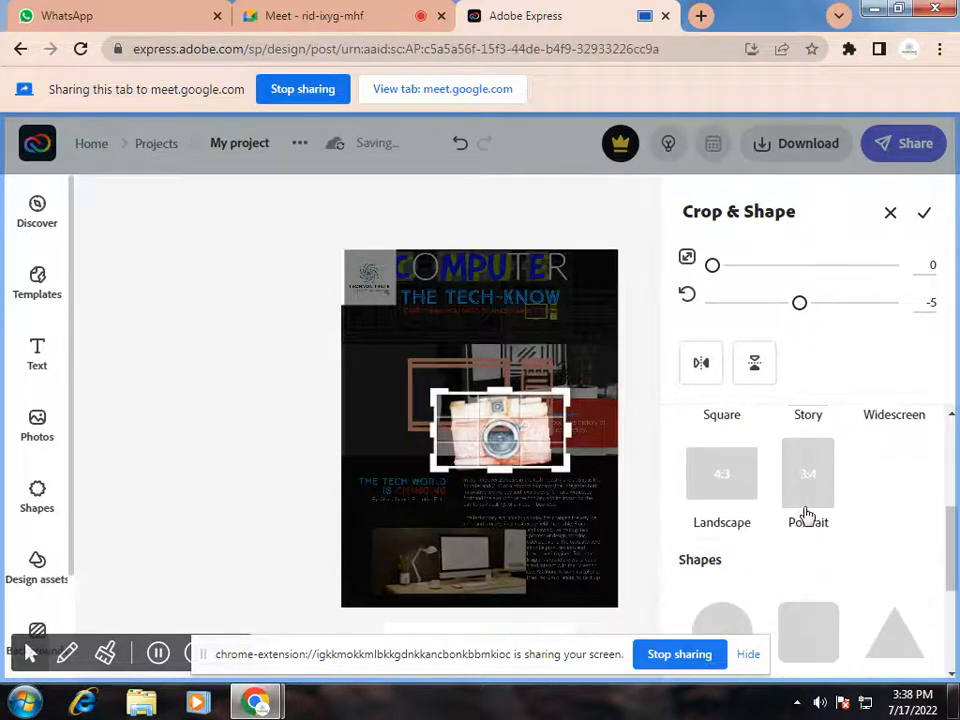
{"action": "left_click", "coordinate": [736, 500]}
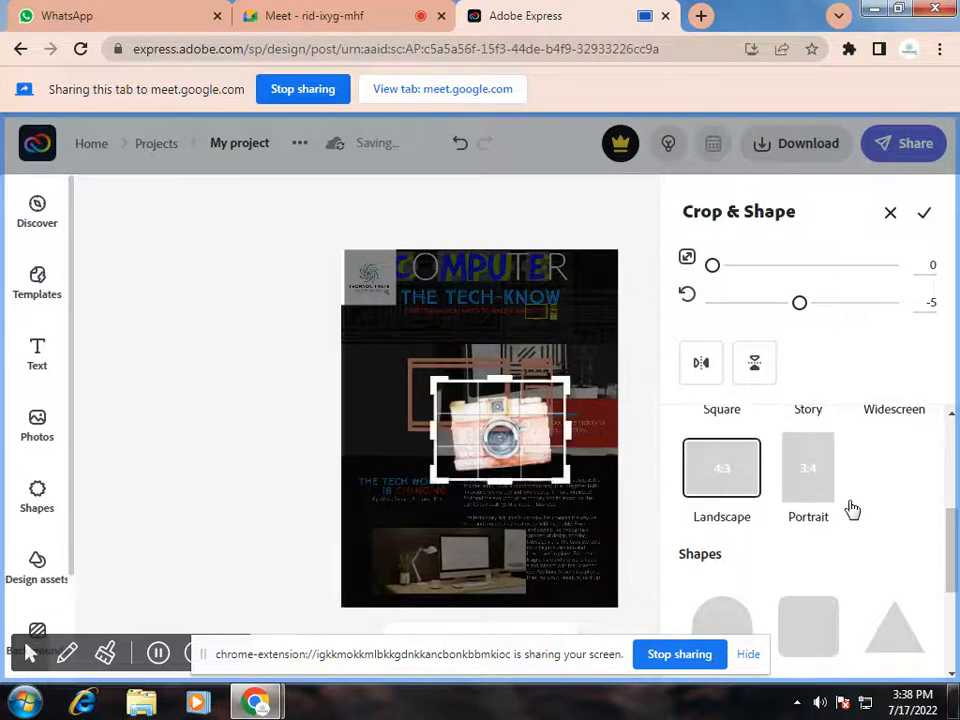
Try the rounded square, circle, star and heart shapes as the camera image's crop outline.
{"action": "scroll", "coordinate": [851, 510], "scroll_direction": "down", "scroll_amount": 1}
{"action": "scroll", "coordinate": [851, 510], "scroll_direction": "down", "scroll_amount": 1}
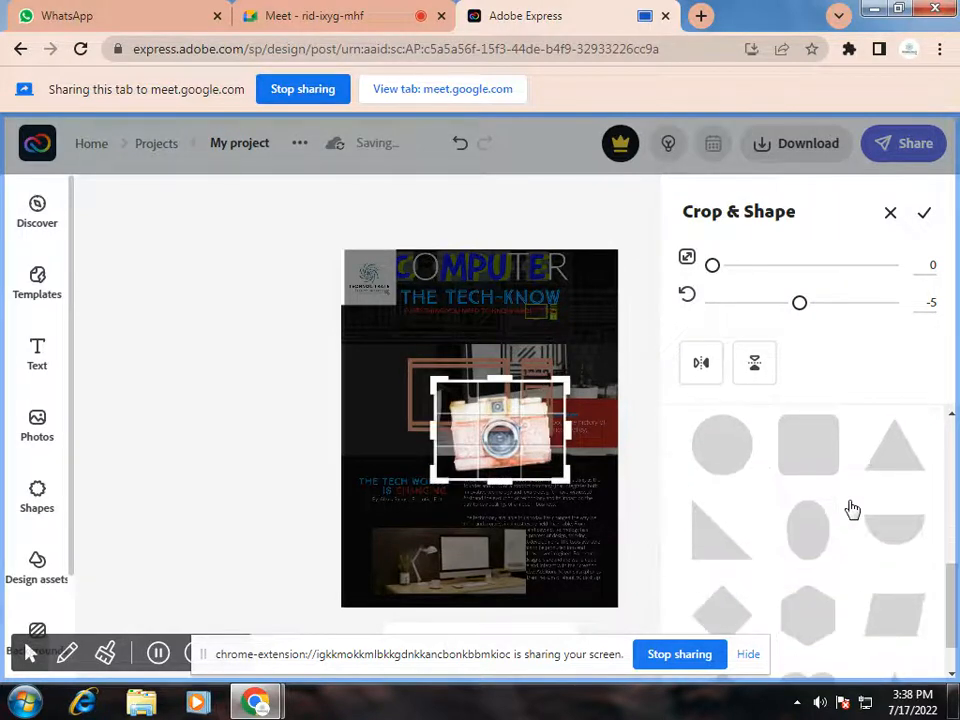
{"action": "scroll", "coordinate": [851, 510], "scroll_direction": "up", "scroll_amount": 1}
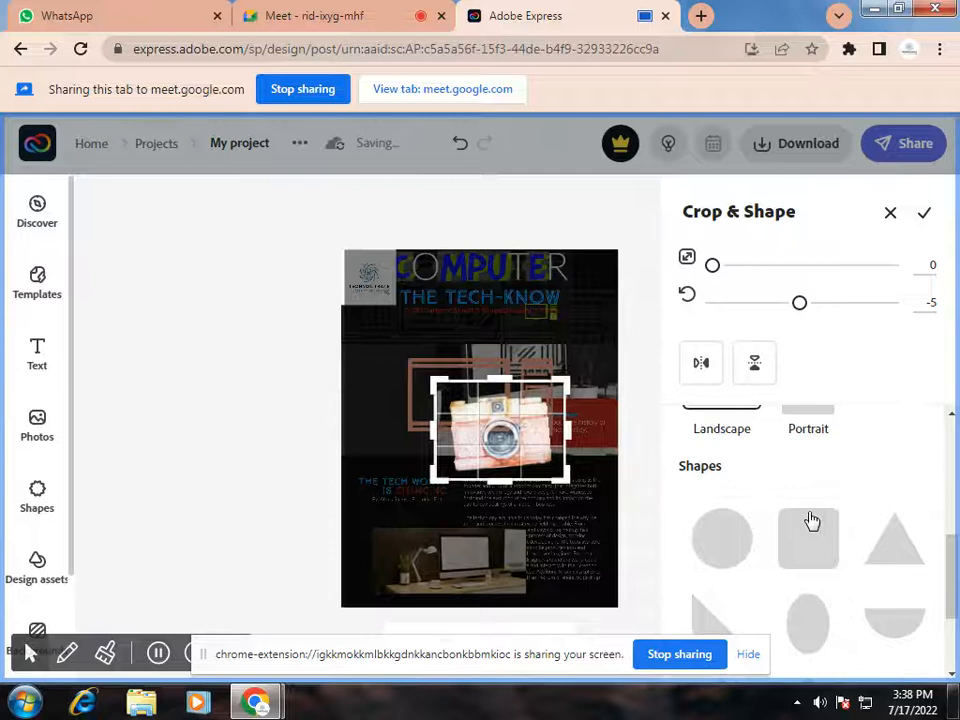
{"action": "scroll", "coordinate": [735, 529], "scroll_direction": "down", "scroll_amount": 1}
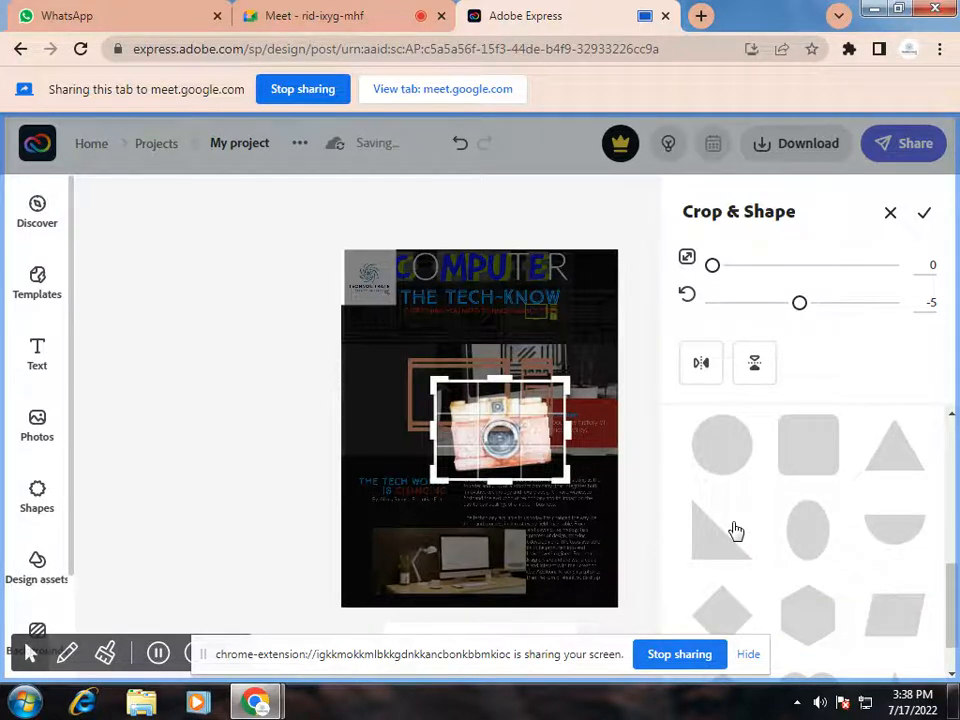
{"action": "scroll", "coordinate": [735, 529], "scroll_direction": "up", "scroll_amount": 1}
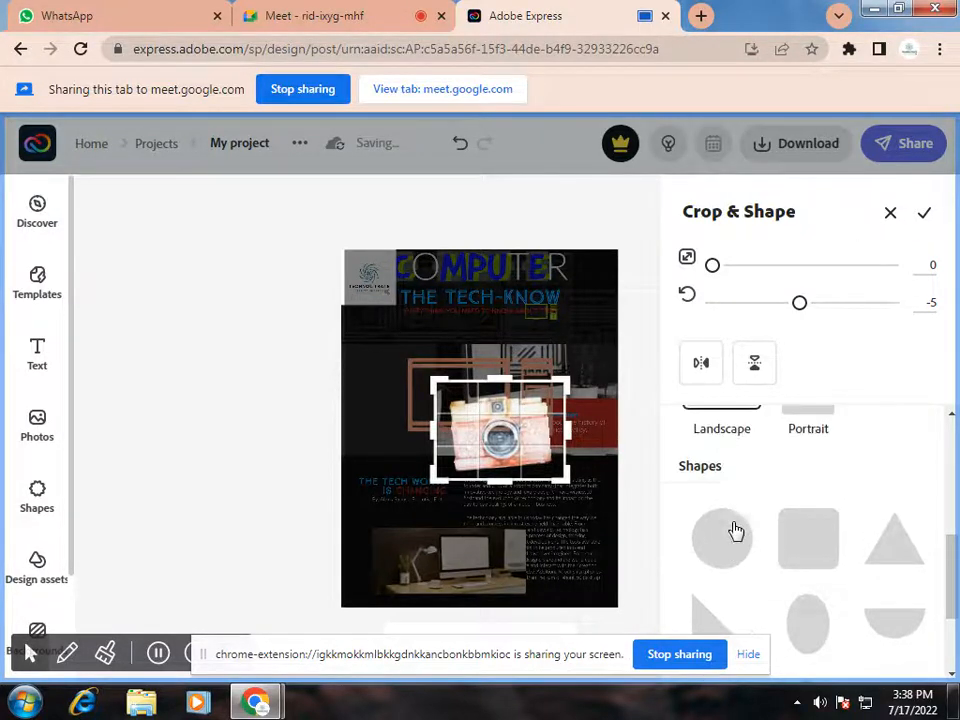
{"action": "left_click", "coordinate": [809, 556]}
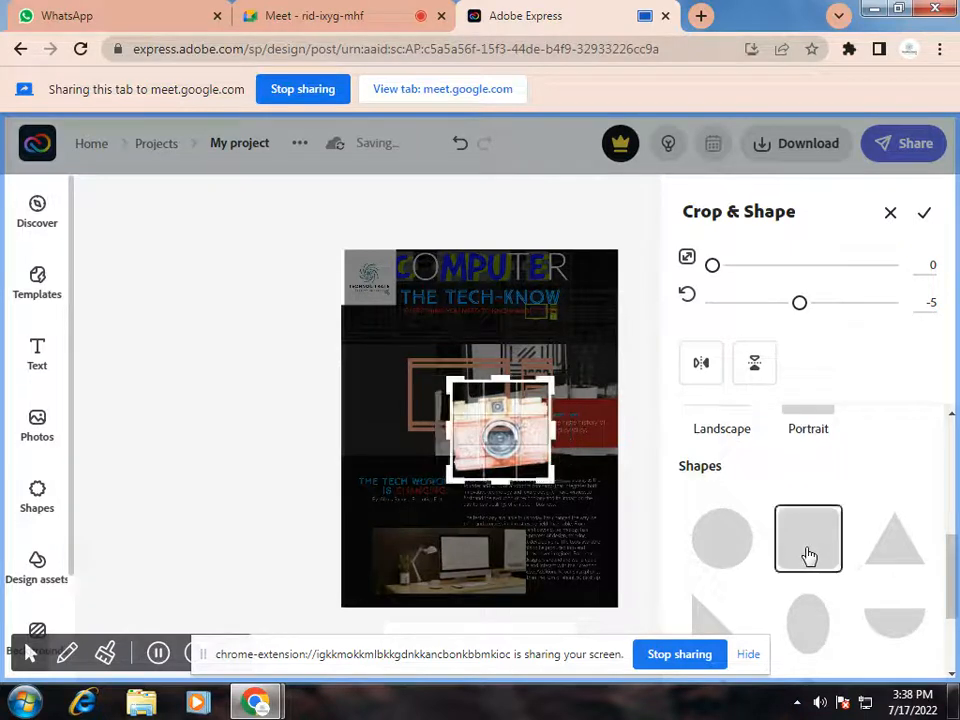
{"action": "left_click", "coordinate": [735, 546]}
{"action": "scroll", "coordinate": [735, 546], "scroll_direction": "down", "scroll_amount": 3}
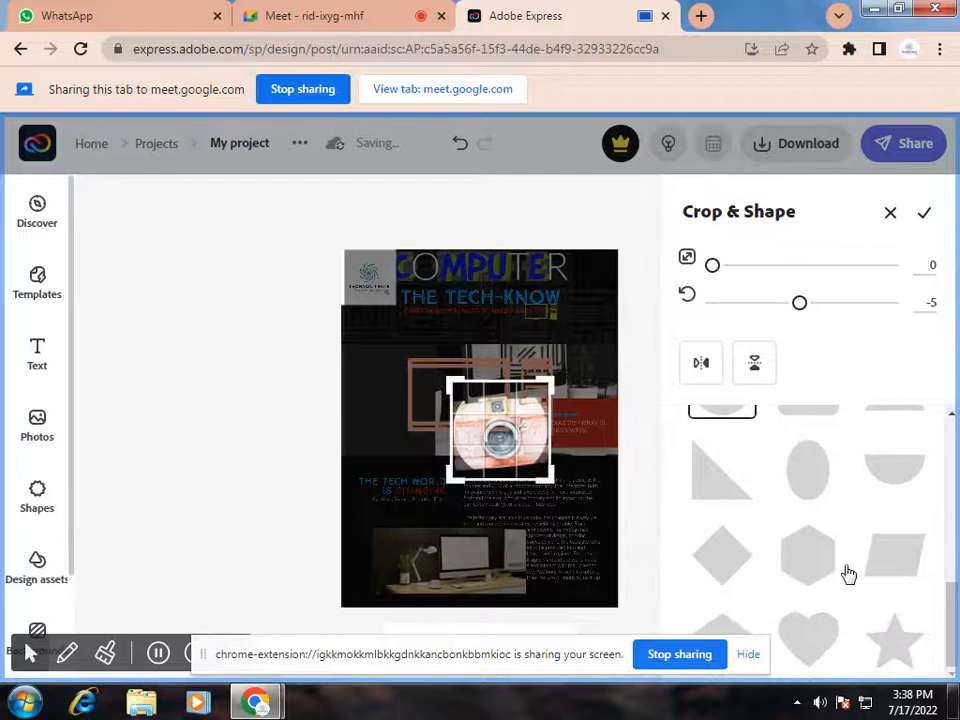
{"action": "left_click", "coordinate": [910, 636]}
{"action": "left_click", "coordinate": [811, 636]}
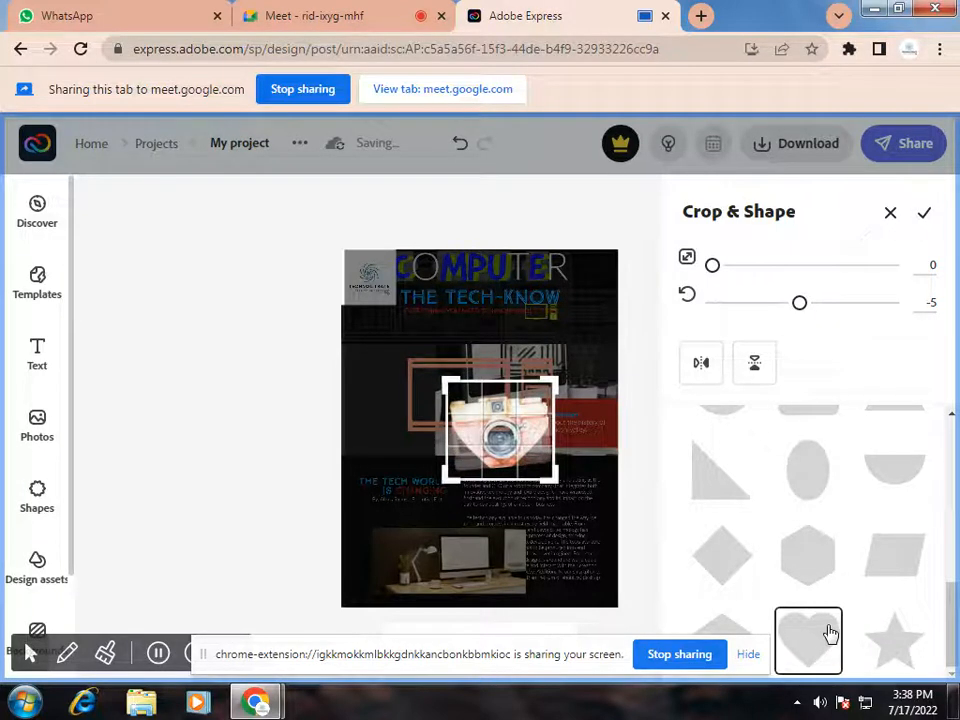
Crop the camera image to the circle shape and apply the Crop & Shape changes.
{"action": "scroll", "coordinate": [830, 632], "scroll_direction": "up", "scroll_amount": 2}
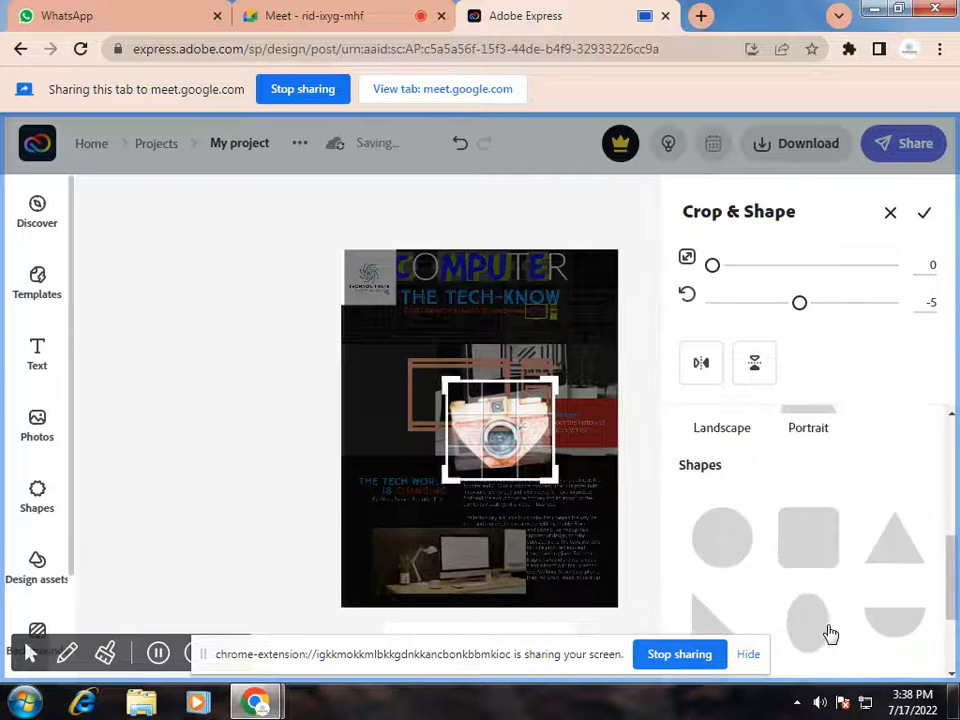
{"action": "scroll", "coordinate": [830, 632], "scroll_direction": "up", "scroll_amount": 2}
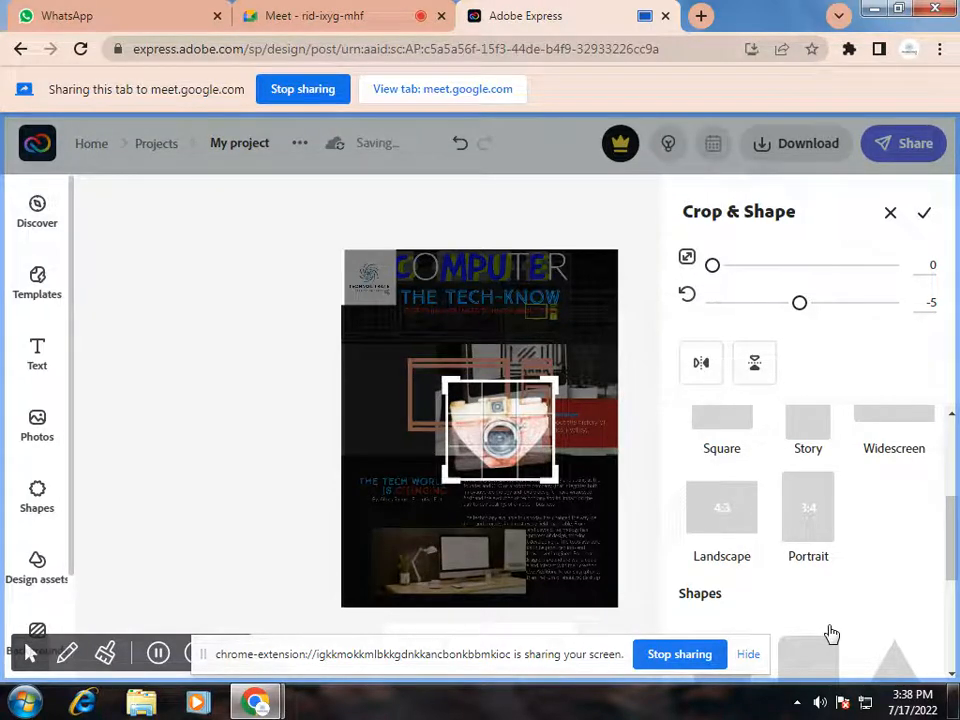
{"action": "scroll", "coordinate": [830, 632], "scroll_direction": "down", "scroll_amount": 5}
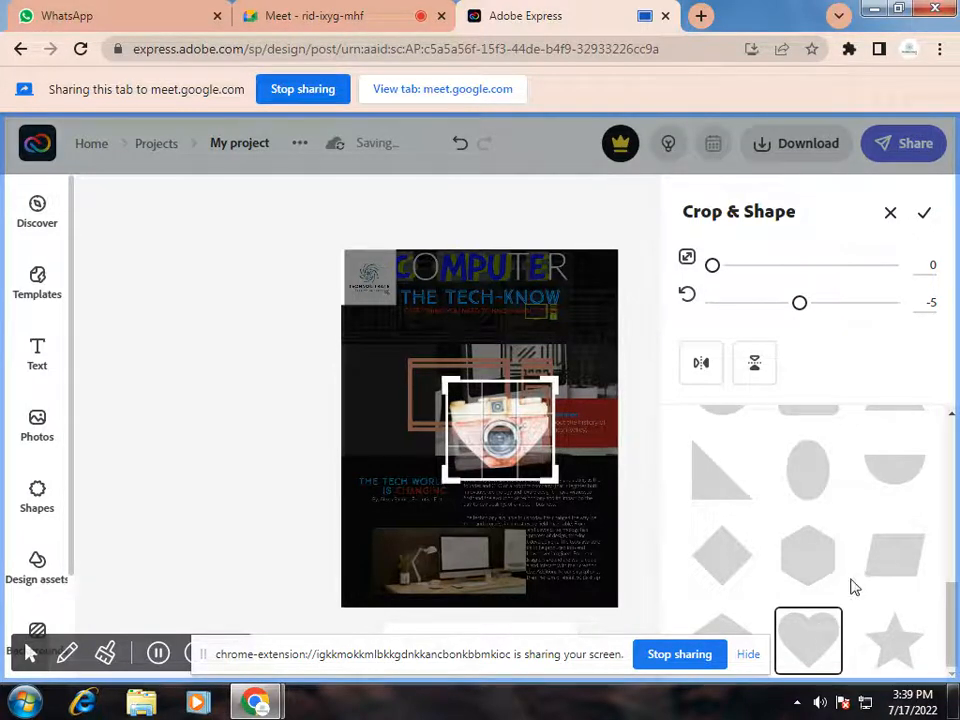
{"action": "scroll", "coordinate": [855, 588], "scroll_direction": "up", "scroll_amount": 1}
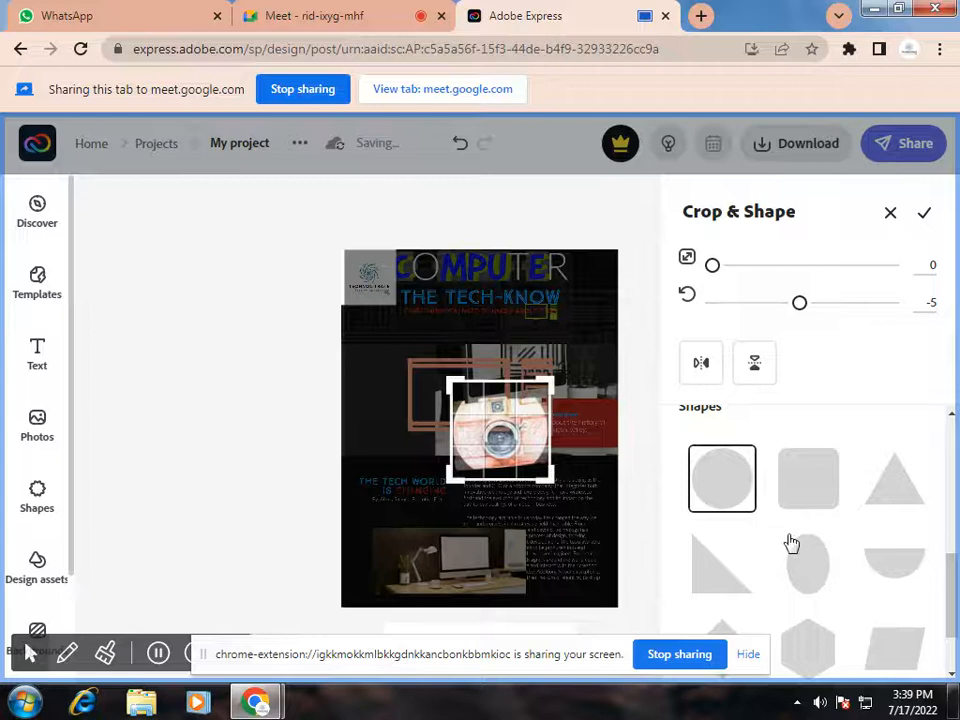
{"action": "scroll", "coordinate": [787, 540], "scroll_direction": "up", "scroll_amount": 3}
{"action": "scroll", "coordinate": [822, 572], "scroll_direction": "up", "scroll_amount": 3}
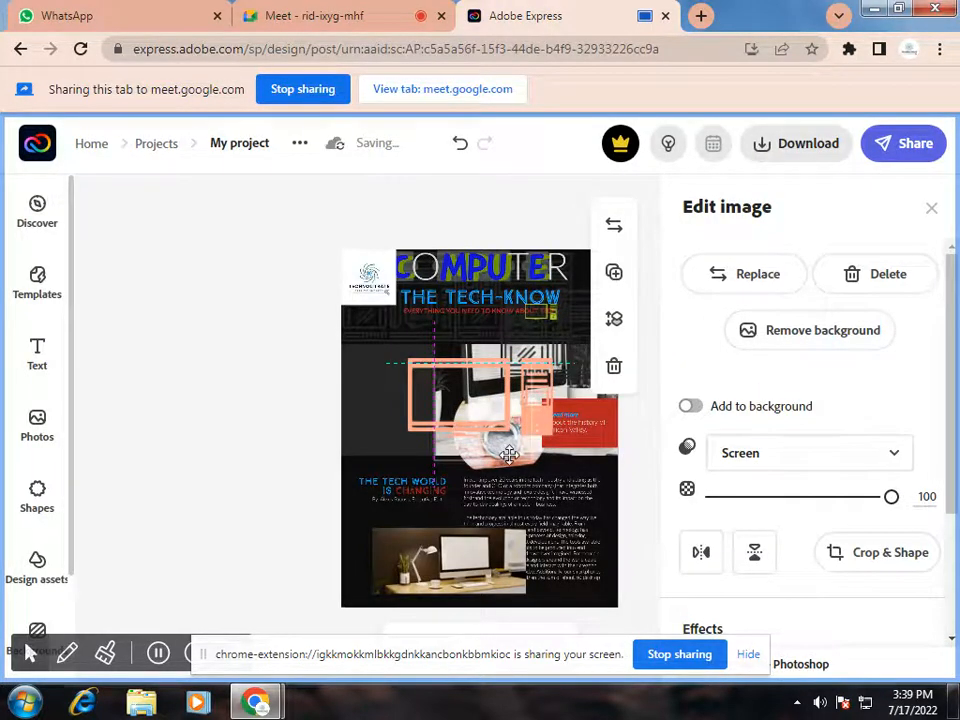
Move the cropped camera image below the monitor photo and shrink it to sit beside THE TECH WORLD IS CHANGING heading.
{"action": "left_click_drag", "start_coordinate": [496, 432], "coordinate": [478, 414]}
{"action": "left_click_drag", "start_coordinate": [513, 456], "coordinate": [516, 530]}
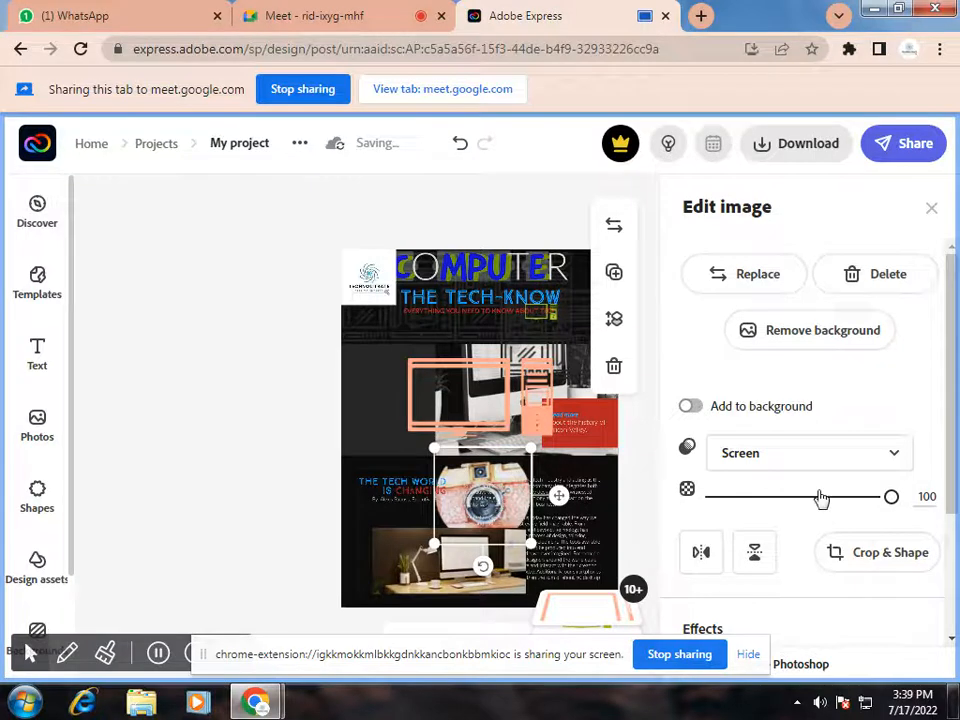
{"action": "scroll", "coordinate": [799, 556], "scroll_direction": "down", "scroll_amount": 2}
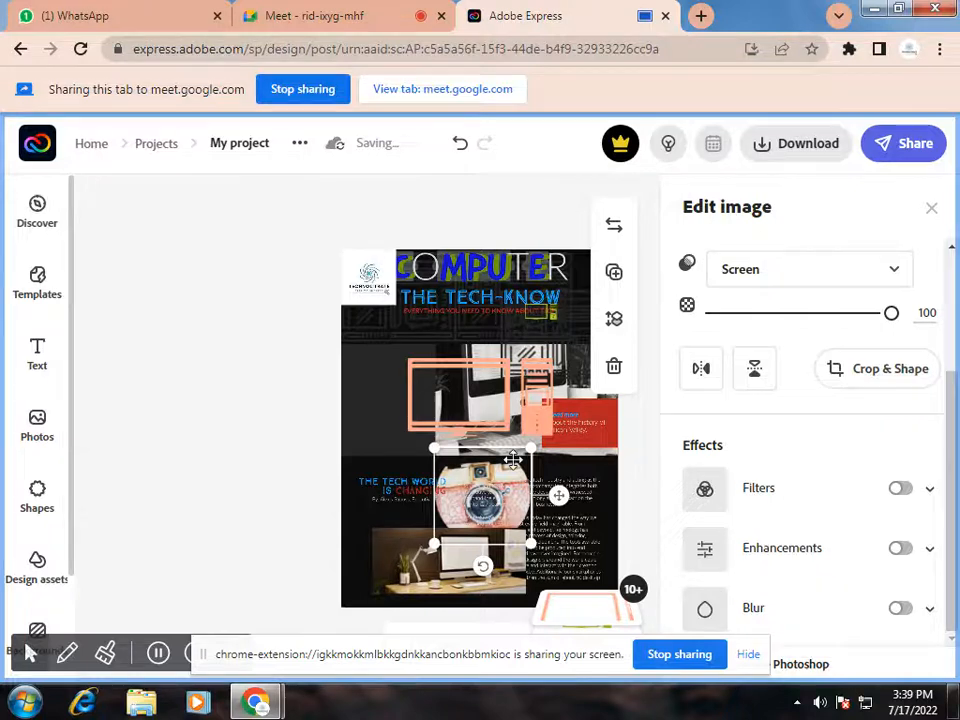
{"action": "left_click_drag", "start_coordinate": [529, 451], "coordinate": [487, 490]}
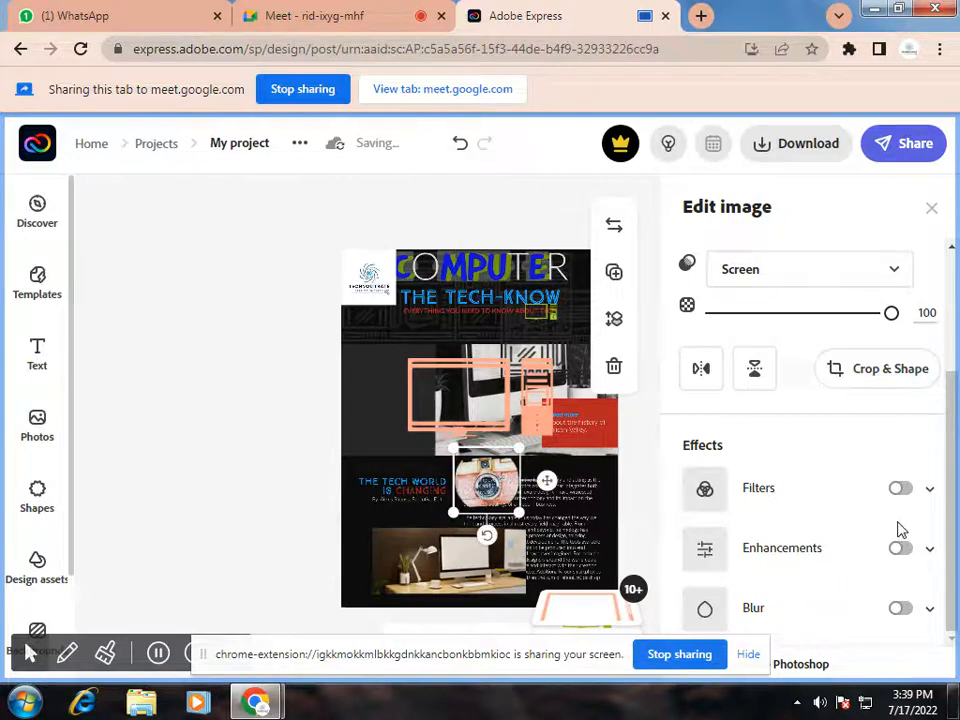
Apply the Darken filter to the camera image, trying Grayscale and Colorize in between.
{"action": "left_click", "coordinate": [928, 492]}
{"action": "scroll", "coordinate": [931, 494], "scroll_direction": "down", "scroll_amount": 2}
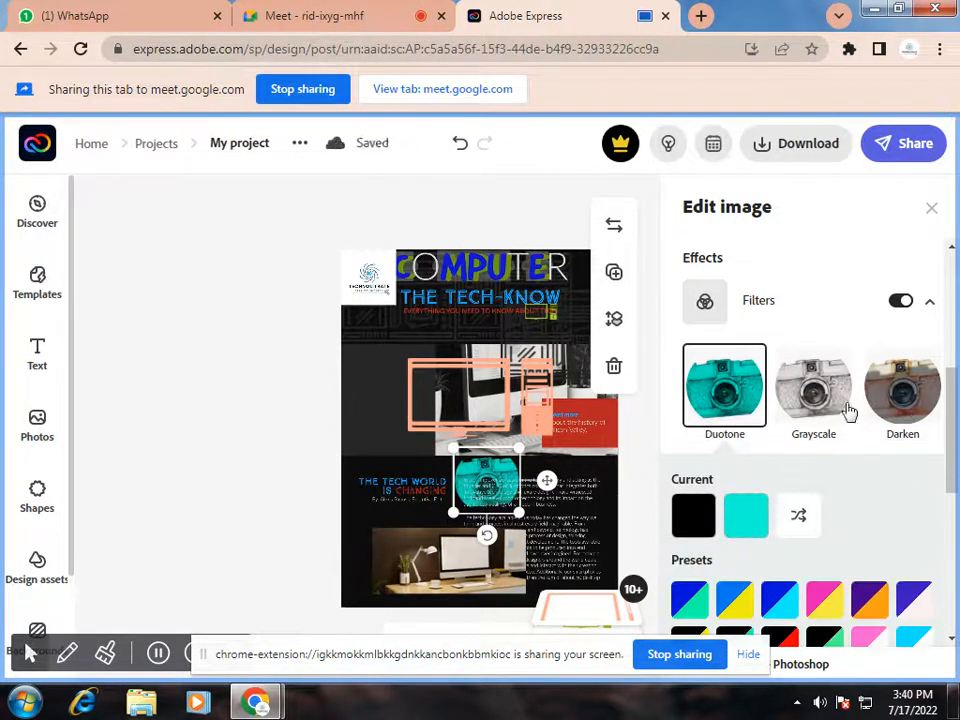
{"action": "left_click", "coordinate": [813, 420]}
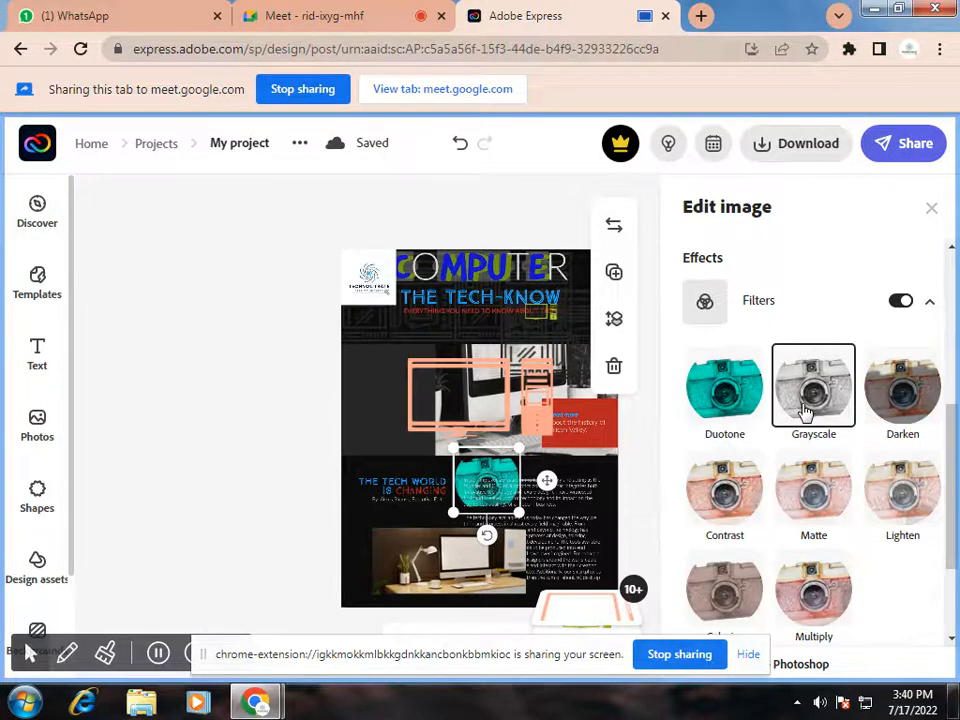
{"action": "left_click", "coordinate": [903, 405]}
{"action": "scroll", "coordinate": [836, 490], "scroll_direction": "down", "scroll_amount": 2}
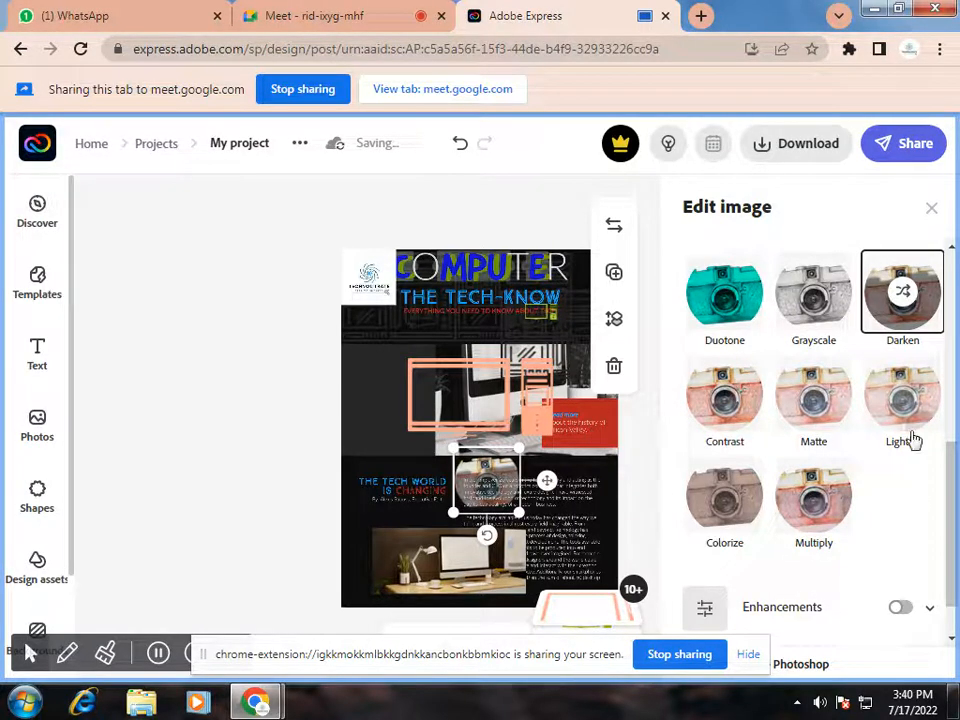
{"action": "left_click", "coordinate": [720, 520]}
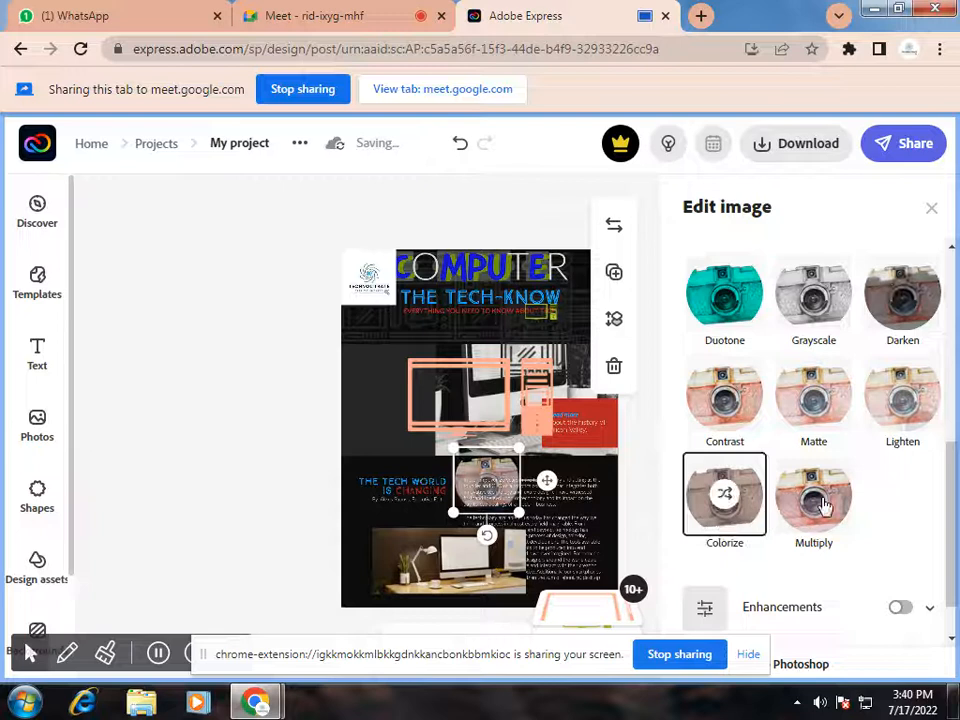
{"action": "left_click", "coordinate": [815, 313]}
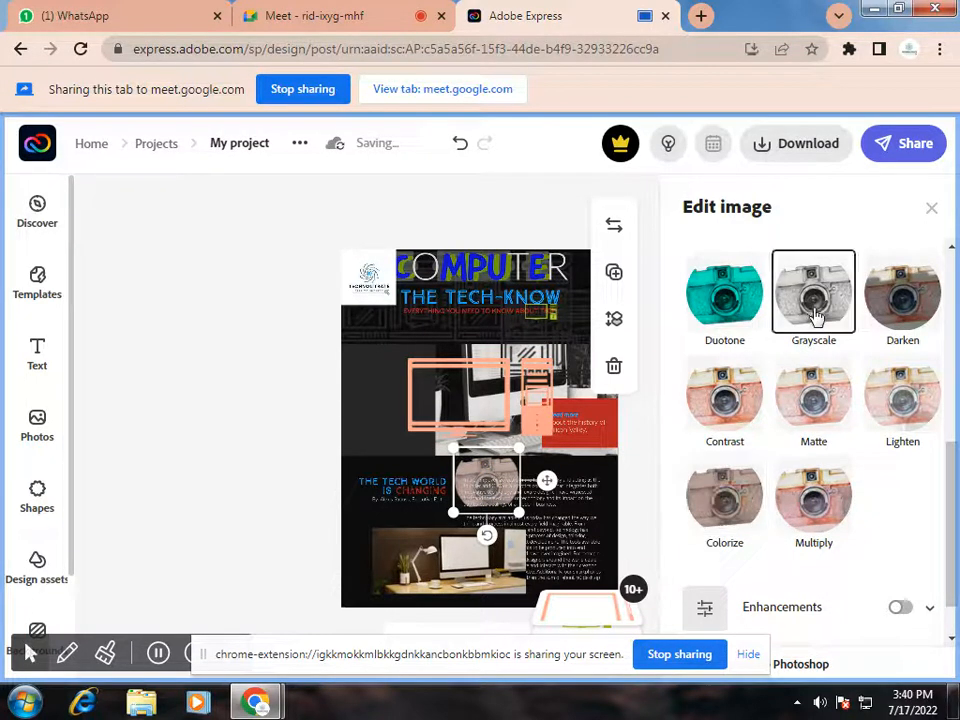
{"action": "left_click", "coordinate": [913, 318]}
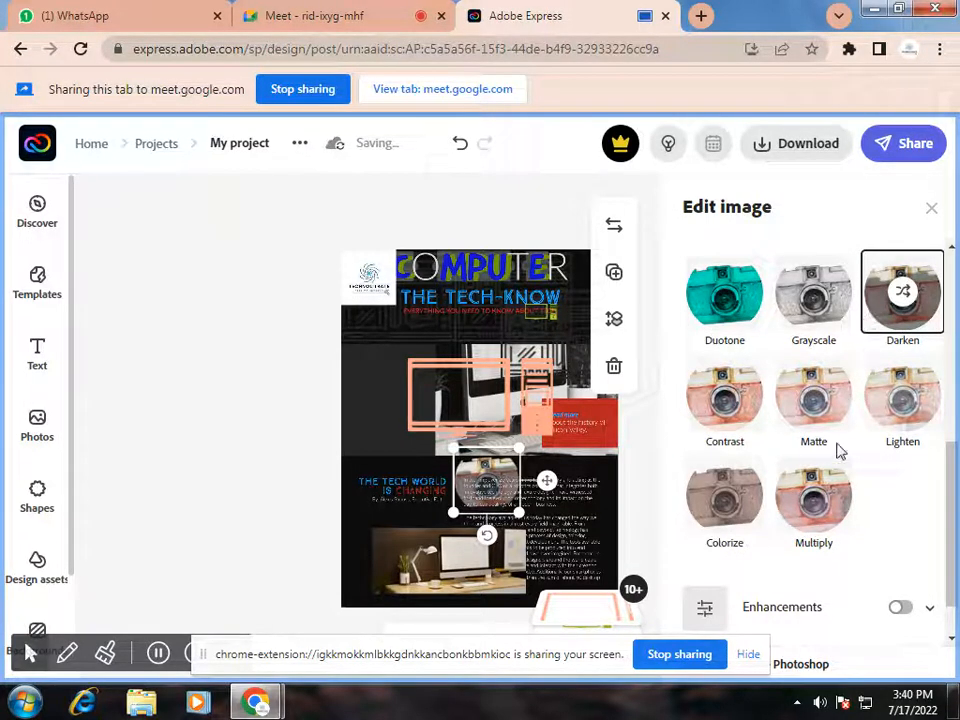
Enable Enhancements on the camera image, trying contrast at 30 and -73 before resetting it to 0, and set brightness to 5.
{"action": "scroll", "coordinate": [836, 456], "scroll_direction": "down", "scroll_amount": 1}
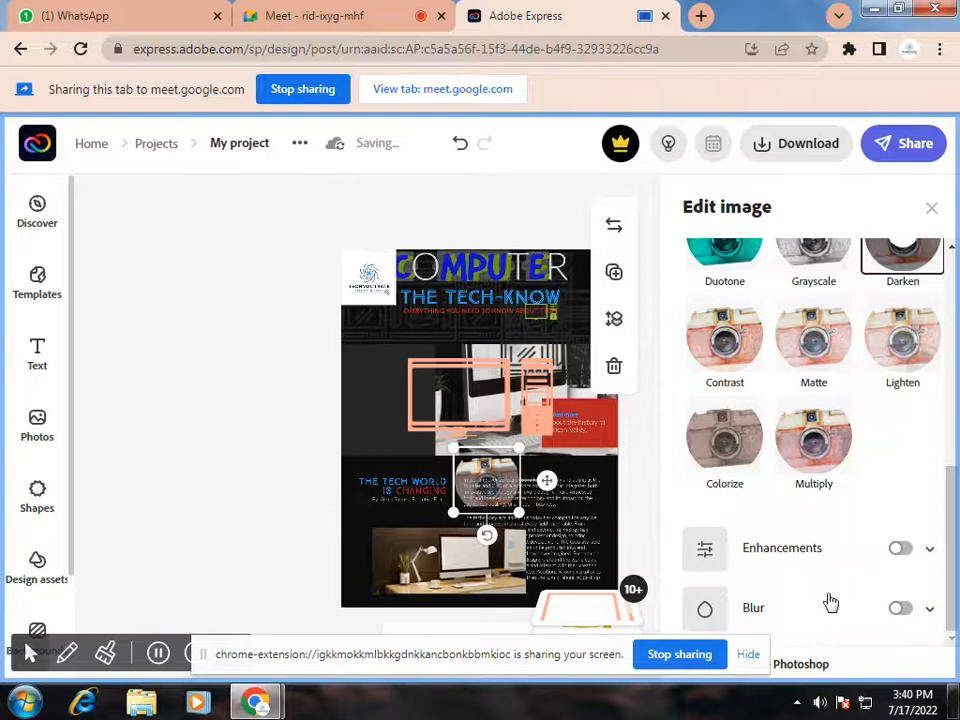
{"action": "left_click", "coordinate": [929, 551]}
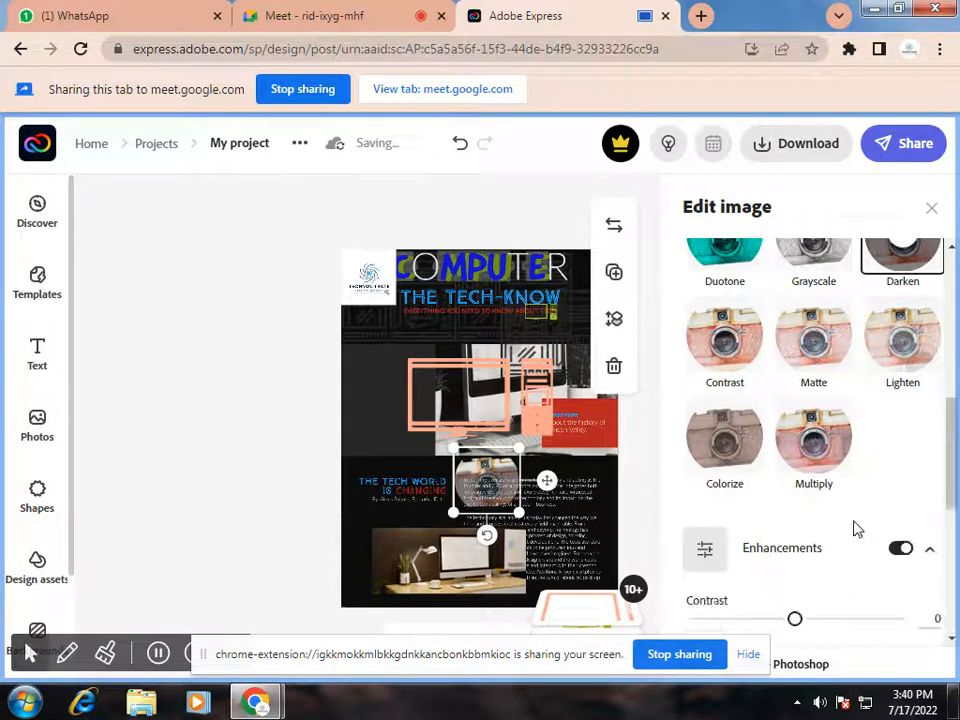
{"action": "scroll", "coordinate": [853, 523], "scroll_direction": "down", "scroll_amount": 3}
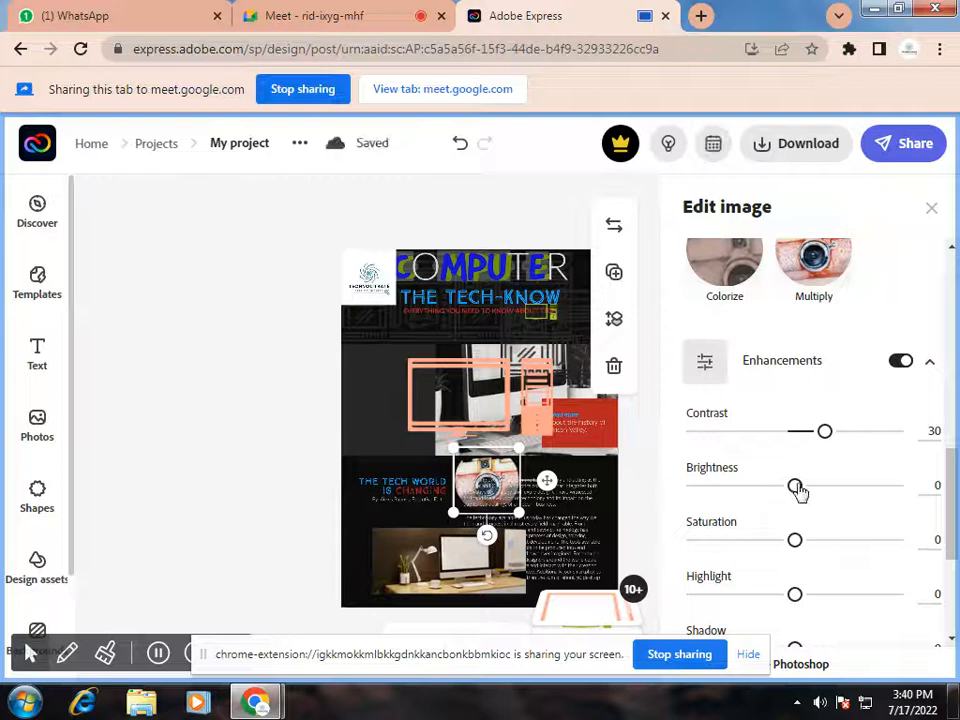
{"action": "left_click_drag", "start_coordinate": [829, 437], "coordinate": [724, 434]}
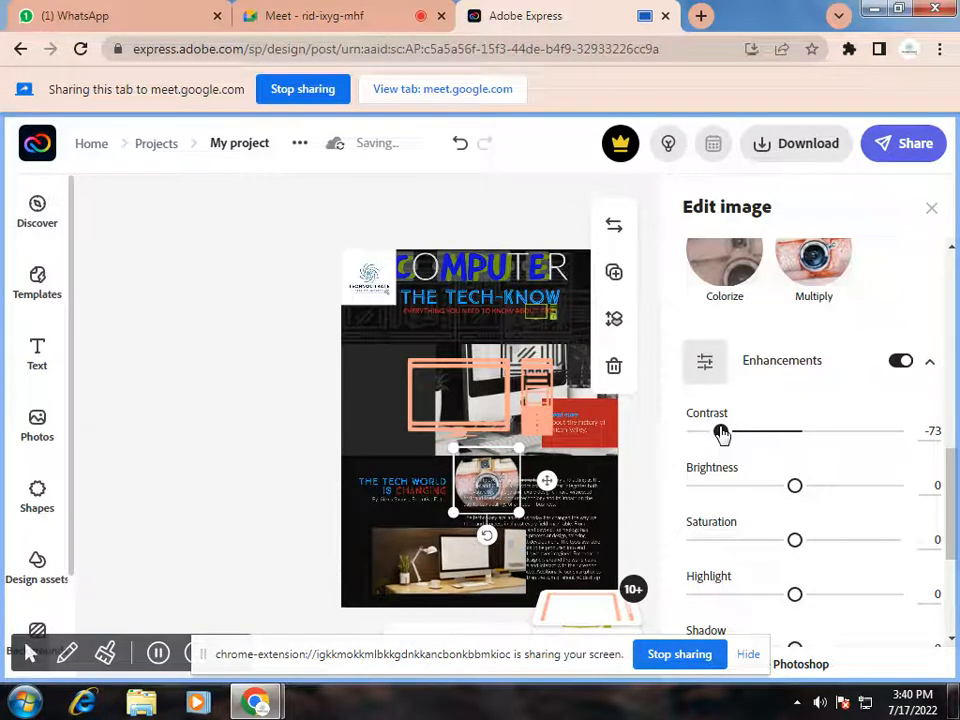
{"action": "left_click_drag", "start_coordinate": [721, 433], "coordinate": [798, 442]}
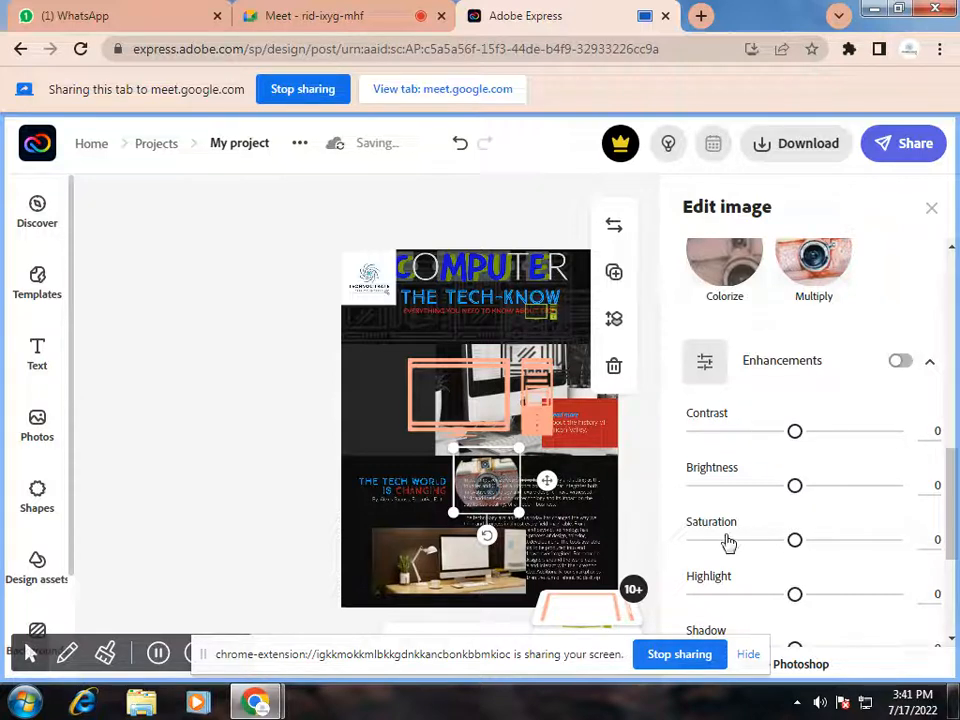
{"action": "mouse_move", "coordinate": [797, 497]}
{"action": "left_mouse_down"}
{"action": "mouse_move", "coordinate": [879, 491]}
{"action": "mouse_move", "coordinate": [744, 491]}
{"action": "mouse_move", "coordinate": [806, 499]}
{"action": "left_mouse_up"}
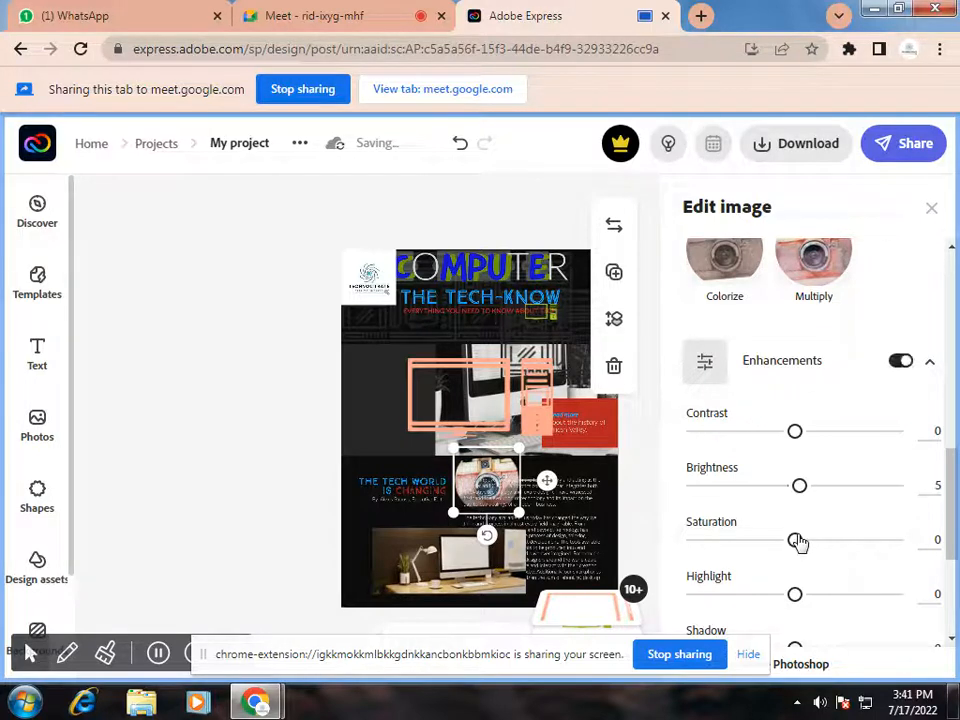
{"action": "scroll", "coordinate": [797, 541], "scroll_direction": "down", "scroll_amount": 1}
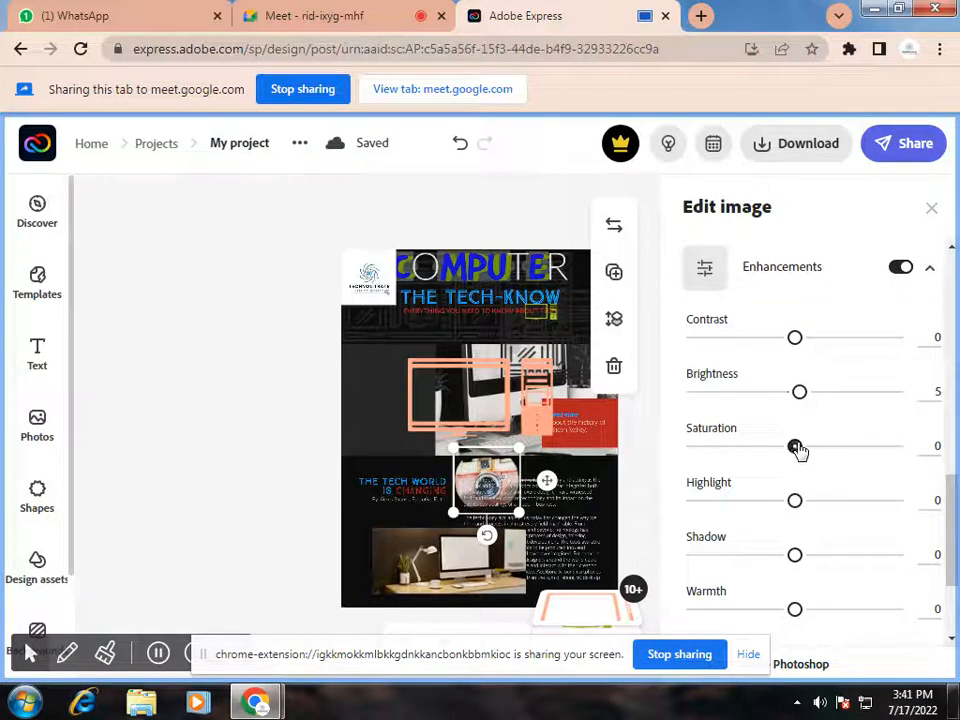
Set the camera image's saturation to -6 after trying -68.
{"action": "left_click_drag", "start_coordinate": [797, 451], "coordinate": [727, 465]}
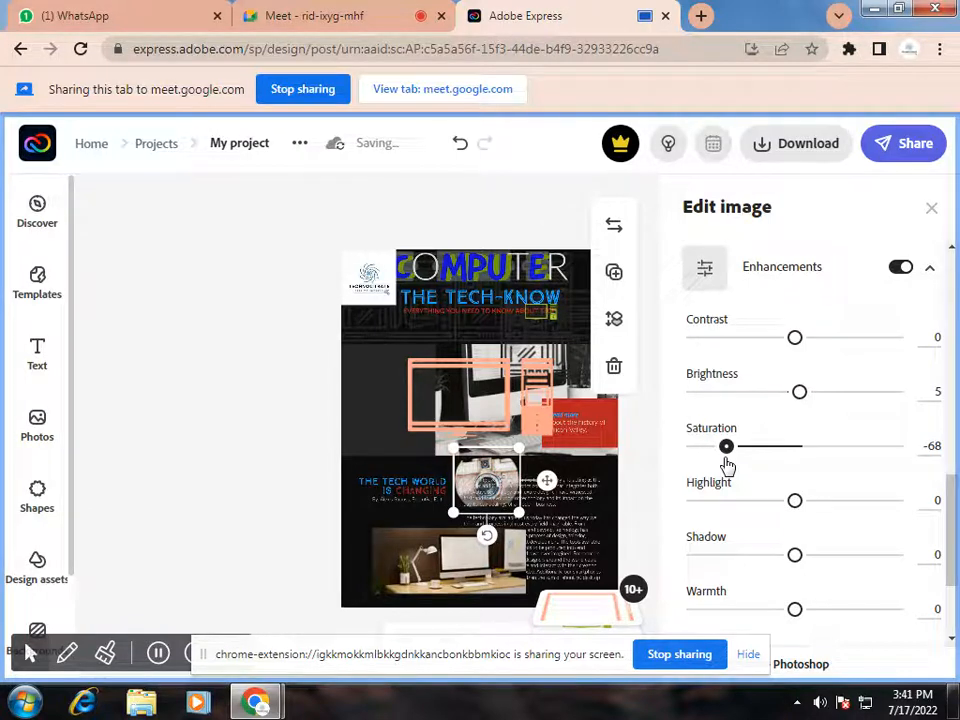
{"action": "left_click_drag", "start_coordinate": [728, 465], "coordinate": [792, 467]}
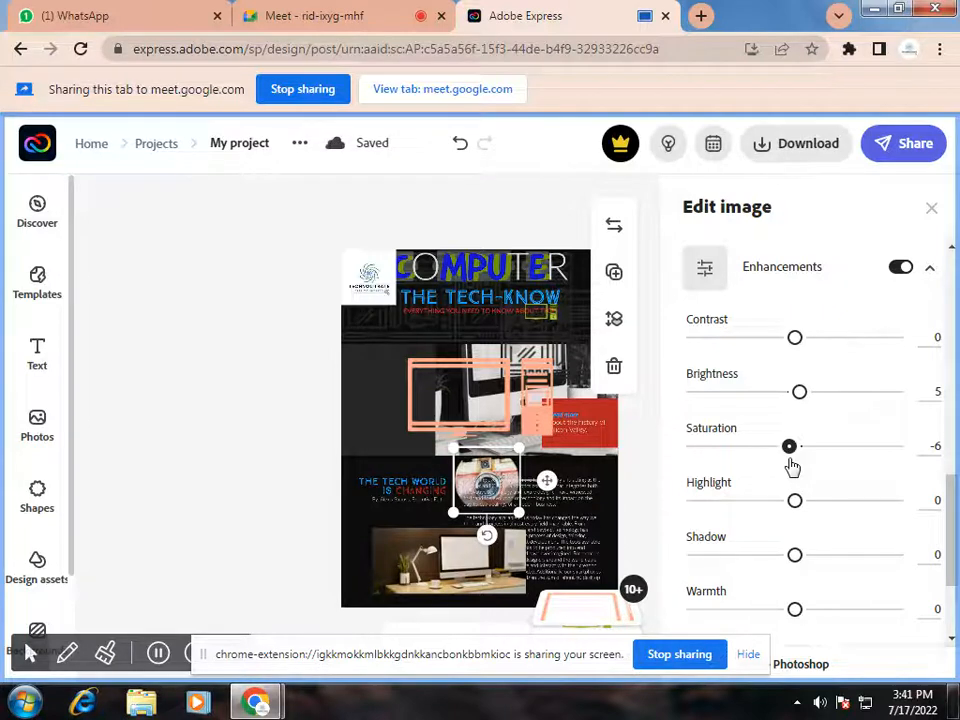
{"action": "left_click_drag", "start_coordinate": [792, 467], "coordinate": [792, 467]}
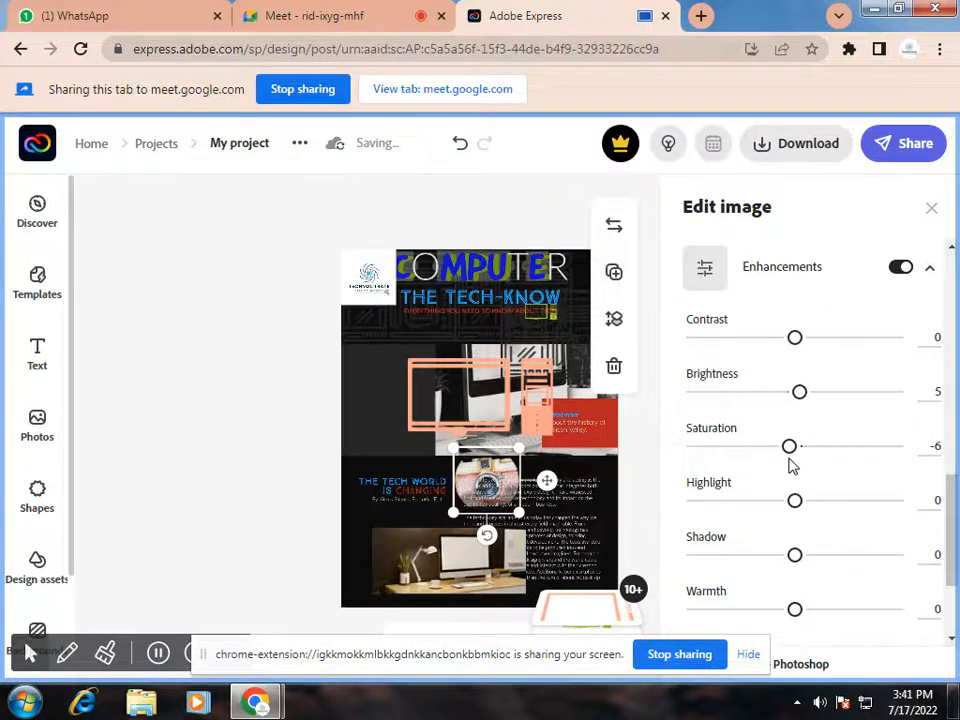
Set the camera image's highlight to -5, its shadow to -3 and its warmth to 0.
{"action": "scroll", "coordinate": [792, 465], "scroll_direction": "down", "scroll_amount": 2}
{"action": "mouse_move", "coordinate": [800, 407]}
{"action": "left_mouse_down"}
{"action": "mouse_move", "coordinate": [879, 411]}
{"action": "mouse_move", "coordinate": [735, 418]}
{"action": "mouse_move", "coordinate": [794, 420]}
{"action": "left_mouse_up"}
{"action": "mouse_move", "coordinate": [803, 466]}
{"action": "left_mouse_down"}
{"action": "mouse_move", "coordinate": [748, 480]}
{"action": "mouse_move", "coordinate": [859, 471]}
{"action": "mouse_move", "coordinate": [814, 482]}
{"action": "left_mouse_up"}
{"action": "left_click_drag", "start_coordinate": [795, 481], "coordinate": [792, 481]}
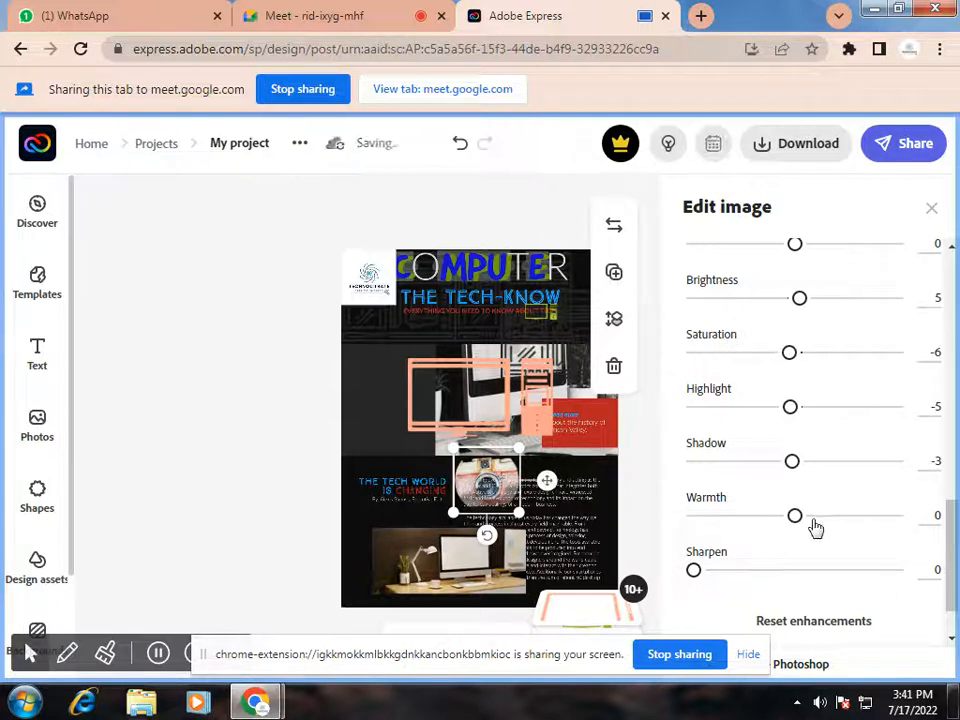
{"action": "mouse_move", "coordinate": [803, 518]}
{"action": "left_mouse_down"}
{"action": "mouse_move", "coordinate": [885, 531]}
{"action": "mouse_move", "coordinate": [797, 531]}
{"action": "left_mouse_up"}
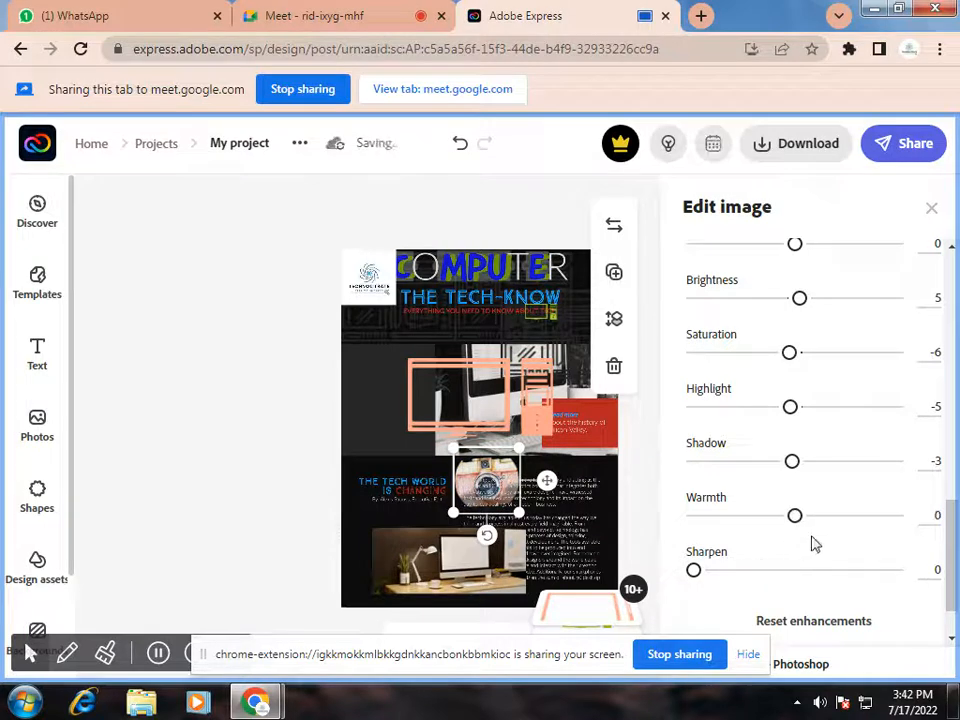
Set the camera image's Sharpen enhancement to the maximum of 100, trying 6 on the way.
{"action": "scroll", "coordinate": [812, 545], "scroll_direction": "down", "scroll_amount": 1}
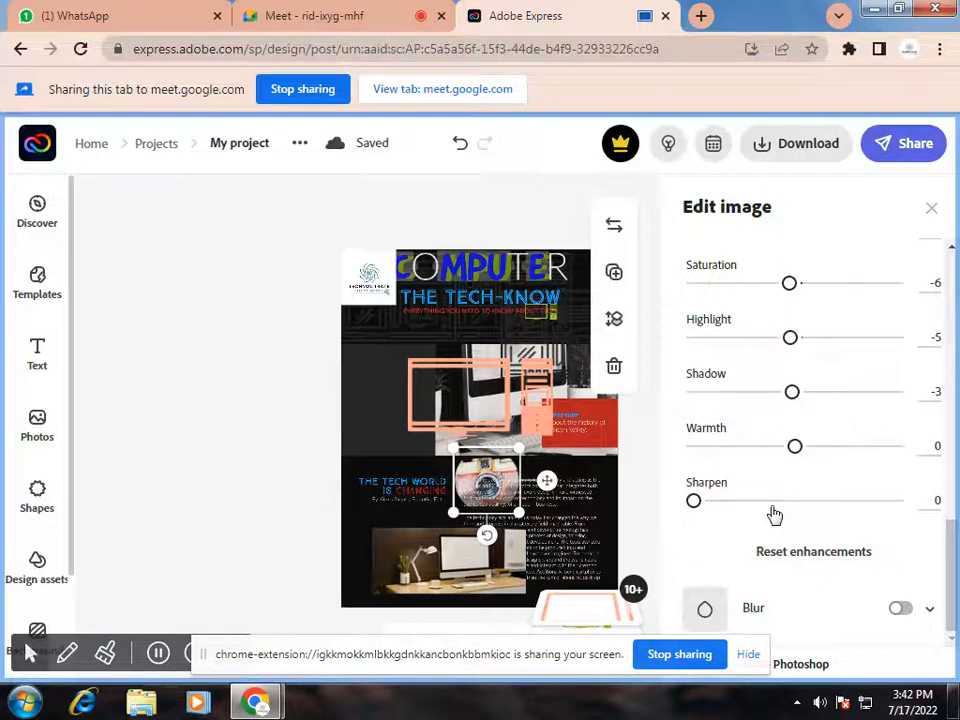
{"action": "left_click", "coordinate": [695, 503]}
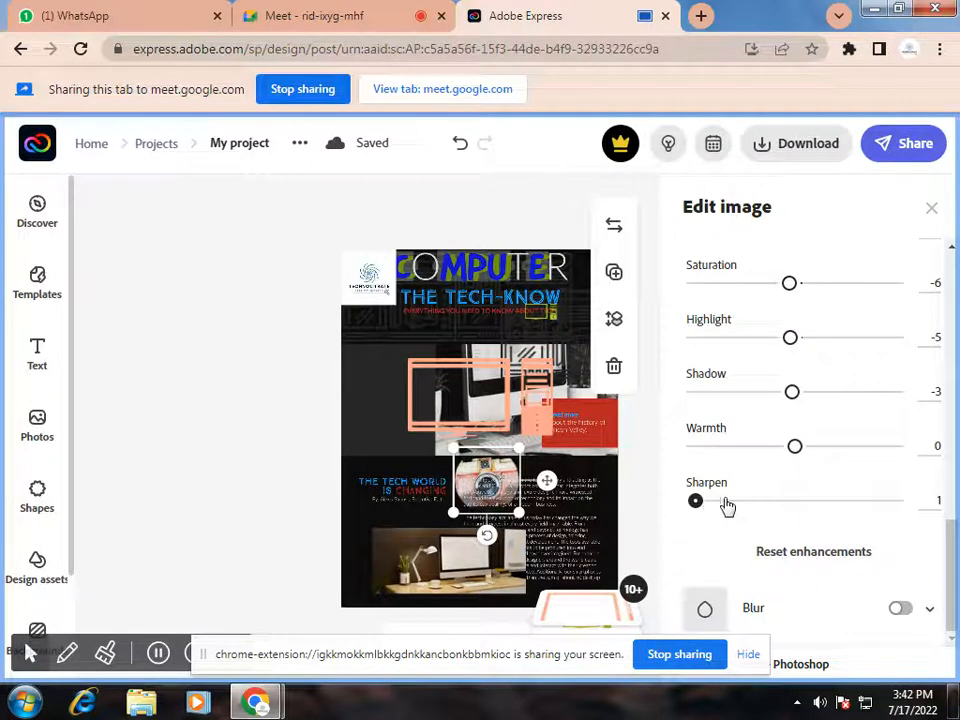
{"action": "key", "text": "Right"}
{"action": "key", "text": "Right"}
{"action": "key", "text": "Right"}
{"action": "key", "text": "Right"}
{"action": "key", "text": "Right"}
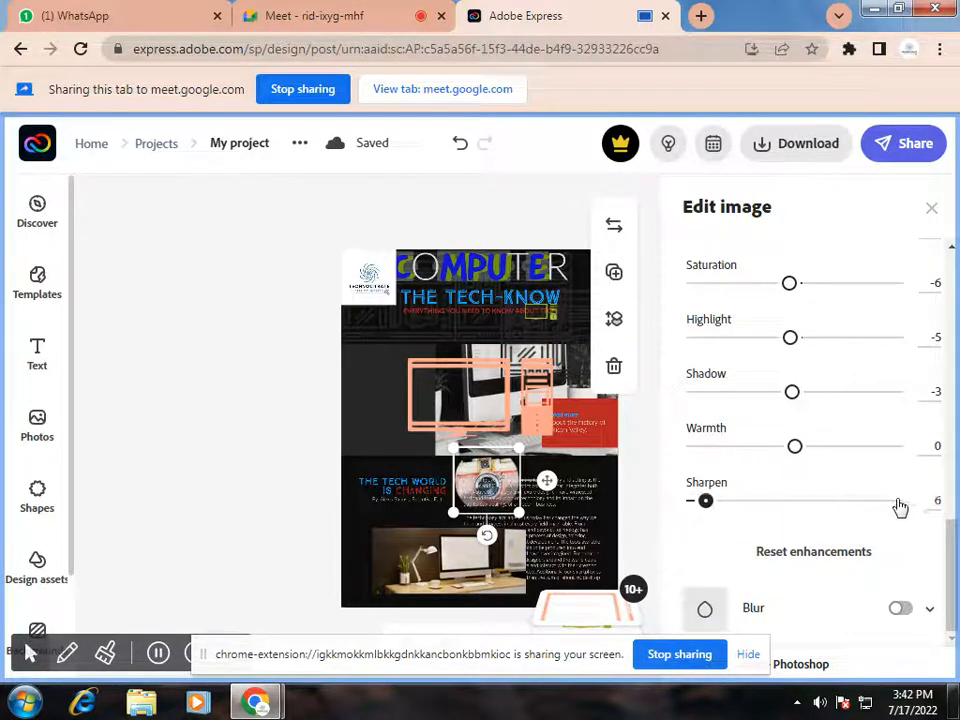
{"action": "left_click", "coordinate": [900, 503]}
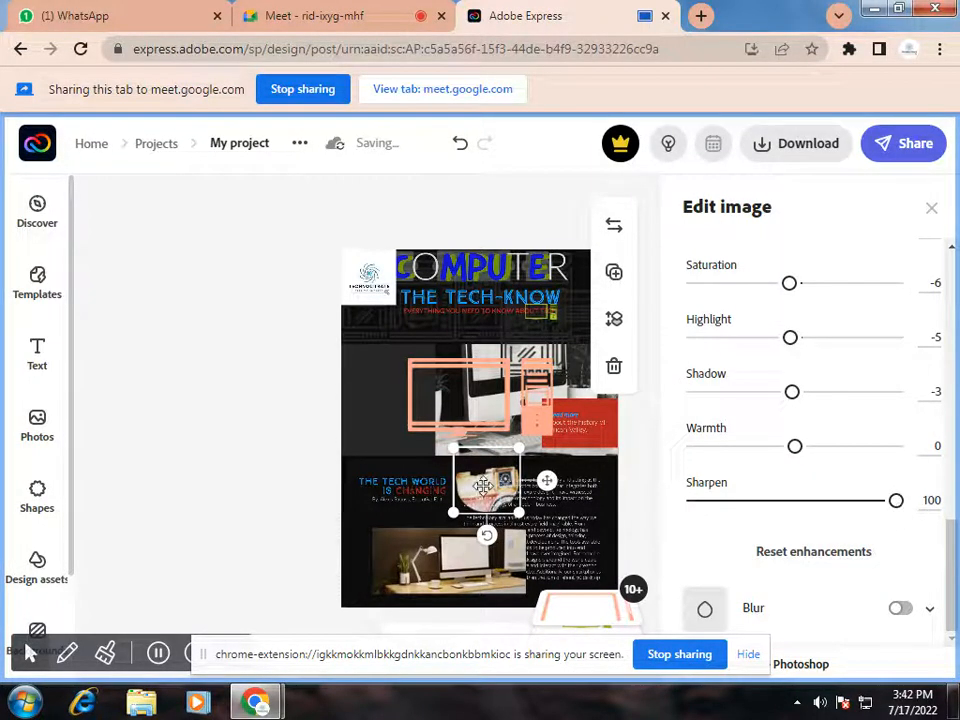
Adjust the camera picture's position and enlarge it over the body text beside THE TECH WORLD IS CHANGING, leaving it deselected.
{"action": "mouse_move", "coordinate": [483, 487]}
{"action": "left_mouse_down"}
{"action": "mouse_move", "coordinate": [478, 441]}
{"action": "mouse_move", "coordinate": [499, 497]}
{"action": "left_mouse_up"}
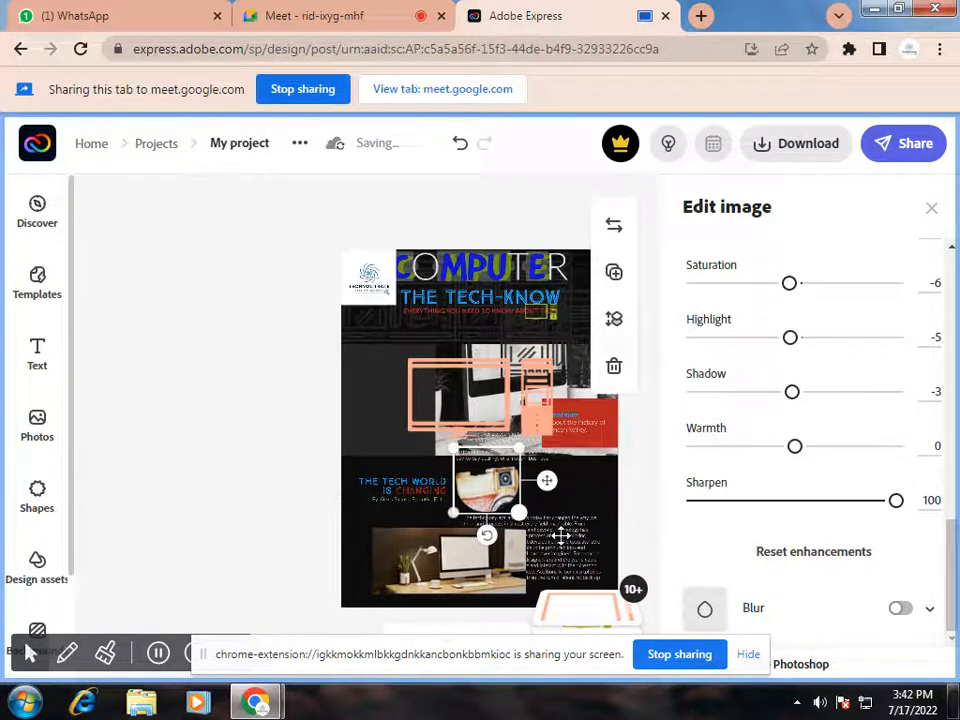
{"action": "left_click_drag", "start_coordinate": [575, 546], "coordinate": [758, 574]}
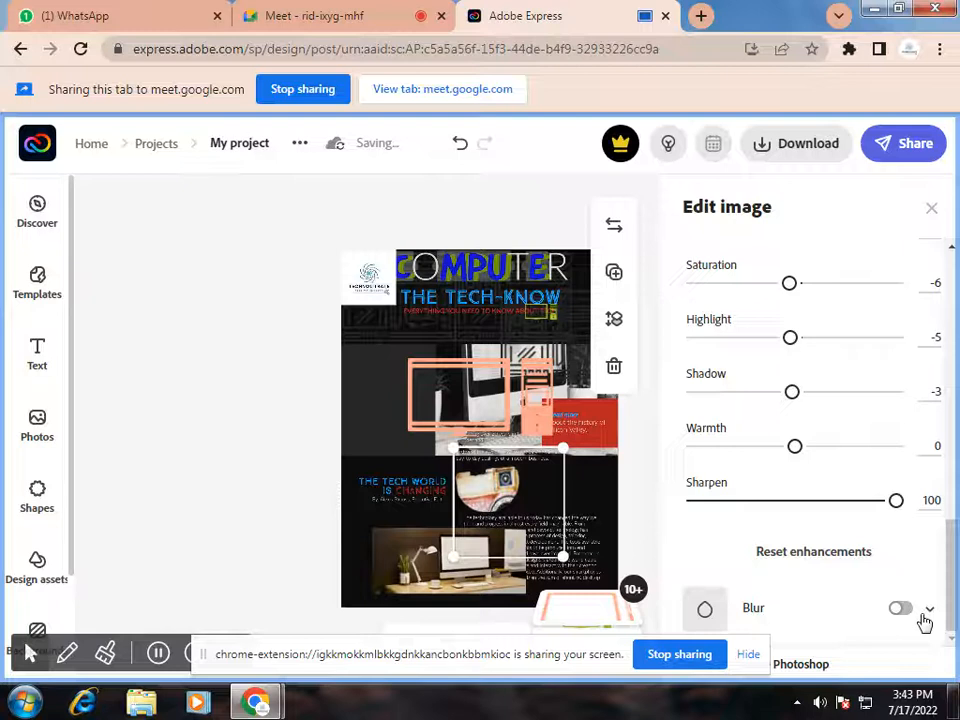
{"action": "left_click", "coordinate": [343, 208]}
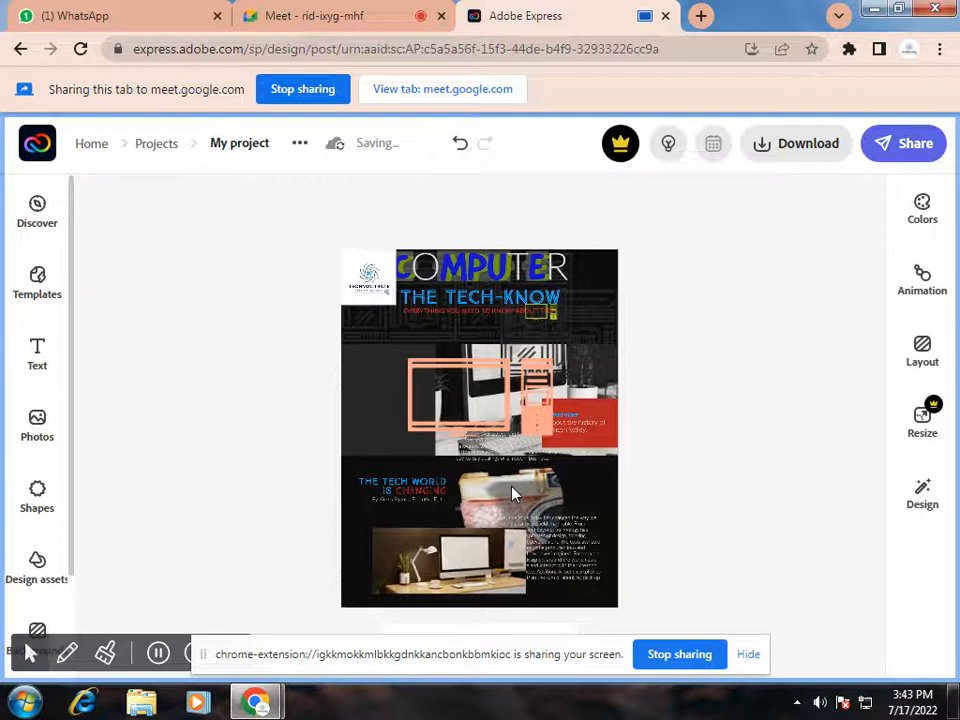
Set the camera image's blur to 100, deselect the image and dismiss the Windows color scheme prompt.
{"action": "left_click", "coordinate": [511, 493]}
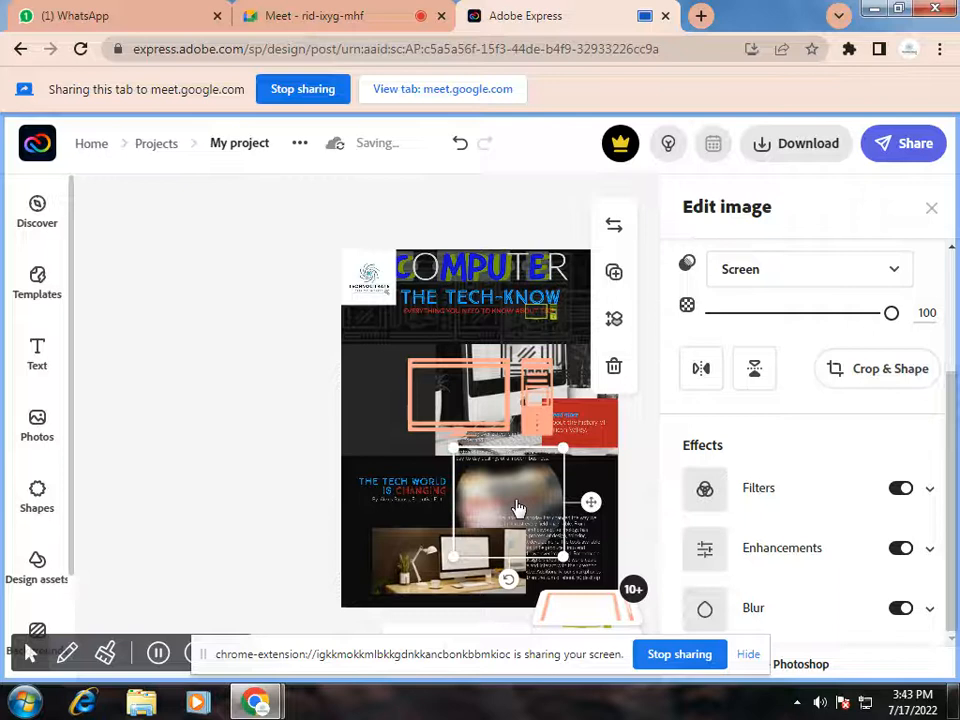
{"action": "left_click", "coordinate": [930, 608]}
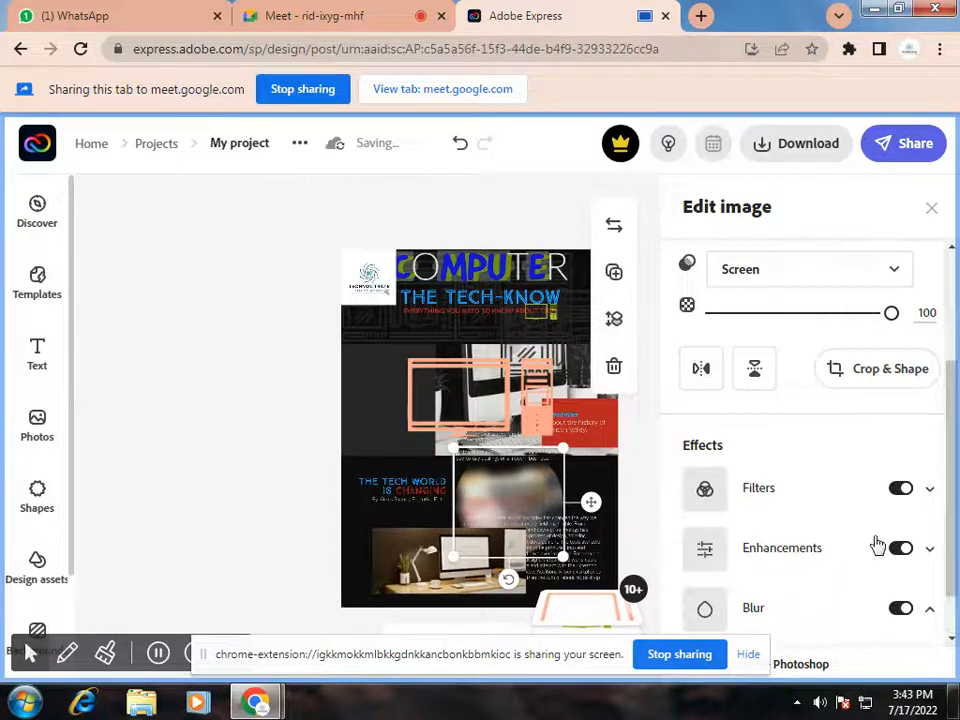
{"action": "scroll", "coordinate": [876, 545], "scroll_direction": "down", "scroll_amount": 1}
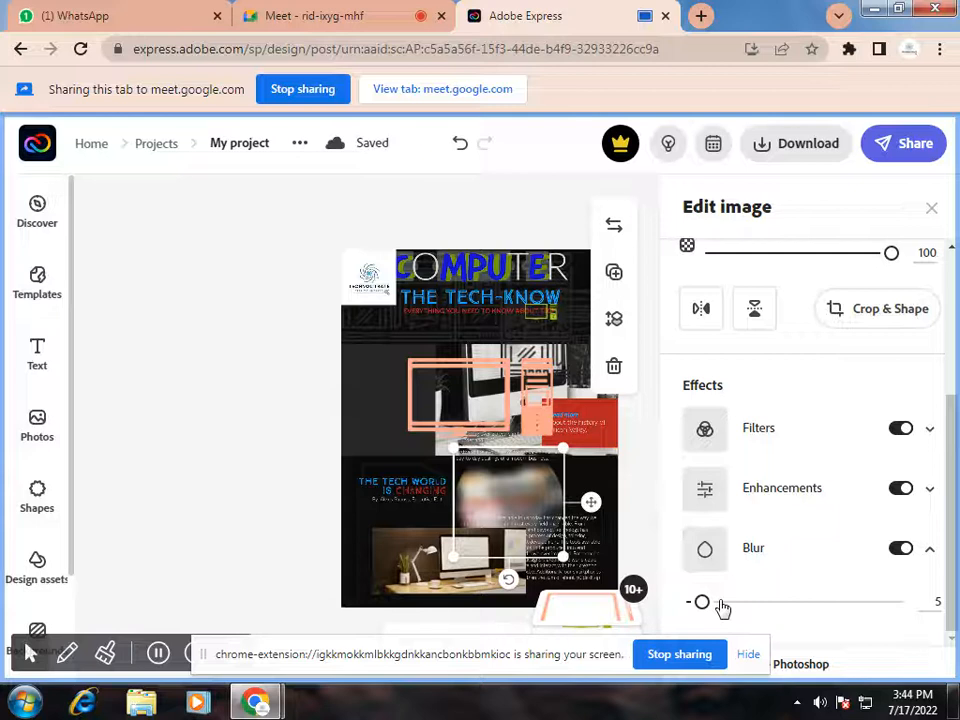
{"action": "left_click_drag", "start_coordinate": [720, 603], "coordinate": [897, 602]}
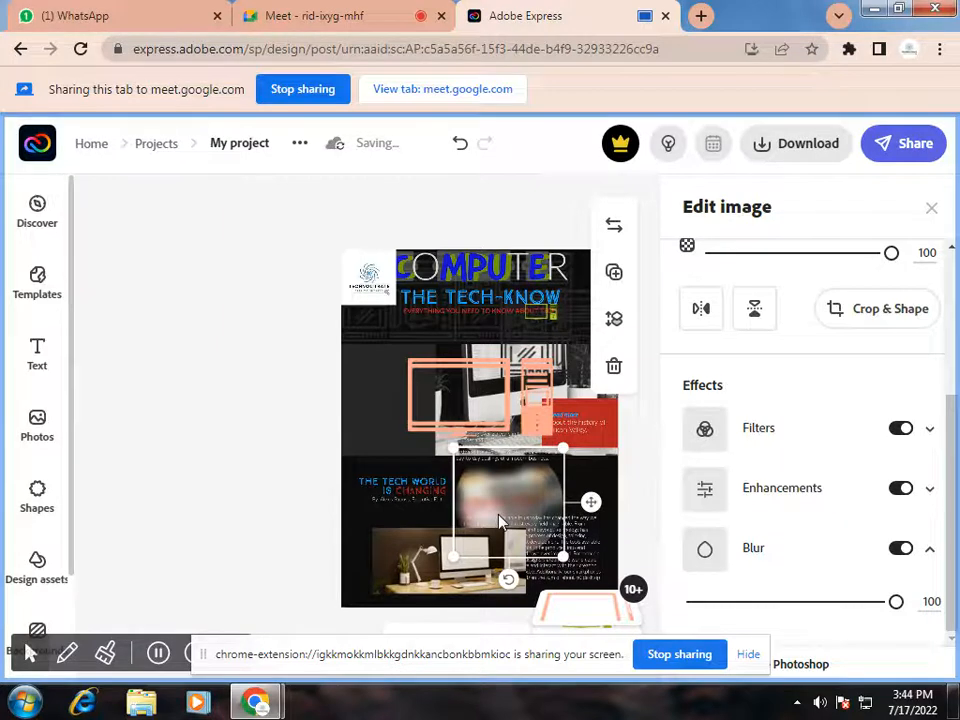
{"action": "left_click", "coordinate": [557, 507]}
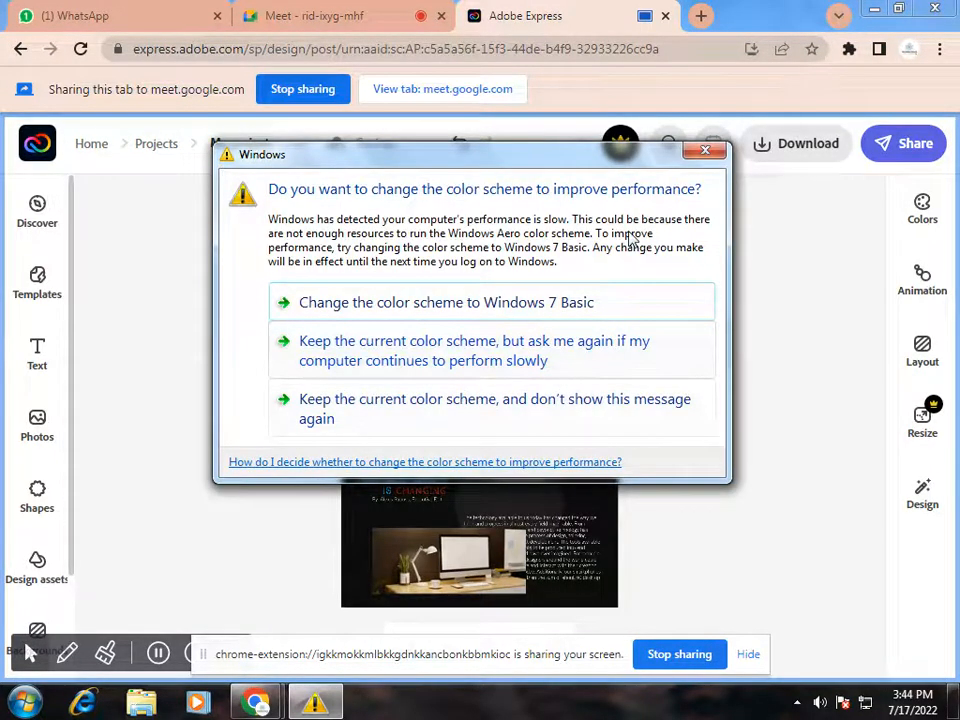
{"action": "left_click", "coordinate": [705, 150]}
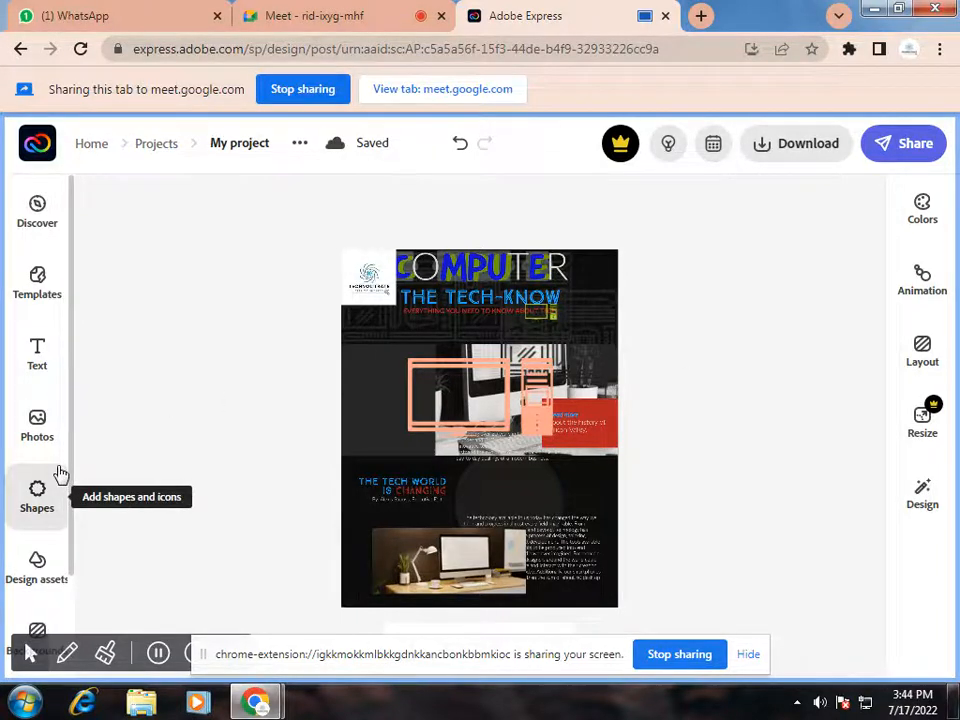
Search the background library for TECHNOLOGY.
{"action": "scroll", "coordinate": [58, 475], "scroll_direction": "down", "scroll_amount": 1}
{"action": "scroll", "coordinate": [50, 520], "scroll_direction": "down", "scroll_amount": 1}
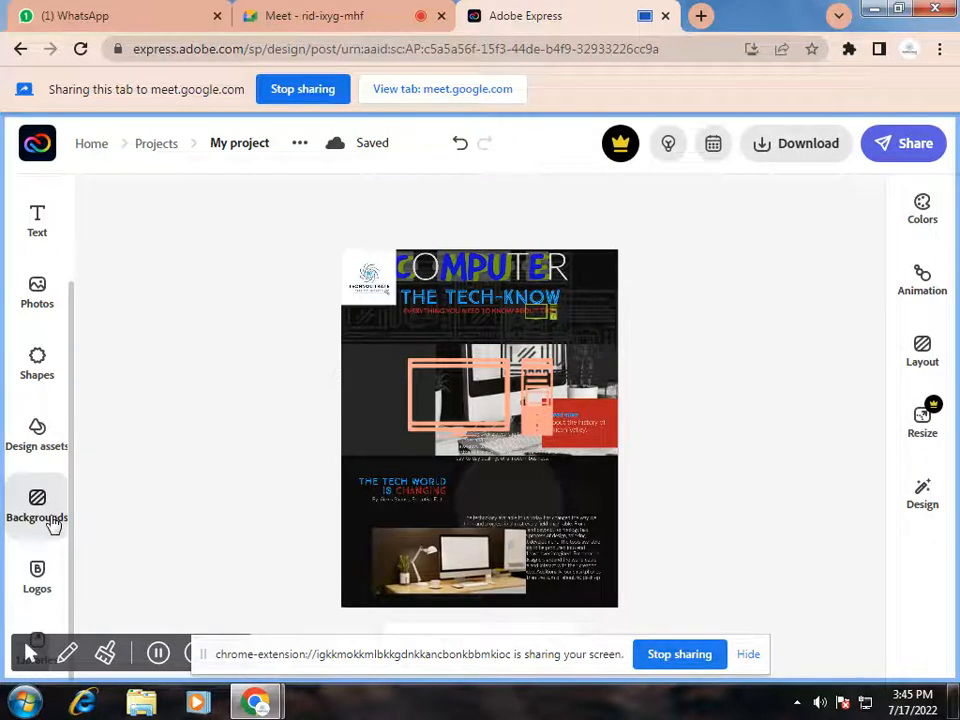
{"action": "left_click", "coordinate": [54, 527]}
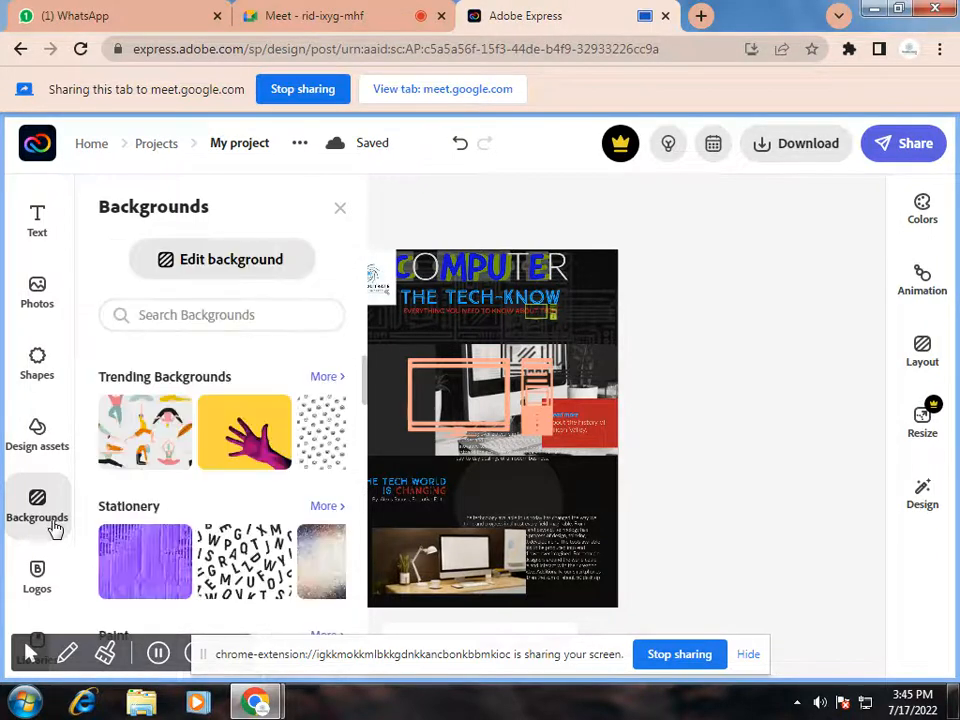
{"action": "left_click", "coordinate": [292, 315]}
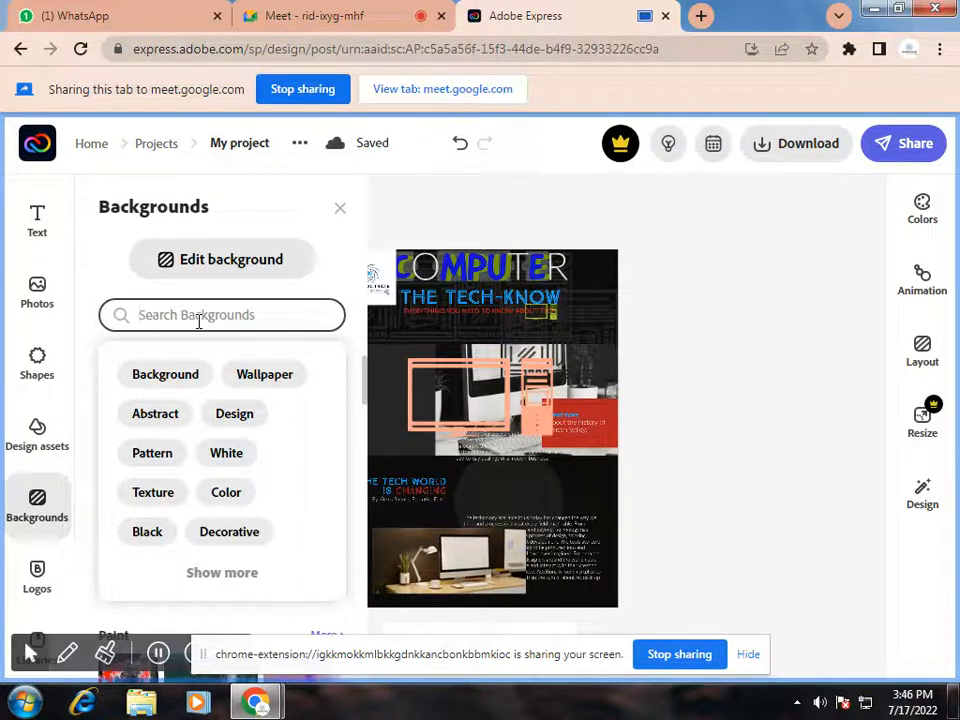
{"action": "type", "text": "TE"}
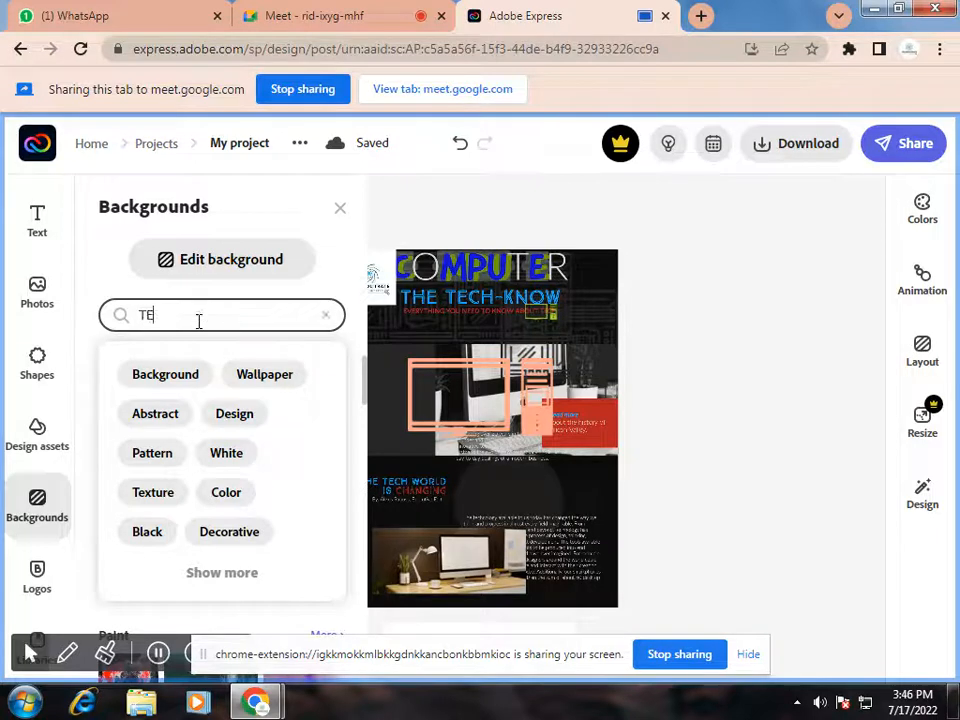
{"action": "type", "text": "CHNOLOGY"}
{"action": "left_click", "coordinate": [325, 315]}
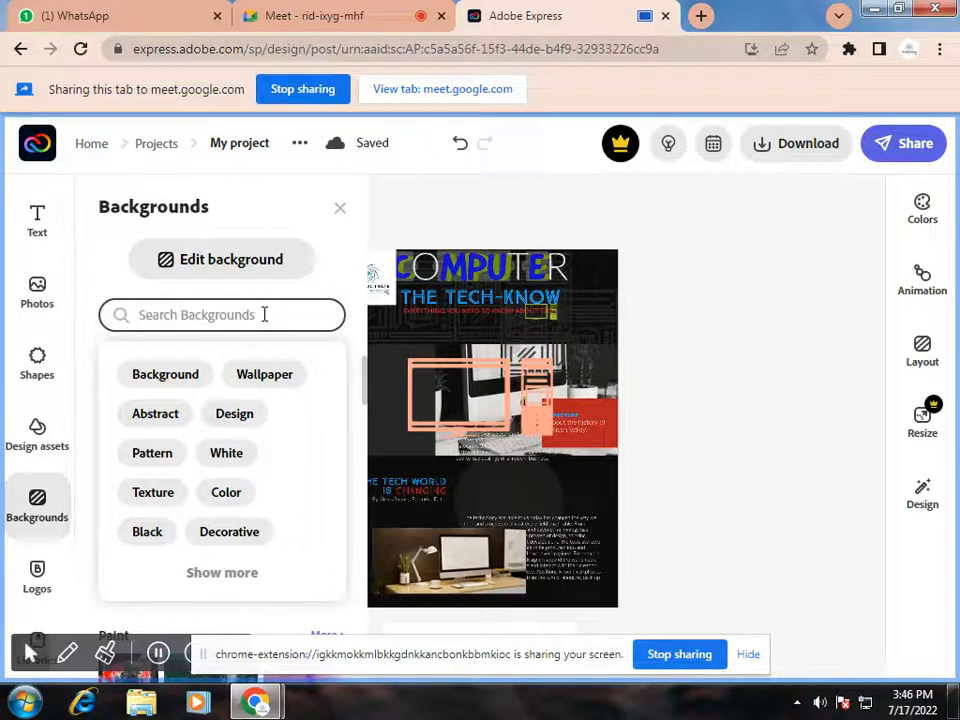
{"action": "type", "text": "TECHNOLOGY"}
{"action": "key", "text": "Return"}
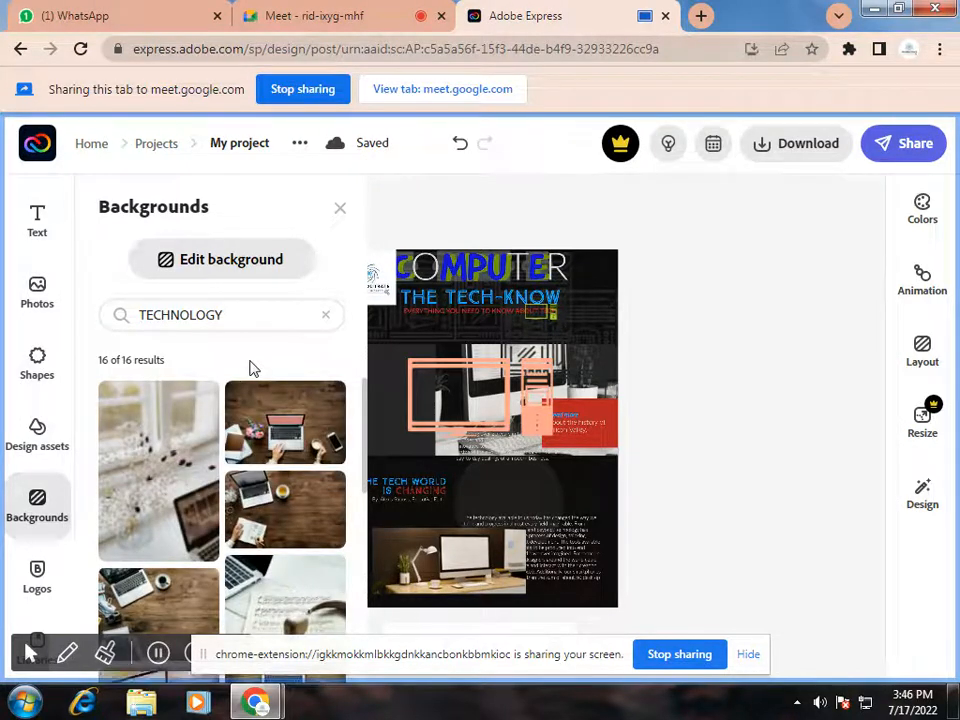
Browse the TECHNOLOGY background results for an image that suits the newsletter.
{"action": "scroll", "coordinate": [272, 456], "scroll_direction": "down", "scroll_amount": 2}
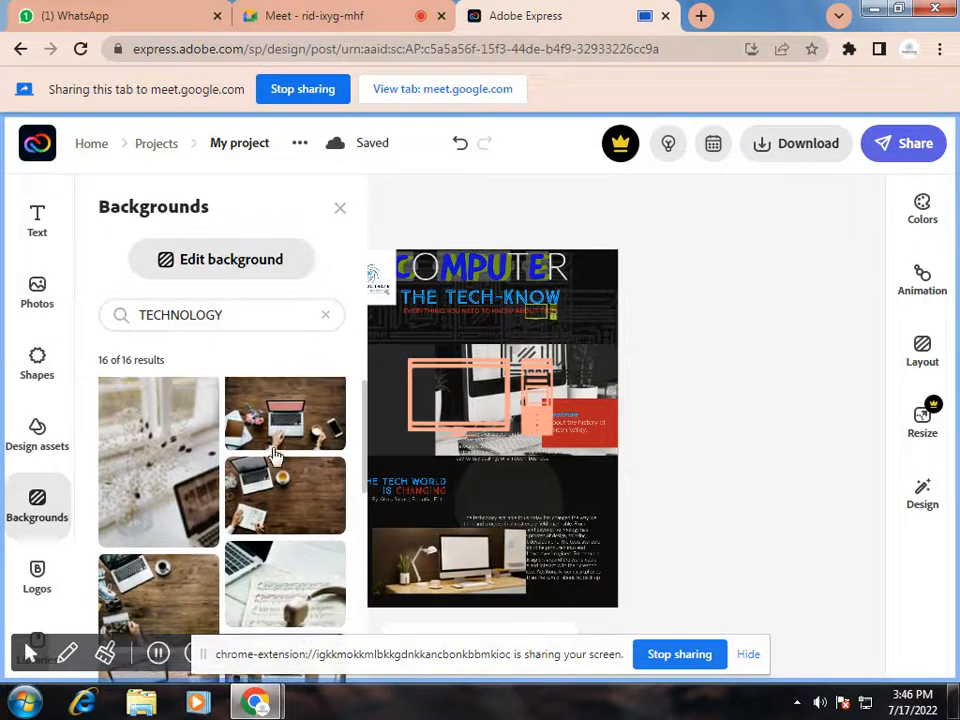
{"action": "scroll", "coordinate": [277, 458], "scroll_direction": "down", "scroll_amount": 4}
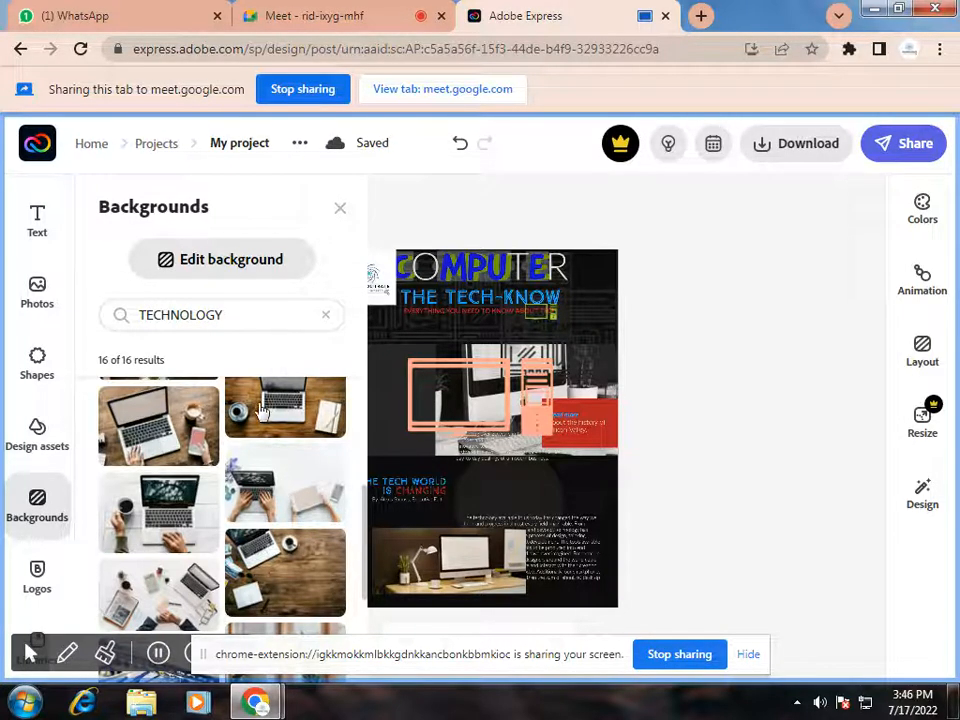
{"action": "scroll", "coordinate": [260, 413], "scroll_direction": "down", "scroll_amount": 2}
{"action": "scroll", "coordinate": [240, 440], "scroll_direction": "up", "scroll_amount": 5}
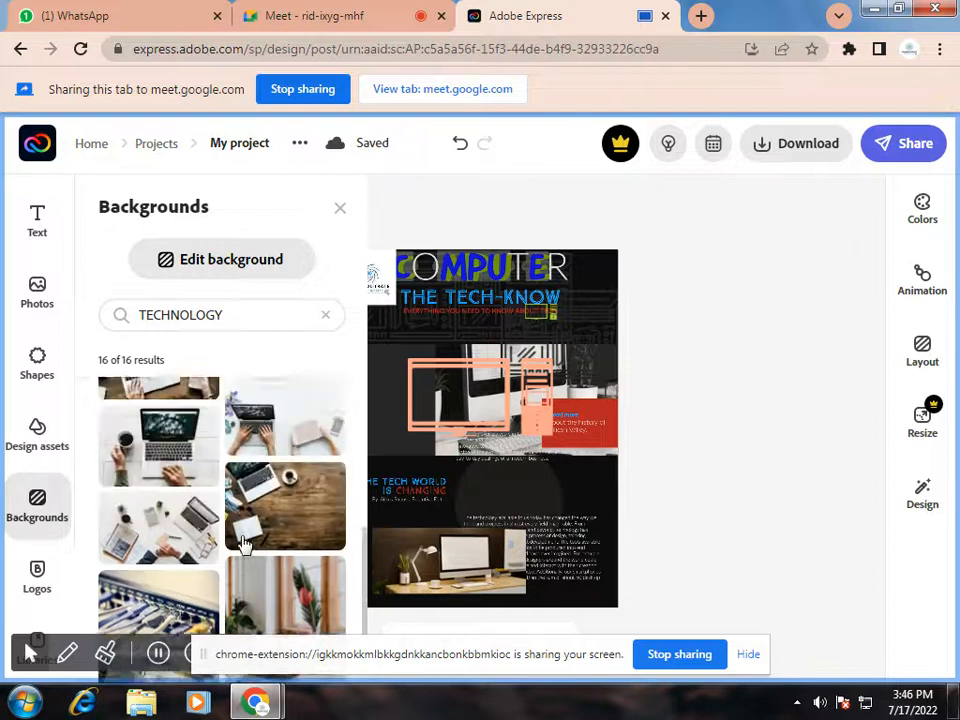
{"action": "scroll", "coordinate": [289, 529], "scroll_direction": "down", "scroll_amount": 1}
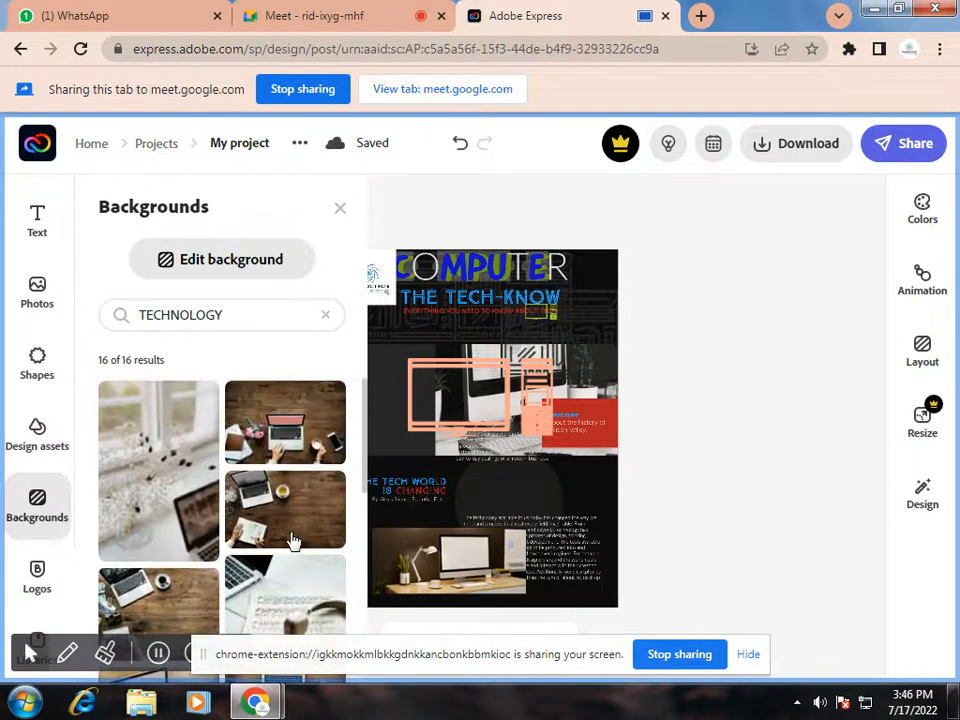
{"action": "scroll", "coordinate": [290, 540], "scroll_direction": "down", "scroll_amount": 1}
{"action": "scroll", "coordinate": [270, 500], "scroll_direction": "down", "scroll_amount": 2}
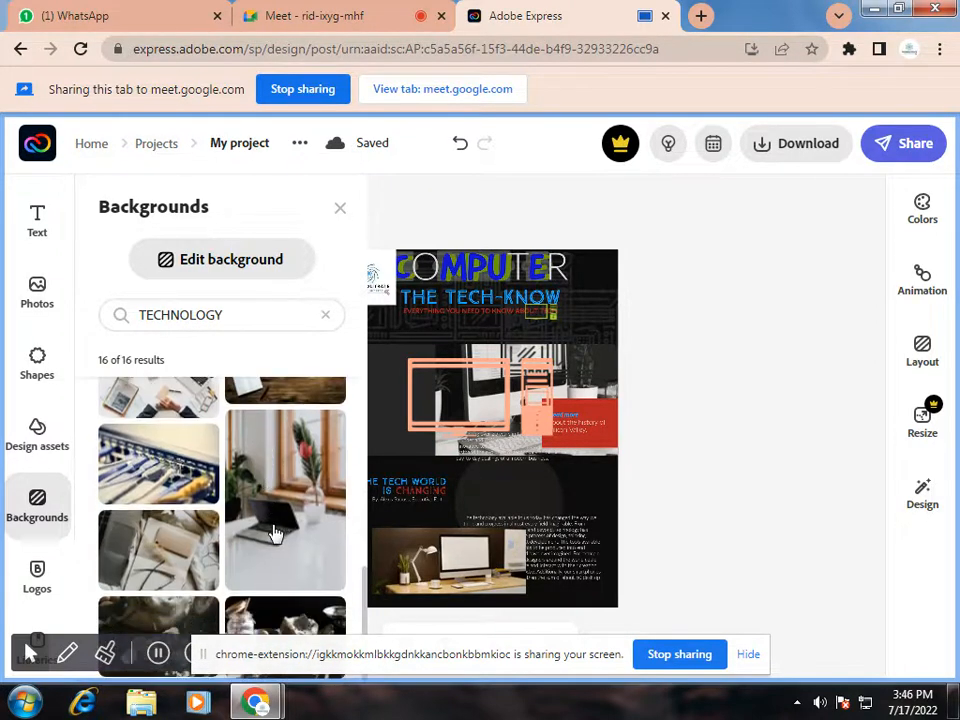
{"action": "scroll", "coordinate": [274, 531], "scroll_direction": "up", "scroll_amount": 2}
{"action": "scroll", "coordinate": [275, 520], "scroll_direction": "up", "scroll_amount": 3}
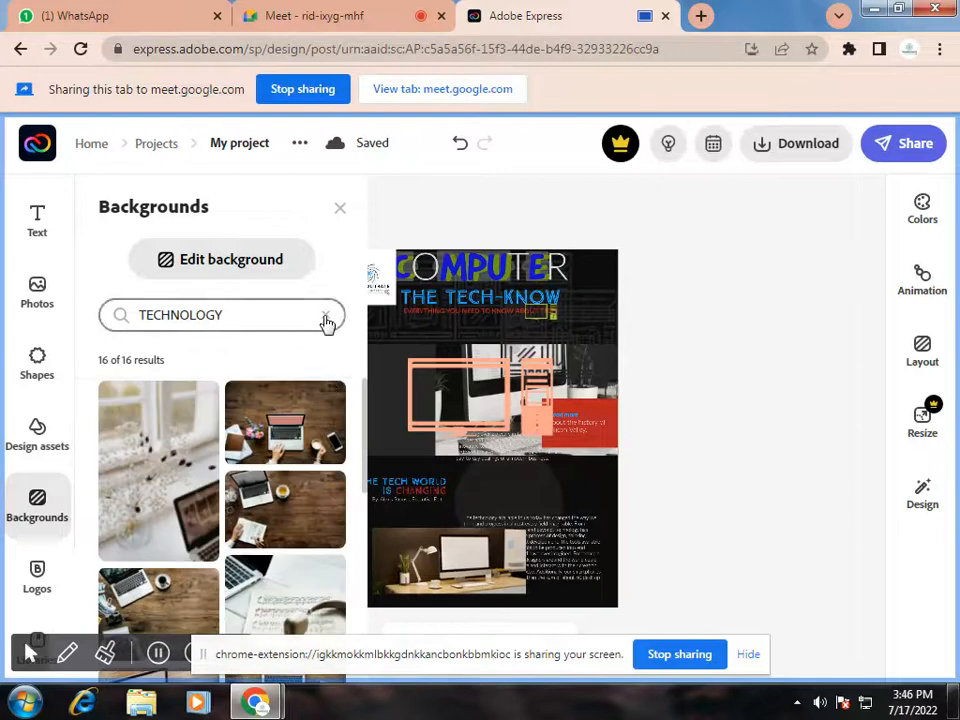
Replace the TECHNOLOGY search with a background search for BLUE and browse the results.
{"action": "left_click", "coordinate": [325, 315]}
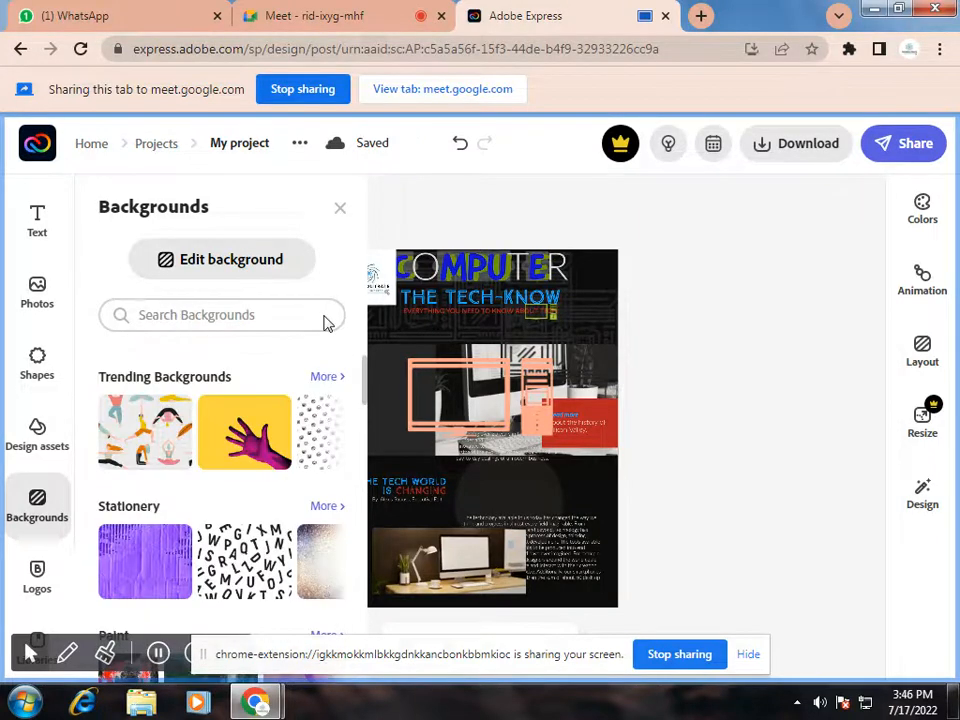
{"action": "left_click", "coordinate": [251, 316]}
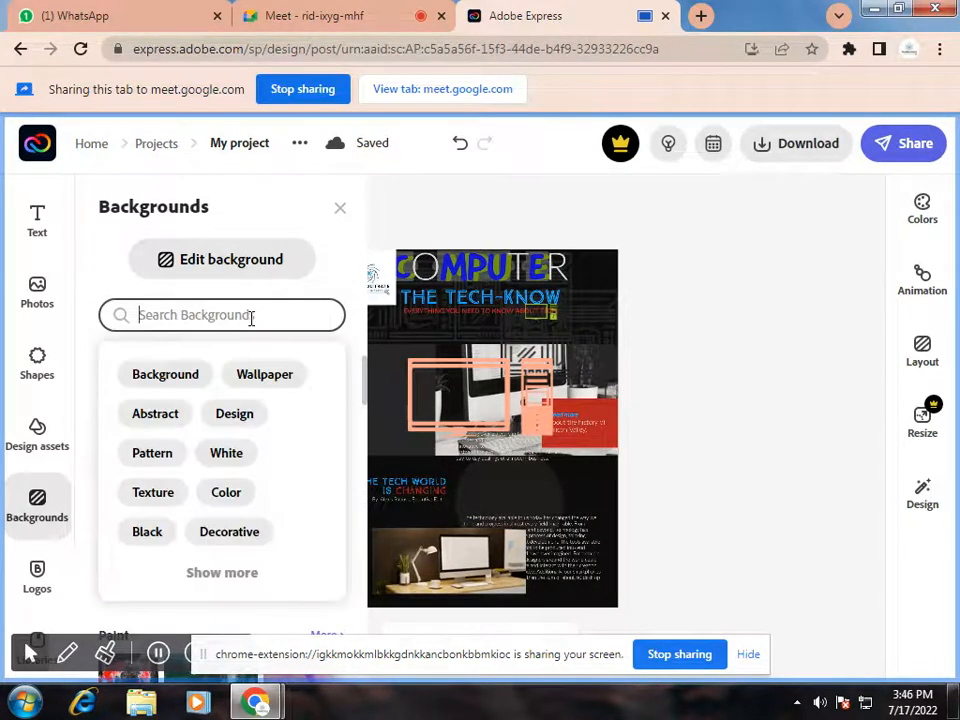
{"action": "type", "text": "BLUE"}
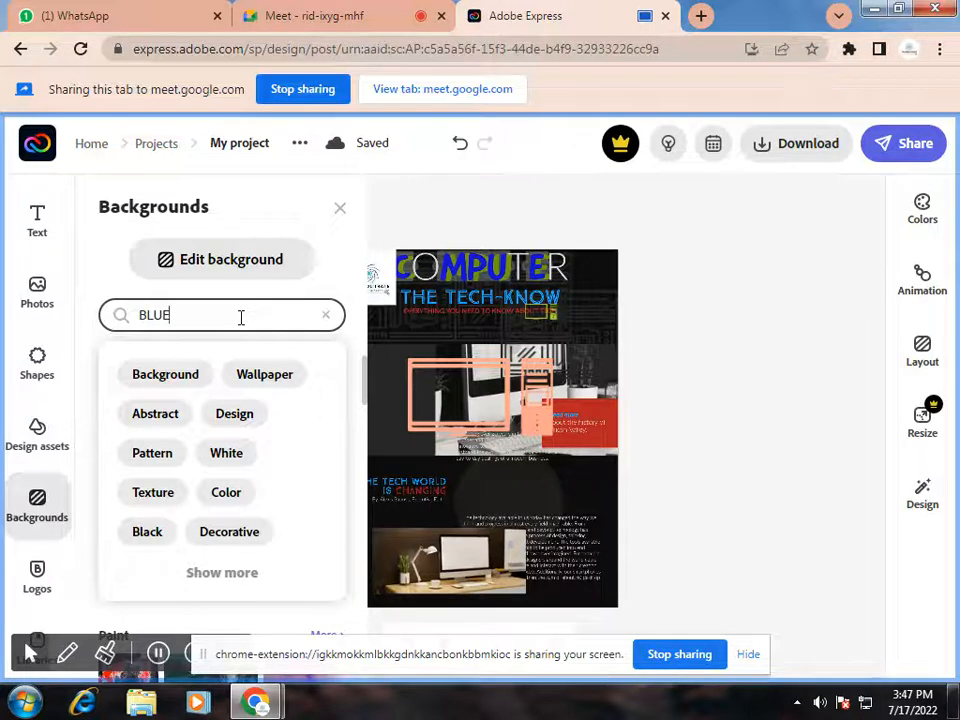
{"action": "key", "text": "Return"}
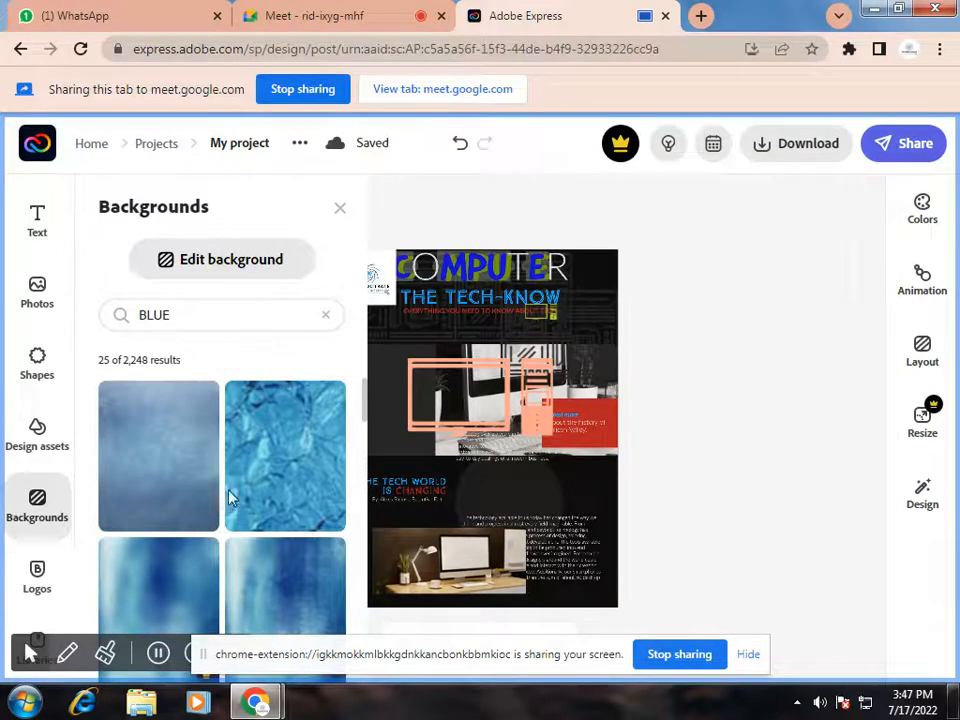
{"action": "scroll", "coordinate": [236, 498], "scroll_direction": "down", "scroll_amount": 5}
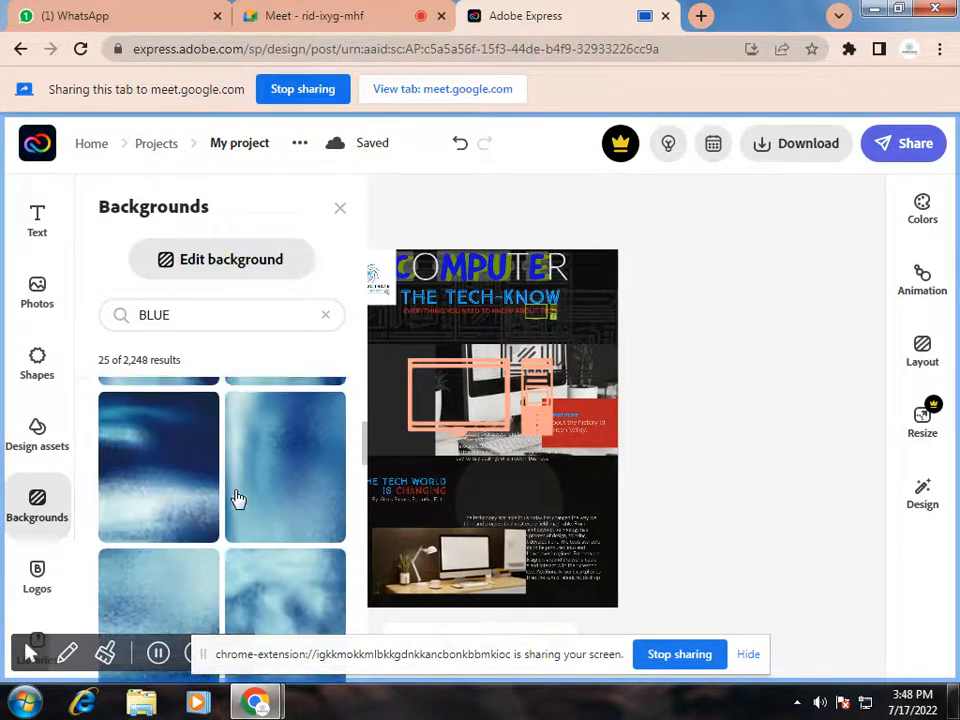
Browse further through the BLUE background results, comparing the blurred blue textures with the patterned tiles.
{"action": "scroll", "coordinate": [234, 497], "scroll_direction": "down", "scroll_amount": 3}
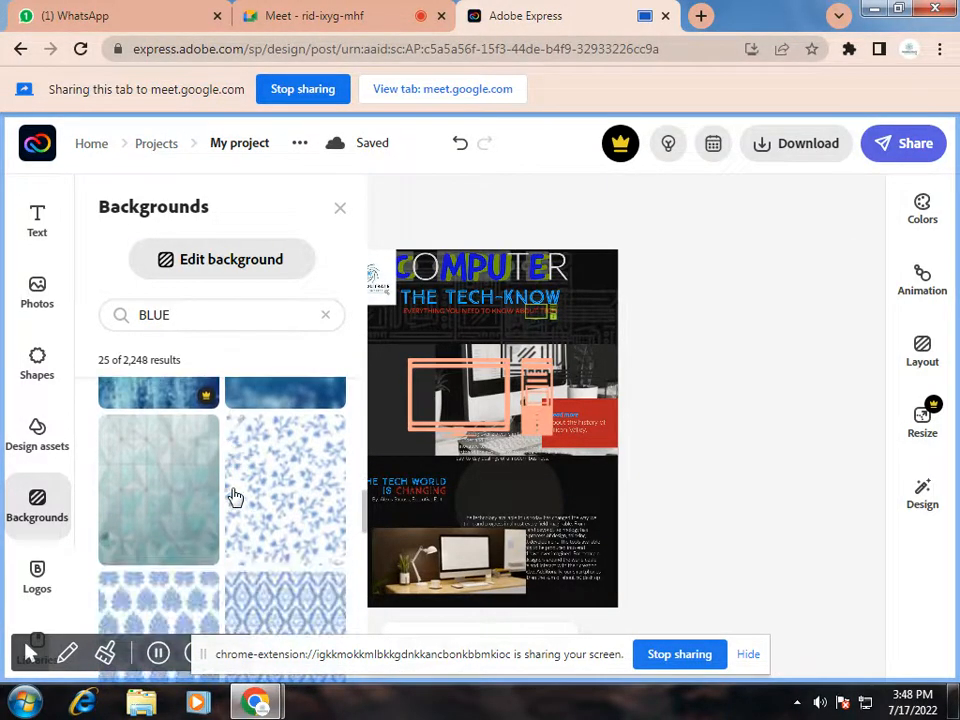
{"action": "scroll", "coordinate": [234, 497], "scroll_direction": "down", "scroll_amount": 1}
{"action": "scroll", "coordinate": [231, 497], "scroll_direction": "up", "scroll_amount": 1}
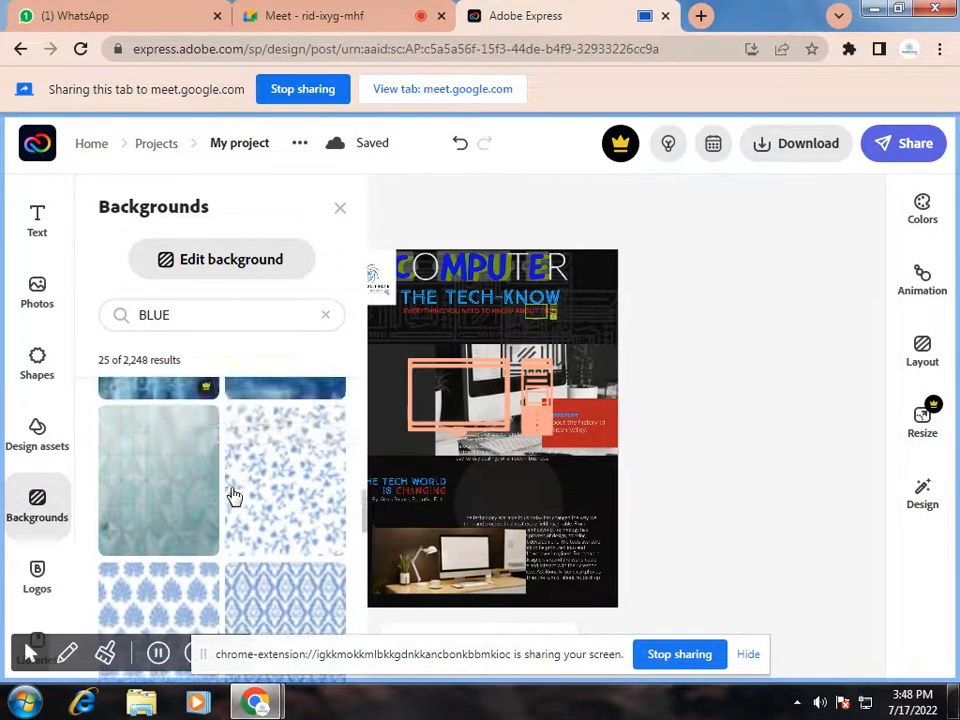
{"action": "scroll", "coordinate": [274, 497], "scroll_direction": "down", "scroll_amount": 2}
{"action": "scroll", "coordinate": [274, 492], "scroll_direction": "down", "scroll_amount": 3}
{"action": "scroll", "coordinate": [273, 492], "scroll_direction": "down", "scroll_amount": 2}
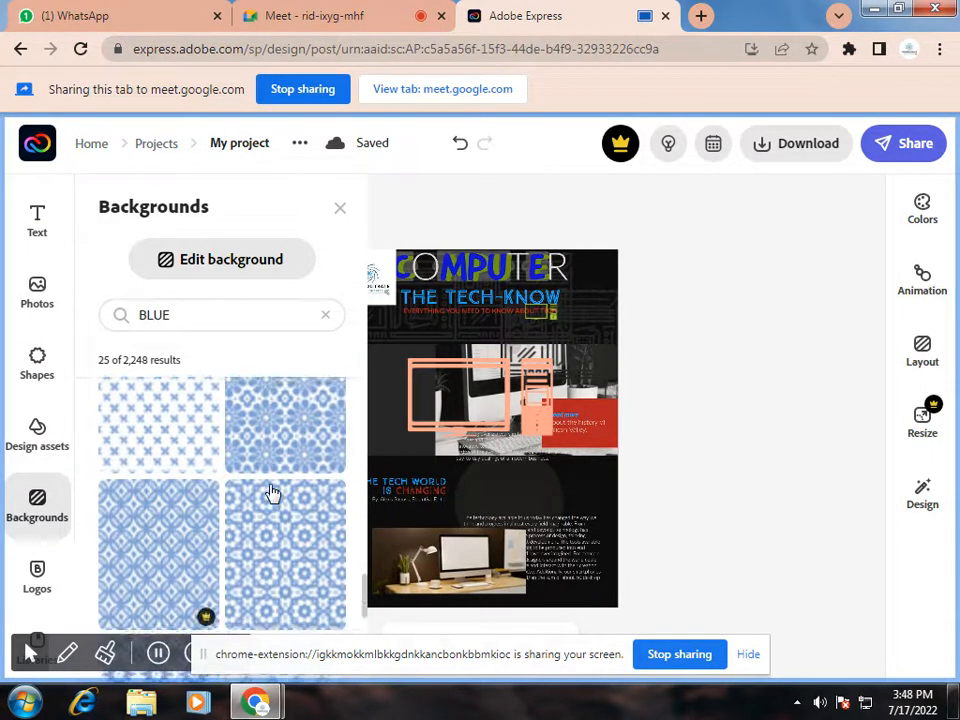
{"action": "scroll", "coordinate": [273, 492], "scroll_direction": "down", "scroll_amount": 2}
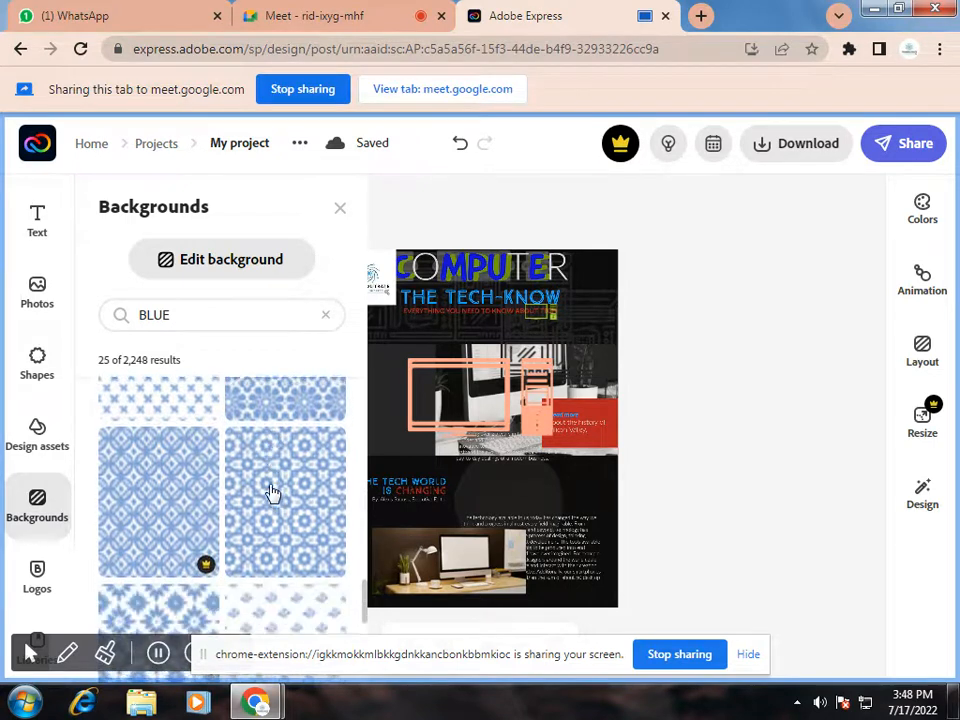
{"action": "scroll", "coordinate": [272, 492], "scroll_direction": "down", "scroll_amount": 2}
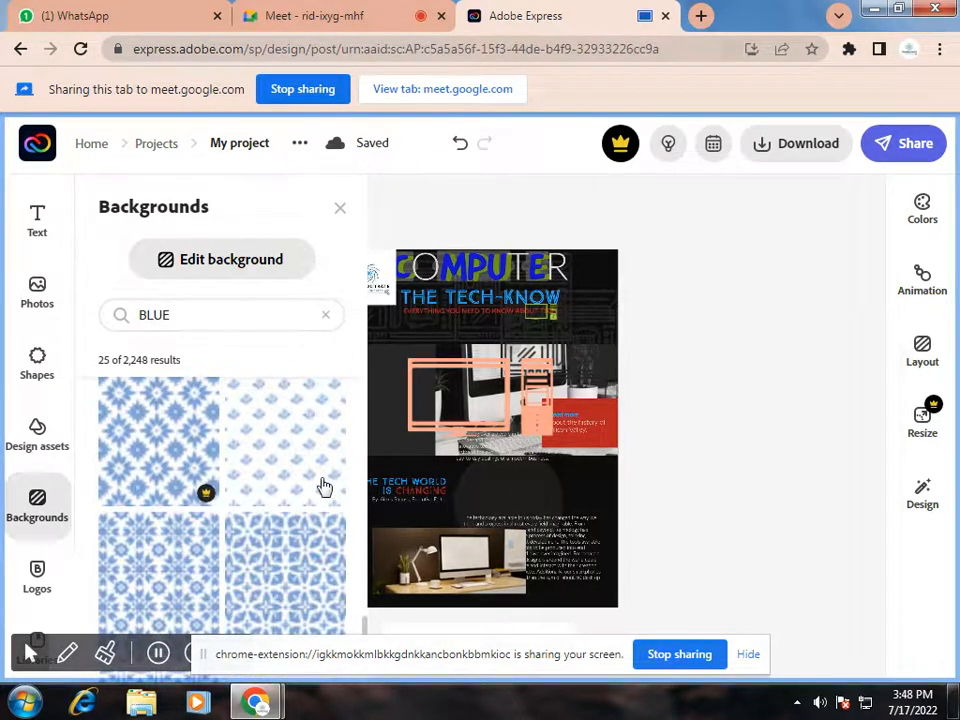
{"action": "scroll", "coordinate": [210, 526], "scroll_direction": "down", "scroll_amount": 2}
{"action": "scroll", "coordinate": [225, 535], "scroll_direction": "down", "scroll_amount": 3}
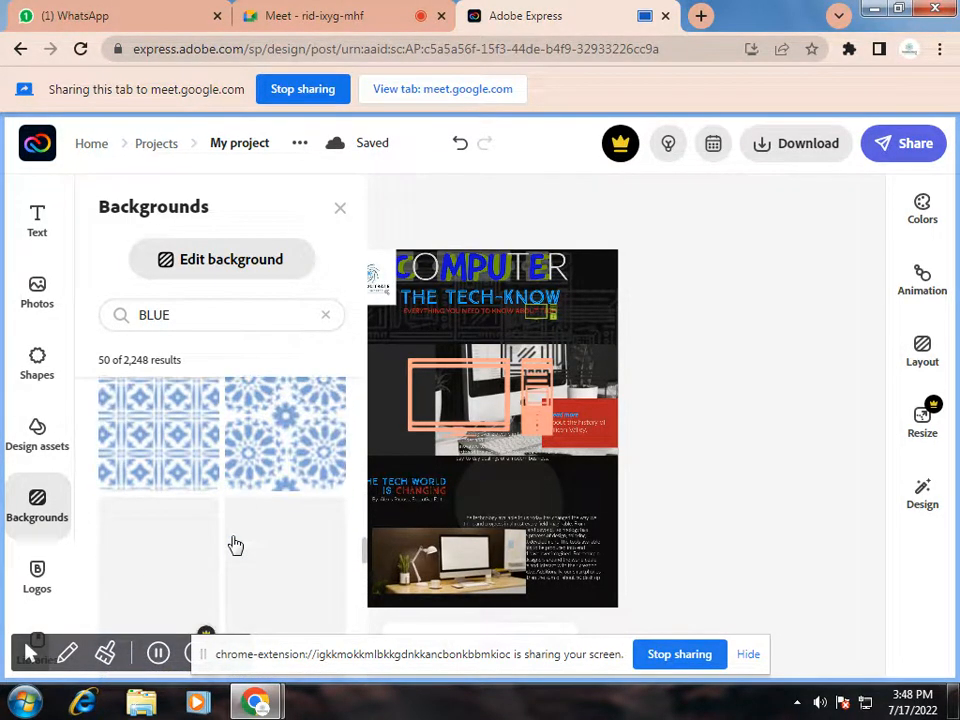
{"action": "scroll", "coordinate": [240, 544], "scroll_direction": "down", "scroll_amount": 3}
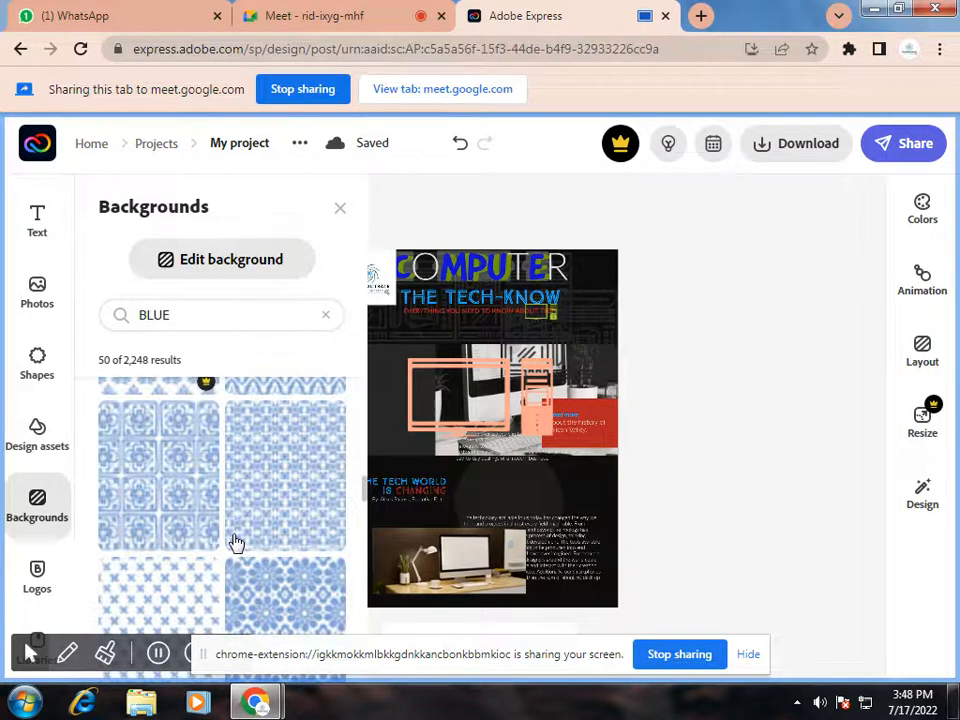
{"action": "scroll", "coordinate": [250, 548], "scroll_direction": "down", "scroll_amount": 6}
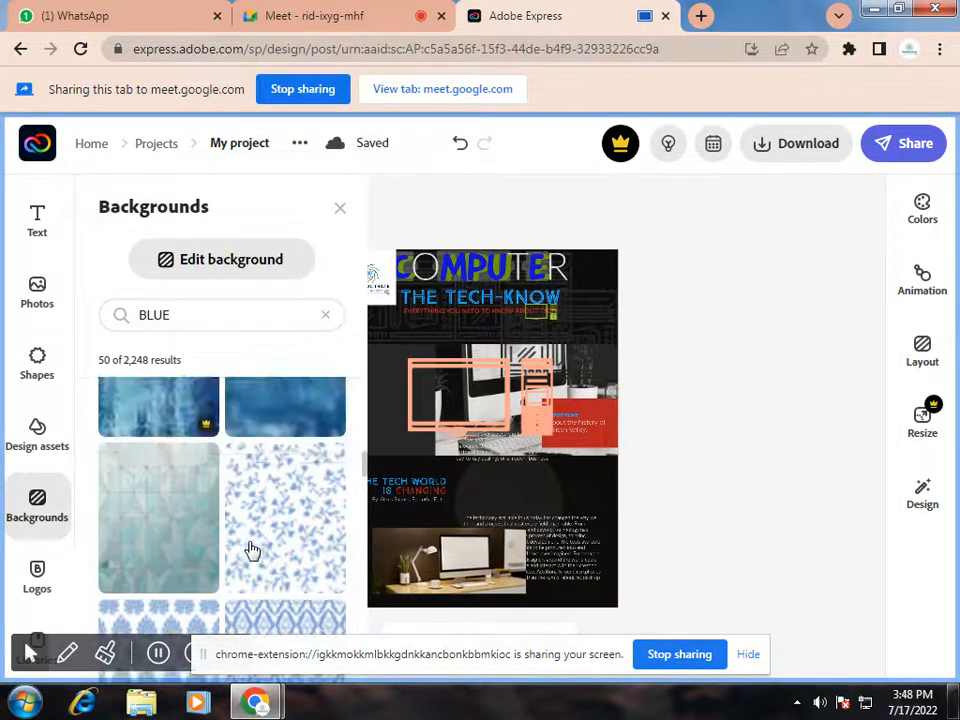
Add a blurred blue texture from the BLUE results to the header section, pinned to the background.
{"action": "left_click", "coordinate": [294, 459]}
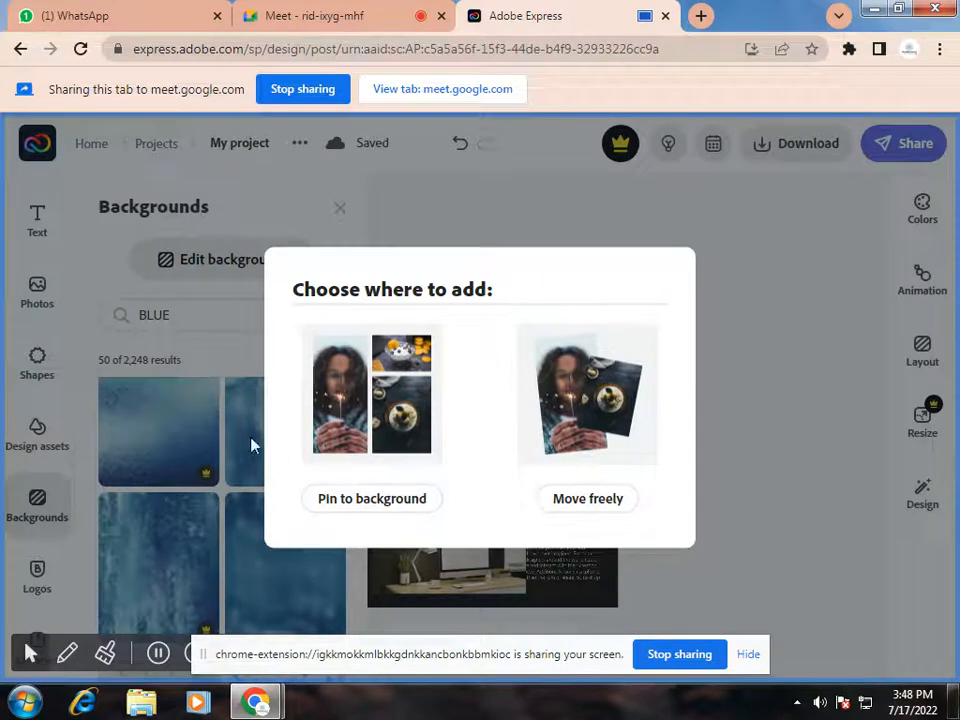
{"action": "left_click", "coordinate": [200, 436]}
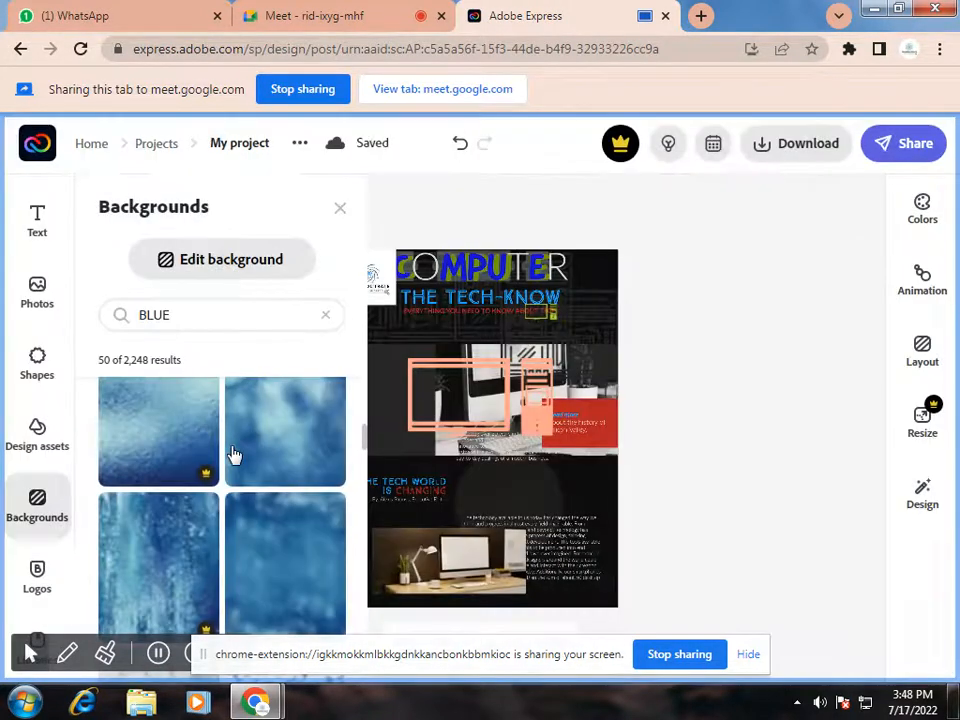
{"action": "left_click", "coordinate": [312, 437]}
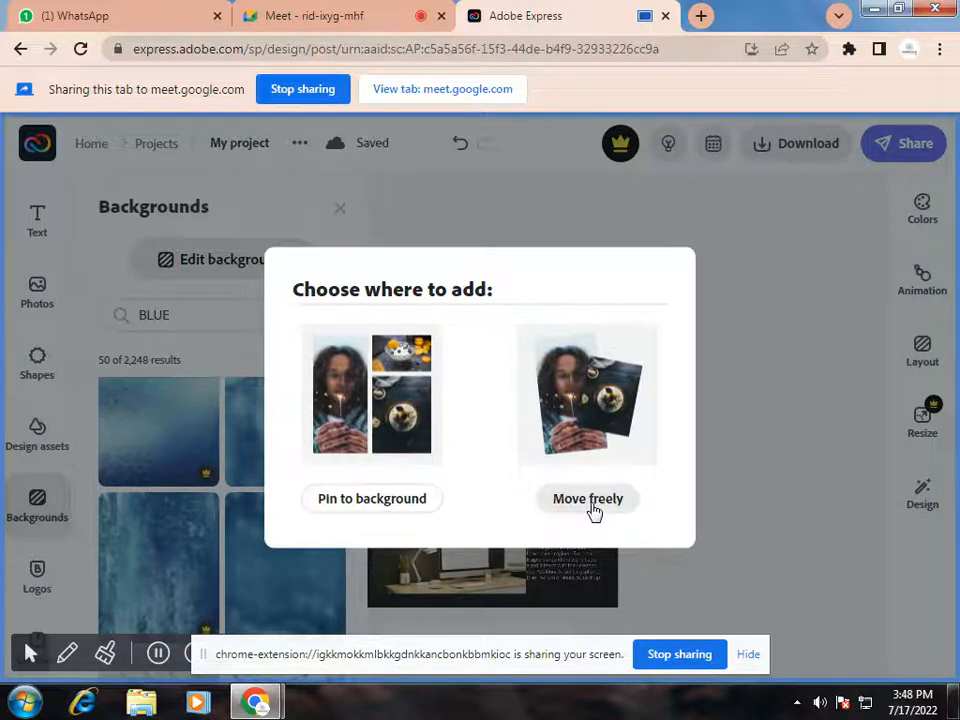
{"action": "left_click", "coordinate": [364, 500]}
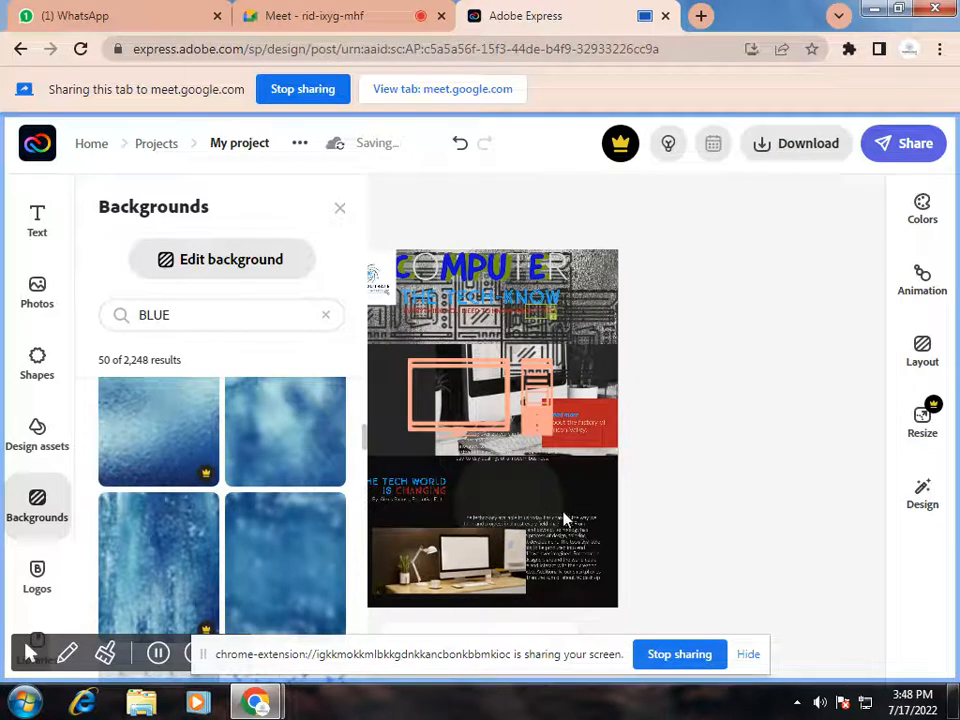
{"action": "left_click", "coordinate": [572, 306]}
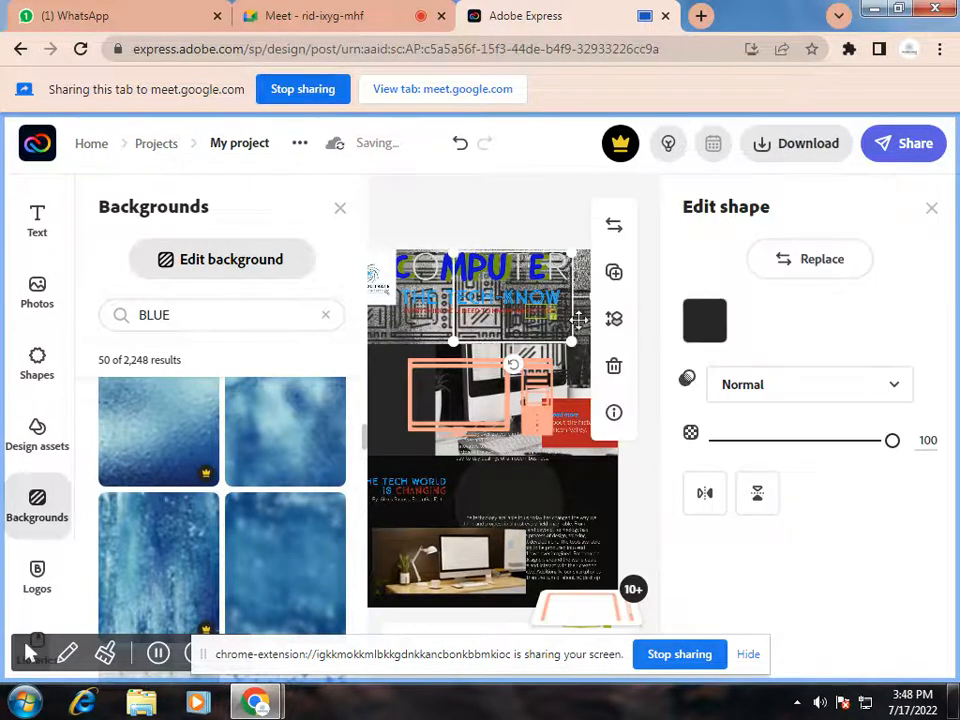
{"action": "left_click", "coordinate": [598, 322]}
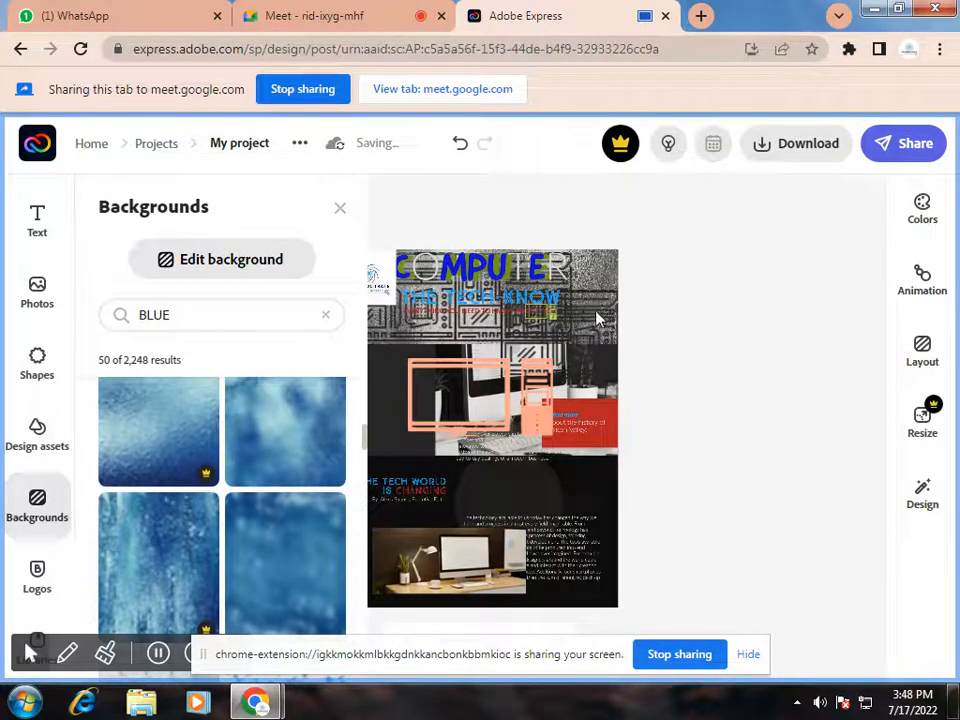
{"action": "left_click", "coordinate": [593, 320]}
{"action": "key", "text": "Delete"}
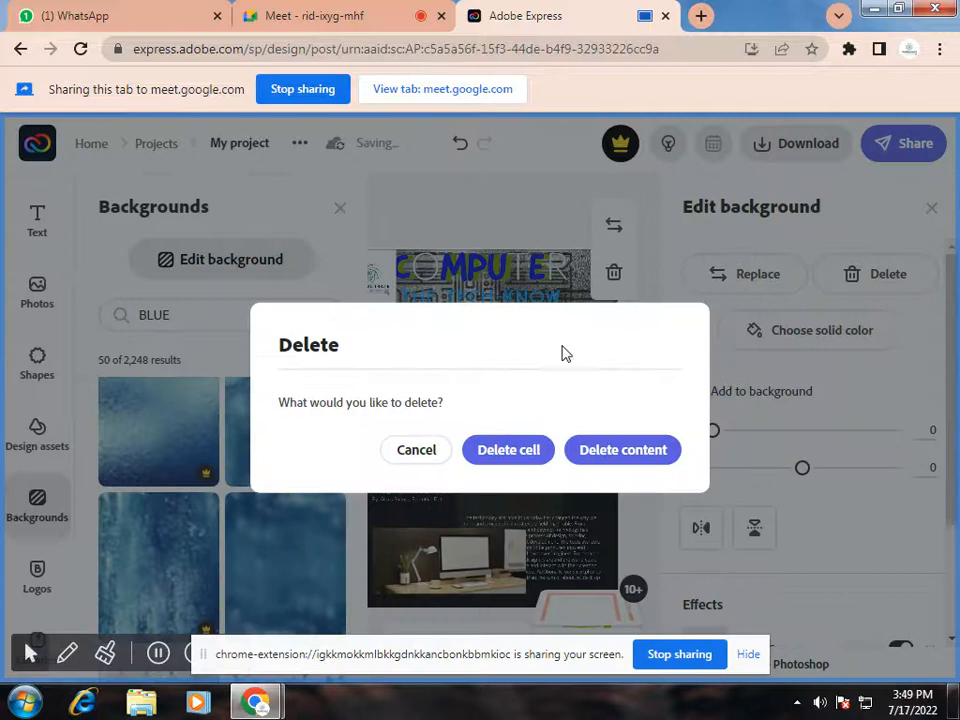
{"action": "left_click", "coordinate": [418, 453]}
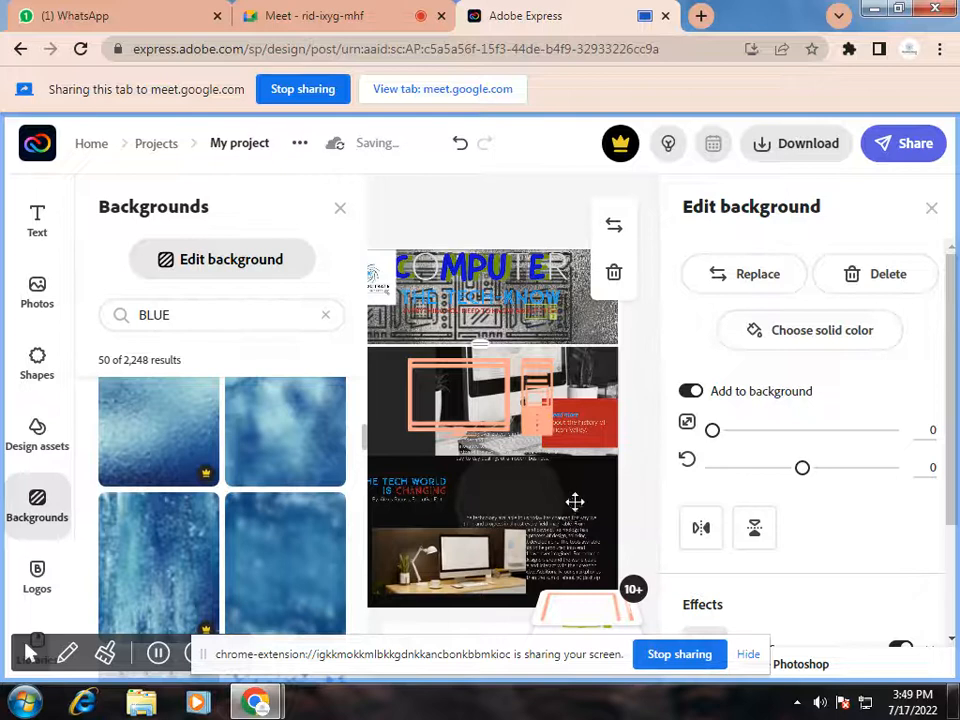
Pin the crumpled blue foil texture from the BLUE results as the background of the newsletter's bottom section.
{"action": "left_click", "coordinate": [827, 286]}
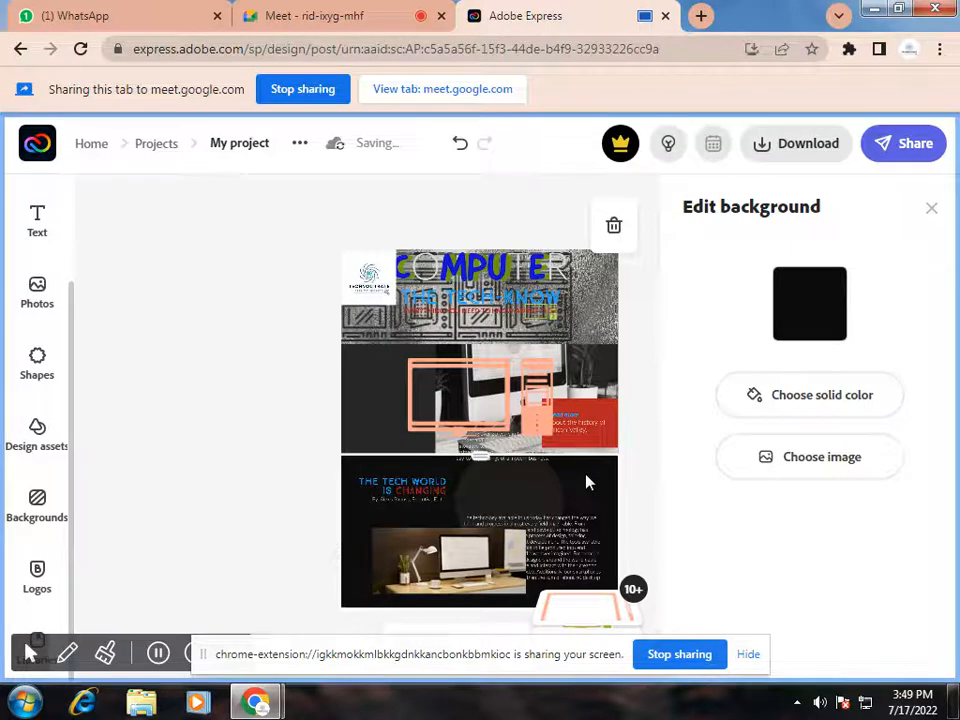
{"action": "left_click", "coordinate": [42, 518]}
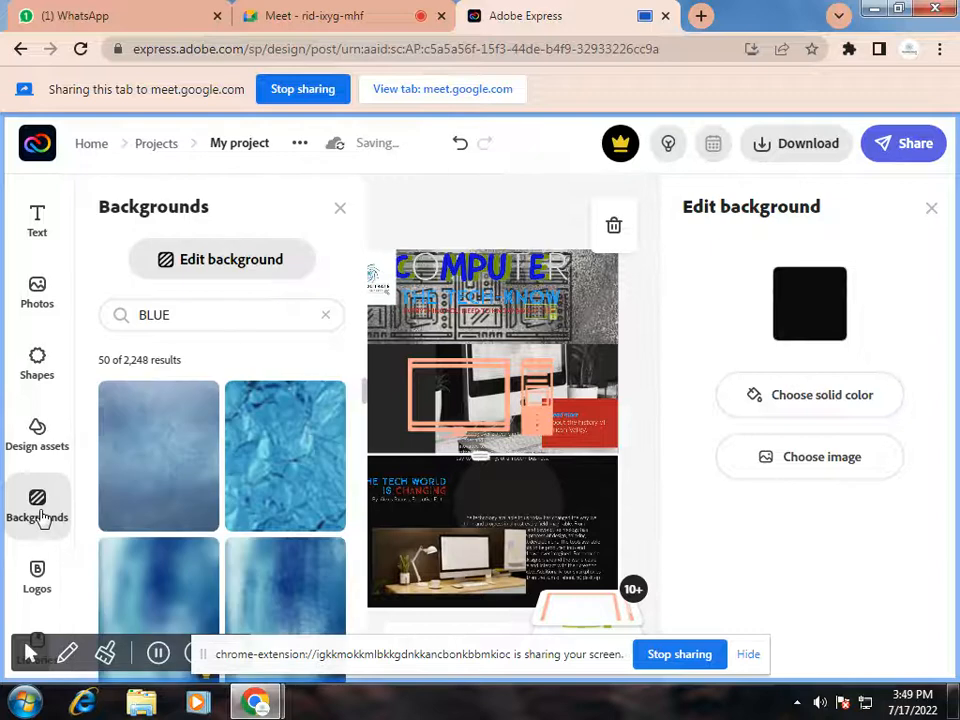
{"action": "left_click", "coordinate": [290, 426]}
{"action": "left_click", "coordinate": [383, 505]}
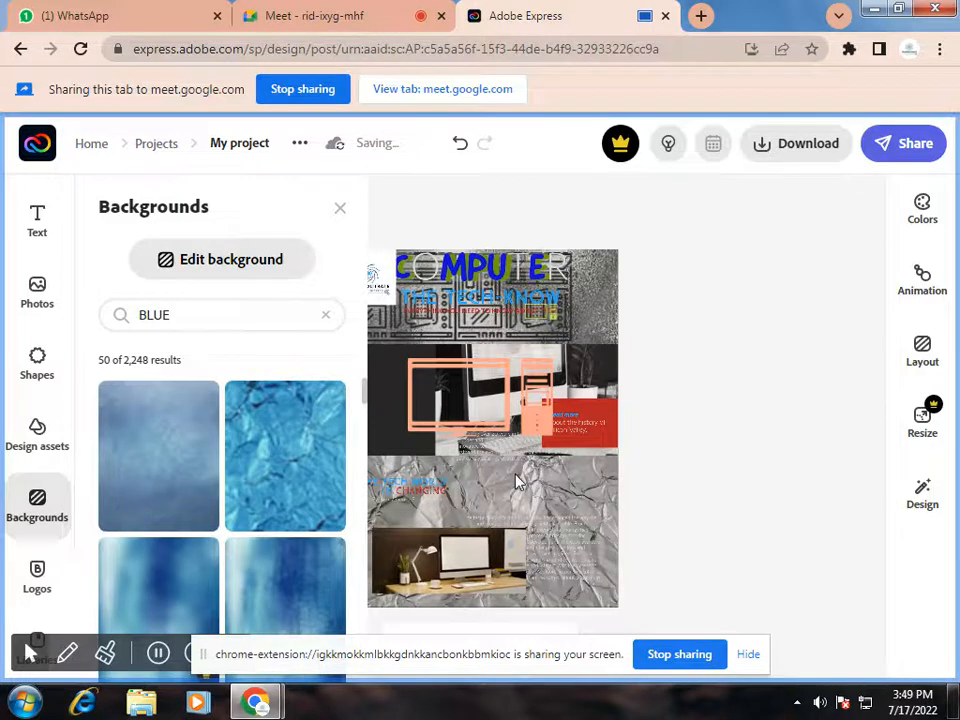
Replace the bottom section's crumpled foil background with the solid light blue #1FA9FF.
{"action": "left_click", "coordinate": [519, 484]}
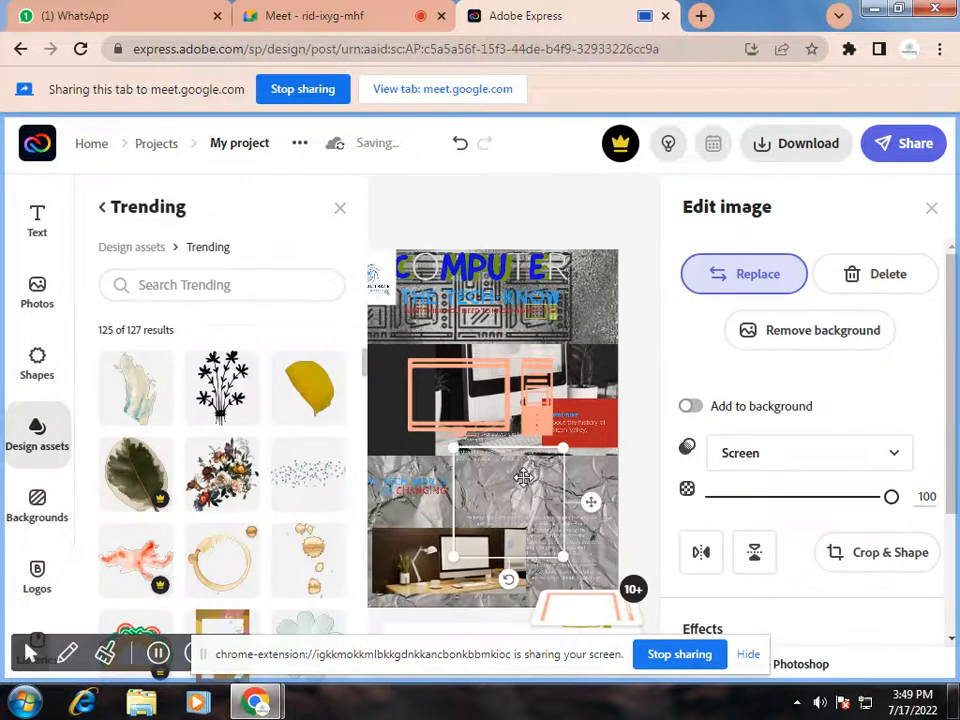
{"action": "left_click", "coordinate": [596, 477]}
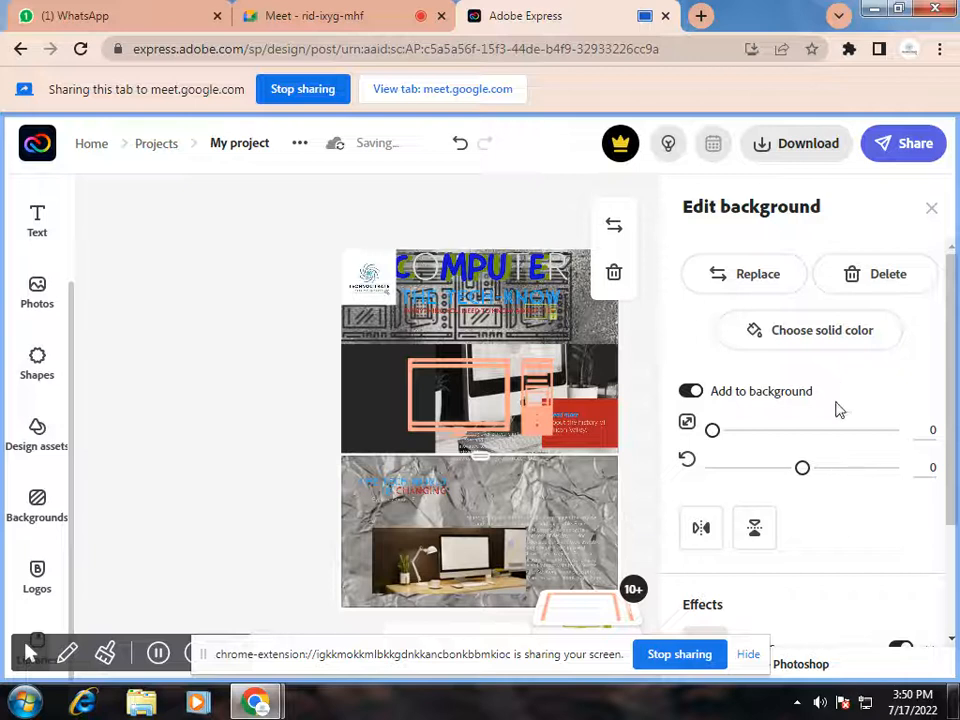
{"action": "left_click", "coordinate": [808, 335]}
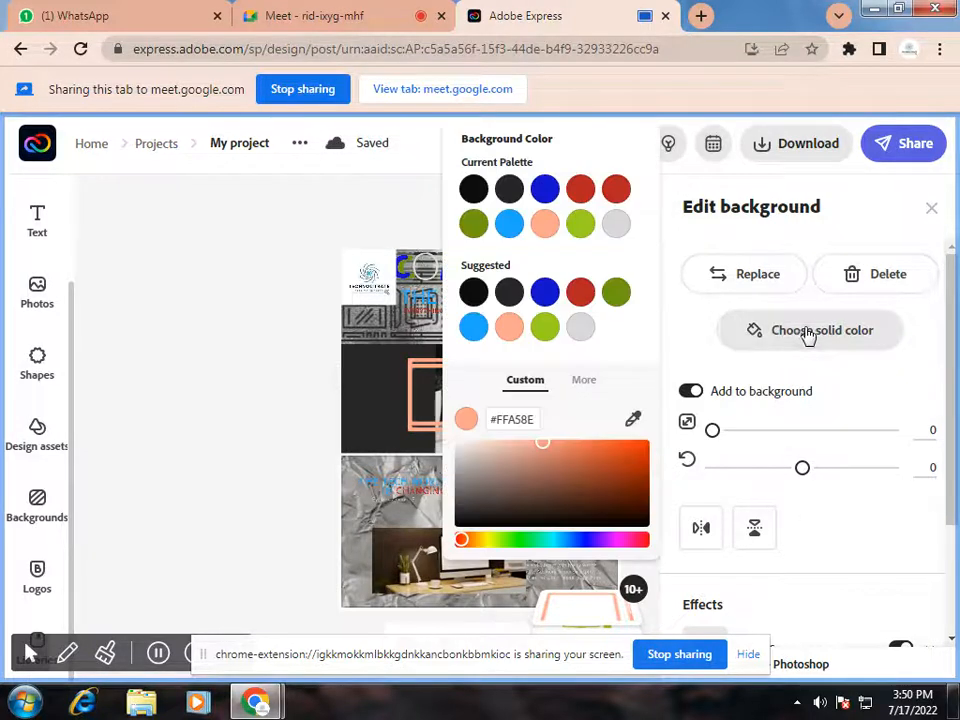
{"action": "left_click", "coordinate": [475, 330]}
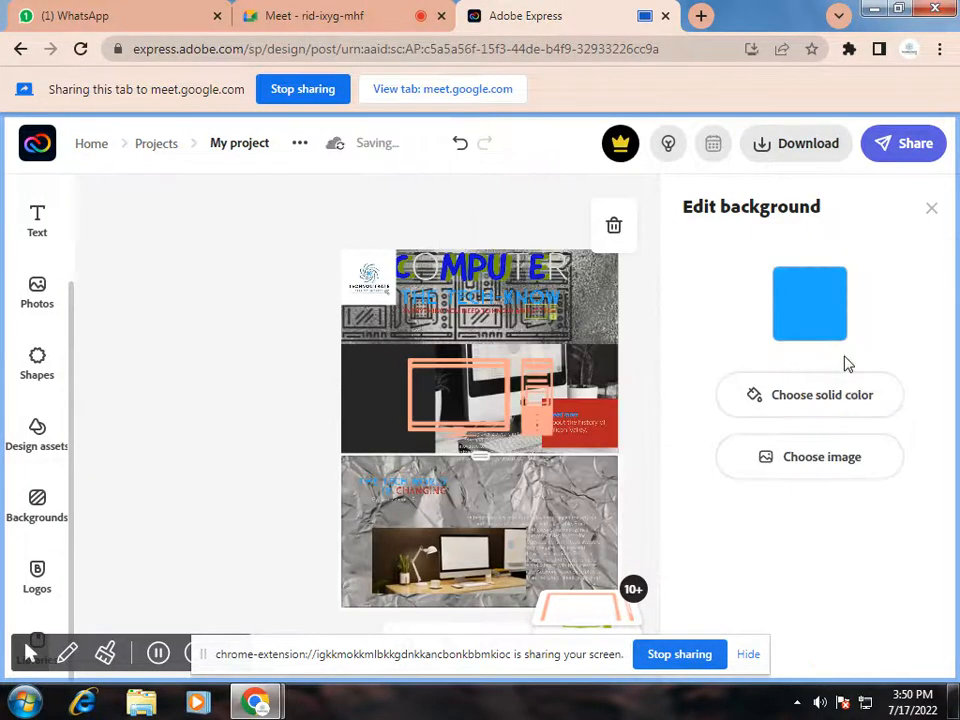
{"action": "left_click", "coordinate": [816, 400]}
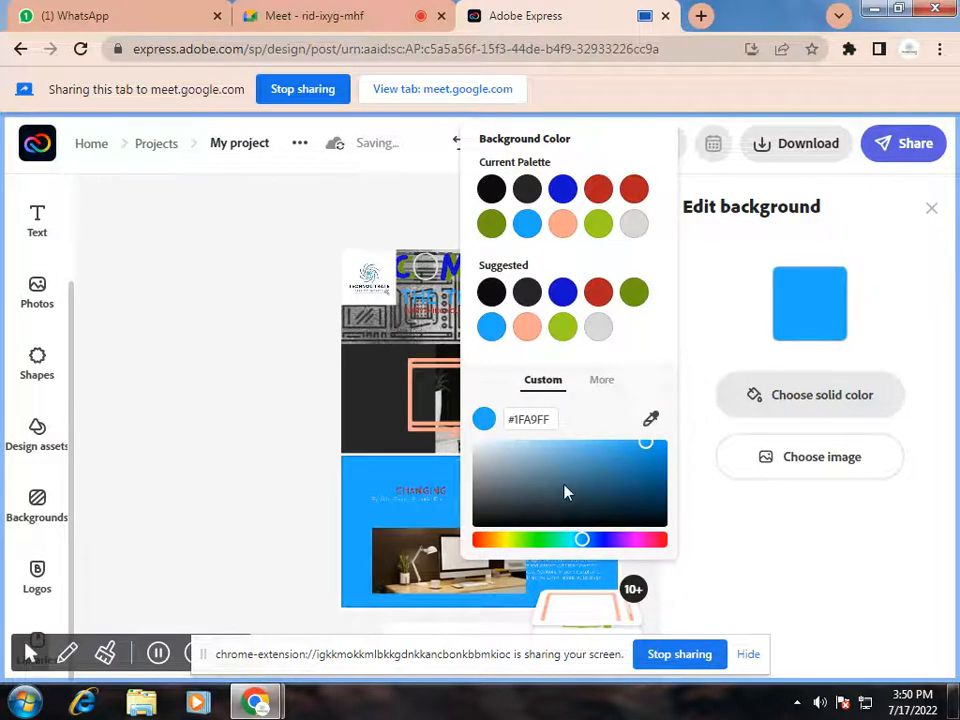
Upload WhatsApp Image 2022-07-16 at 2.49.56 PM from Downloads as the bottom section's background image and dismiss the Windows color scheme prompt.
{"action": "left_click", "coordinate": [813, 459]}
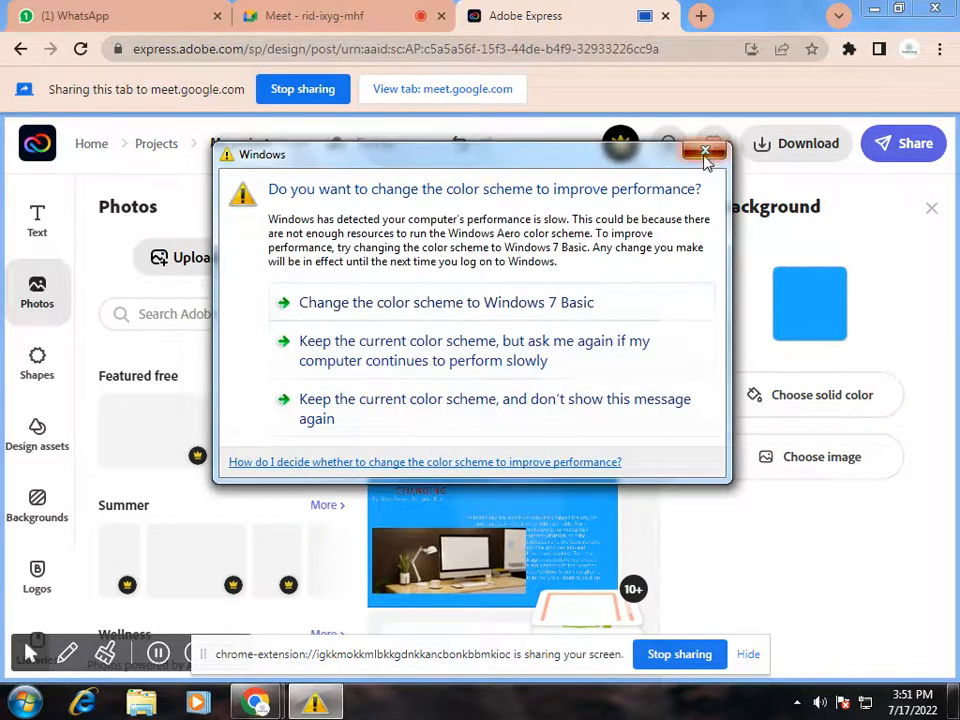
{"action": "left_click", "coordinate": [707, 155]}
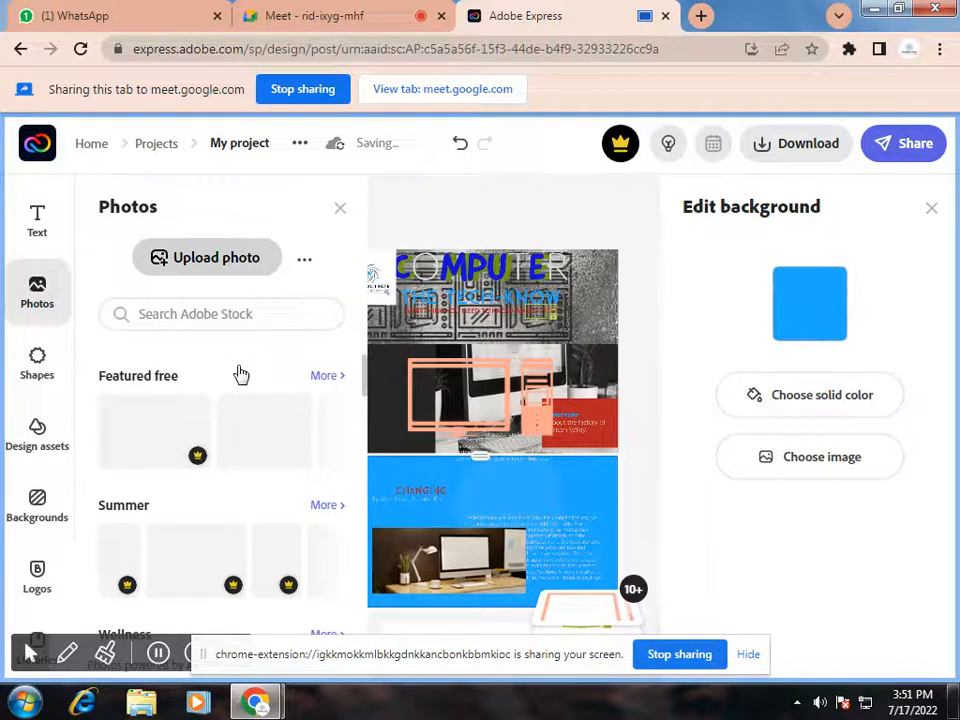
{"action": "left_click", "coordinate": [222, 258]}
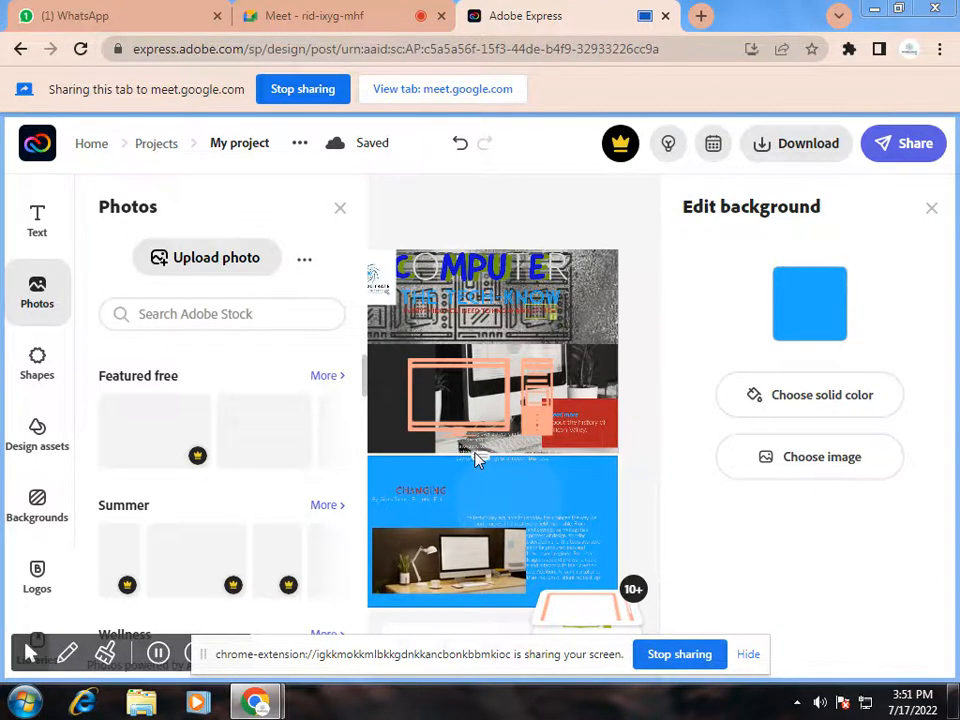
{"action": "left_click", "coordinate": [245, 185]}
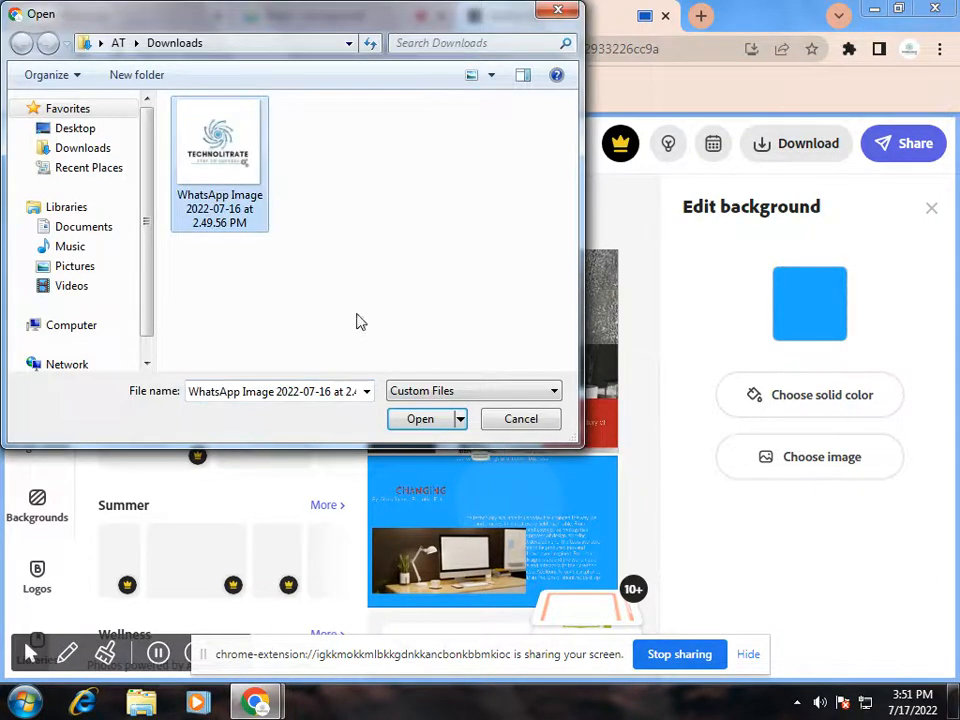
{"action": "left_click", "coordinate": [435, 426]}
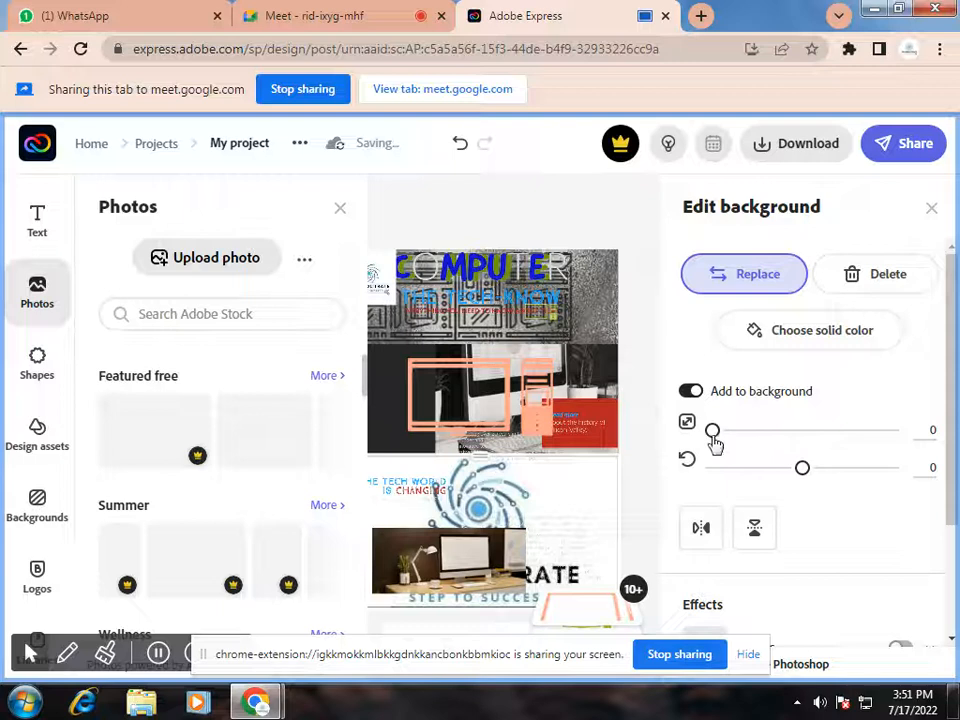
Try scaling the bottom background image, return its scale to 0, and rotate it to 96 and back to 1.
{"action": "left_click_drag", "start_coordinate": [713, 436], "coordinate": [845, 442]}
{"action": "left_click_drag", "start_coordinate": [778, 444], "coordinate": [690, 454]}
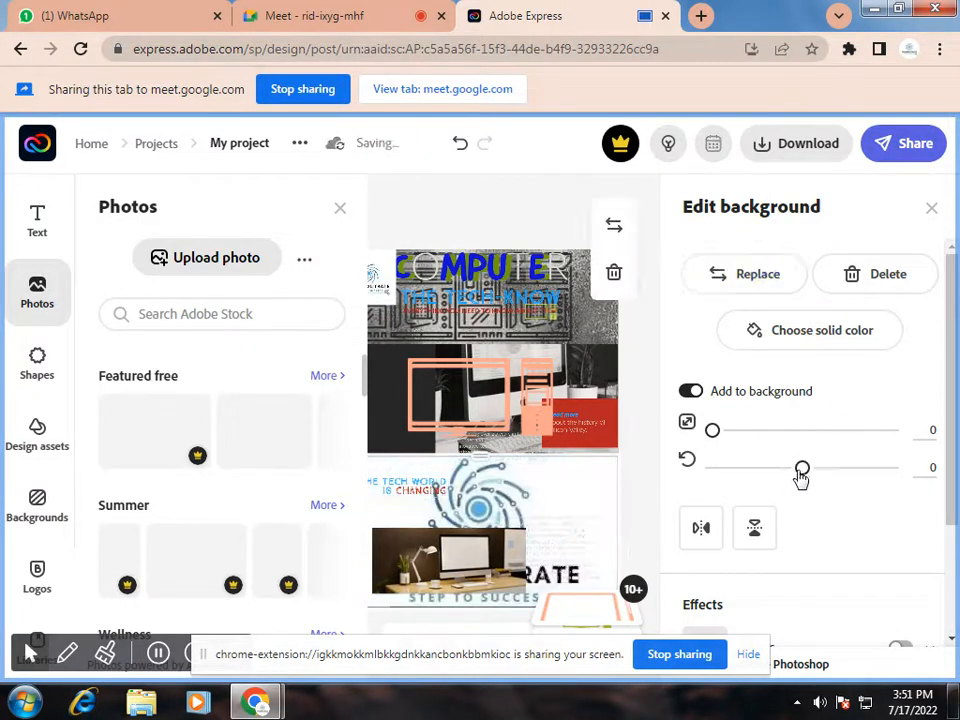
{"action": "left_click_drag", "start_coordinate": [824, 475], "coordinate": [864, 478]}
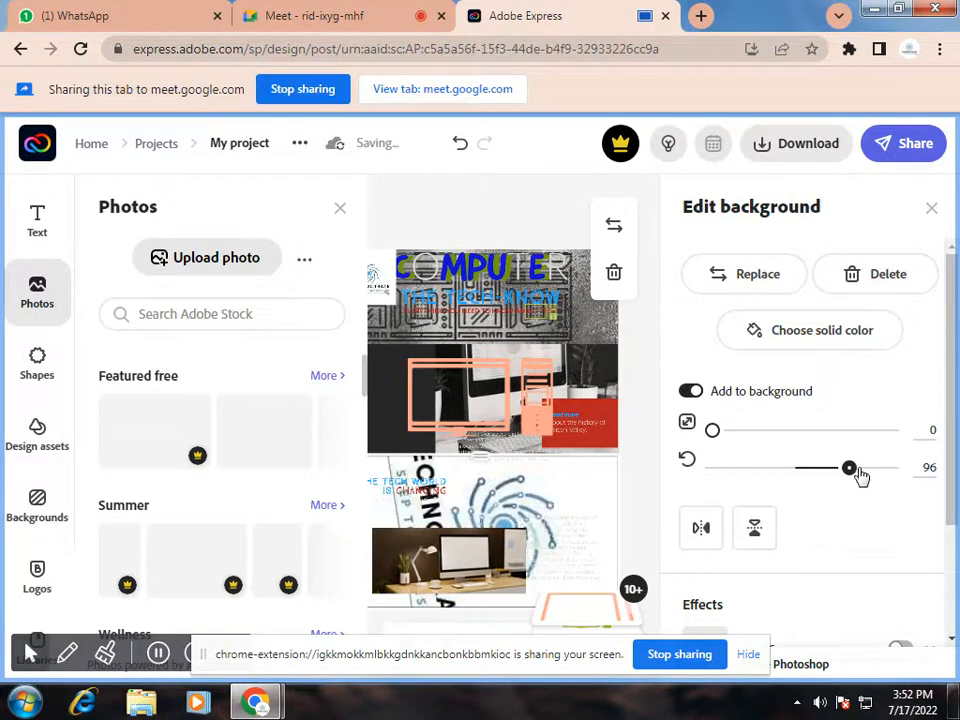
{"action": "left_click", "coordinate": [797, 477]}
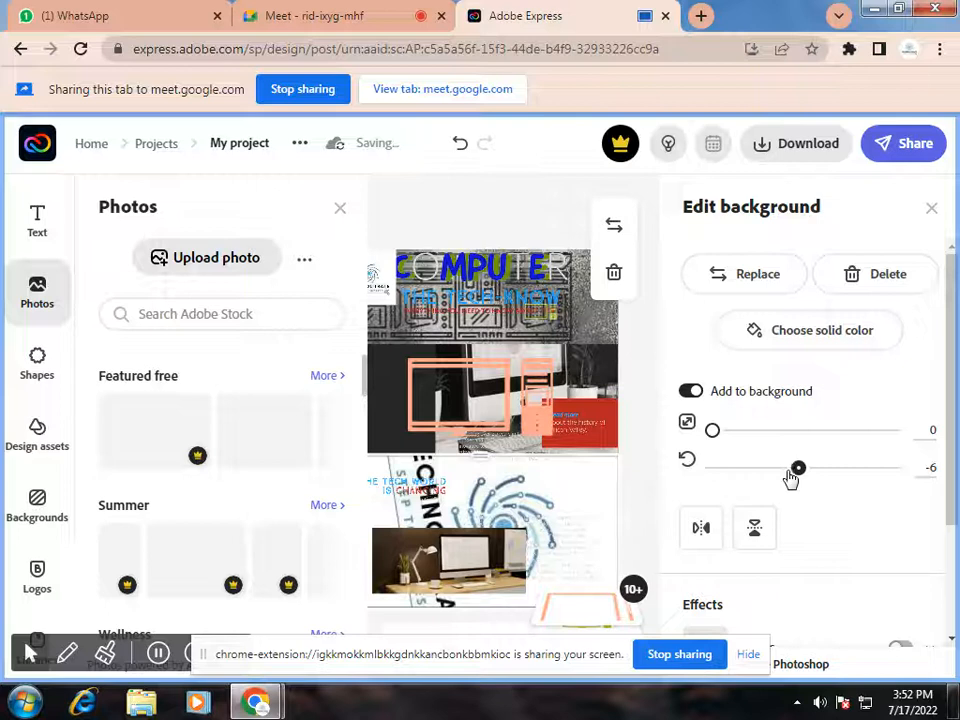
{"action": "mouse_move", "coordinate": [791, 479]}
{"action": "left_mouse_down"}
{"action": "mouse_move", "coordinate": [770, 480]}
{"action": "mouse_move", "coordinate": [806, 481]}
{"action": "left_mouse_up"}
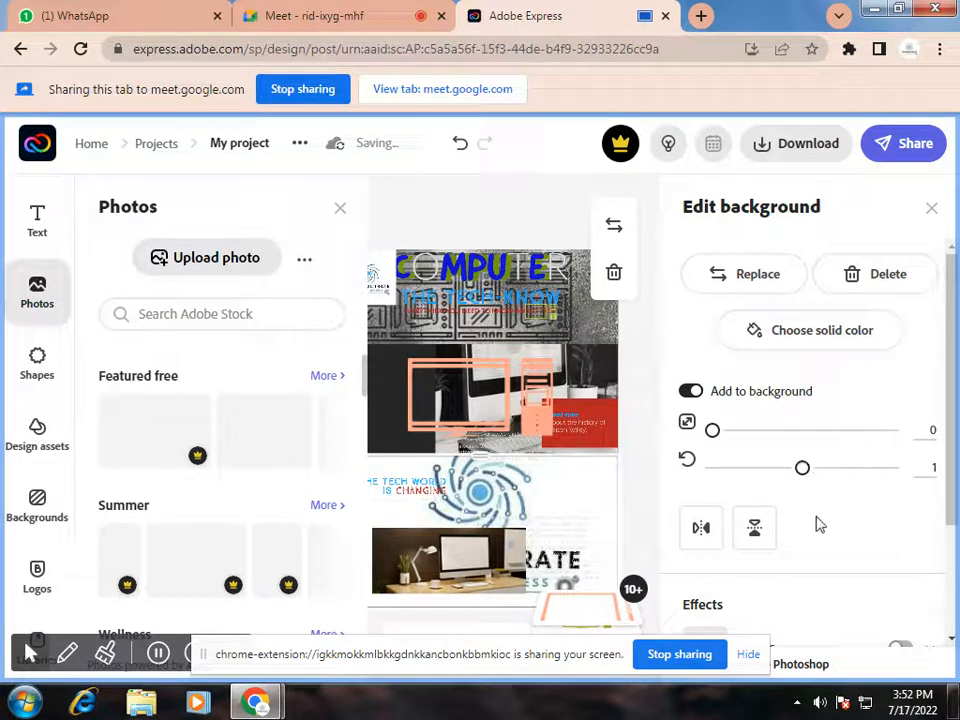
Flip the bottom background image horizontally and flip it back.
{"action": "left_click", "coordinate": [707, 536]}
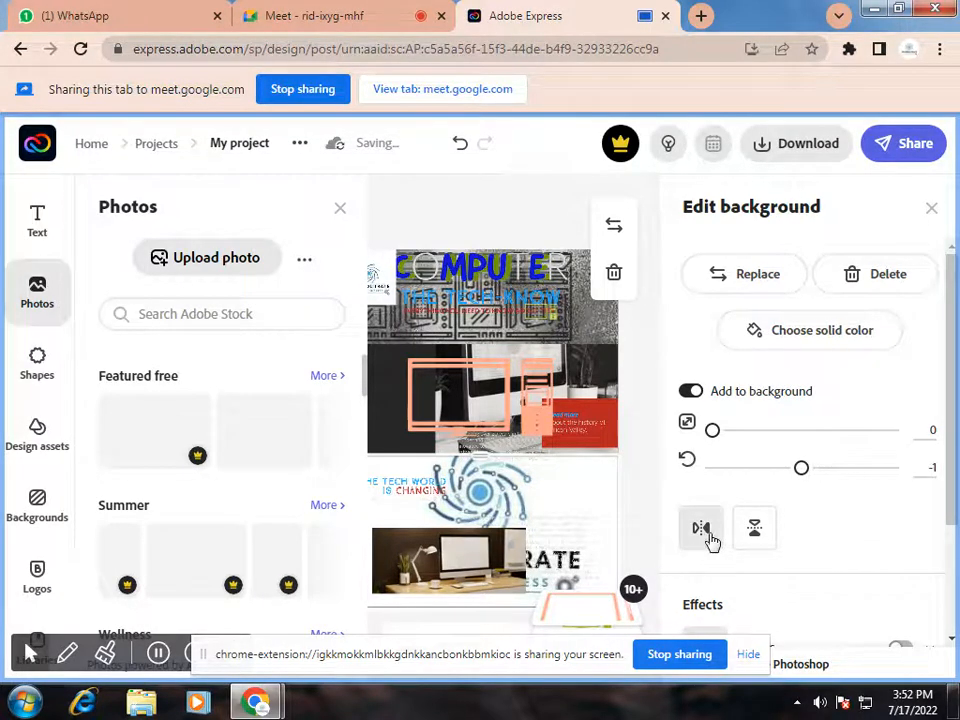
{"action": "left_click", "coordinate": [712, 540]}
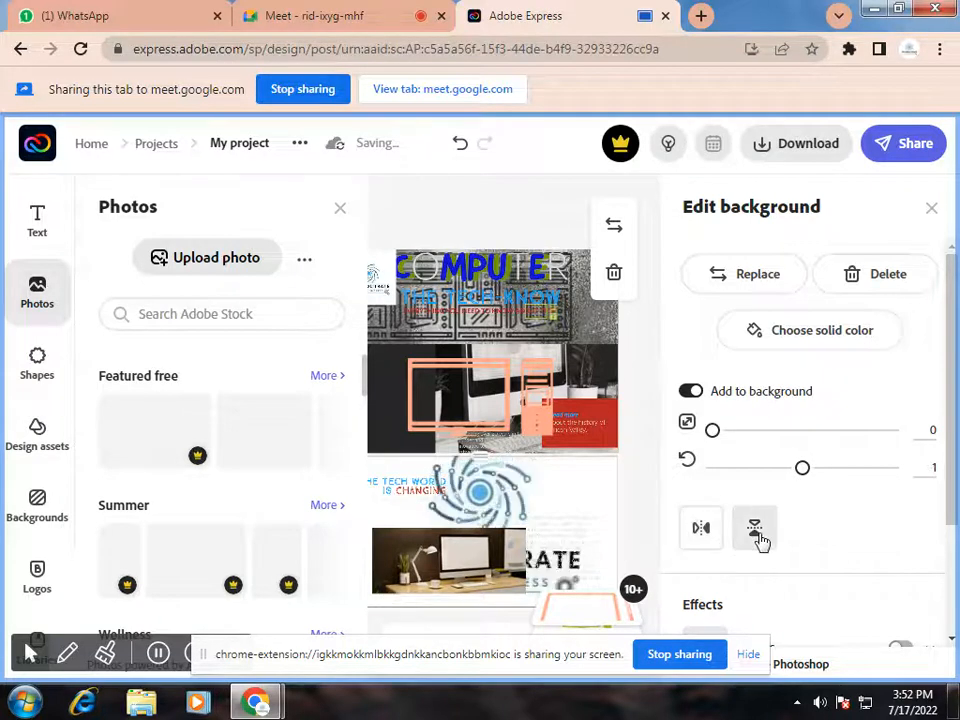
Flip the bottom background image vertically and flip it back.
{"action": "left_click", "coordinate": [760, 540]}
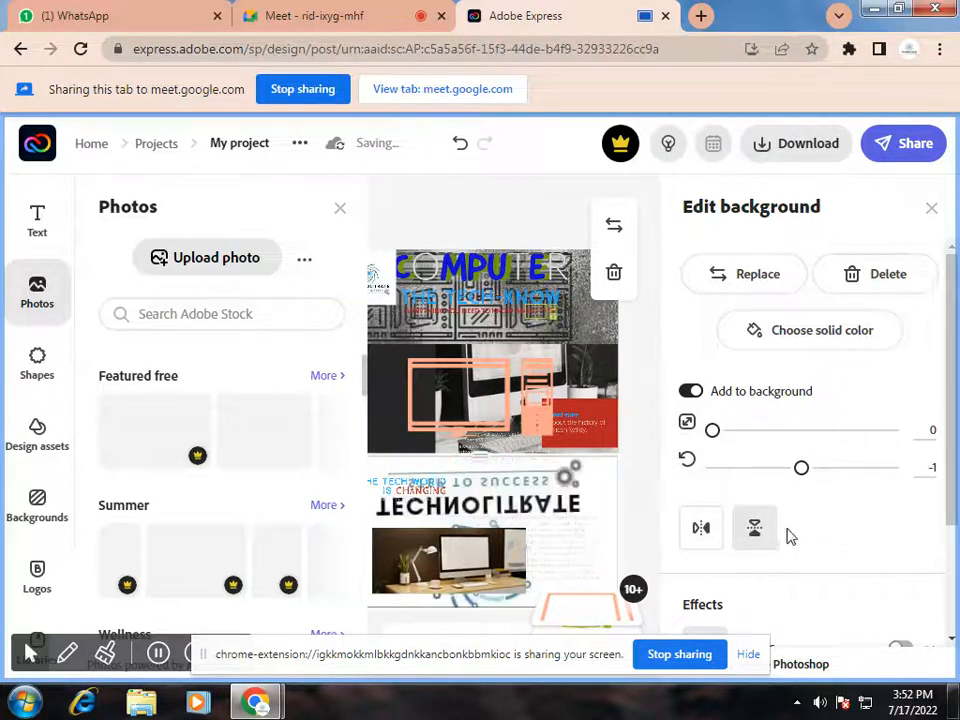
{"action": "left_click", "coordinate": [768, 535]}
Turn on Enhancements with contrast 30 for the bottom background image and look through the remaining enhancement settings.
{"action": "scroll", "coordinate": [796, 535], "scroll_direction": "down", "scroll_amount": 1}
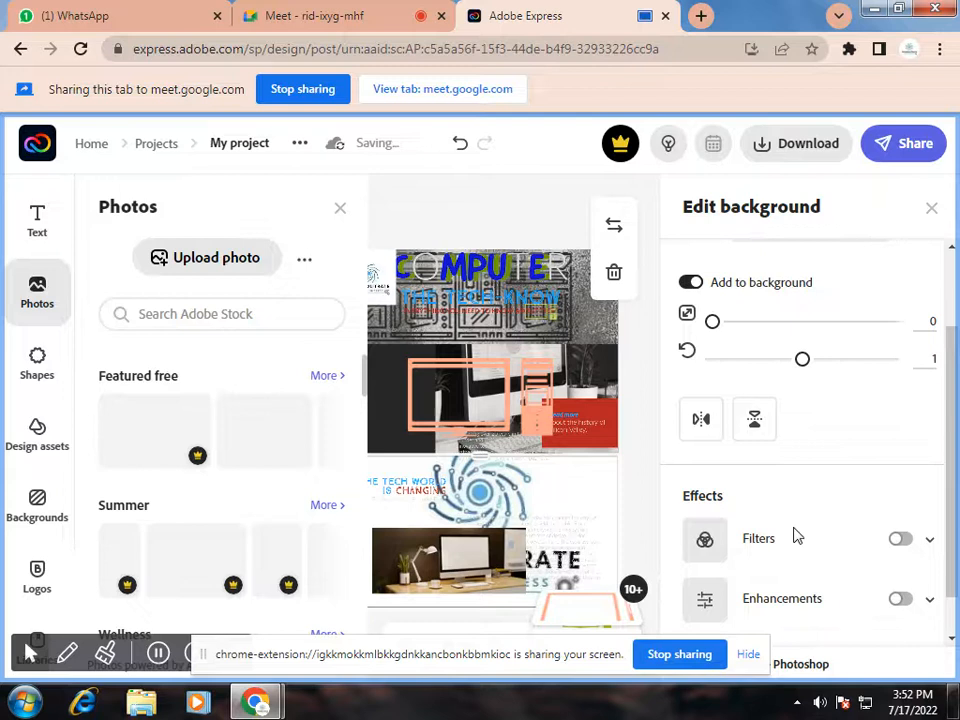
{"action": "scroll", "coordinate": [785, 536], "scroll_direction": "down", "scroll_amount": 1}
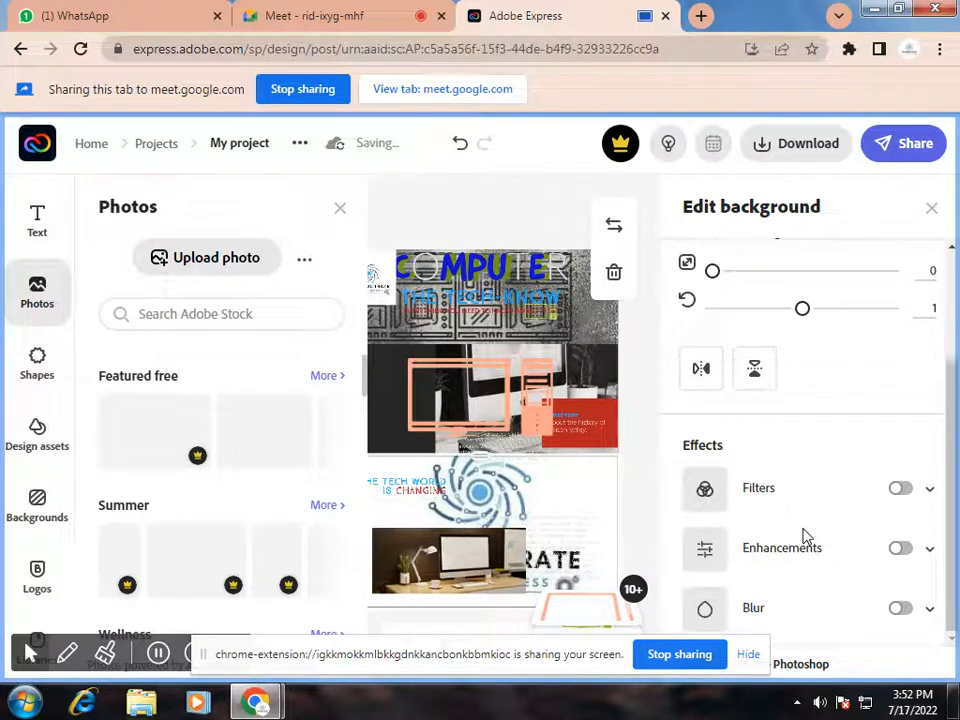
{"action": "left_click", "coordinate": [930, 551]}
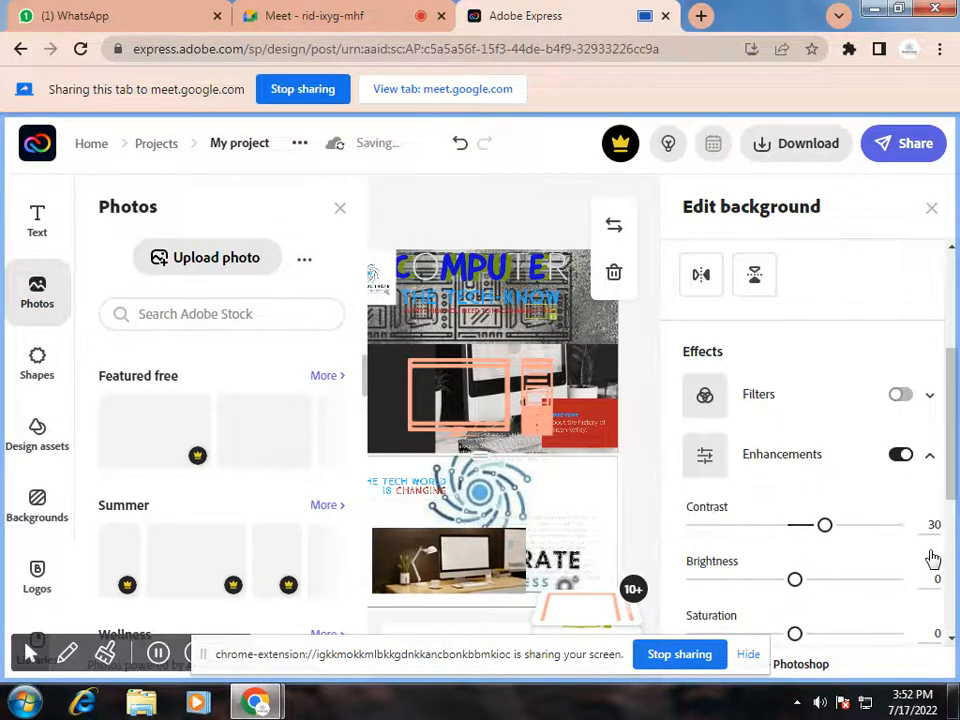
{"action": "scroll", "coordinate": [800, 515], "scroll_direction": "down", "scroll_amount": 2}
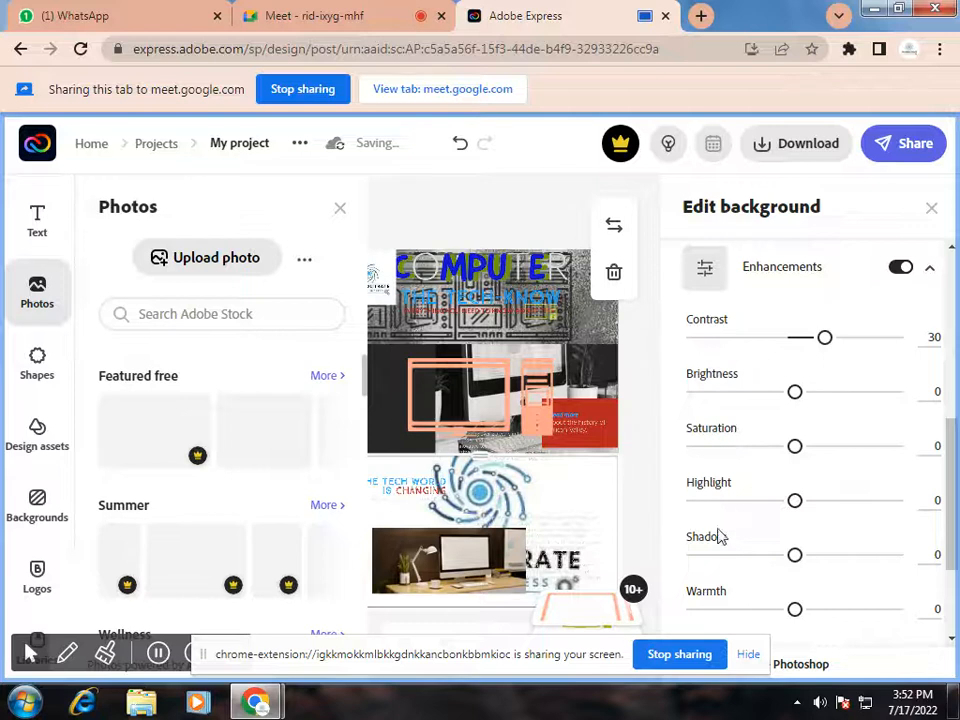
{"action": "scroll", "coordinate": [722, 545], "scroll_direction": "down", "scroll_amount": 3}
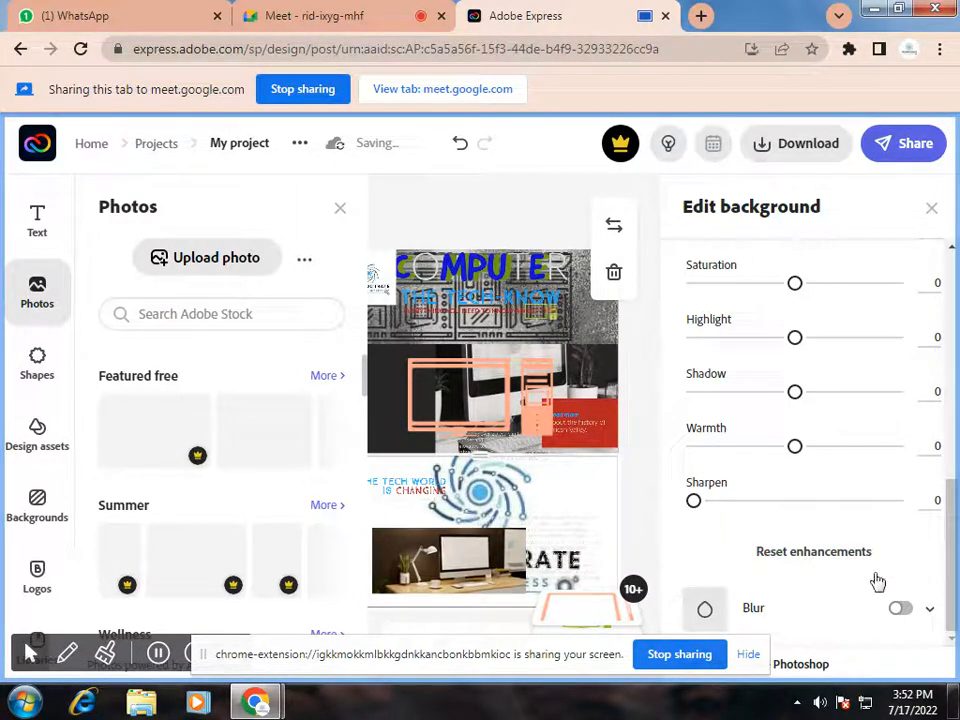
Try the Blur effect at 5 on the bottom background image, turn it off, and close the photo library and background settings.
{"action": "left_click", "coordinate": [933, 611]}
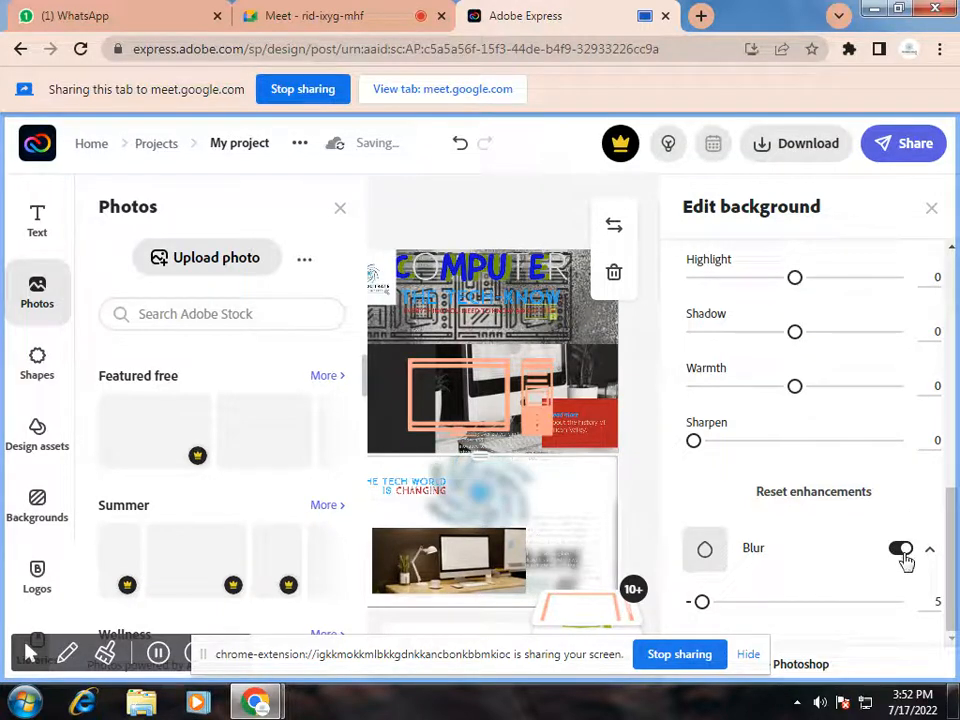
{"action": "left_click", "coordinate": [903, 556]}
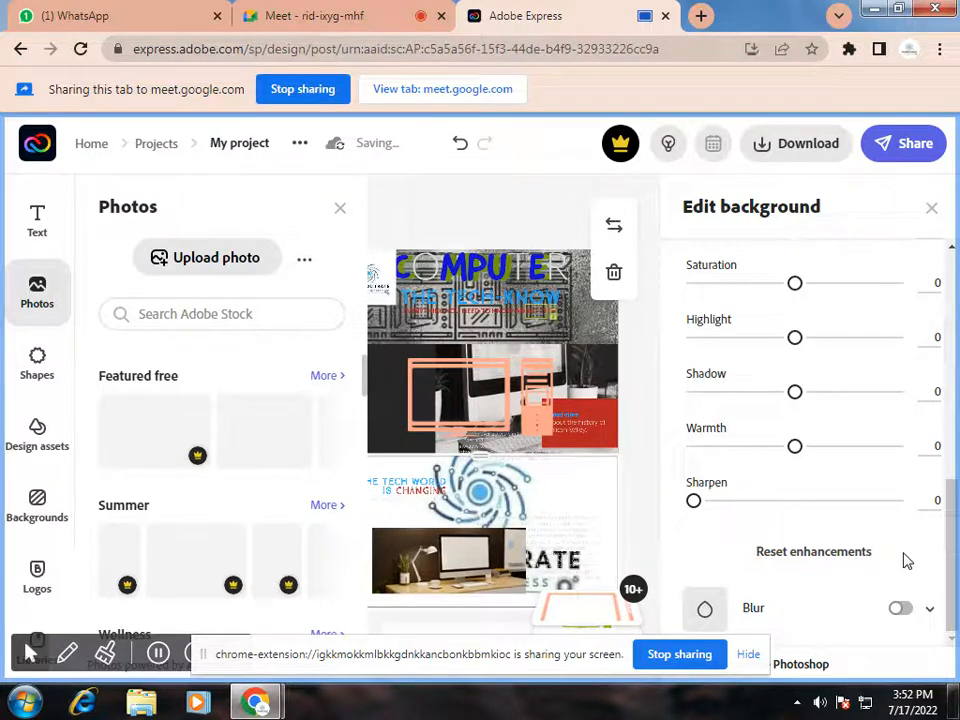
{"action": "scroll", "coordinate": [906, 561], "scroll_direction": "up", "scroll_amount": 2}
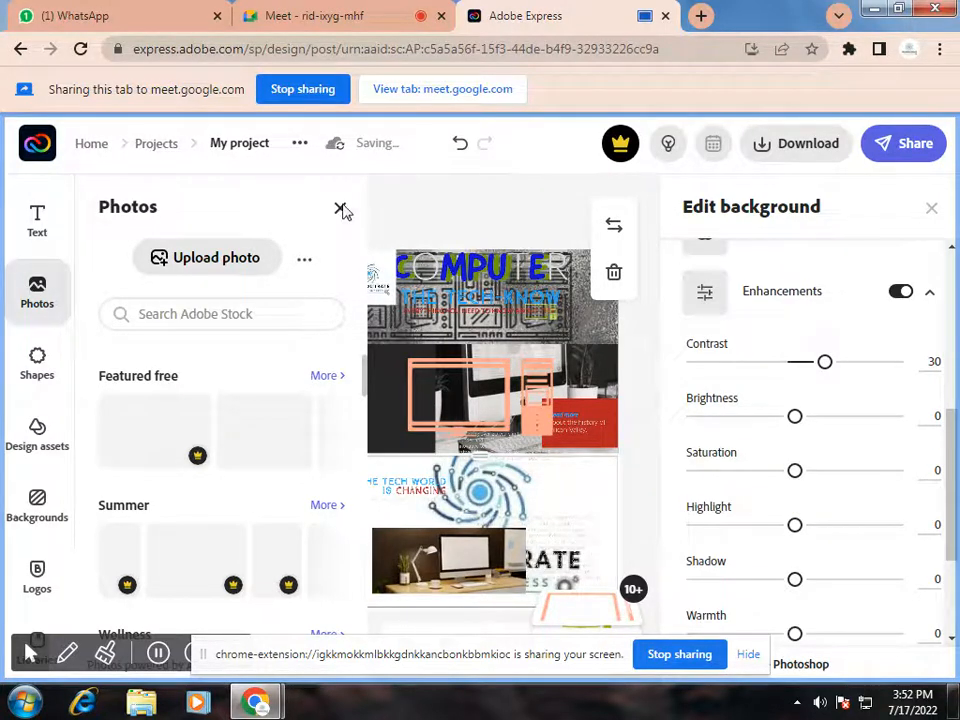
{"action": "left_click", "coordinate": [340, 209]}
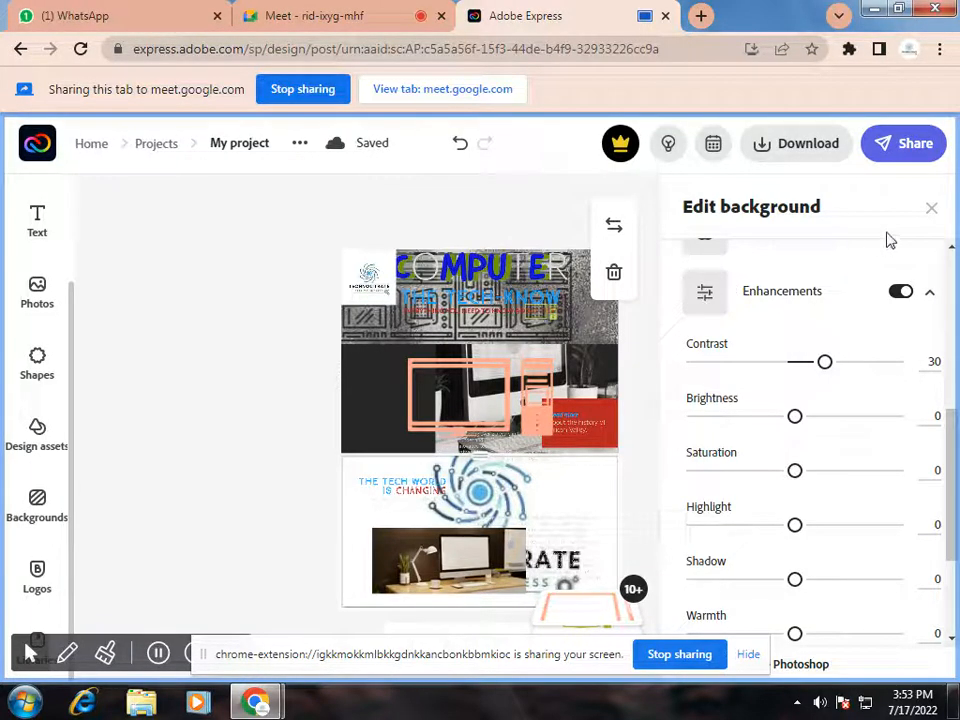
{"action": "left_click", "coordinate": [931, 210]}
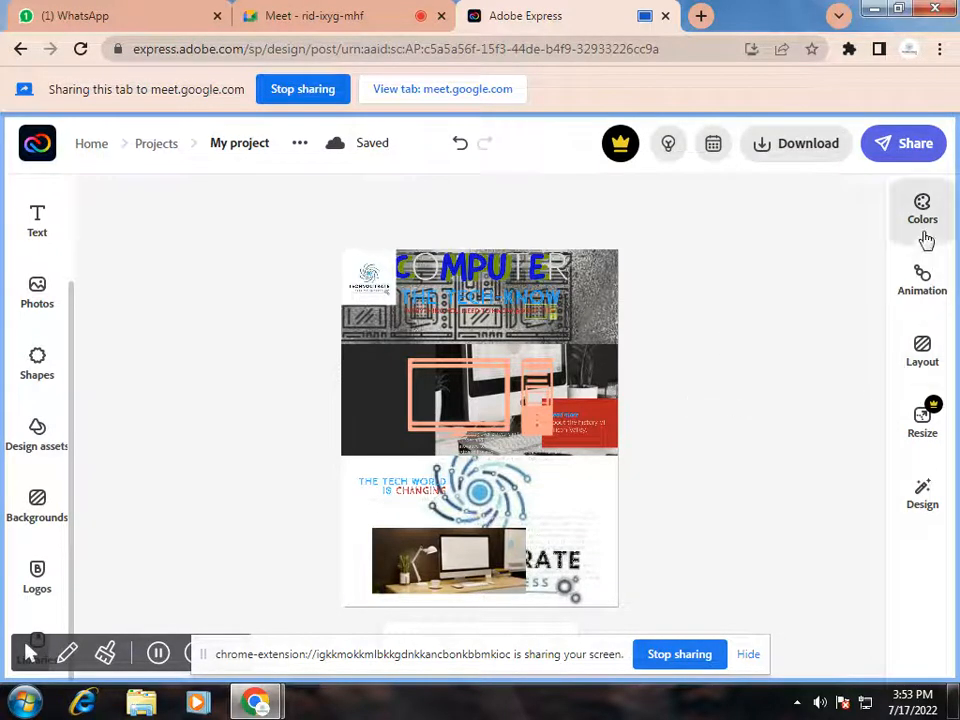
Look through the available animations and try the Typewriter, Dynamic and Flicker text animations on the newsletter.
{"action": "left_click", "coordinate": [924, 305]}
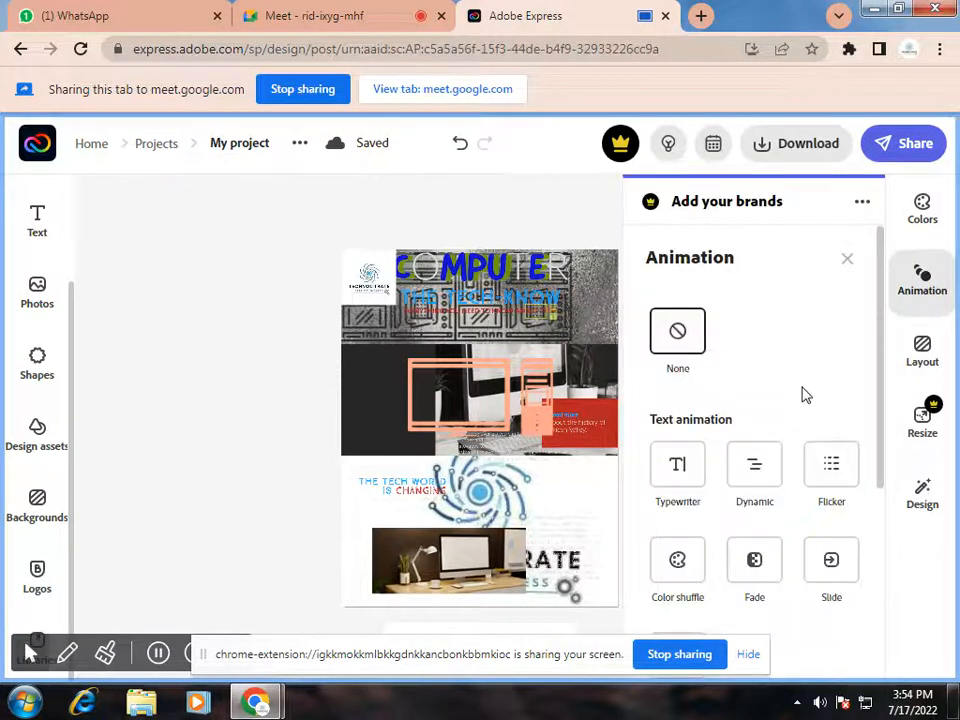
{"action": "scroll", "coordinate": [805, 395], "scroll_direction": "down", "scroll_amount": 1}
{"action": "scroll", "coordinate": [805, 395], "scroll_direction": "down", "scroll_amount": 1}
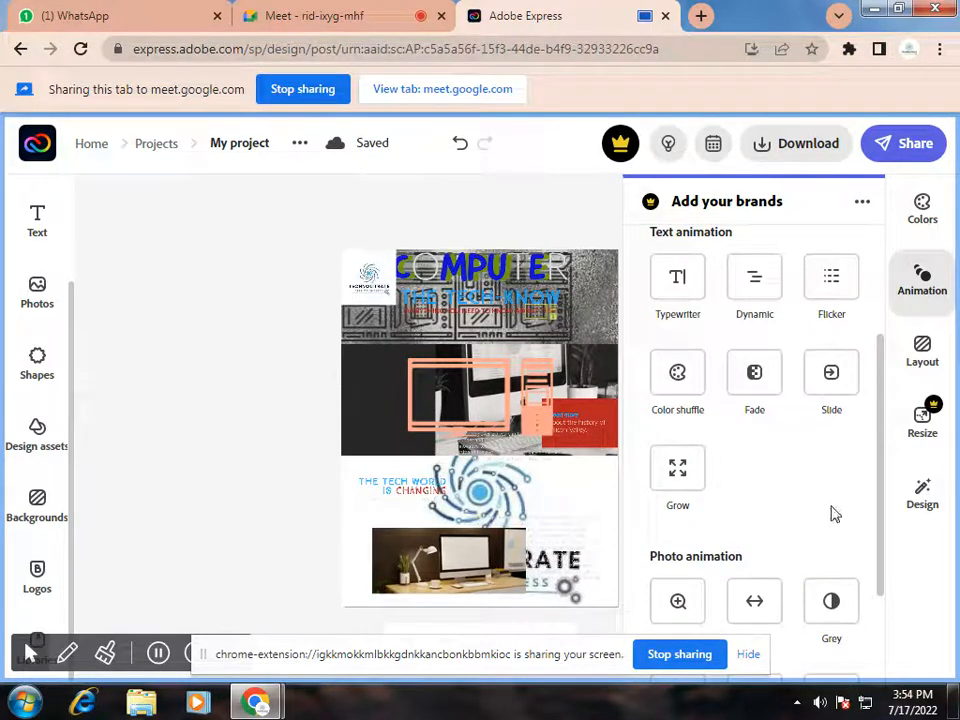
{"action": "scroll", "coordinate": [811, 512], "scroll_direction": "up", "scroll_amount": 2}
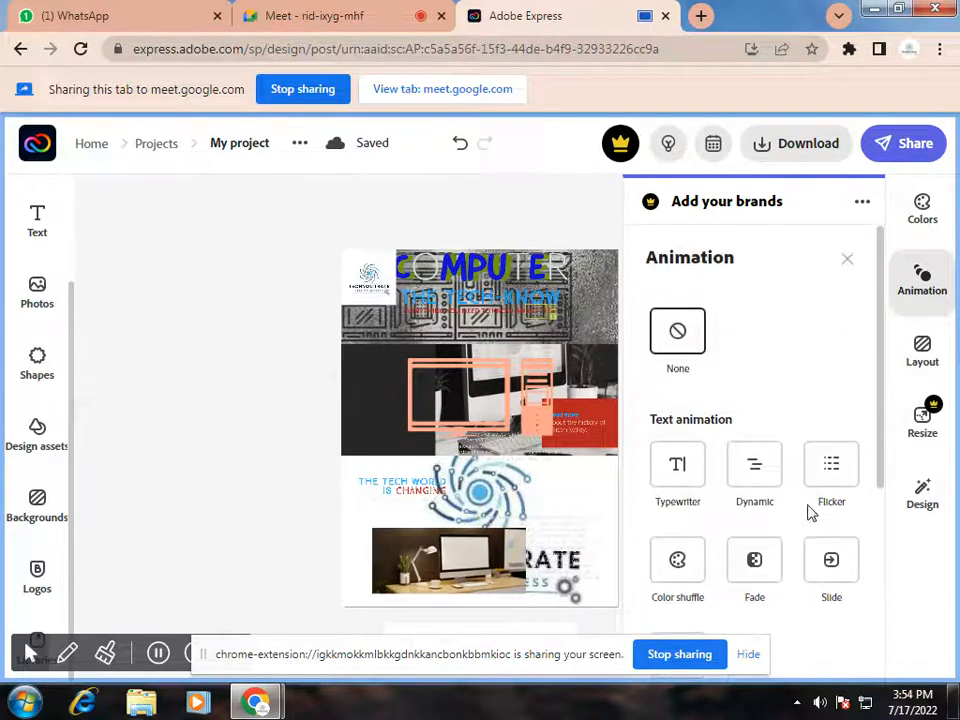
{"action": "left_click", "coordinate": [688, 487]}
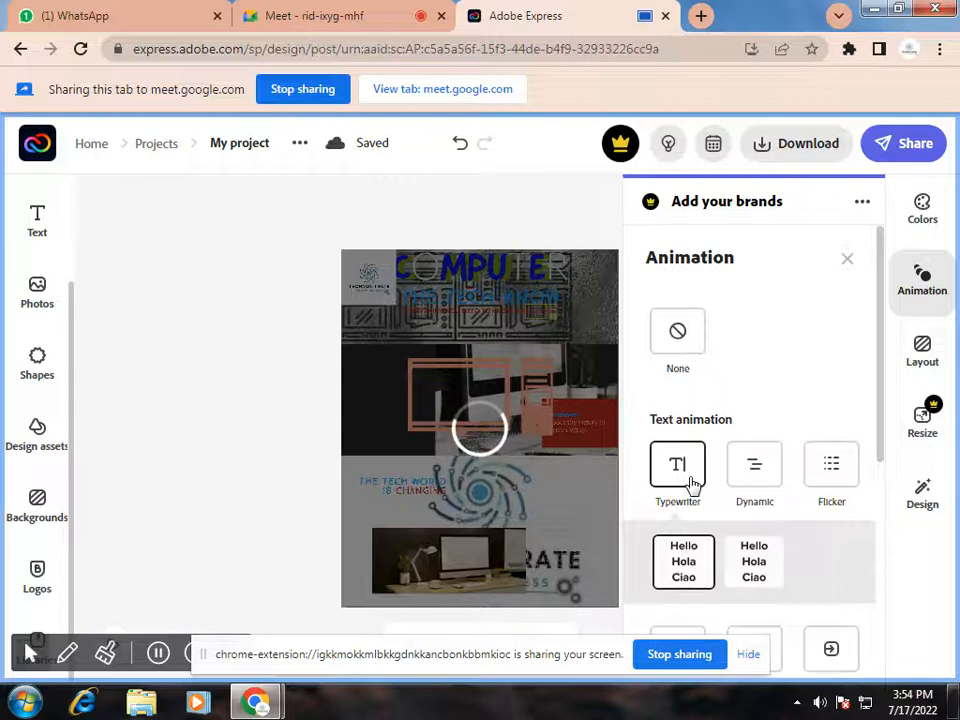
{"action": "scroll", "coordinate": [692, 486], "scroll_direction": "down", "scroll_amount": 1}
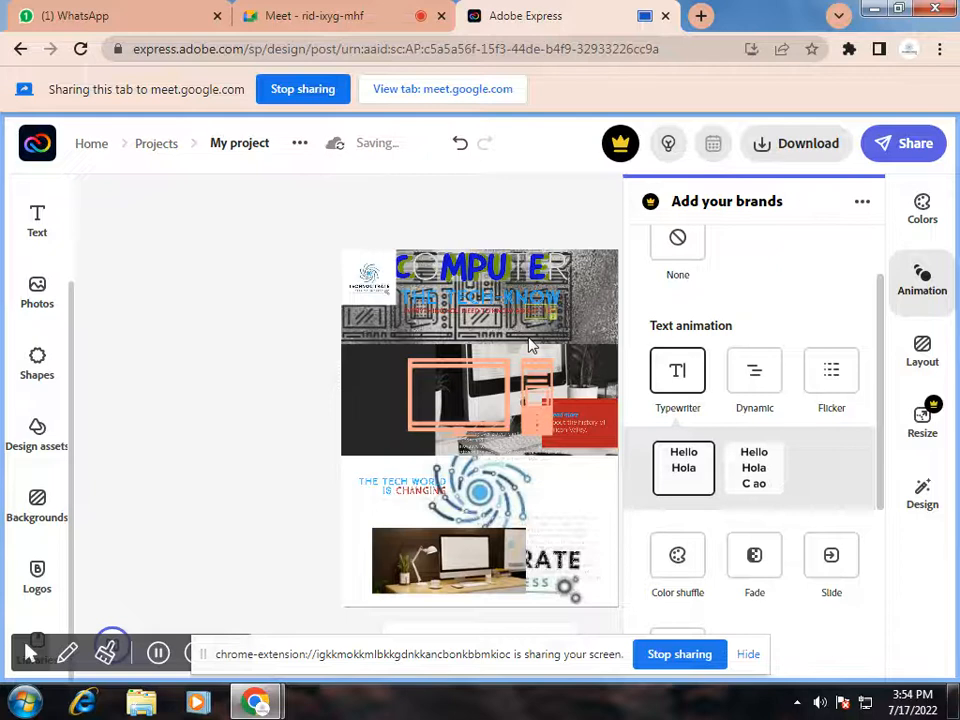
{"action": "left_click", "coordinate": [754, 392]}
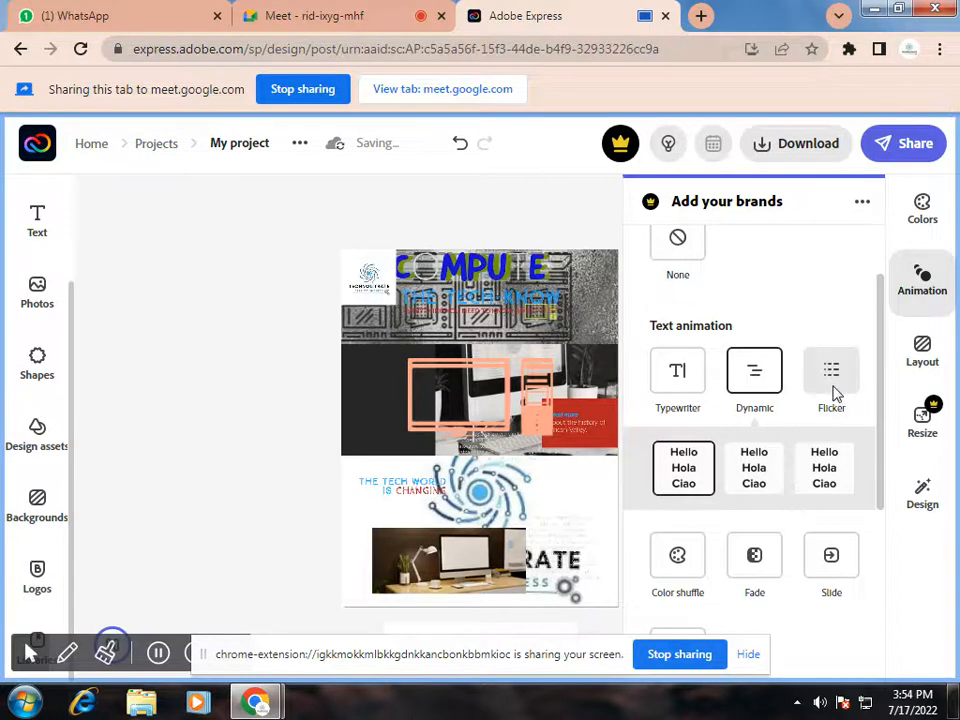
{"action": "left_click", "coordinate": [836, 395]}
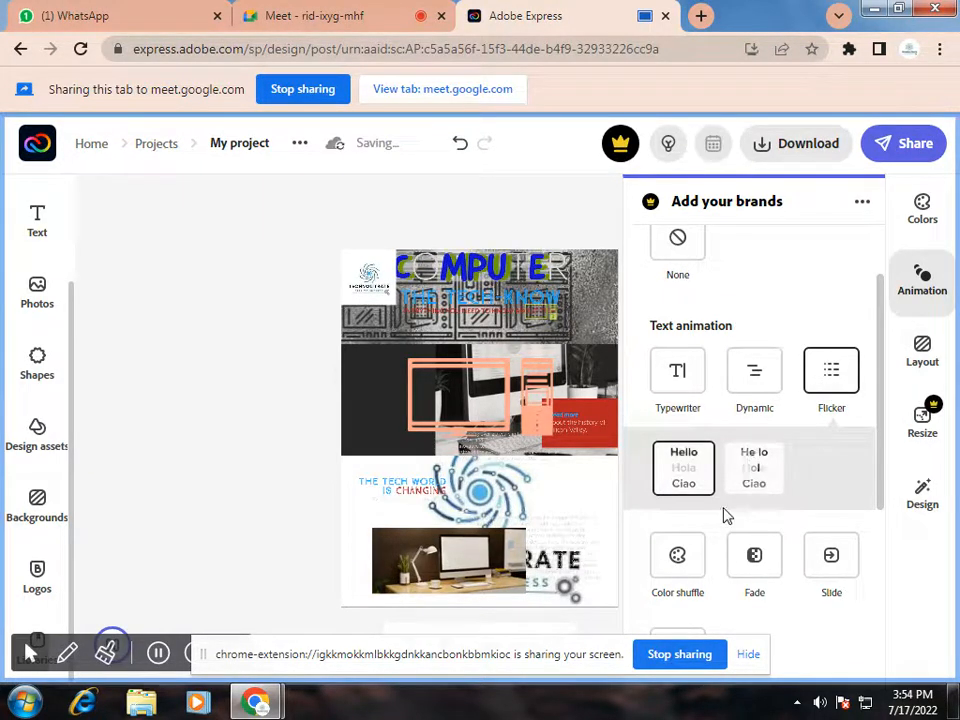
Try the Color shuffle, Fade and Slide text animations on the newsletter.
{"action": "scroll", "coordinate": [740, 510], "scroll_direction": "down", "scroll_amount": 1}
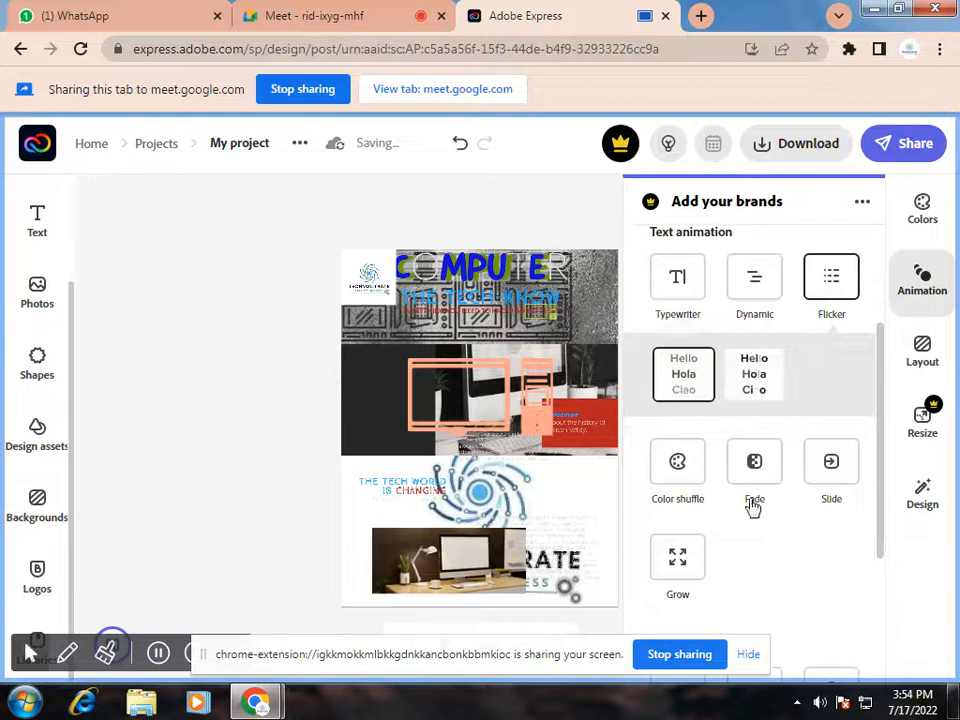
{"action": "left_click", "coordinate": [686, 484]}
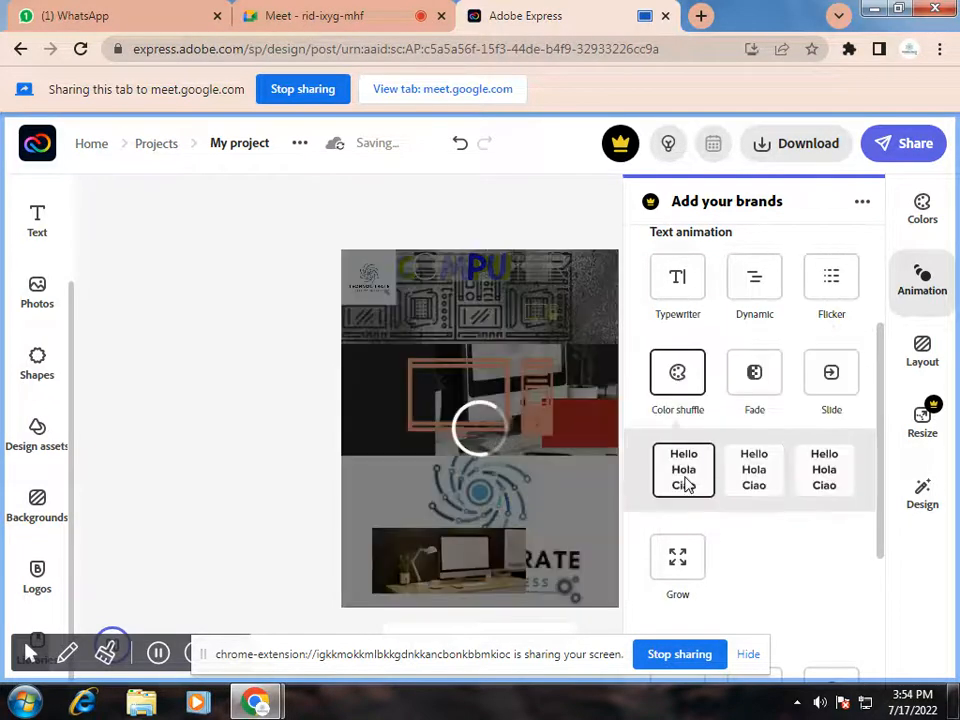
{"action": "left_click", "coordinate": [824, 480]}
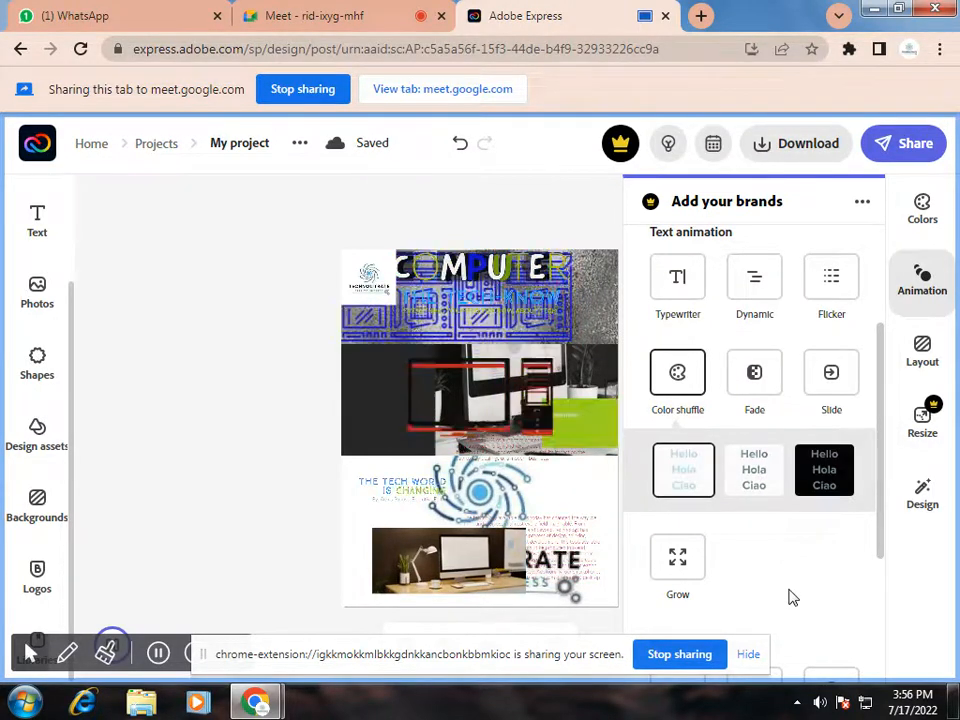
{"action": "left_click", "coordinate": [761, 397]}
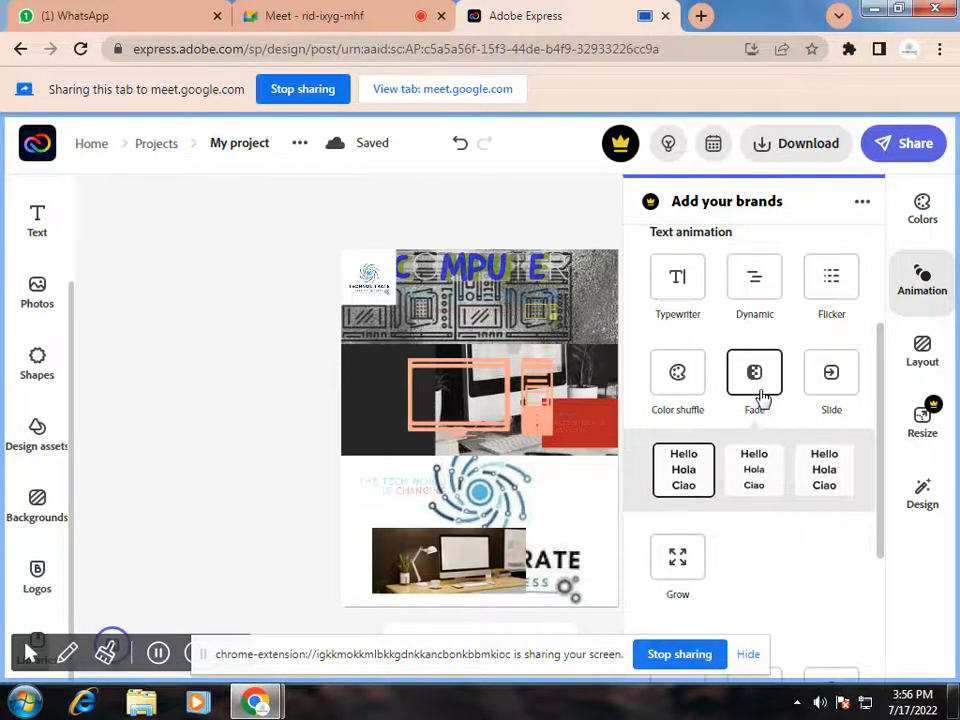
{"action": "left_click", "coordinate": [836, 383]}
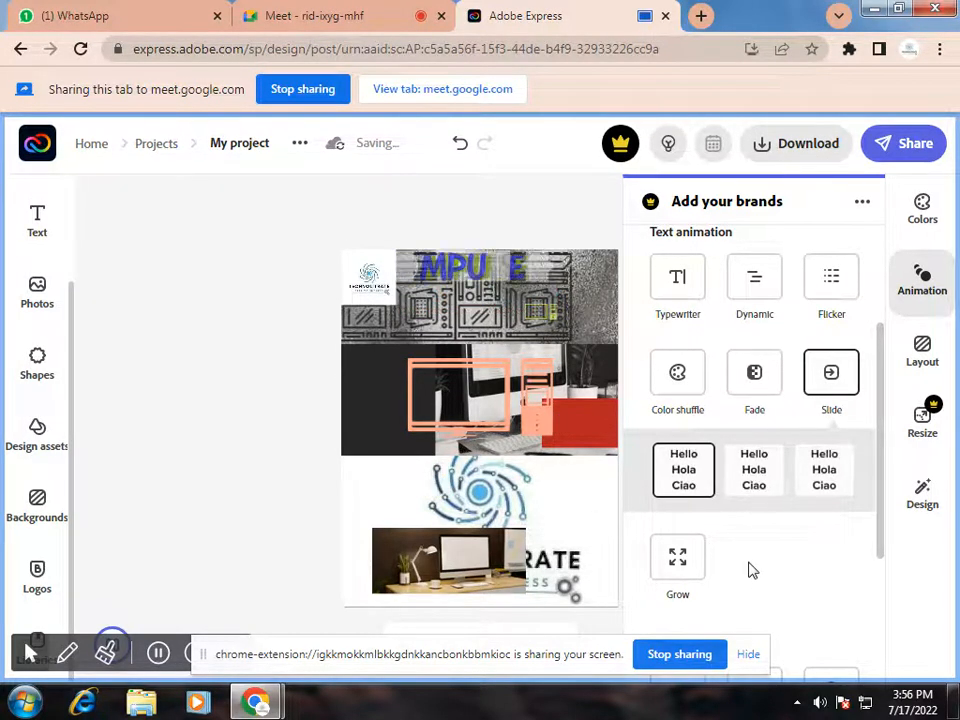
Try the Zoom and Pan photo animations on the newsletter.
{"action": "scroll", "coordinate": [750, 569], "scroll_direction": "down", "scroll_amount": 3}
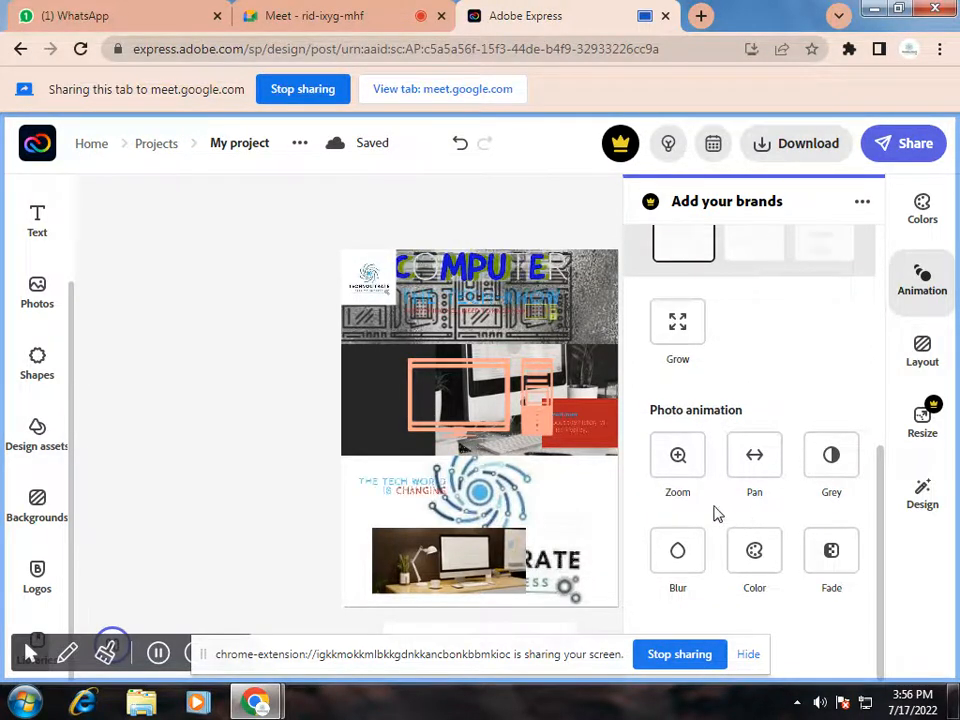
{"action": "left_click", "coordinate": [679, 466]}
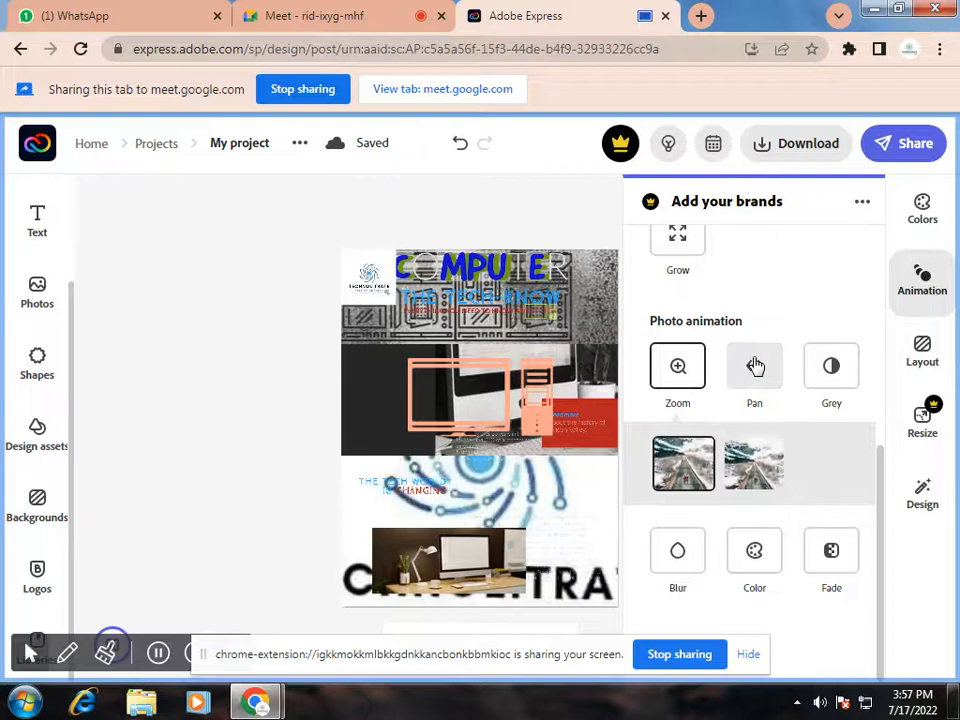
{"action": "left_click", "coordinate": [766, 422]}
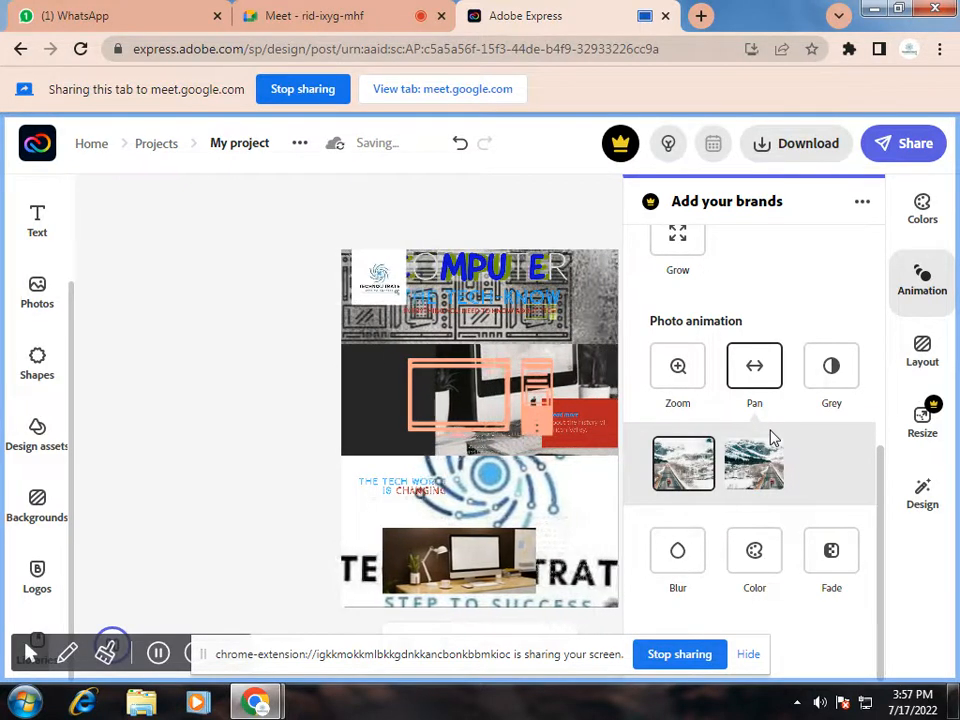
Apply the Grey photo animation to the newsletter, keep waiting for the unresponsive page, and leave nothing selected.
{"action": "left_click", "coordinate": [837, 381]}
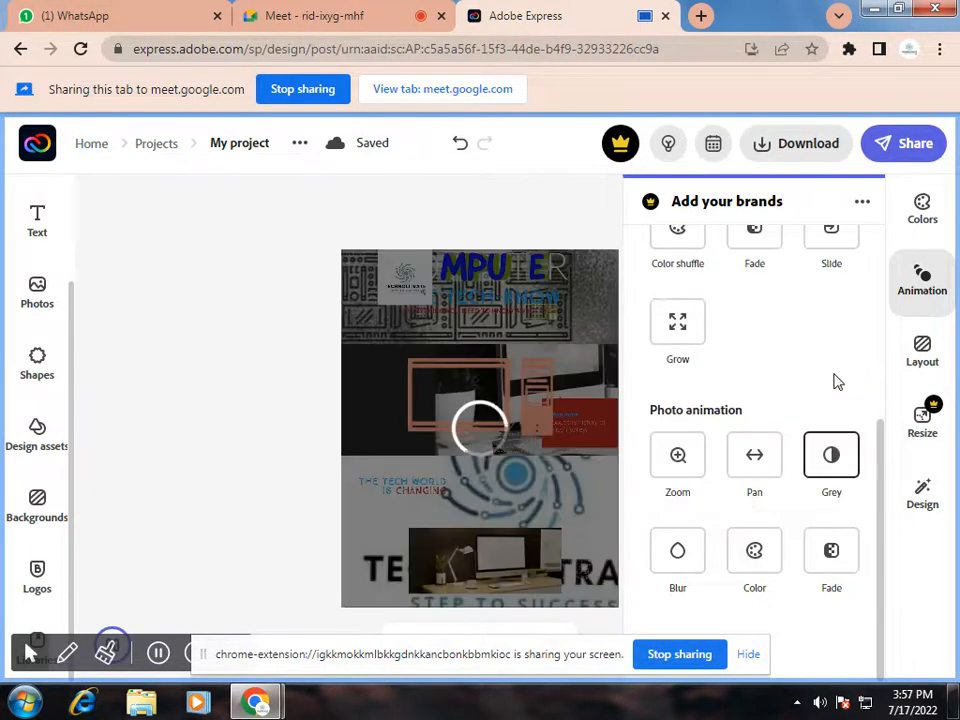
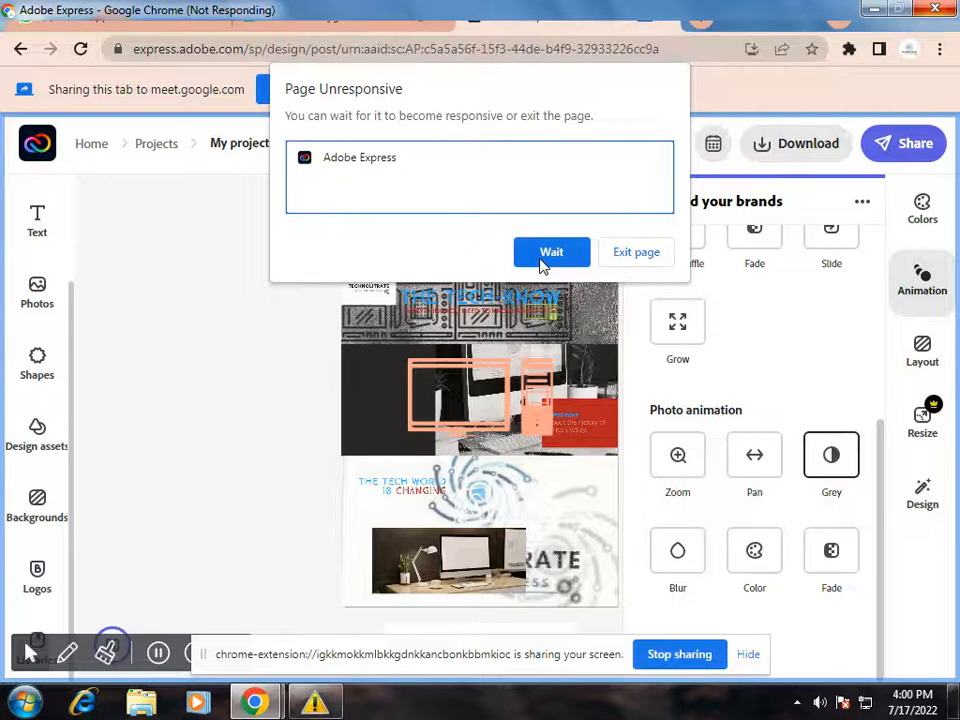
{"action": "left_click", "coordinate": [543, 262]}
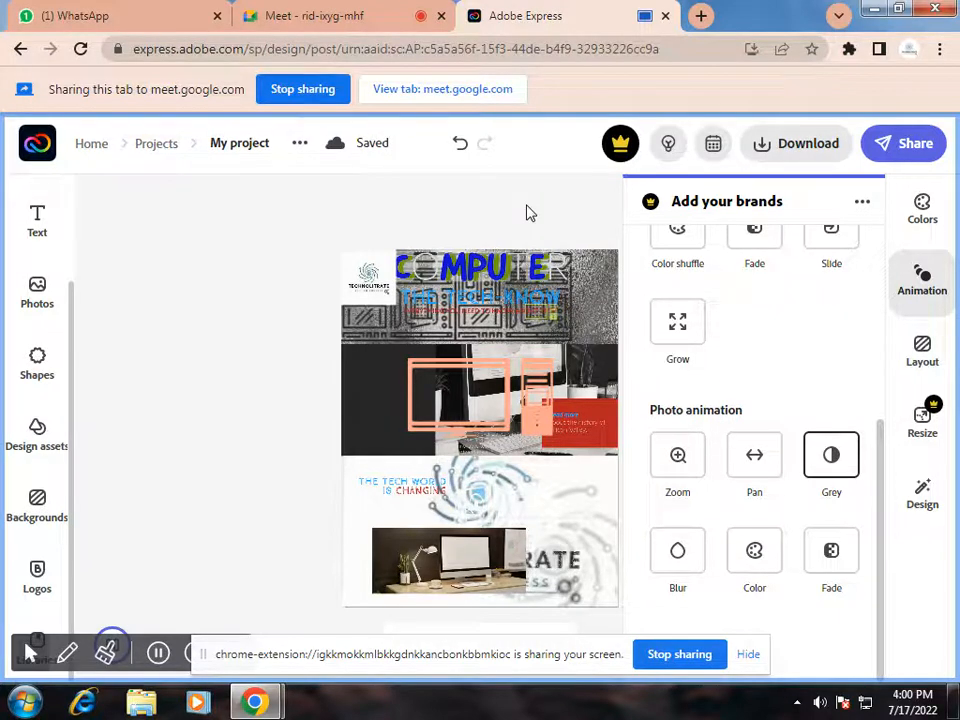
{"action": "left_click", "coordinate": [530, 213]}
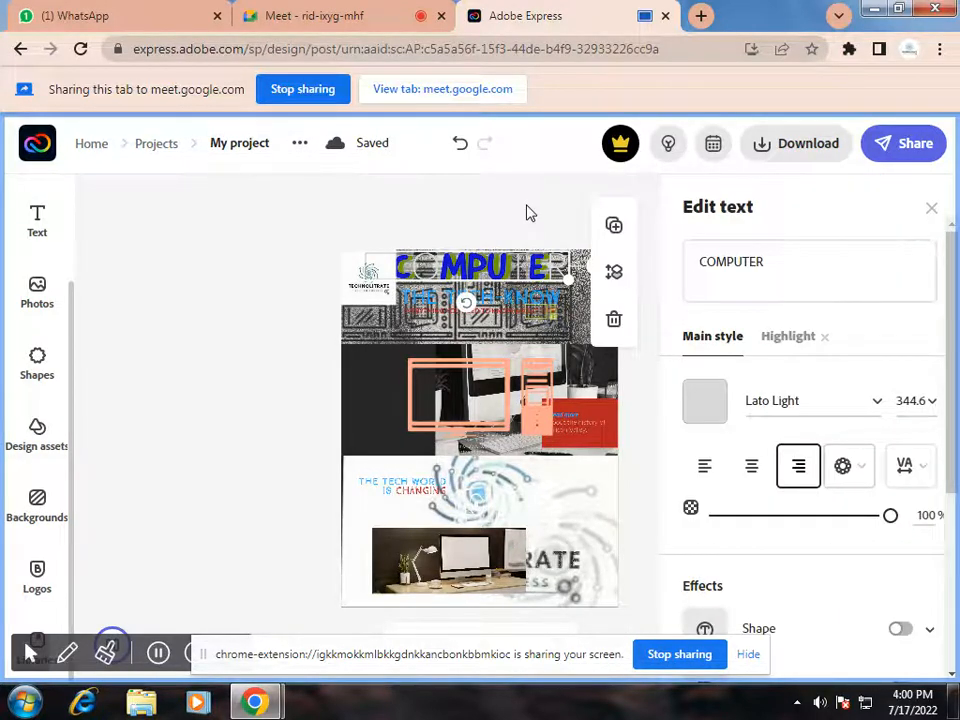
{"action": "left_click", "coordinate": [530, 213]}
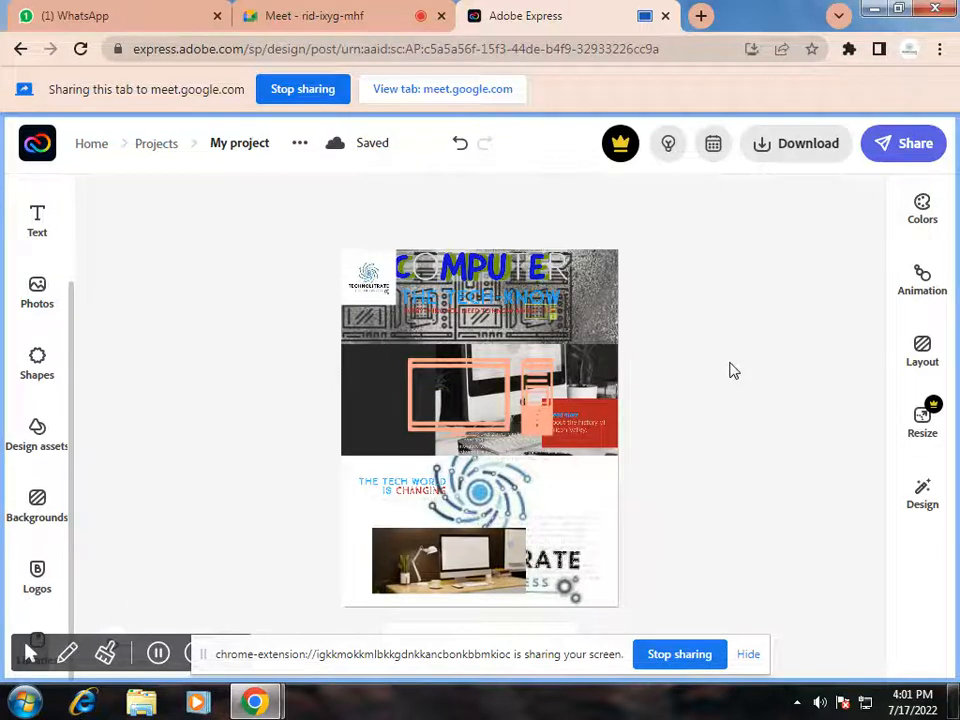
Open the newsletter's layout options.
{"action": "left_click", "coordinate": [921, 360]}
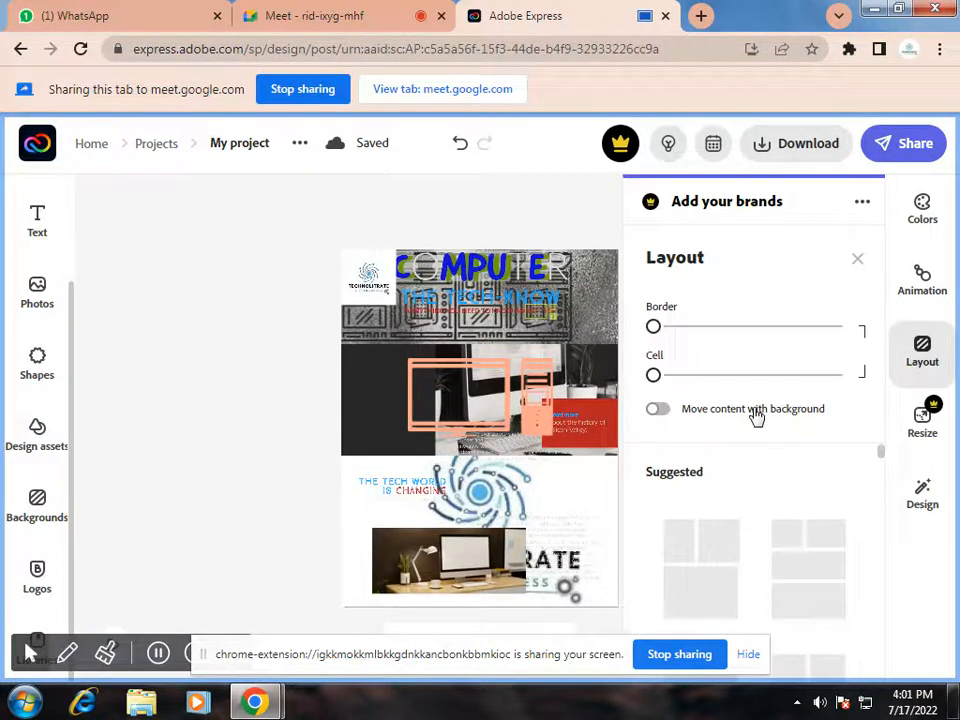